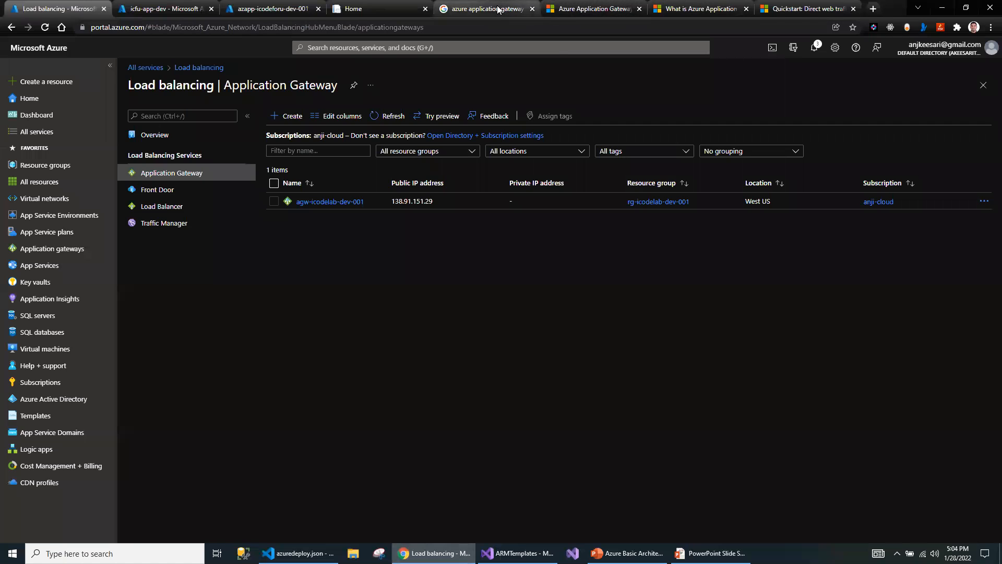
Look over the Google results for "azure application gateway" and switch to the Azure Application Gateway documentation page.
left_click(151, 66)
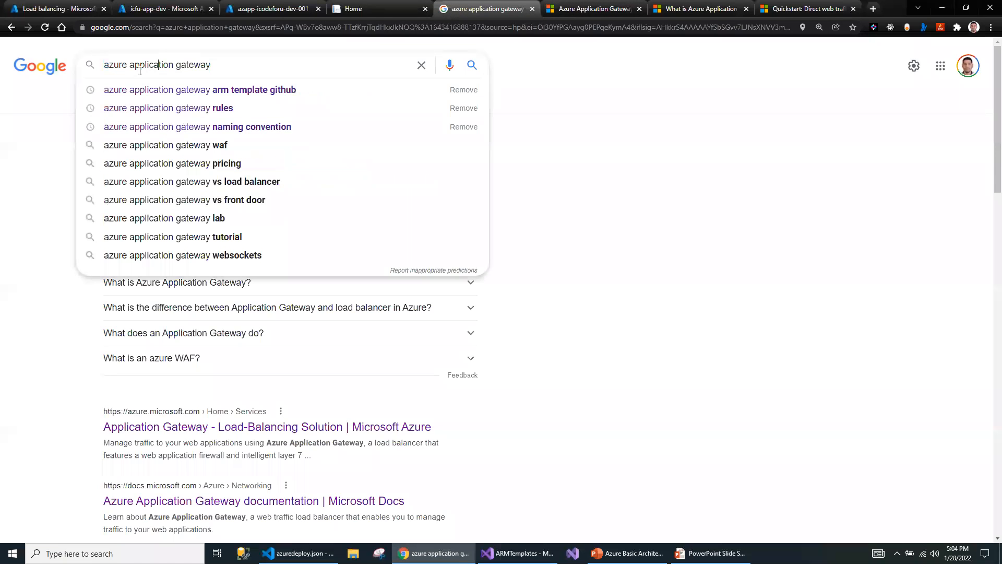
left_click(530, 217)
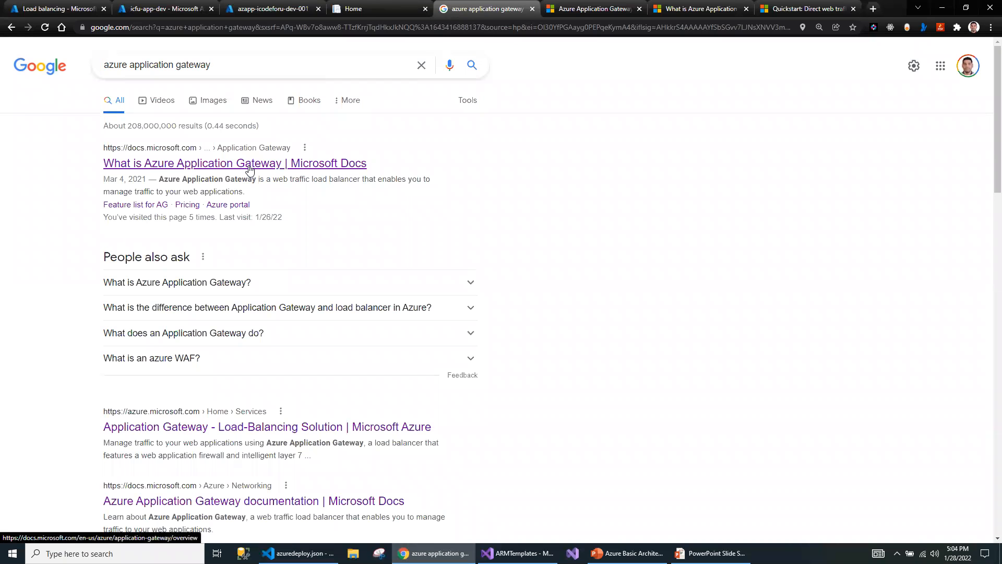
key("ctrl+Tab")
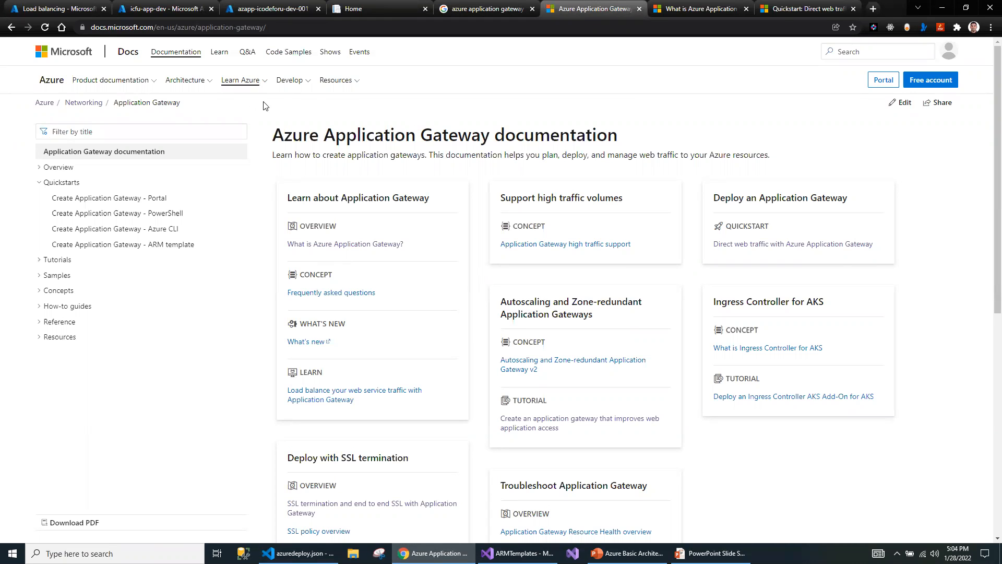
Skim the "What is Azure Application Gateway?" article from the introduction to the recommended content and back.
left_click(663, 15)
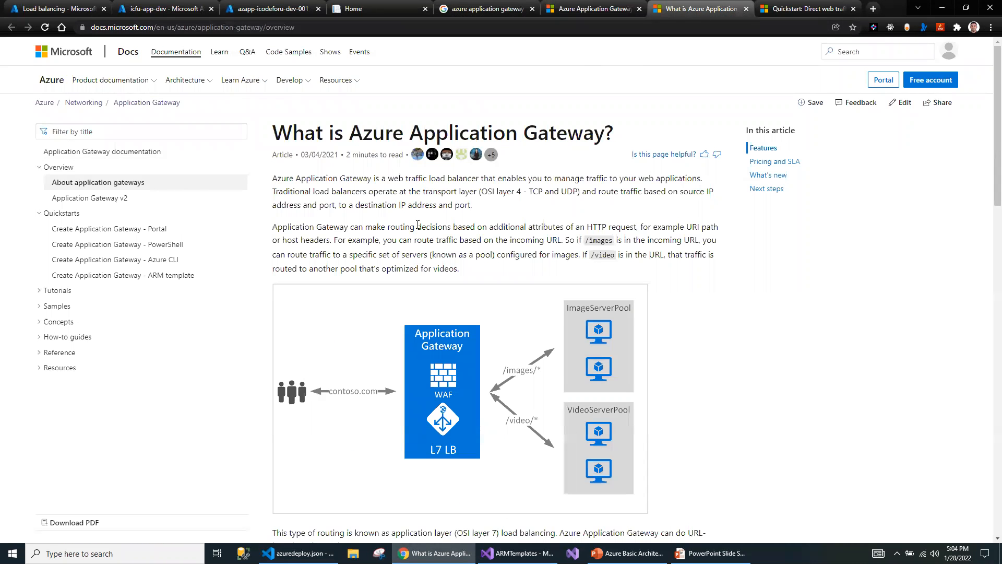
scroll(418, 230, "down", 10)
scroll(418, 247, "down", 8)
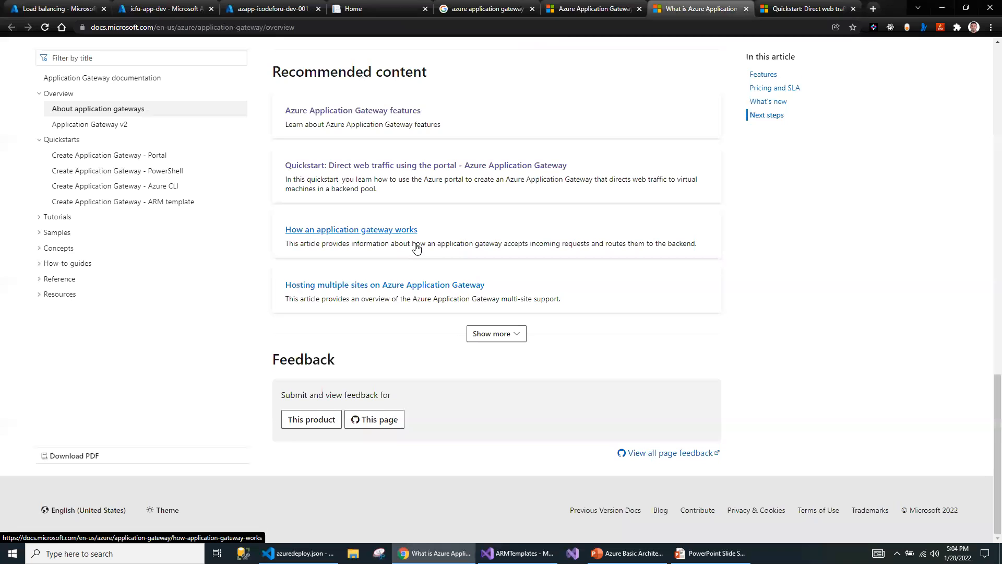
scroll(417, 248, "up", 20)
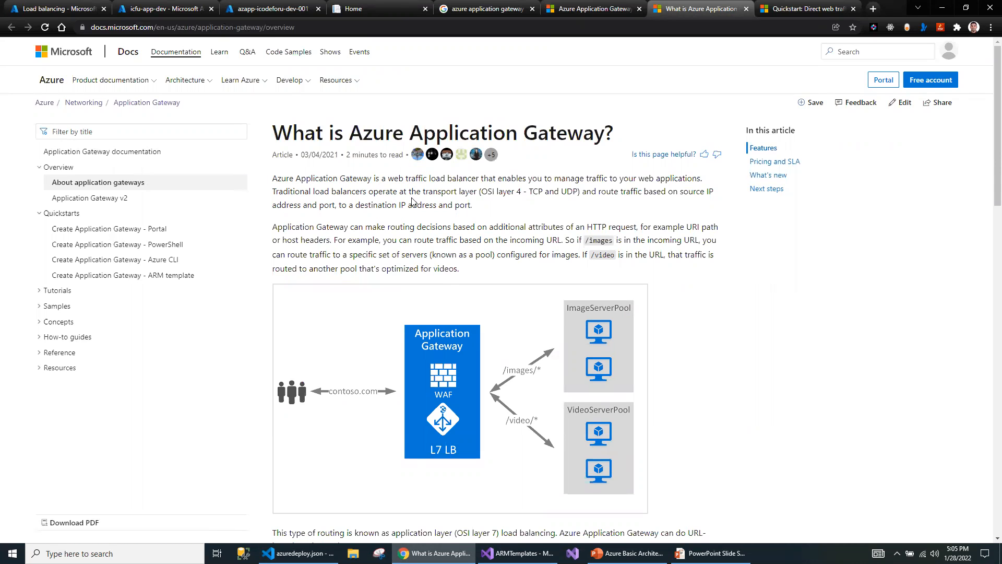
scroll(449, 297, "down", 20)
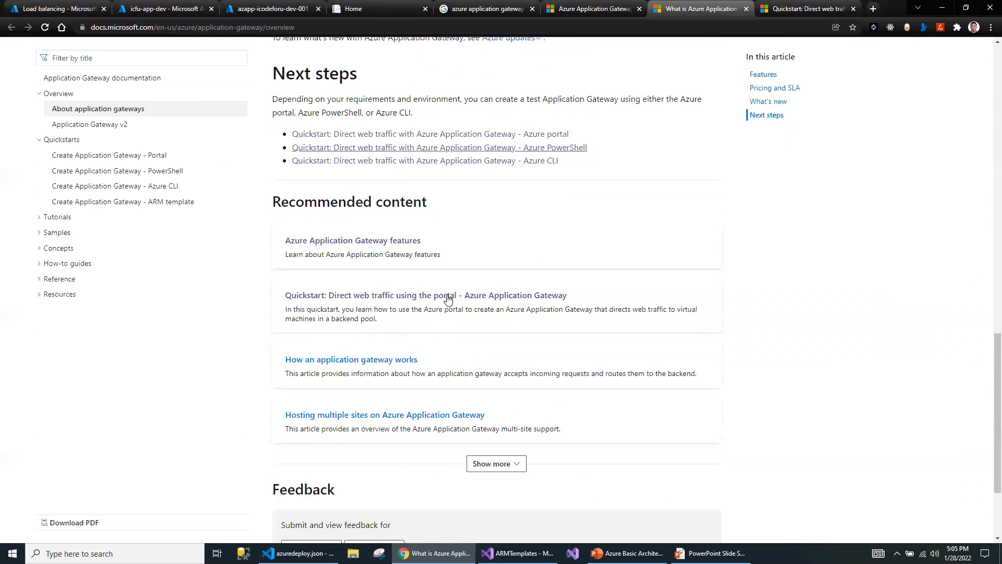
scroll(447, 298, "down", 3)
scroll(448, 298, "up", 20)
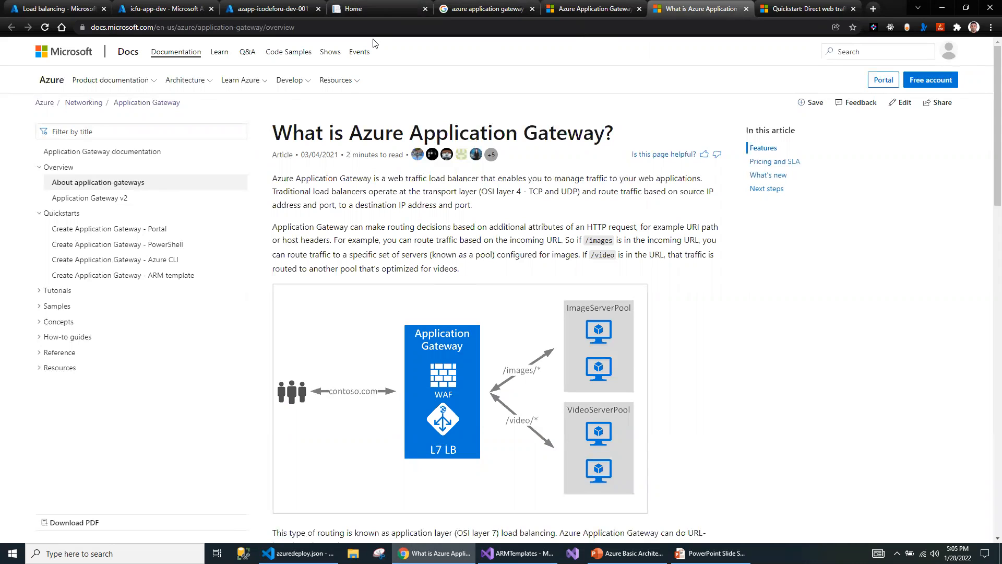
Open the Azure Reference Architecture Guide on the iCode Lab site and its Lab-02 step-by-step guide.
left_click(381, 8)
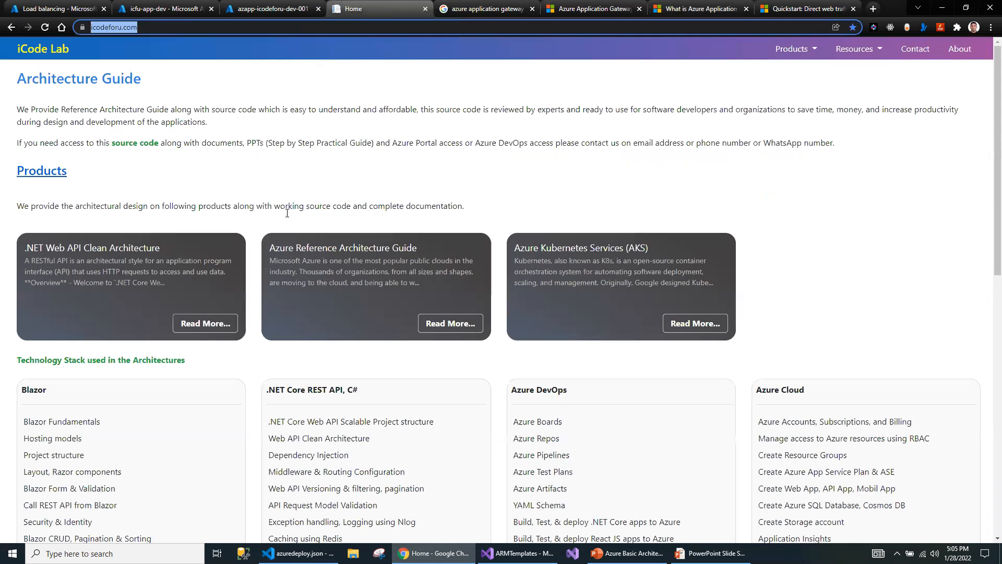
left_click(444, 324)
scroll(365, 303, "down", 5)
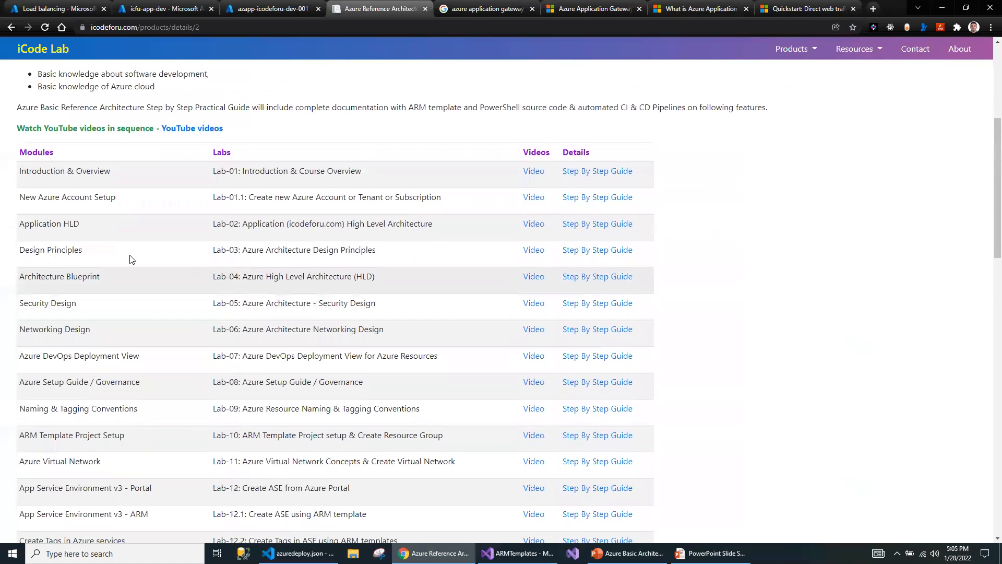
left_click(621, 224)
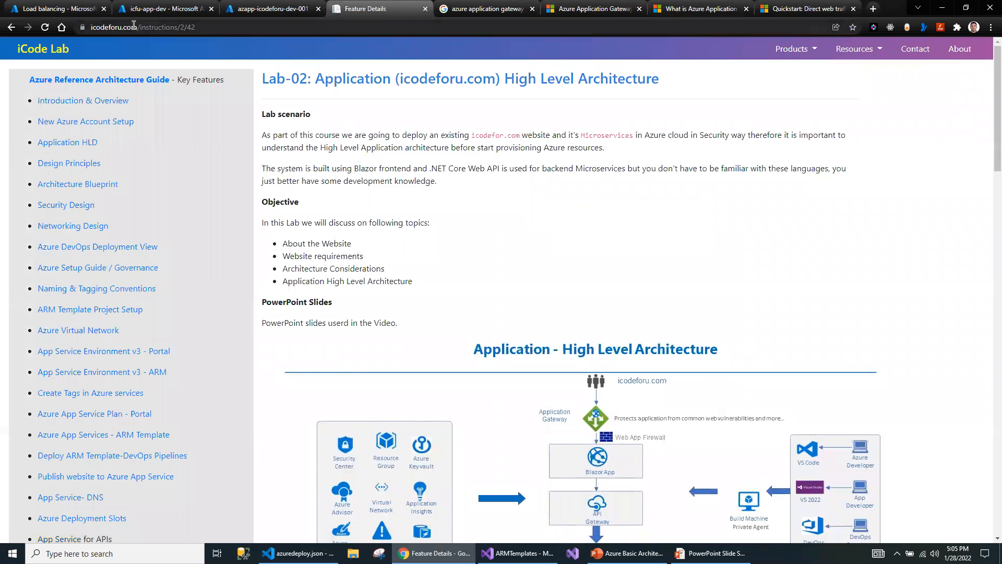
Examine the icodeforu.com site address and the "Application - High Level Architecture" diagram in Lab-02.
left_click(133, 24)
scroll(560, 245, "down", 2)
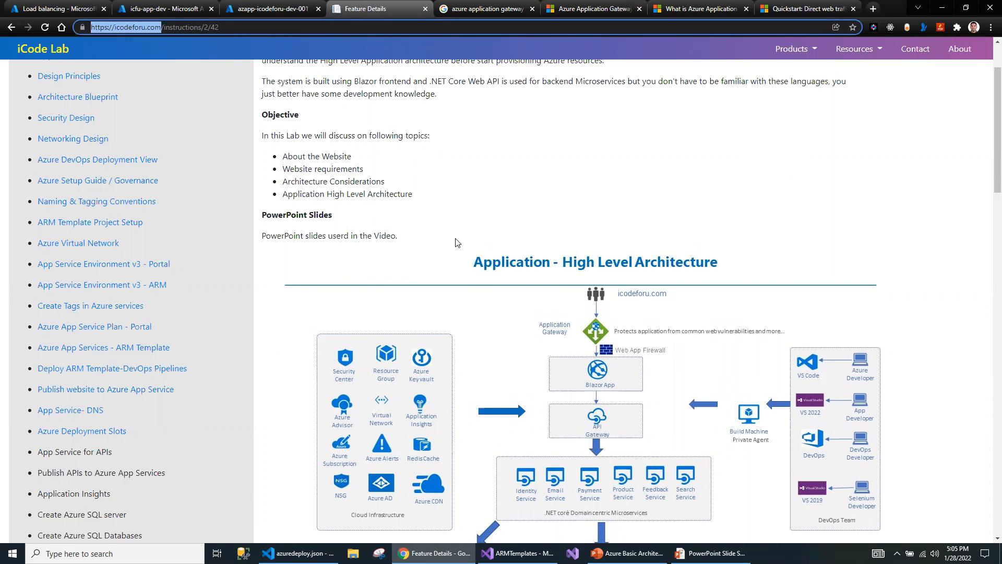
scroll(515, 285, "down", 2)
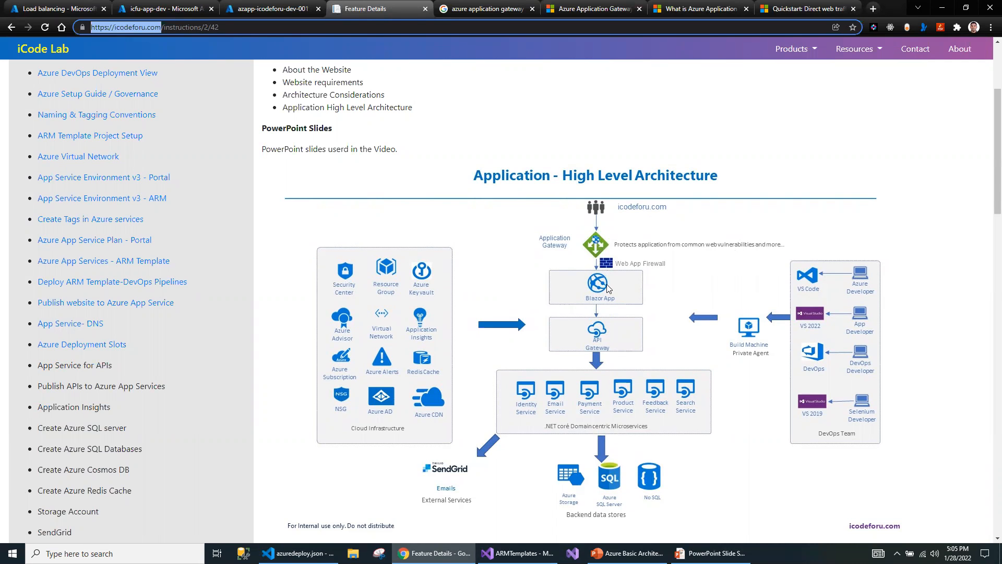
scroll(207, 222, "up", 3)
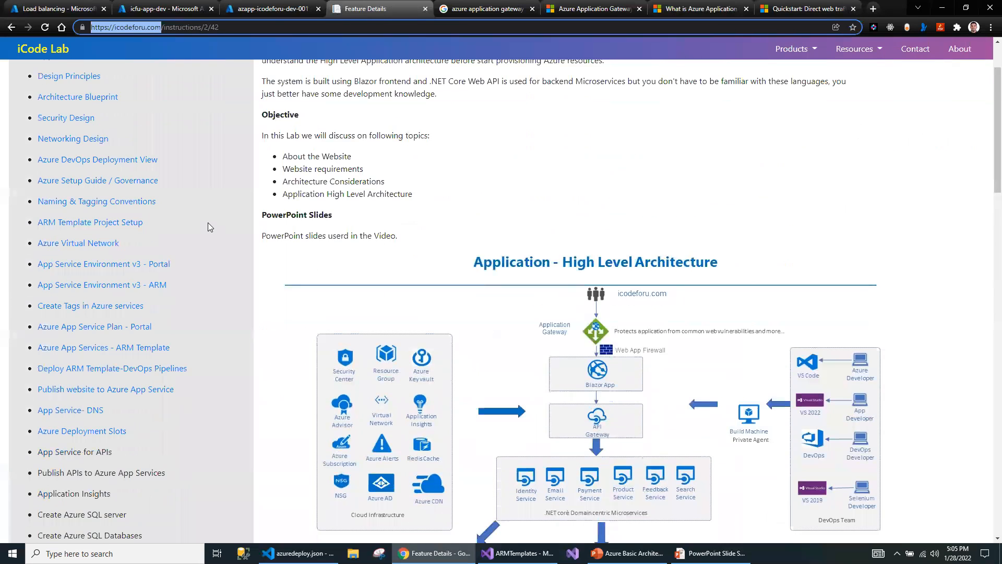
Open the Architecture Blueprint lab and examine its "Azure Architecture - Blueprint" diagram.
left_click(90, 185)
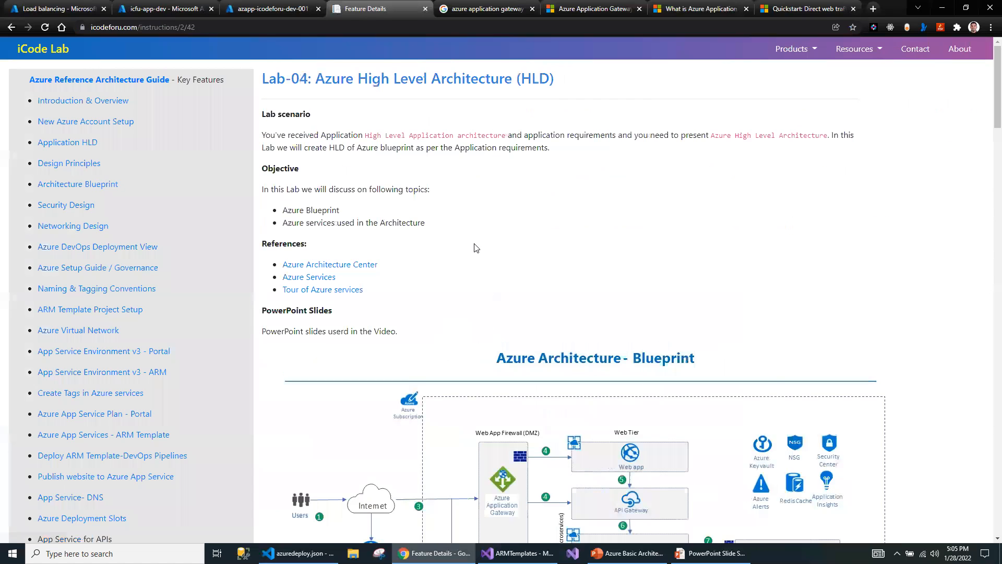
scroll(475, 249, "down", 3)
scroll(475, 249, "down", 1)
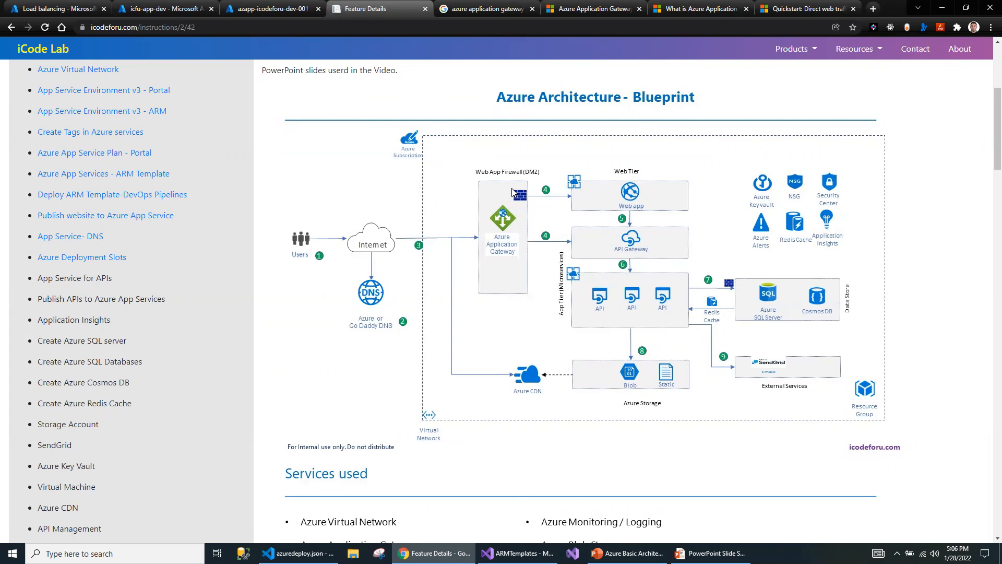
Review the Application Gateway documentation and the portal's Application Gateway list, returning to the architecture blueprint for comparison.
left_click(600, 10)
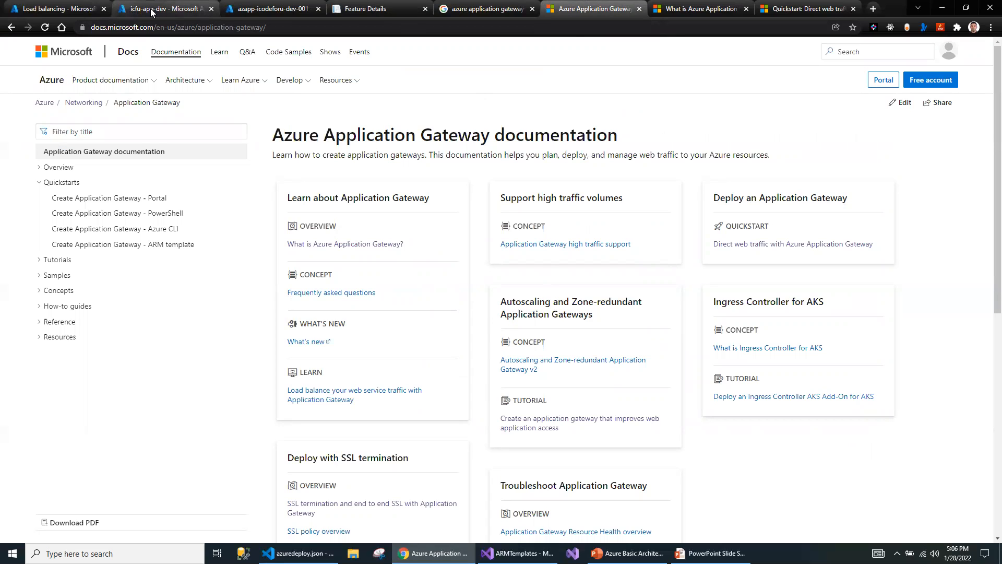
left_click(78, 9)
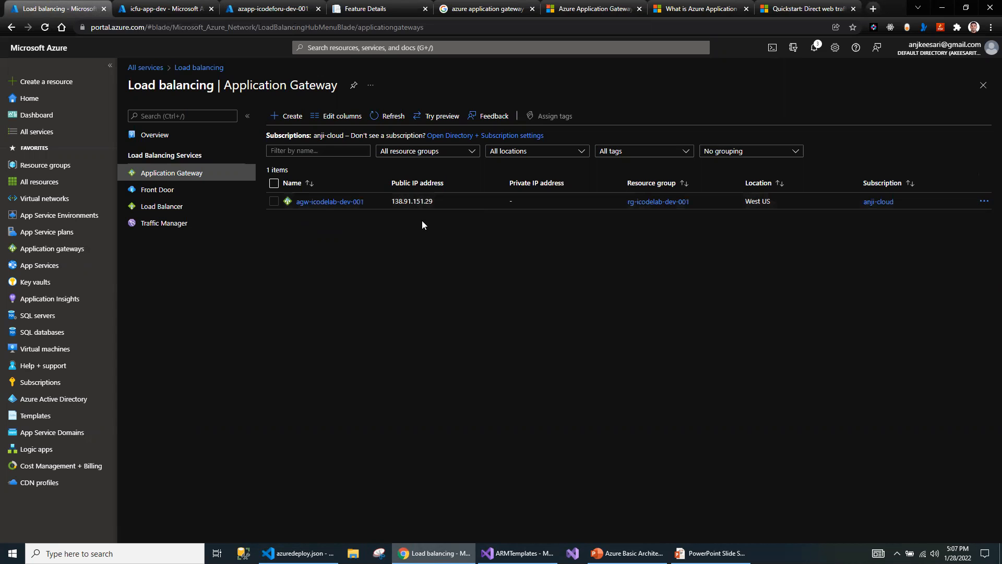
left_click(365, 9)
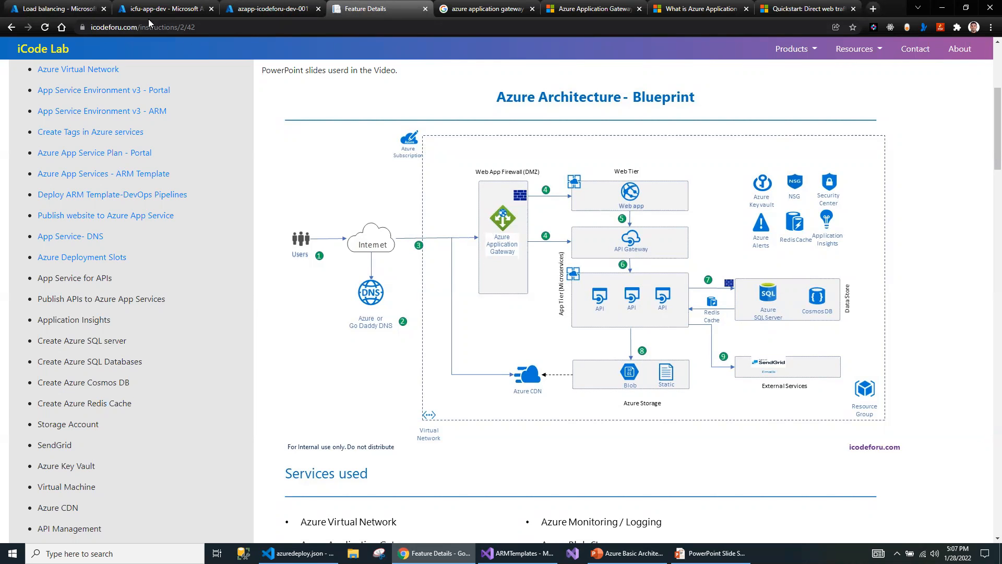
Open the agw-icodelab-dev-001 overview in the Azure portal, collapse the adjoining panes, and compare it with the architecture blueprint.
left_click(58, 8)
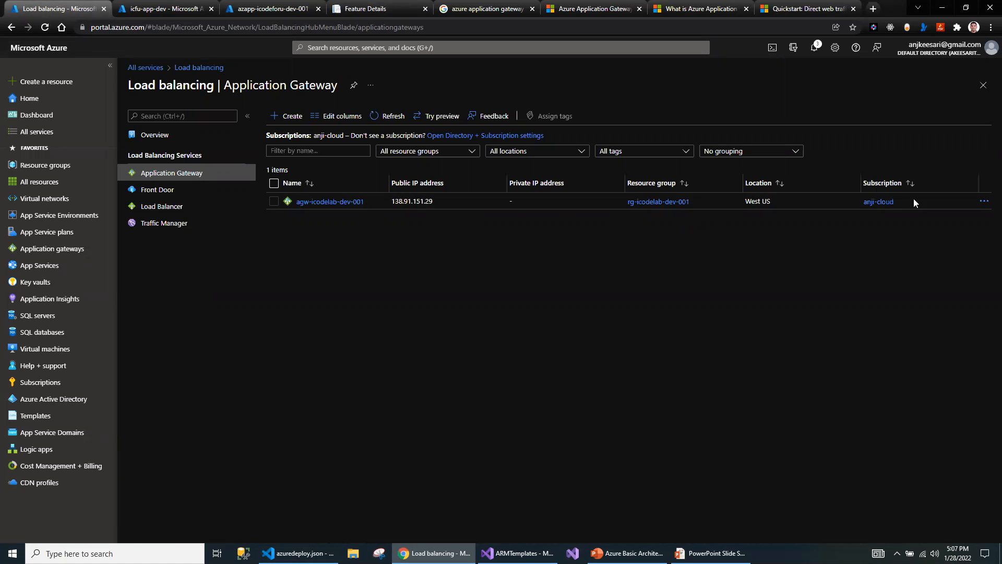
left_click(888, 203)
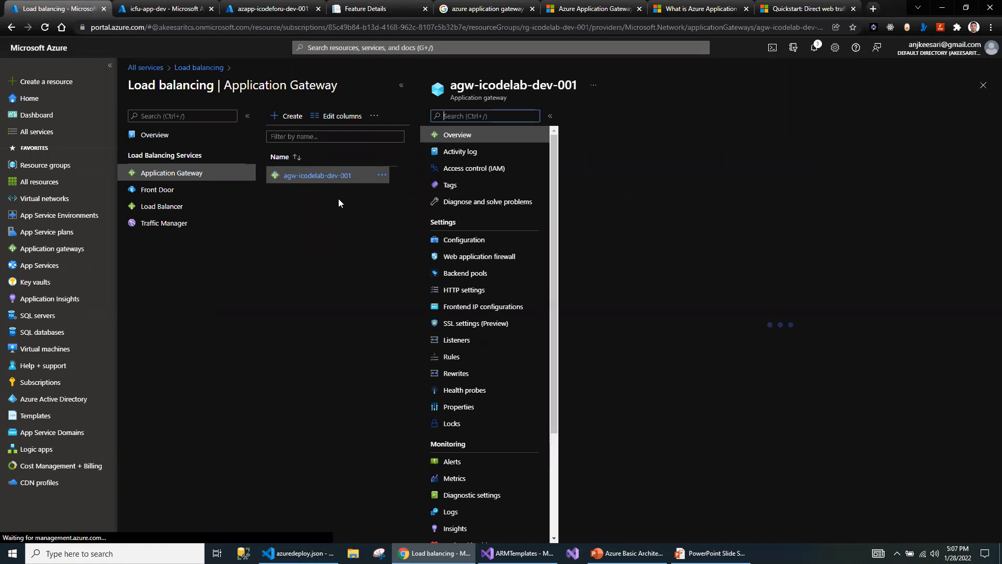
left_click(247, 118)
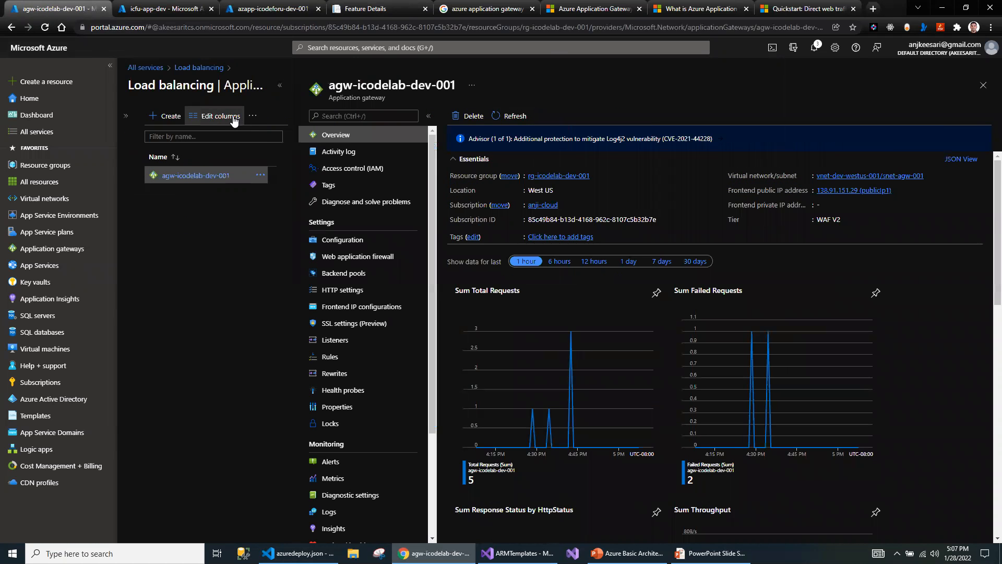
left_click(280, 87)
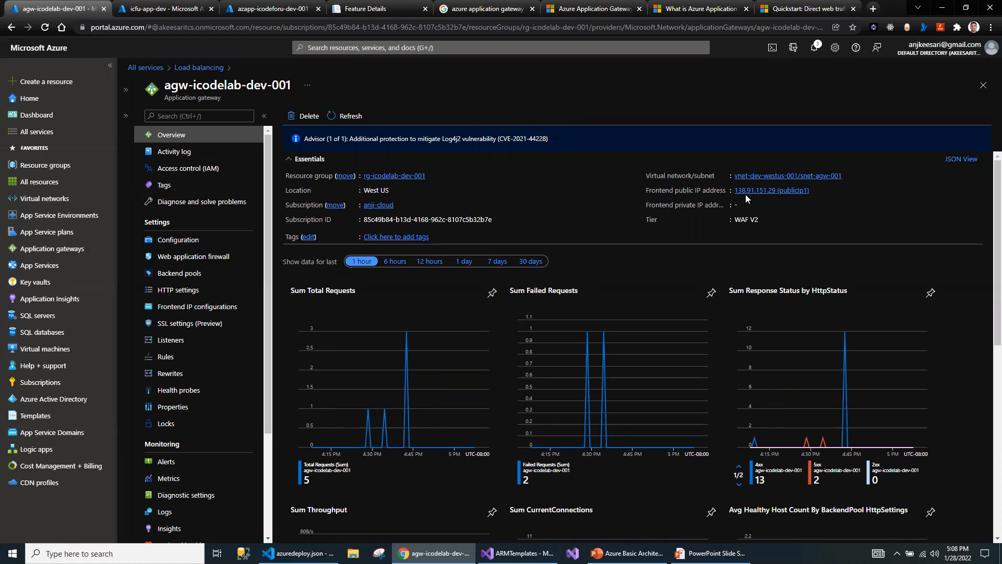
left_click(371, 10)
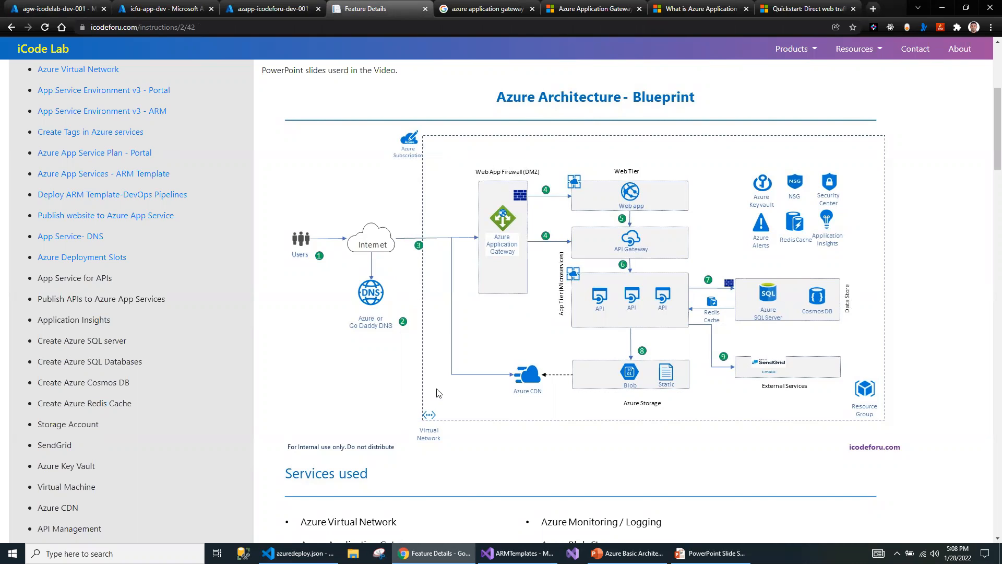
left_click(80, 11)
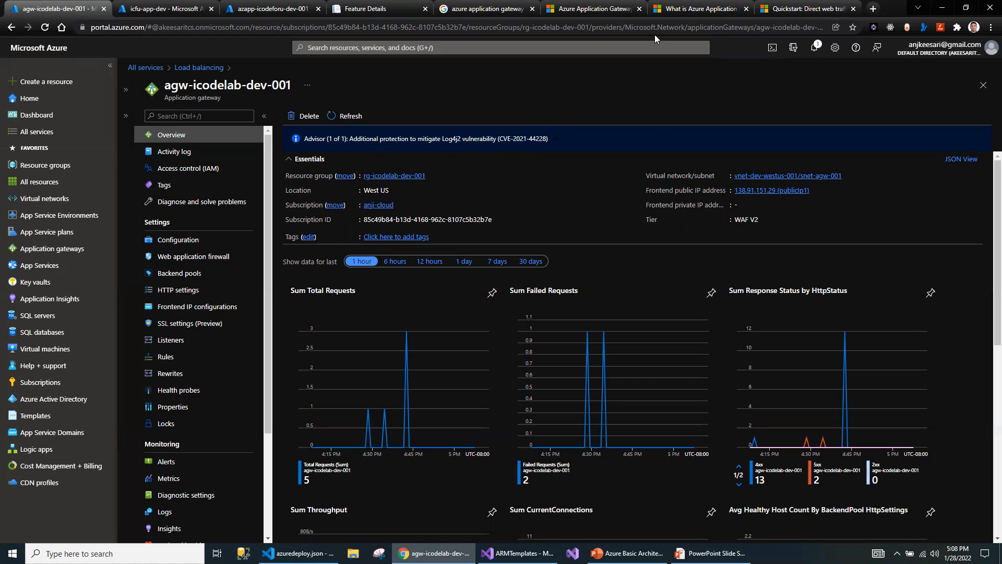
Go from the portal quickstart to the Application Gateway documentation home and open the "Application Gateway v2" overview article.
left_click(692, 9)
left_click(804, 9)
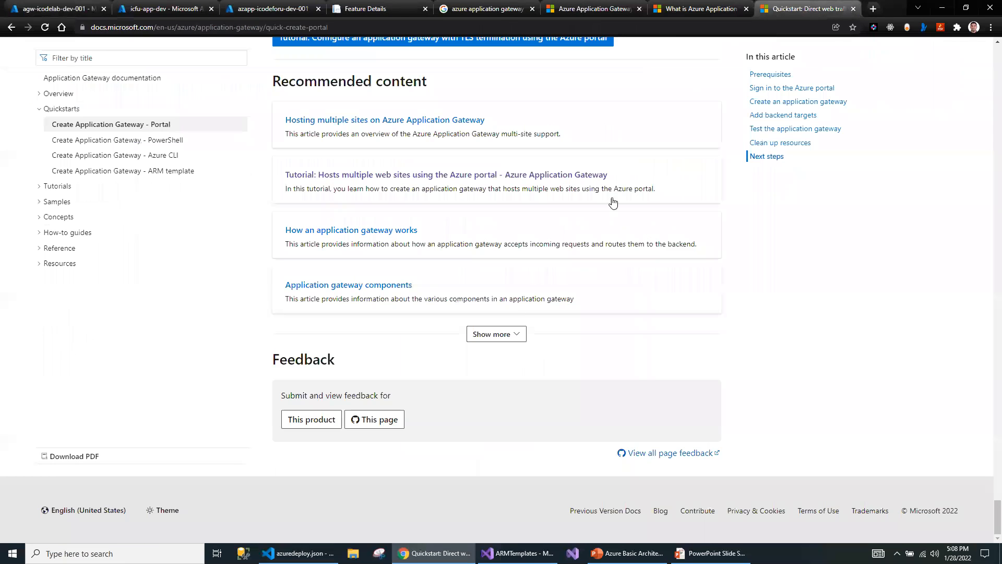
scroll(515, 302, "up", 15)
scroll(93, 93, "up", 10)
left_click(90, 79)
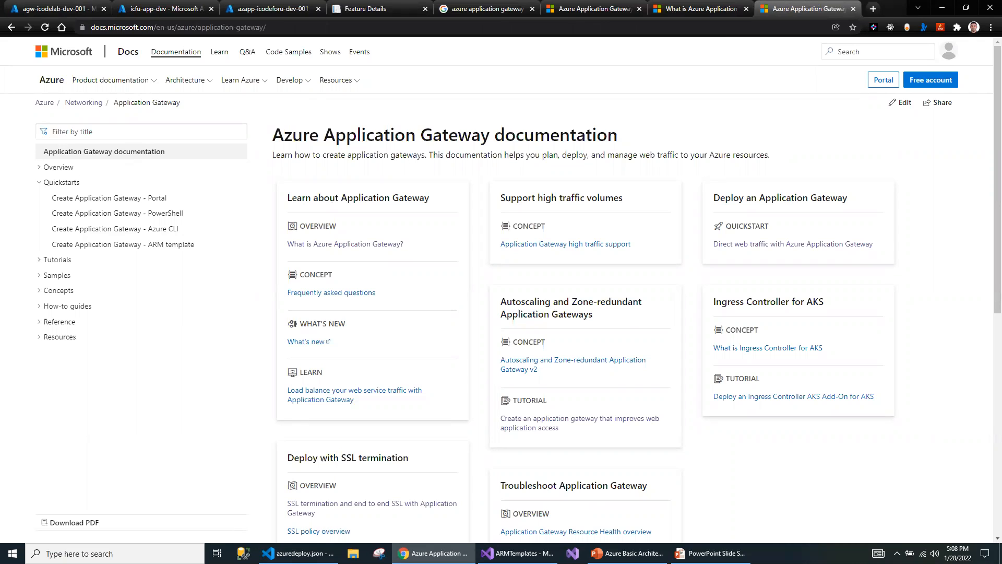
key("alt+Tab")
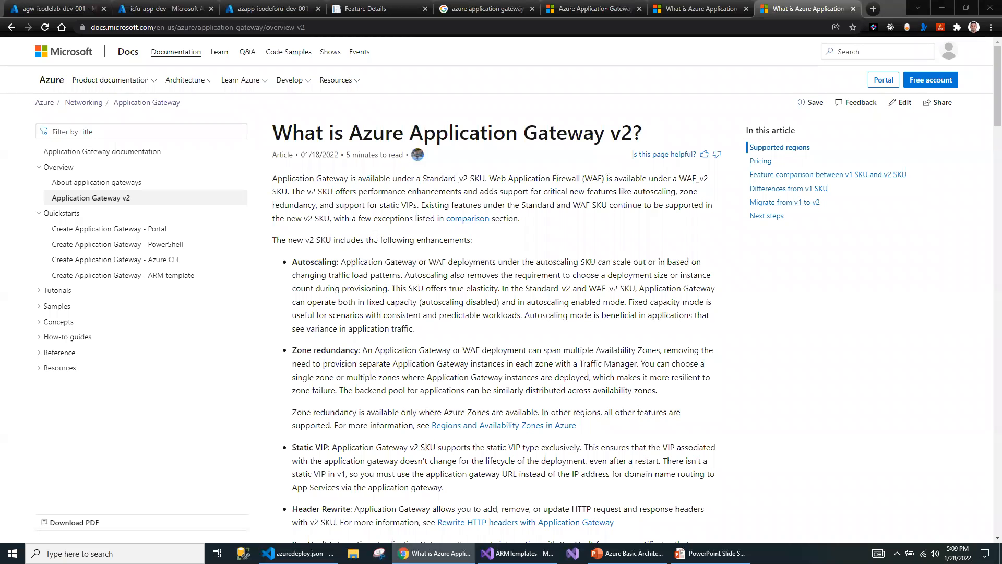
Read the Application Gateway v2 introduction and enhancements, highlighting the Standard_v2 SKU, WAF_v2 and Web Application Firewall wording.
scroll(353, 339, "down", 3)
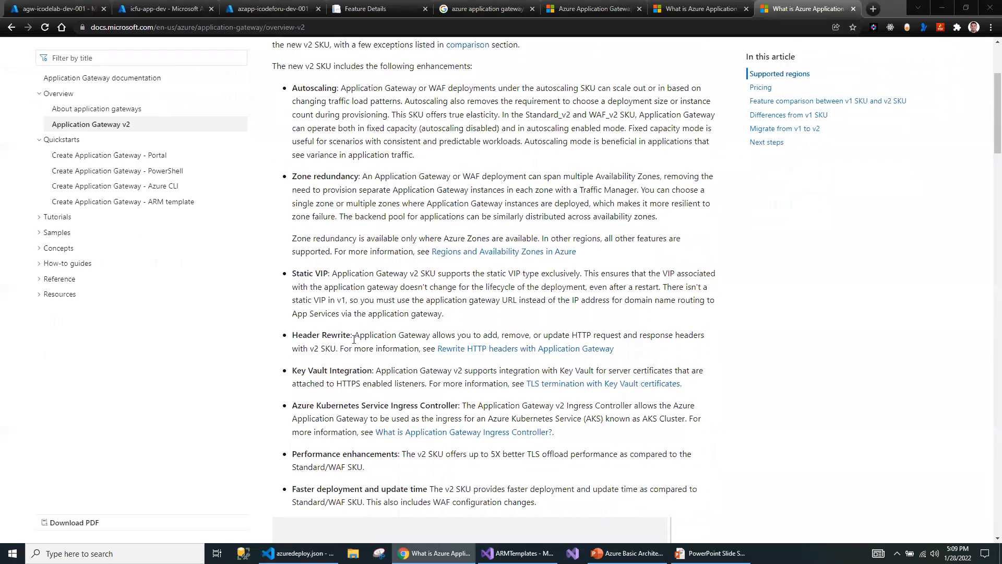
scroll(350, 318, "up", 3)
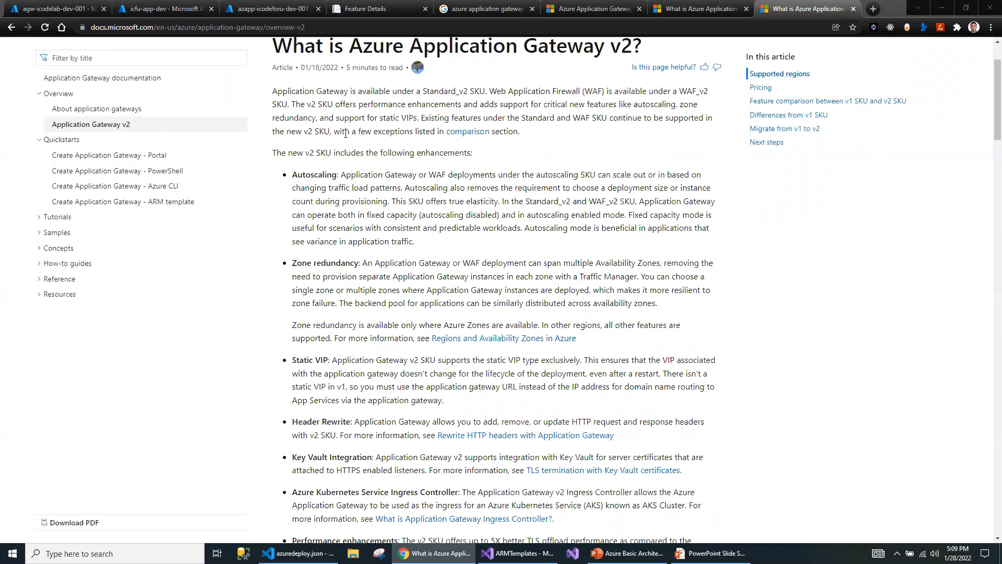
scroll(345, 133, "up", 2)
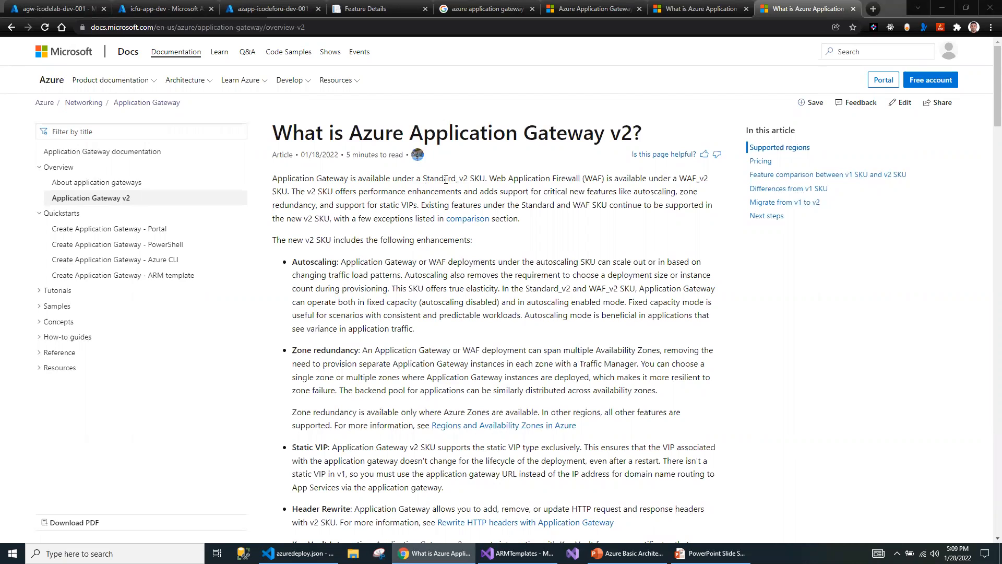
left_click_drag(446, 179, 486, 178)
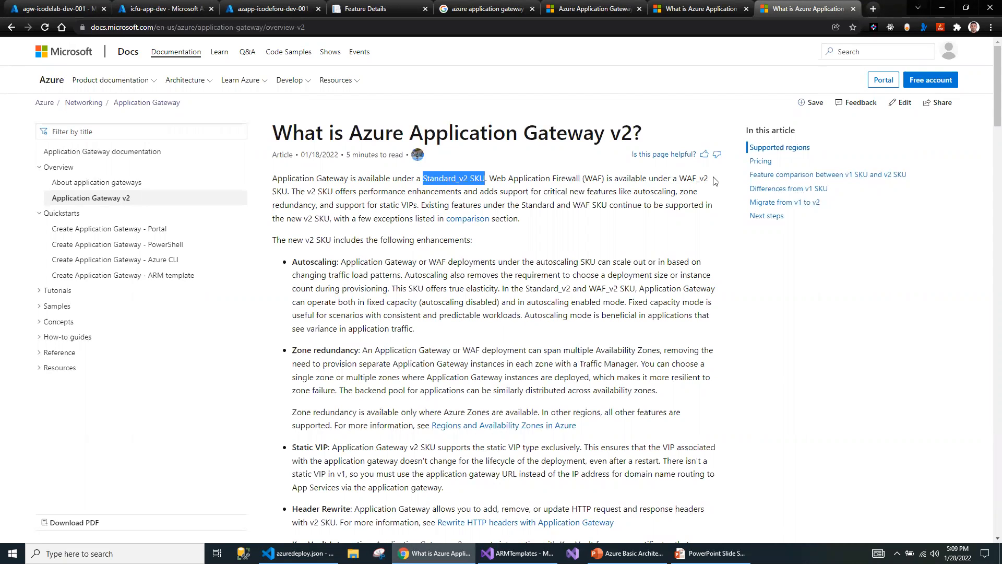
left_click_drag(709, 178, 625, 182)
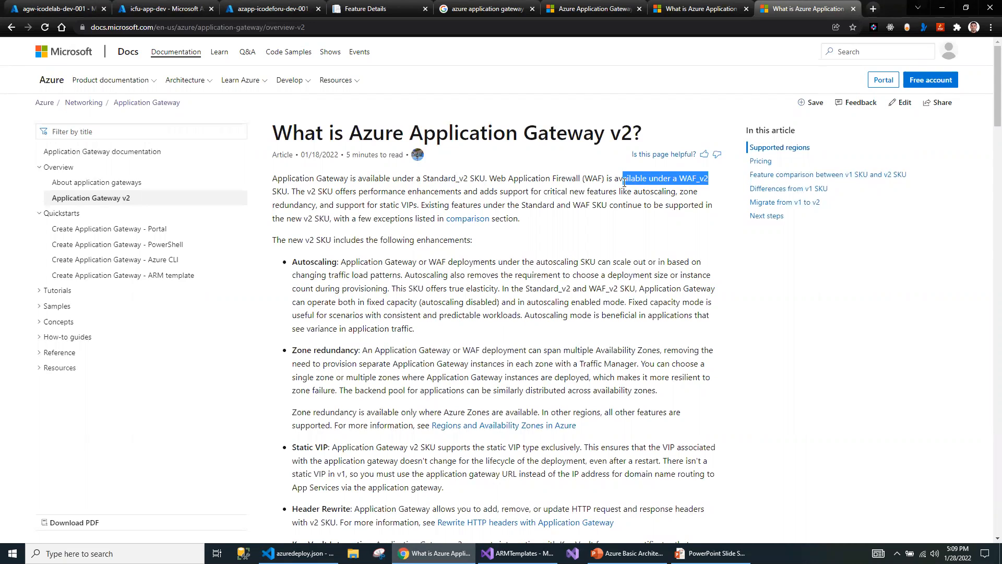
left_click_drag(375, 180, 599, 183)
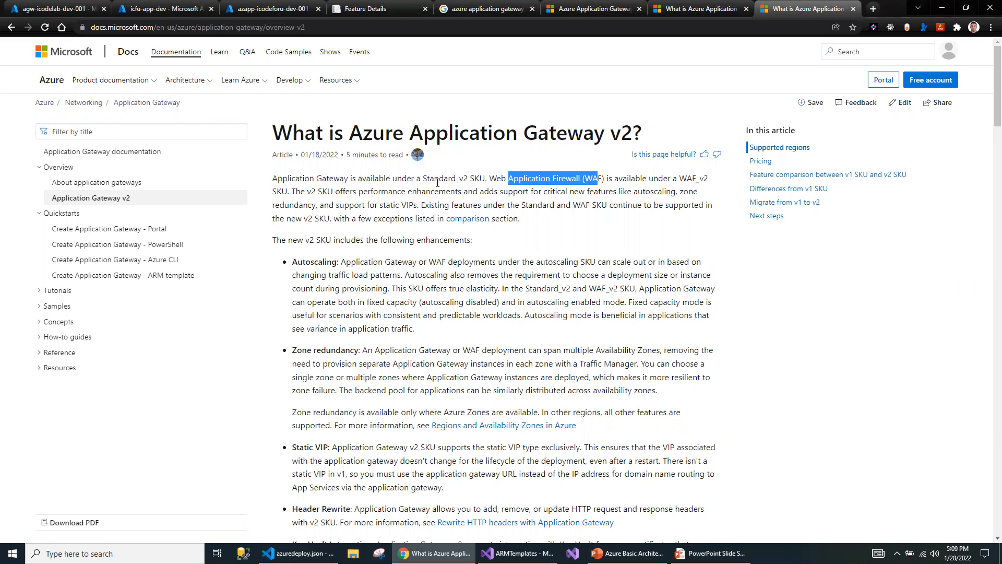
left_click(597, 190)
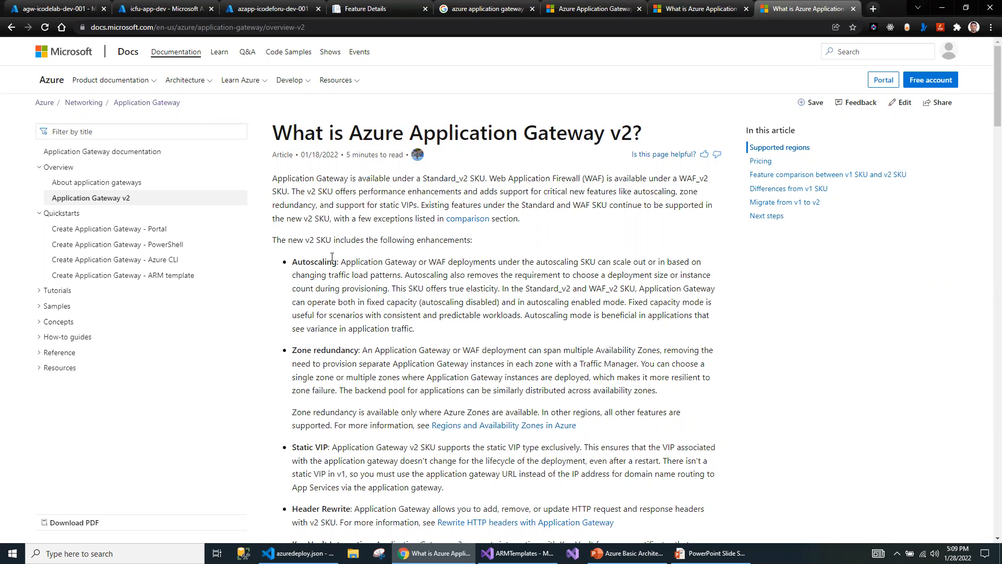
Highlight the Autoscaling enhancement and skim the Application Gateway v2 article through its architecture diagram, supported regions, pricing and SKU feature comparison.
left_click_drag(296, 239, 321, 240)
double_click(317, 261)
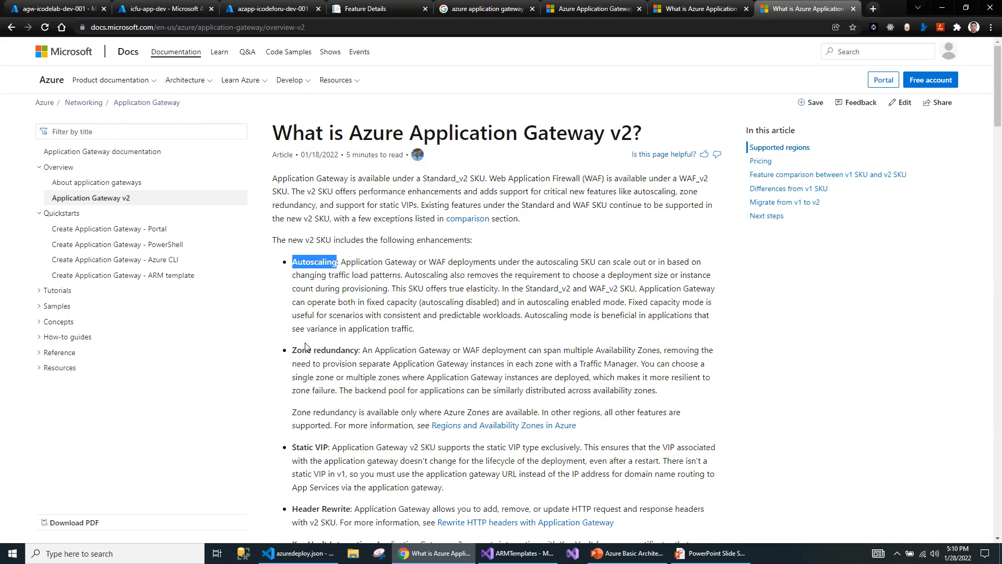
scroll(307, 356, "down", 5)
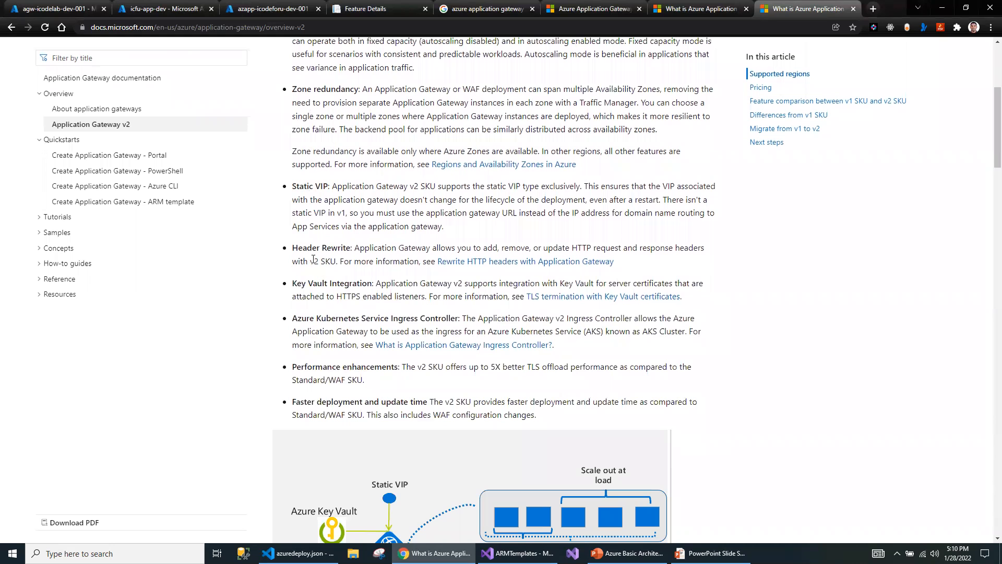
scroll(349, 339, "down", 7)
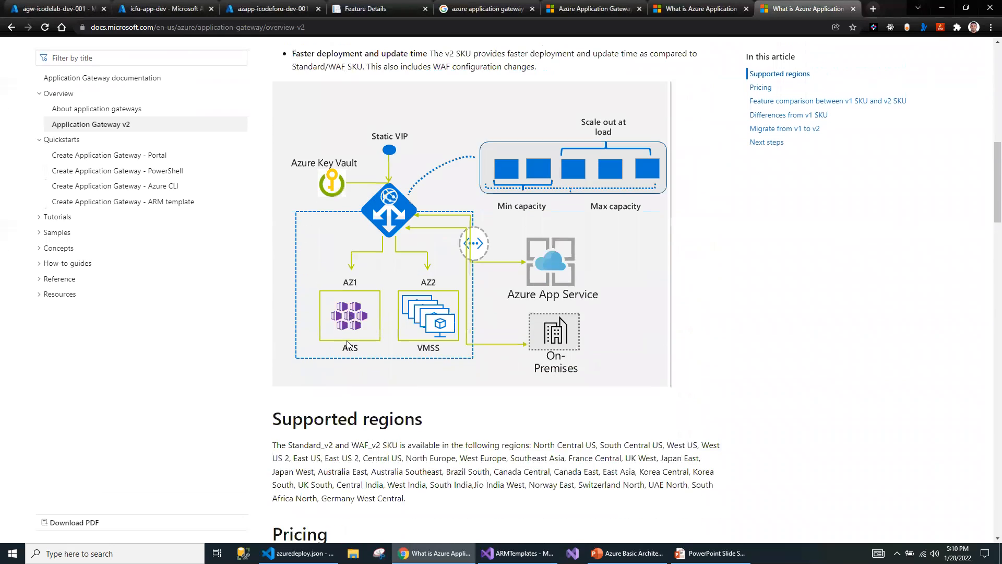
scroll(349, 343, "down", 8)
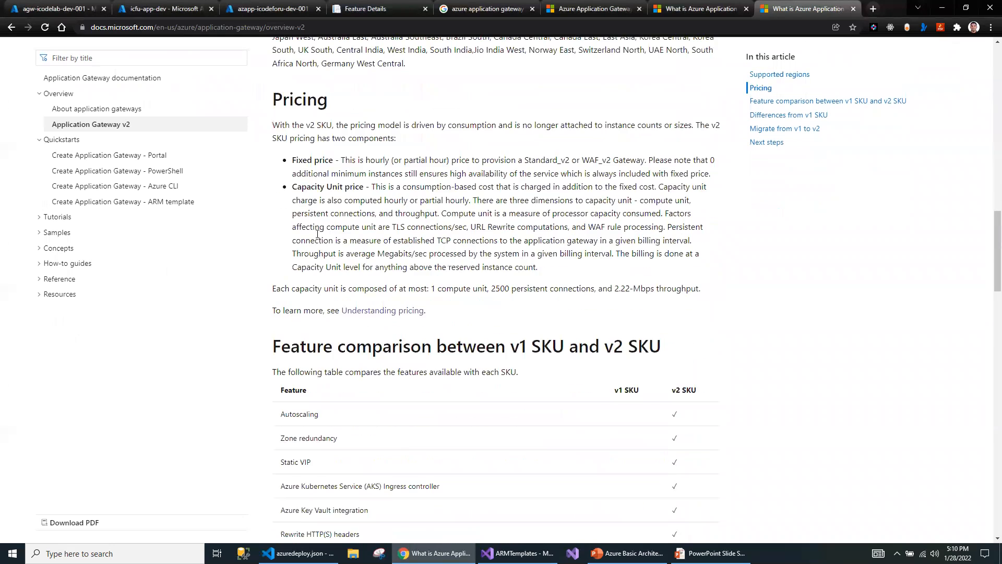
scroll(318, 306, "down", 5)
scroll(334, 308, "up", 6)
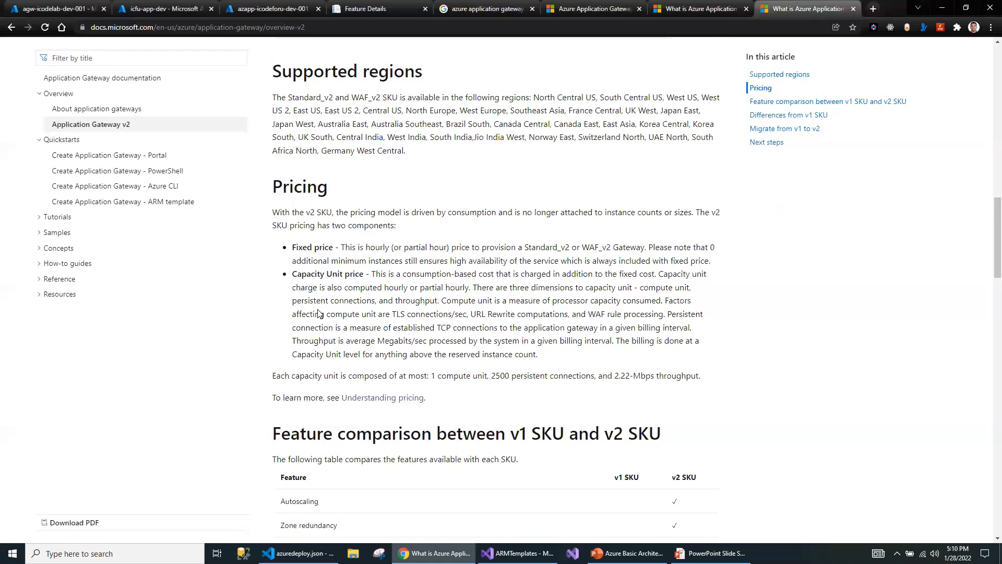
Open the "Understanding pricing" article in a separate tab and skim its compute unit, instance count and manual scaling cost sections.
right_click(372, 396)
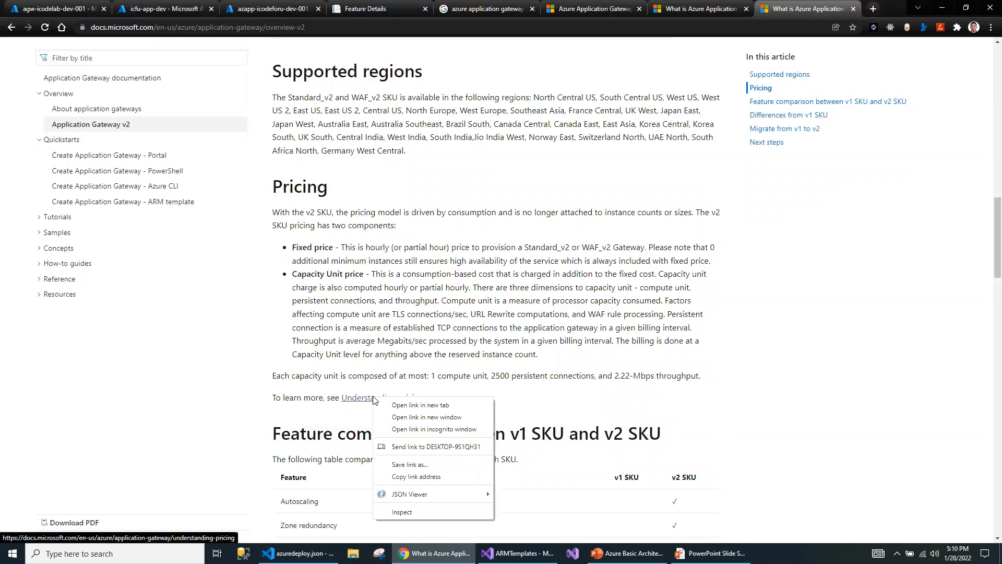
left_click(399, 403)
left_click(801, 9)
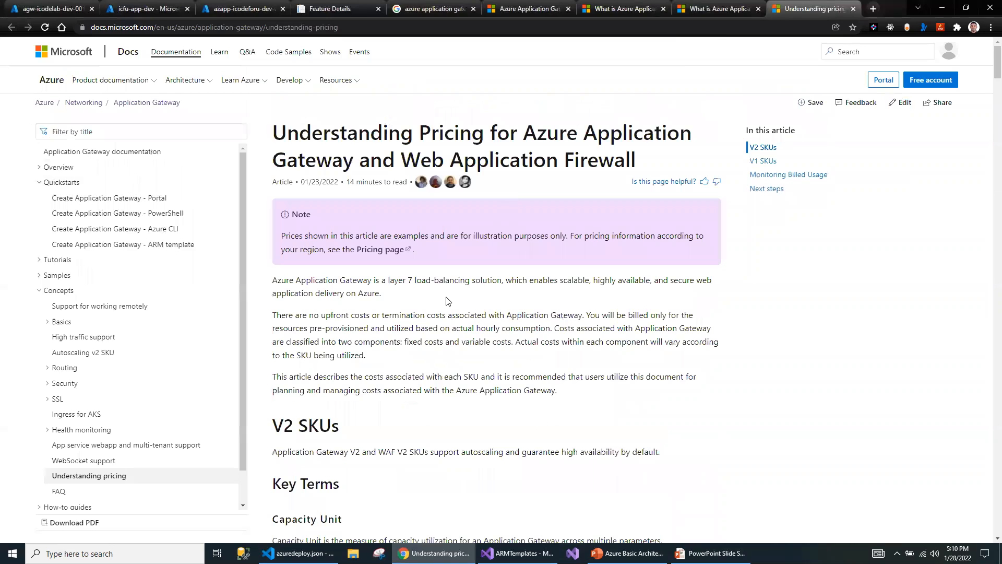
scroll(446, 304, "down", 15)
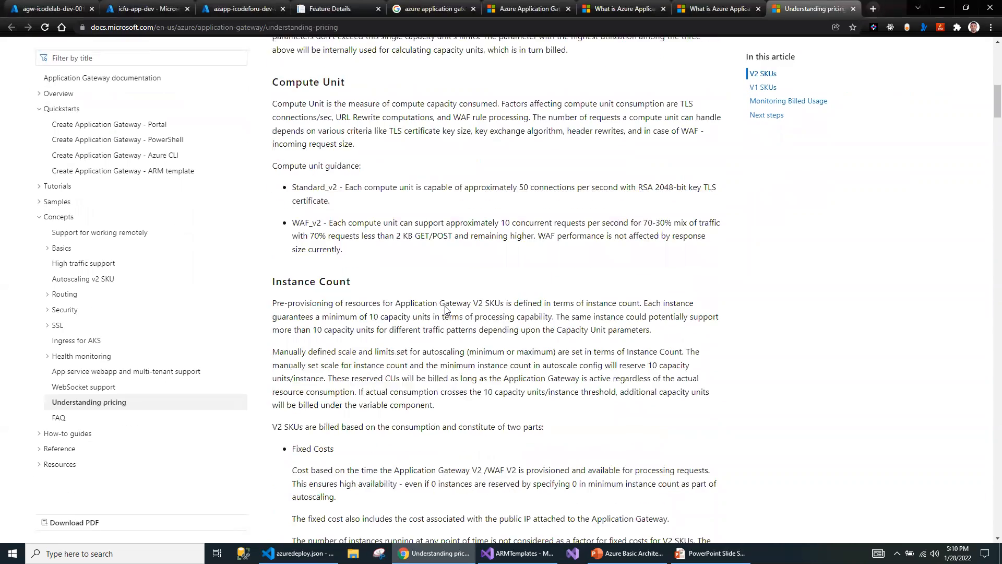
scroll(446, 306, "down", 4)
scroll(438, 262, "down", 10)
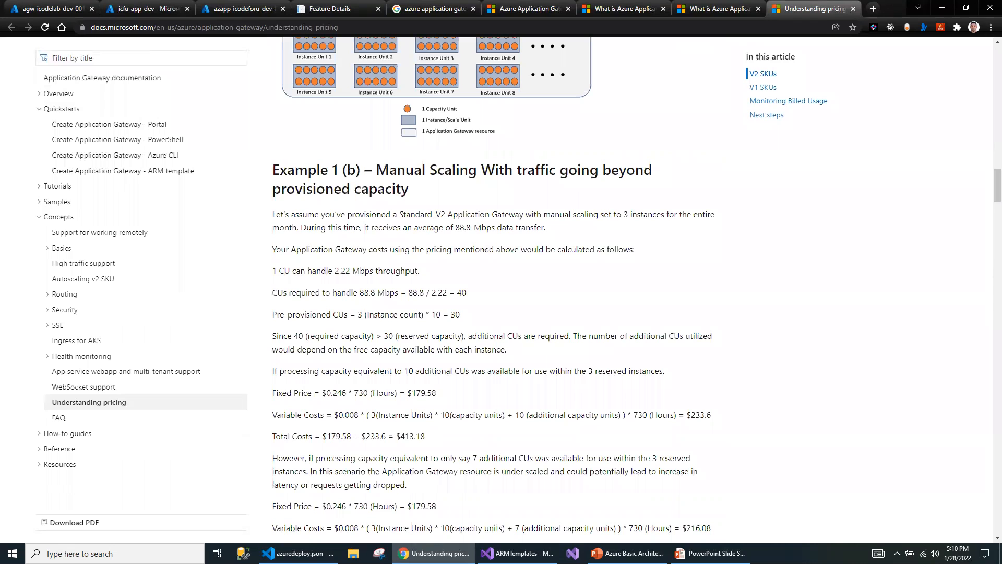
Return to agw-icodelab-dev-001 in the Azure portal and examine its overview, the tier choices in its configuration, and its web application firewall settings.
key("ctrl+1")
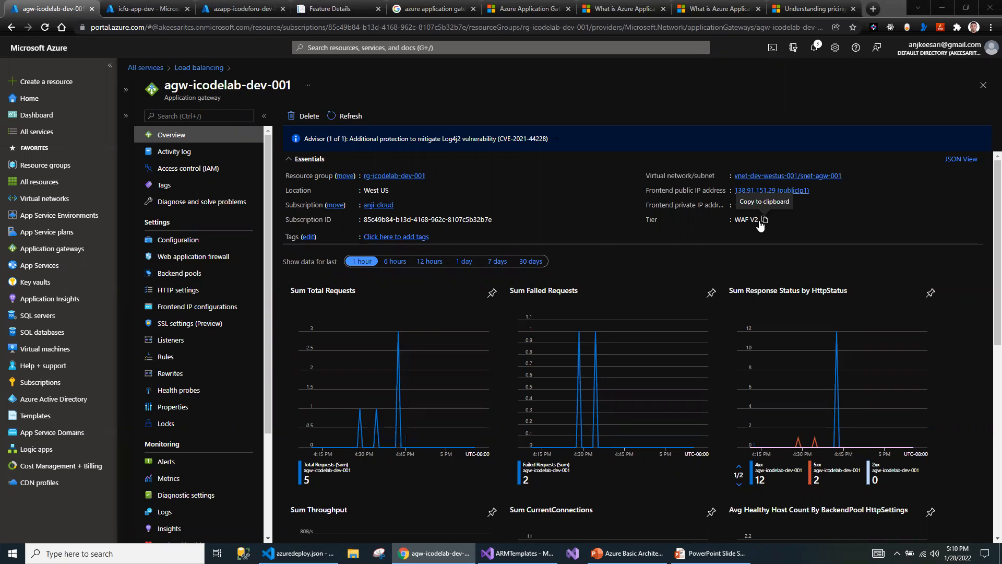
left_click(177, 241)
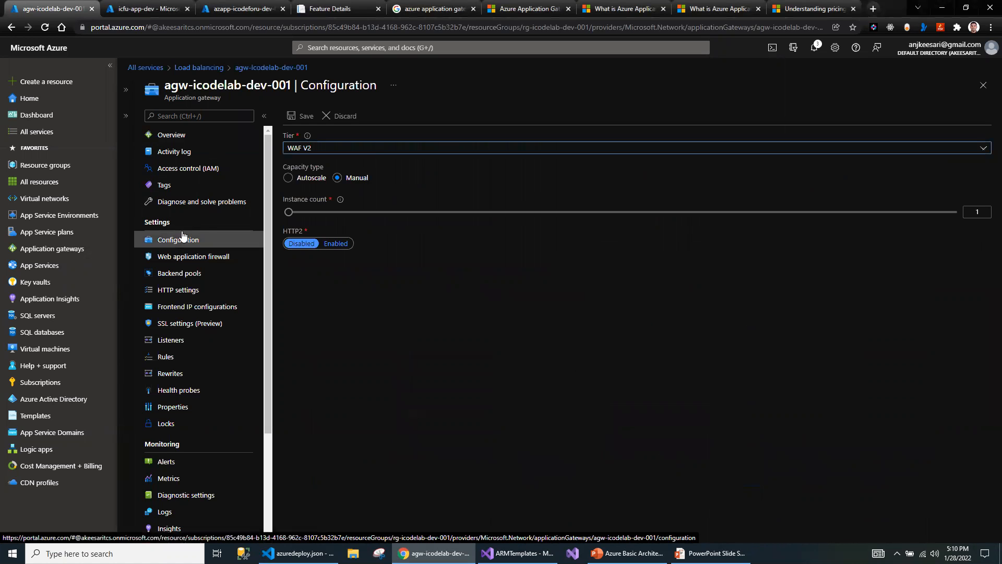
left_click(172, 137)
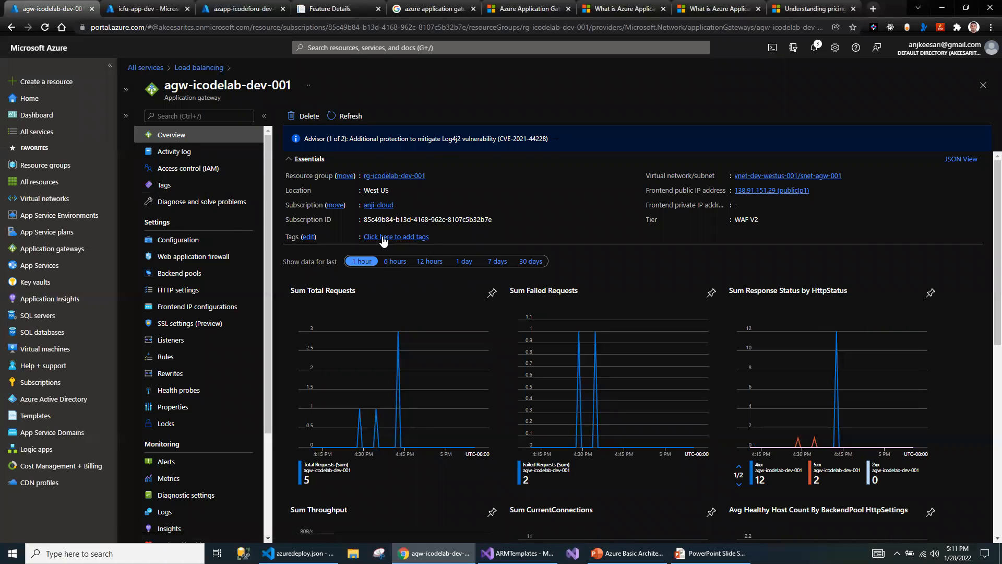
left_click(189, 241)
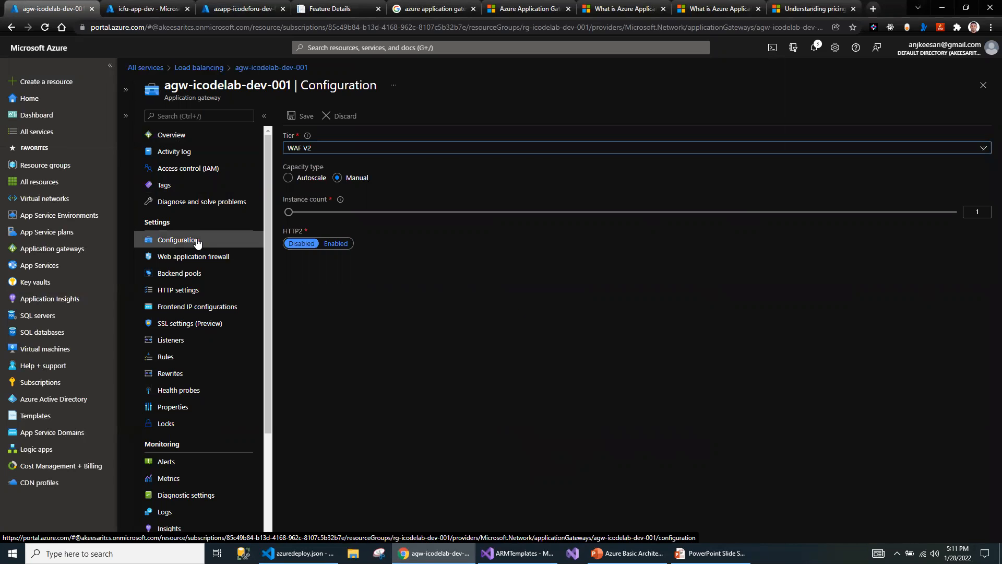
left_click(298, 150)
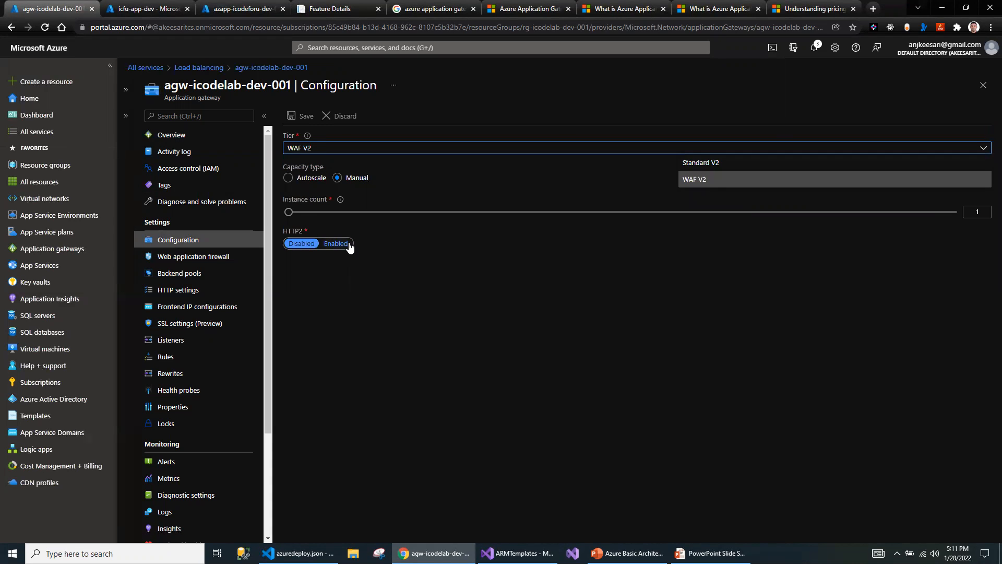
left_click(198, 257)
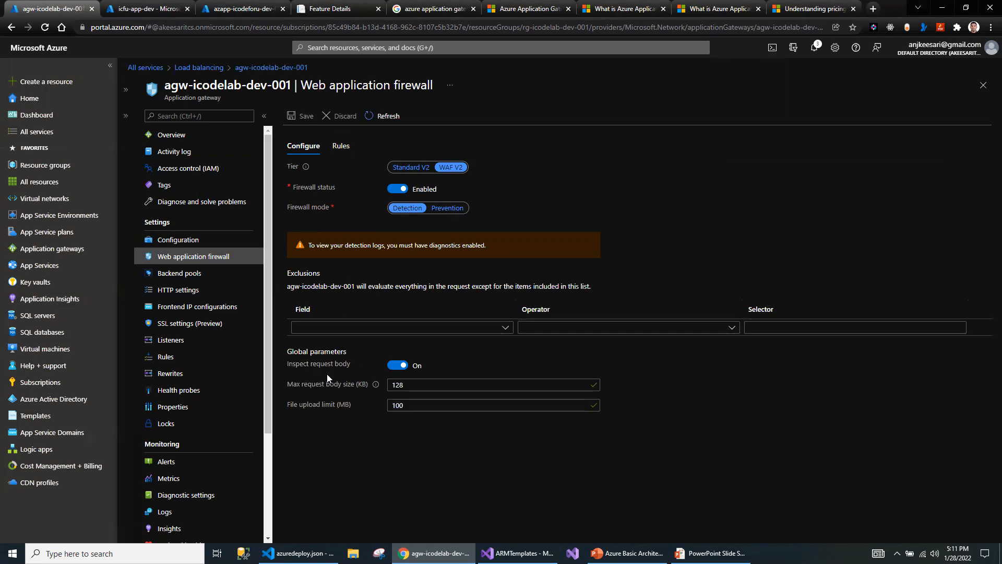
Examine the backend targets of appGatewayBackendPool, comparing them with the architecture blueprint before reopening the pool.
left_click(190, 273)
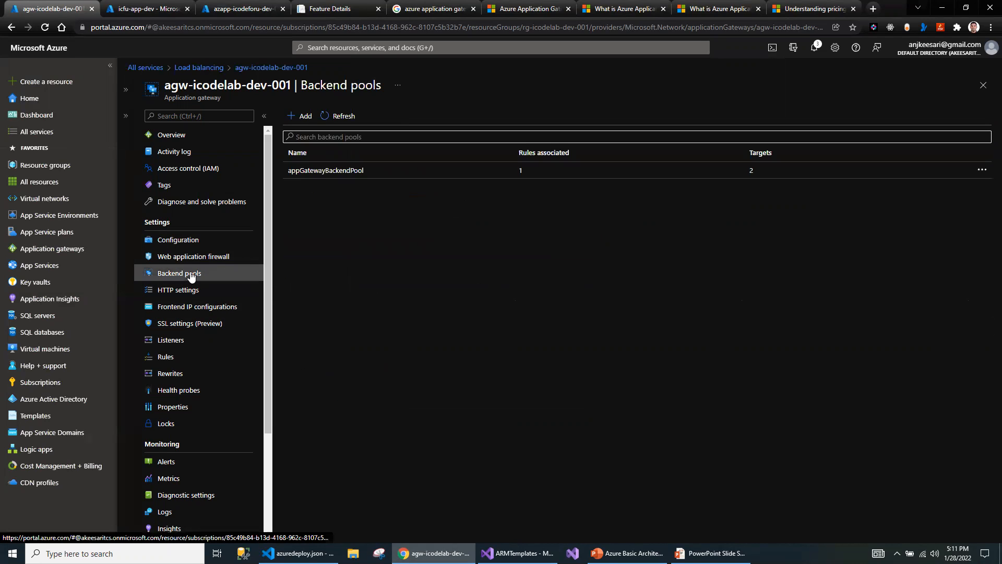
left_click(337, 171)
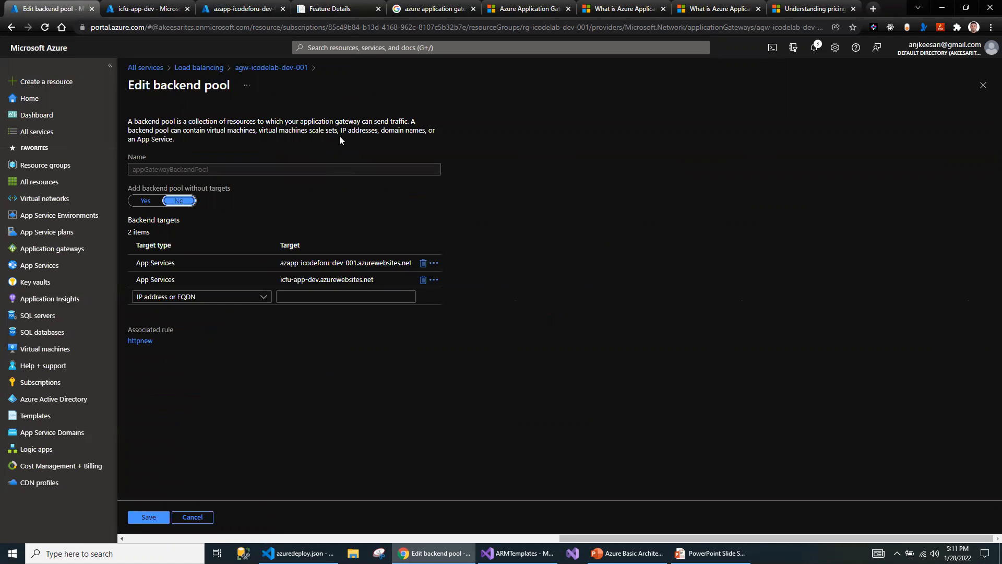
left_click(343, 11)
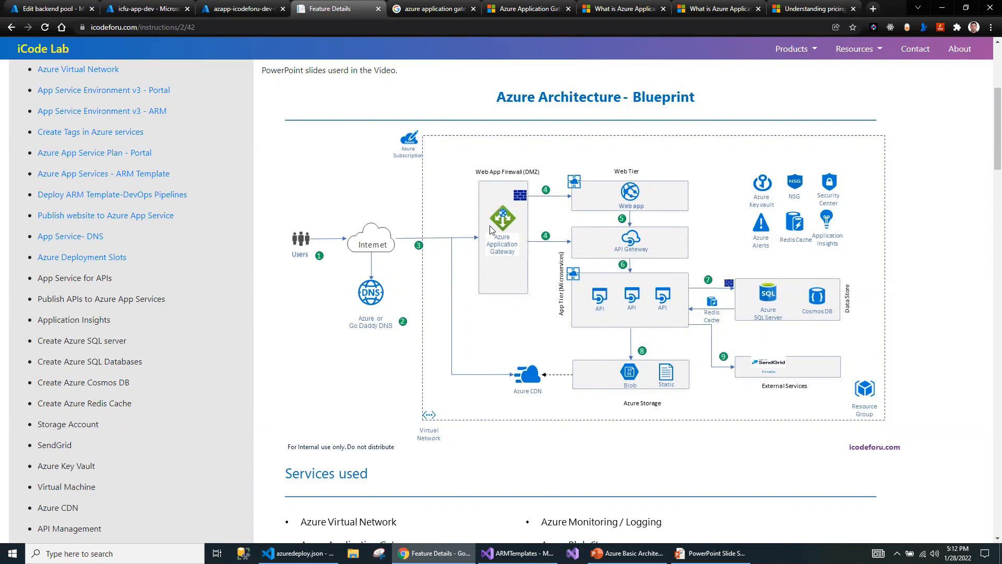
left_click(55, 9)
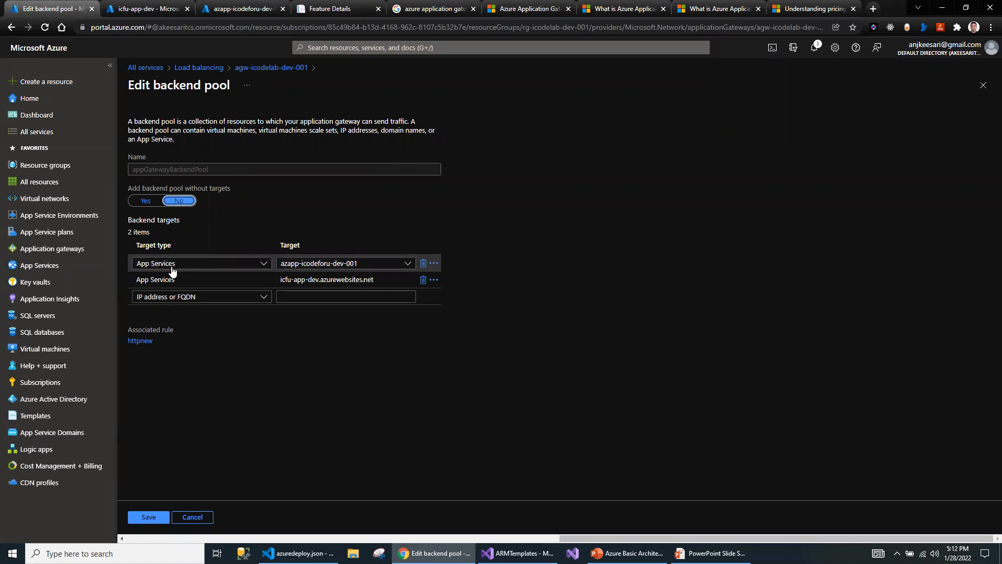
left_click(270, 68)
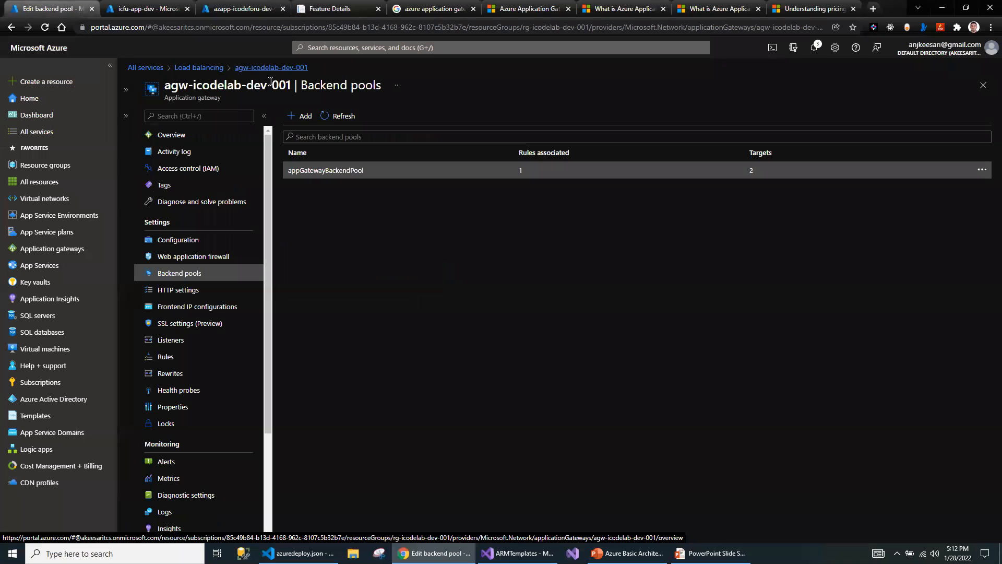
left_click(340, 176)
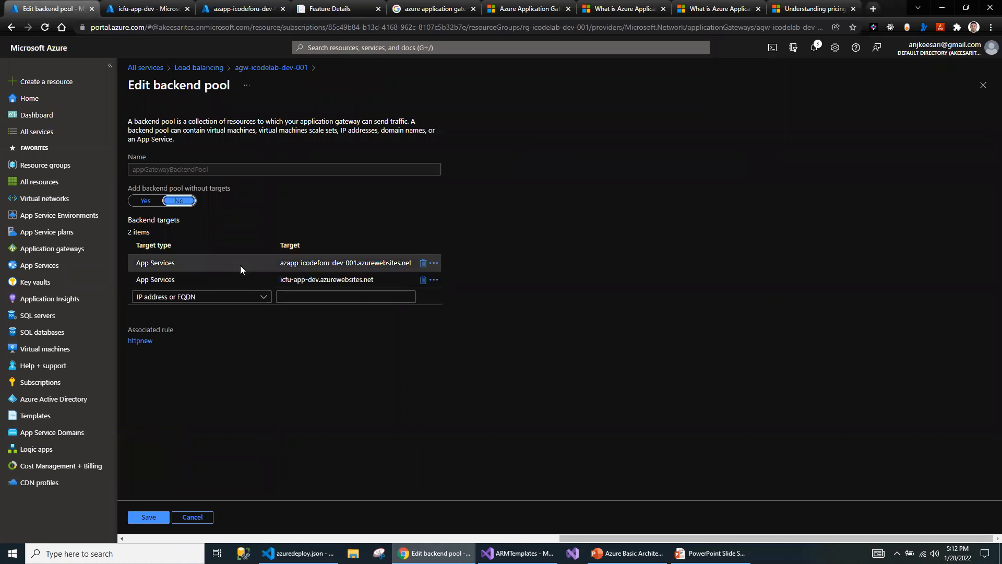
Start another backend target of type App Services, look through the selectable apps, and discard the unsaved pool edits.
left_click(262, 299)
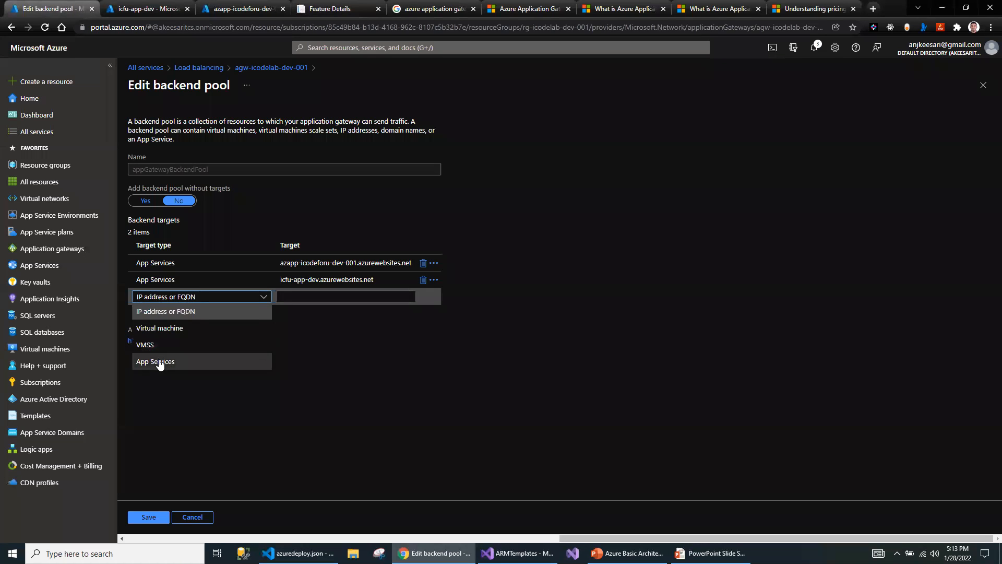
left_click(334, 282)
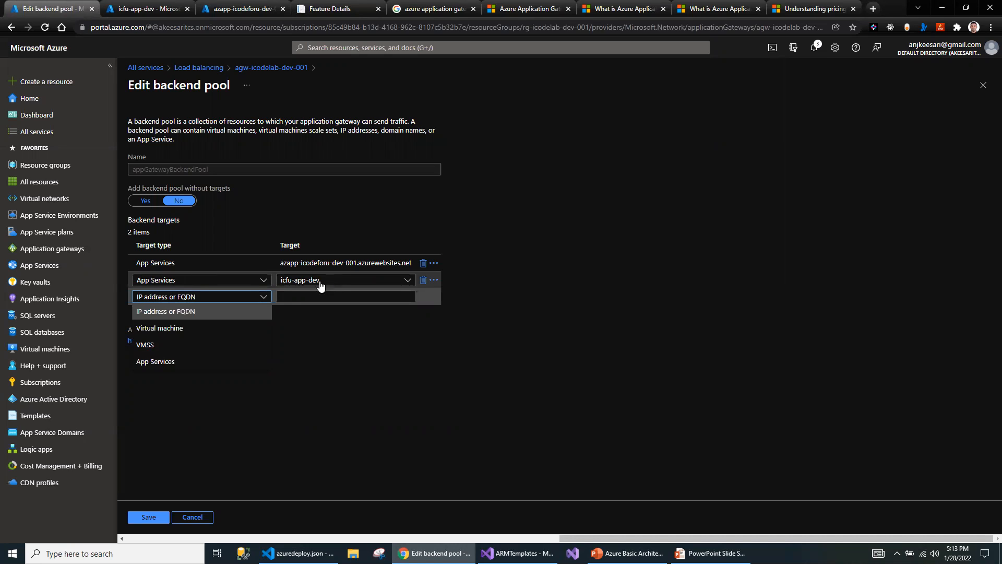
left_click(162, 362)
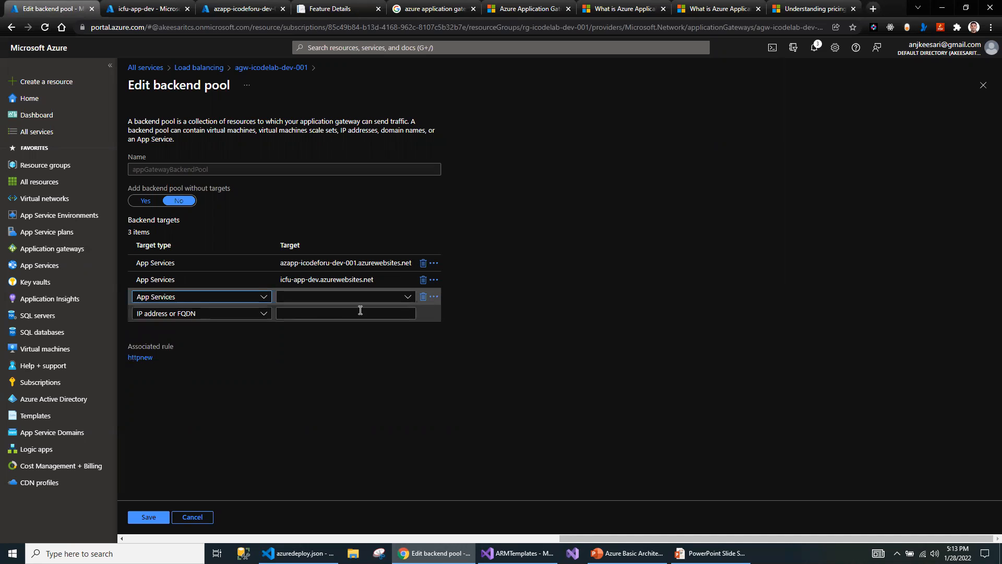
left_click(408, 297)
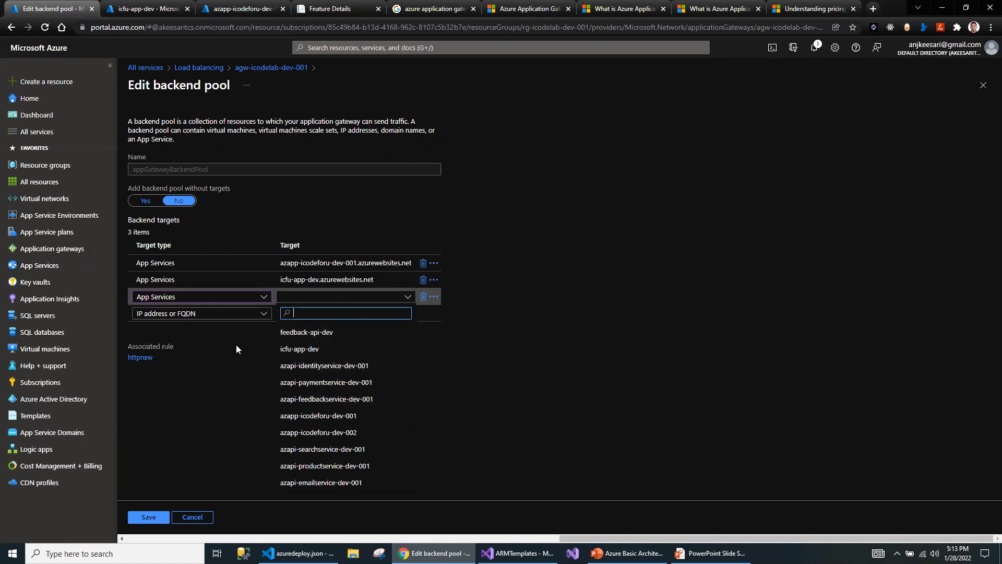
left_click(192, 517)
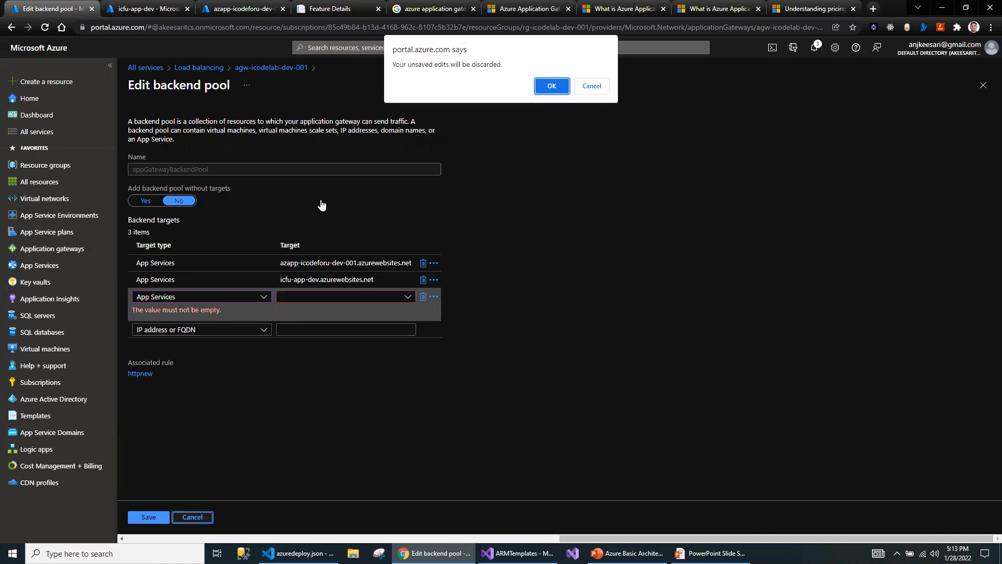
left_click(552, 87)
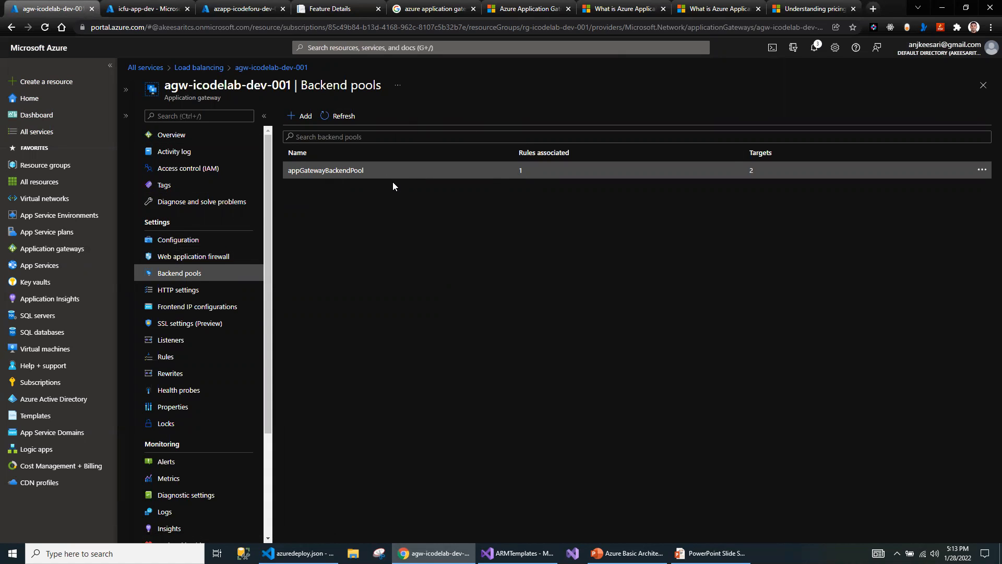
Open the gateway's HTTP settings and examine http-setting, including its host name override and custom probe options.
left_click(187, 290)
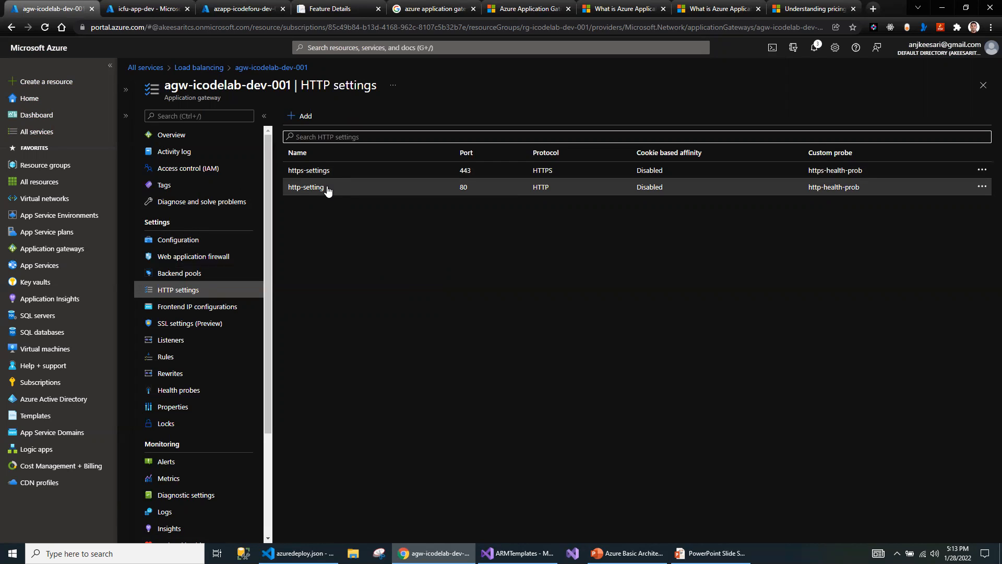
left_click(469, 194)
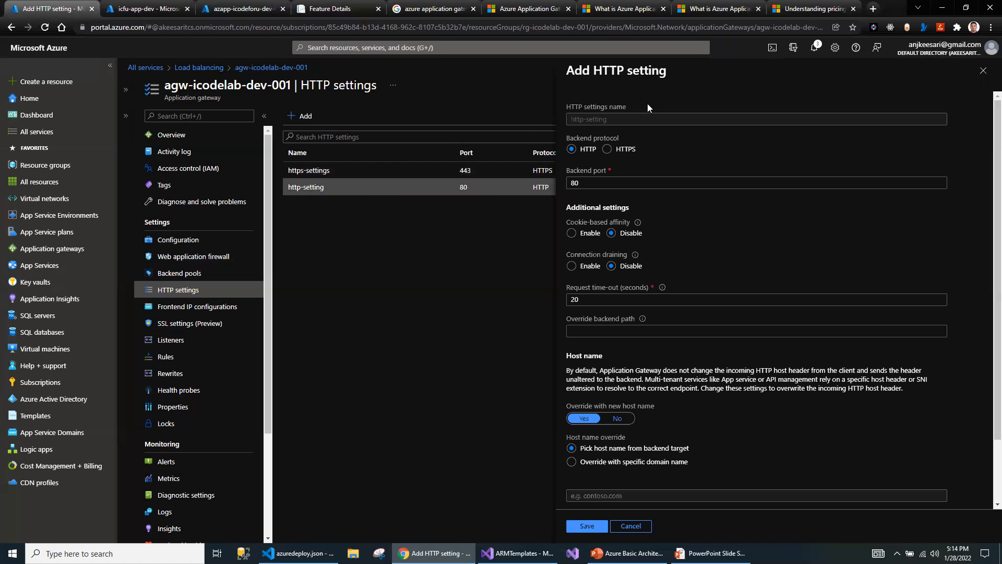
scroll(607, 395, "down", 2)
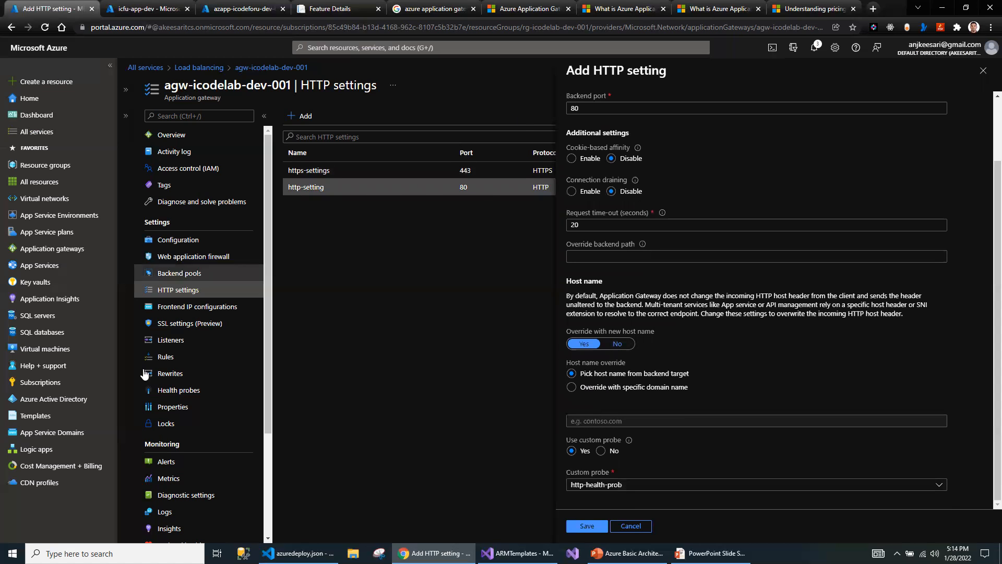
Review the gateway's frontend IP configurations, listeners, rules and rewrites, and check the backend health of its servers.
left_click(188, 308)
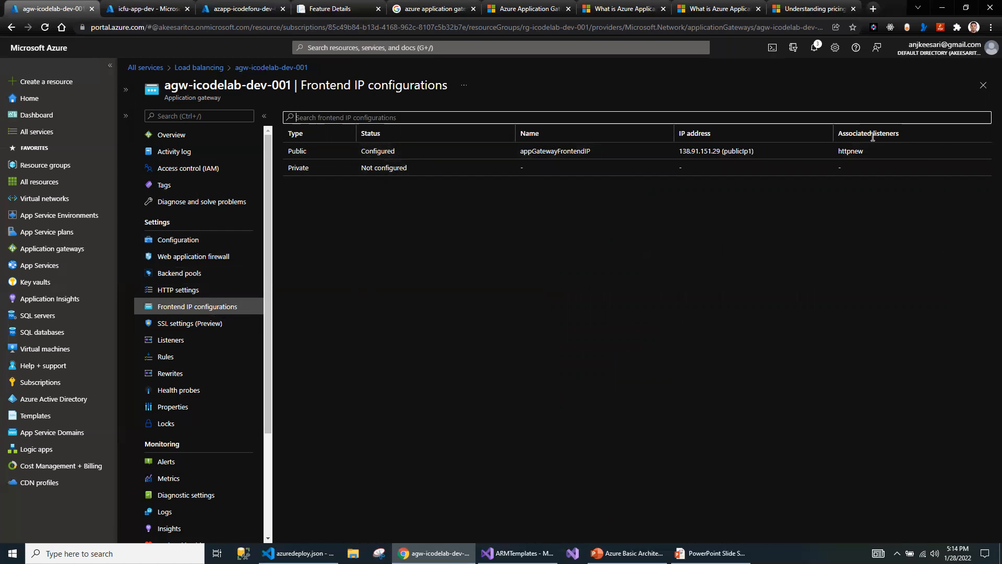
left_click(171, 340)
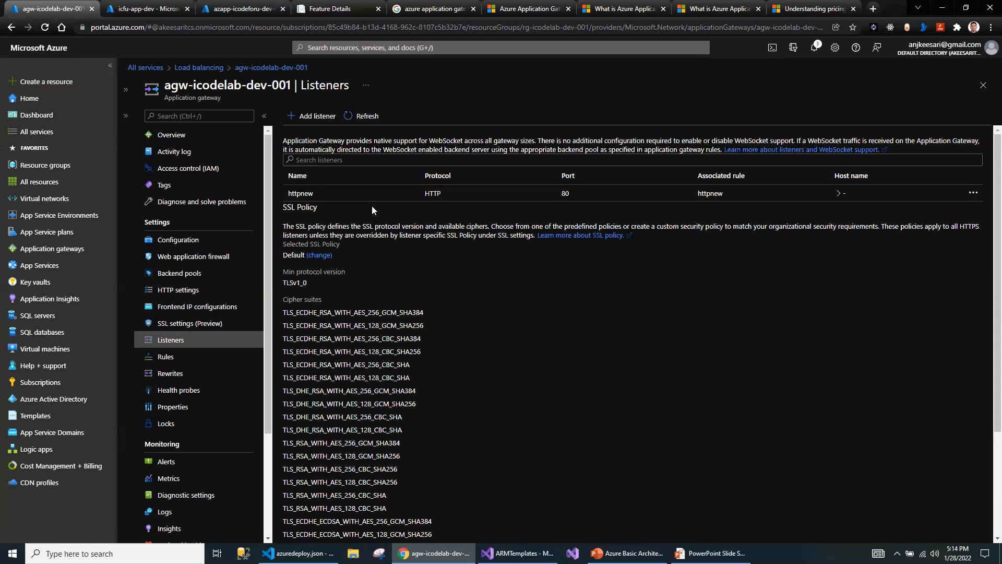
left_click(165, 357)
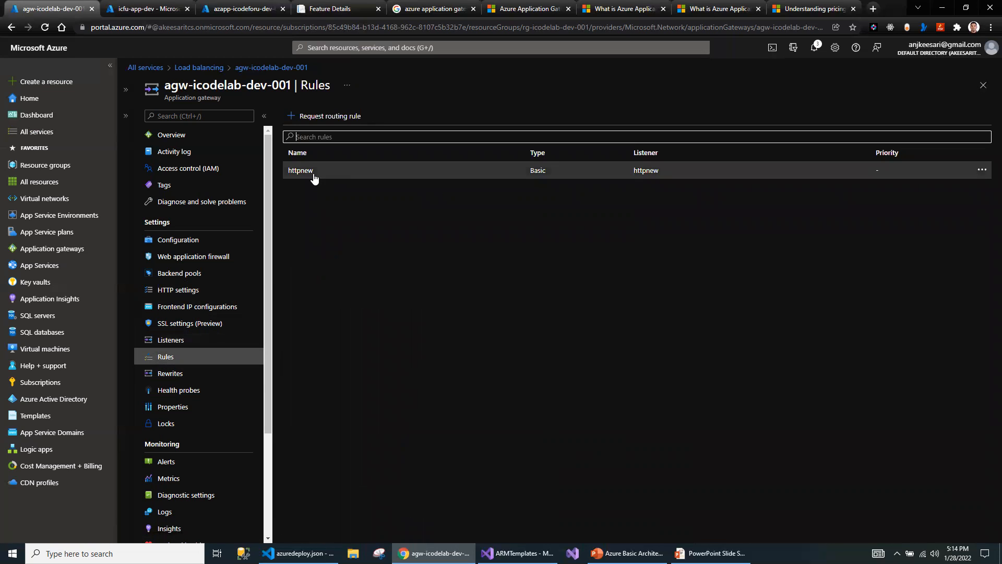
left_click(168, 380)
scroll(180, 391, "down", 3)
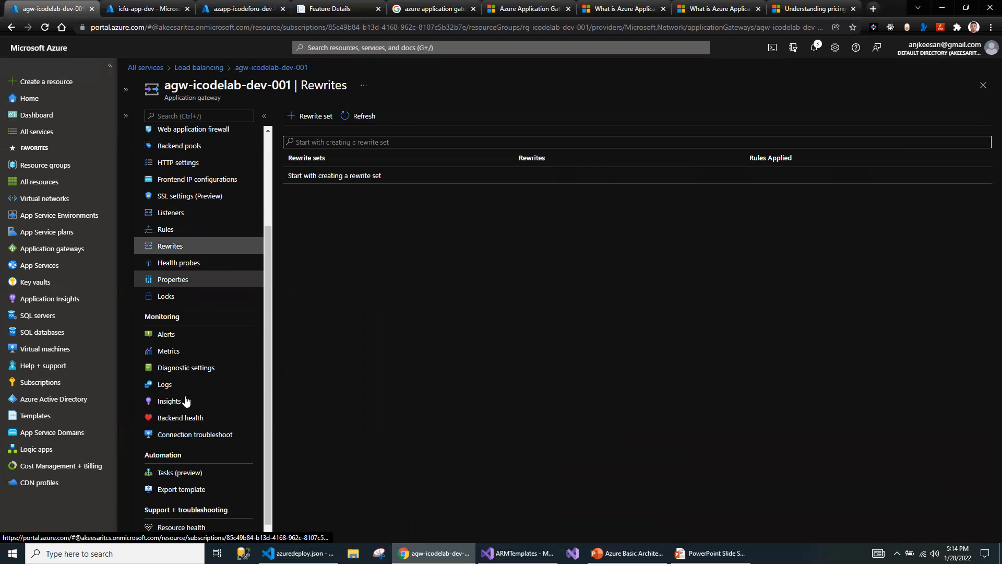
left_click(181, 406)
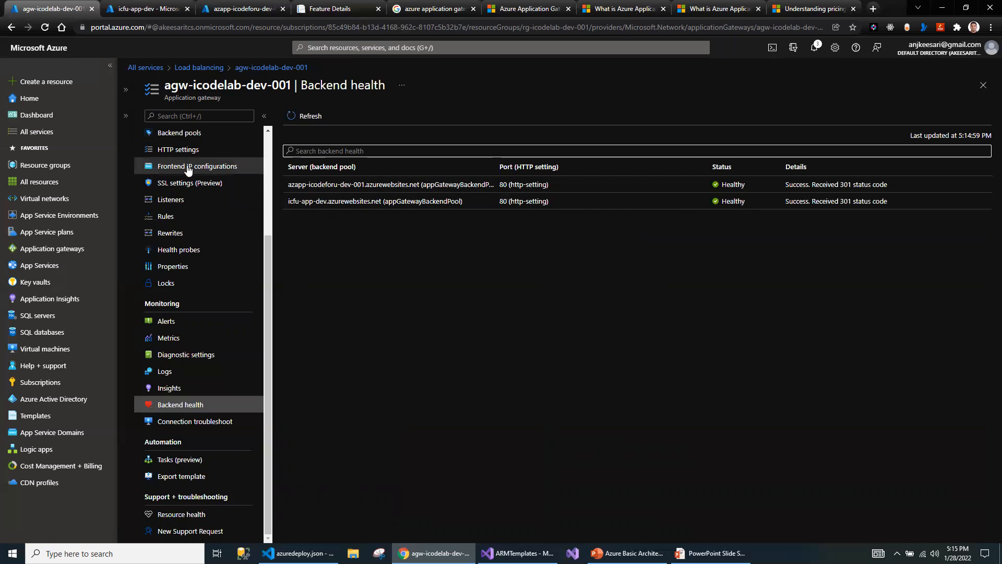
Look over the gateway's available settings and monitoring pages, finishing at its overview.
scroll(191, 177, "up", 2)
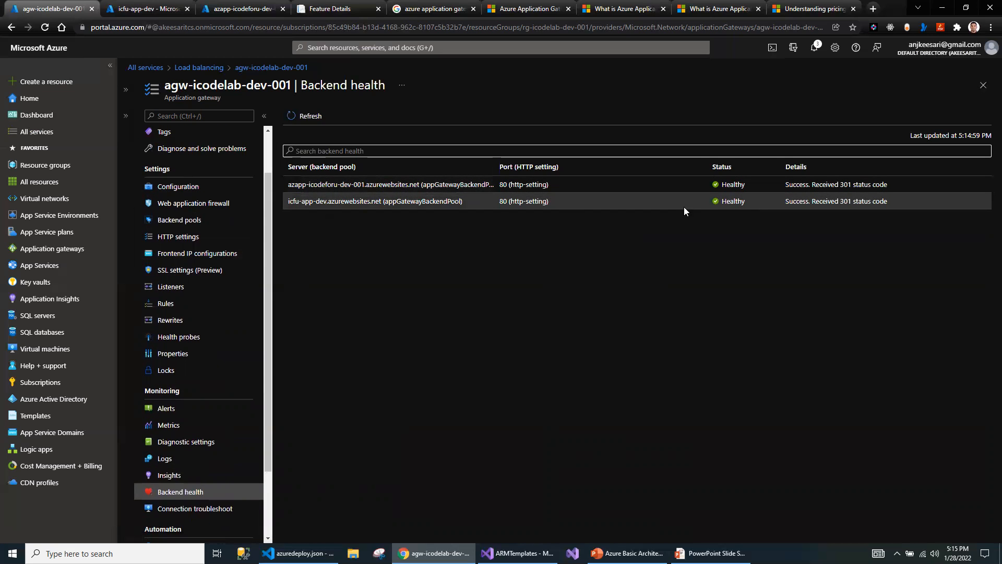
scroll(218, 381, "down", 2)
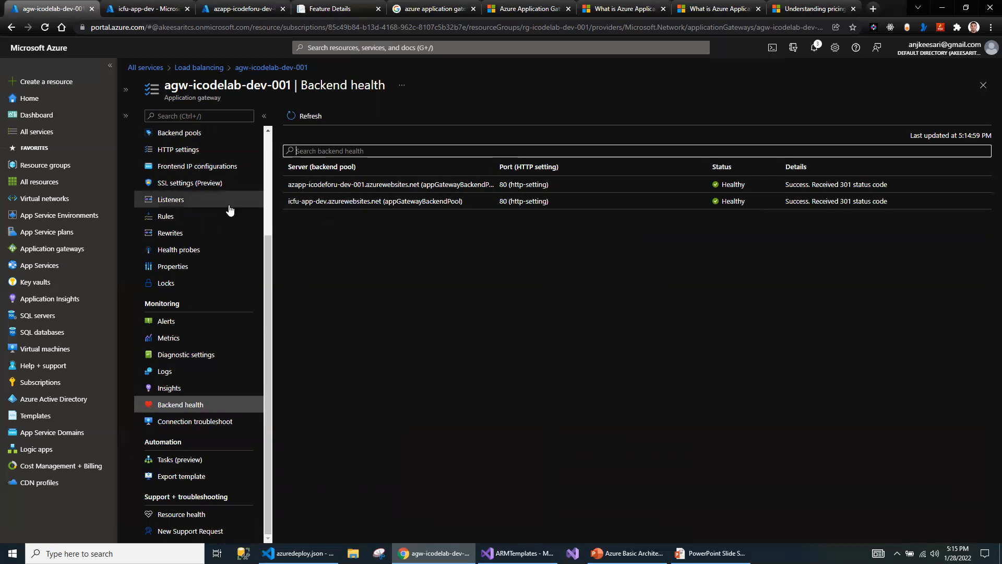
scroll(221, 223, "up", 3)
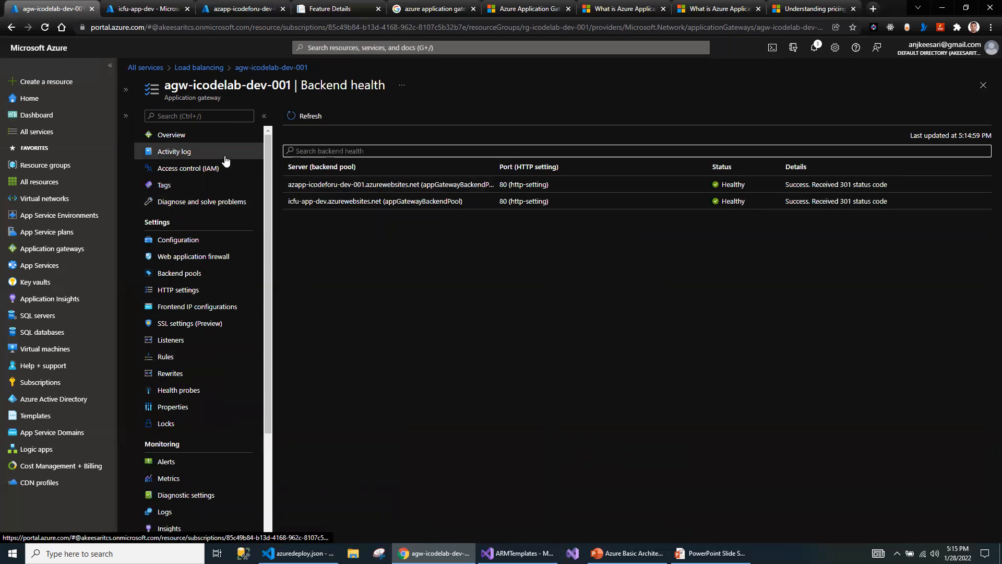
left_click(172, 135)
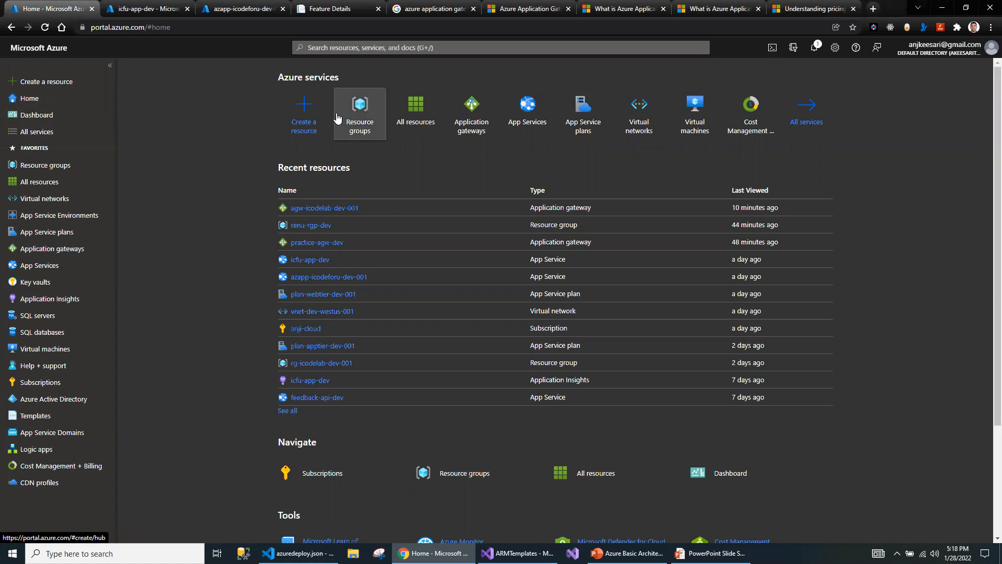
Start creating a new Application Gateway resource from the Networking category.
left_click(302, 112)
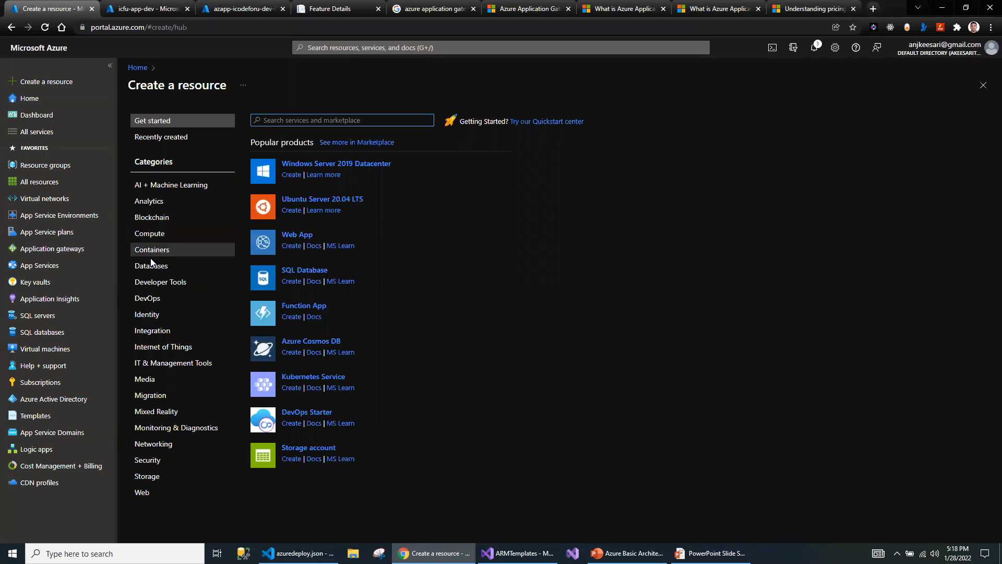
left_click(153, 447)
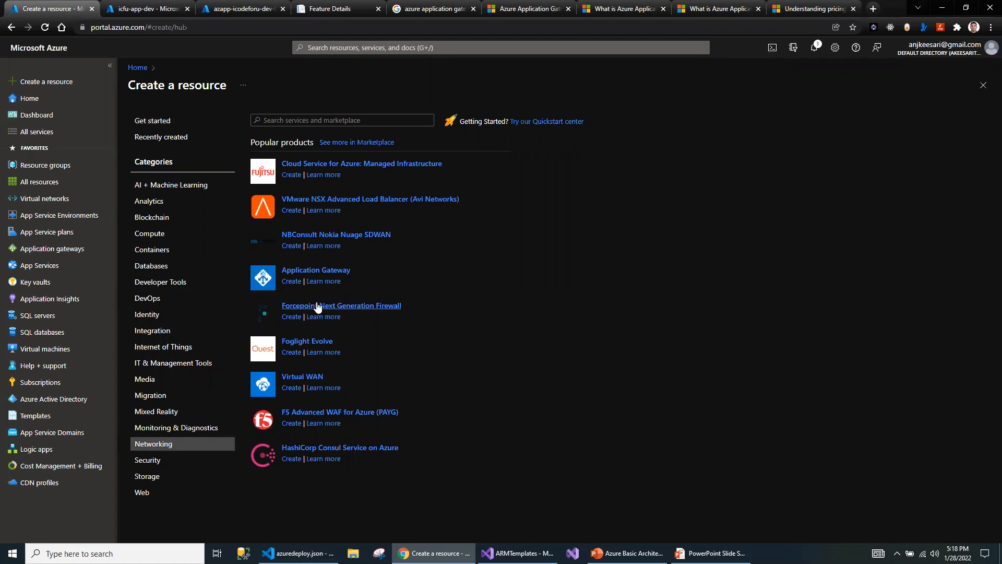
left_click(328, 271)
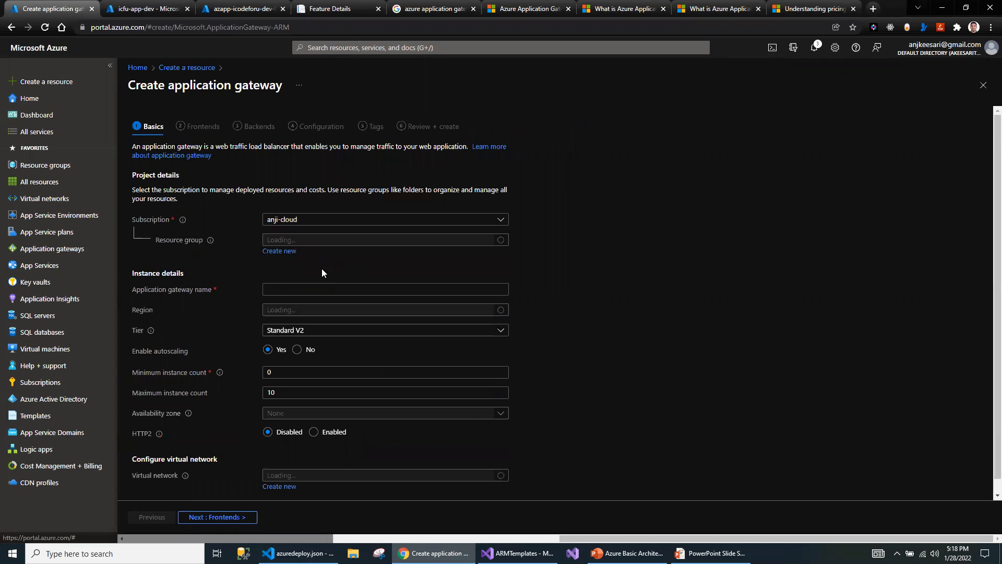
Assign the new gateway to resource group rg-icodelab-dev-001 and name it agw-icodelab-dev-002.
left_click(268, 242)
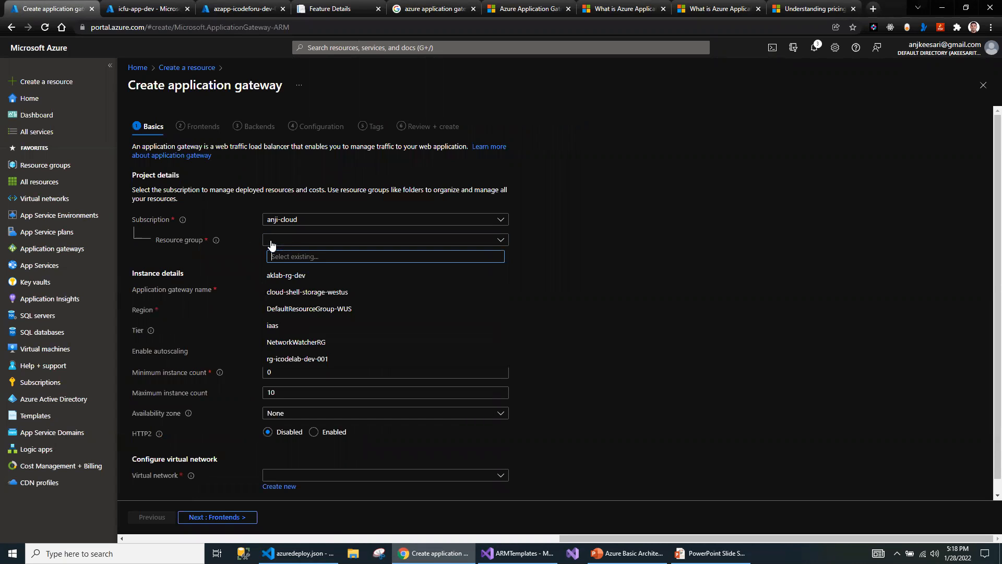
left_click(297, 364)
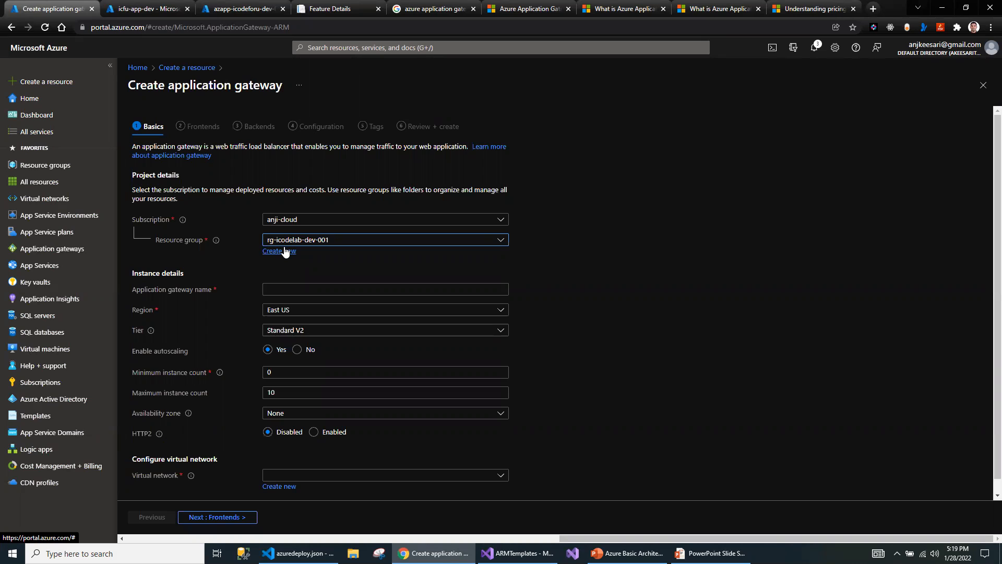
left_click(324, 291)
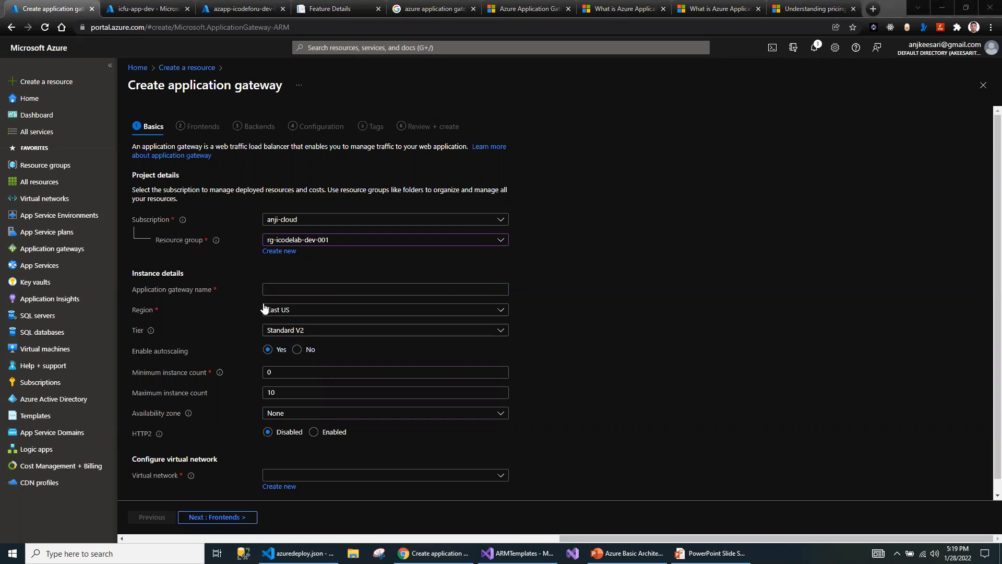
left_click(336, 289)
type("agw-icodelab-dev-001")
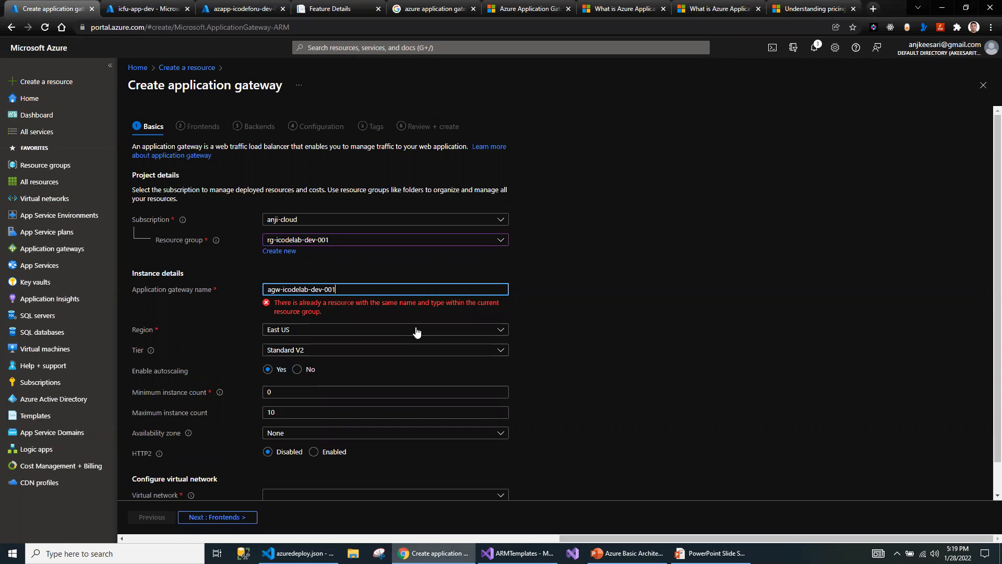
key("BackSpace")
type("2")
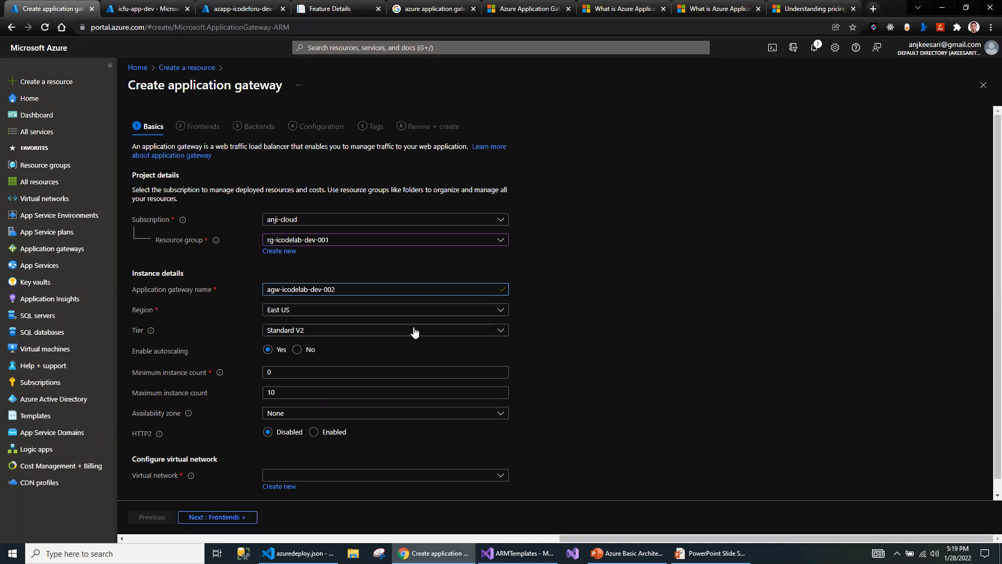
Set the gateway's region to West US and its tier to WAF V2.
left_click(321, 314)
type("west")
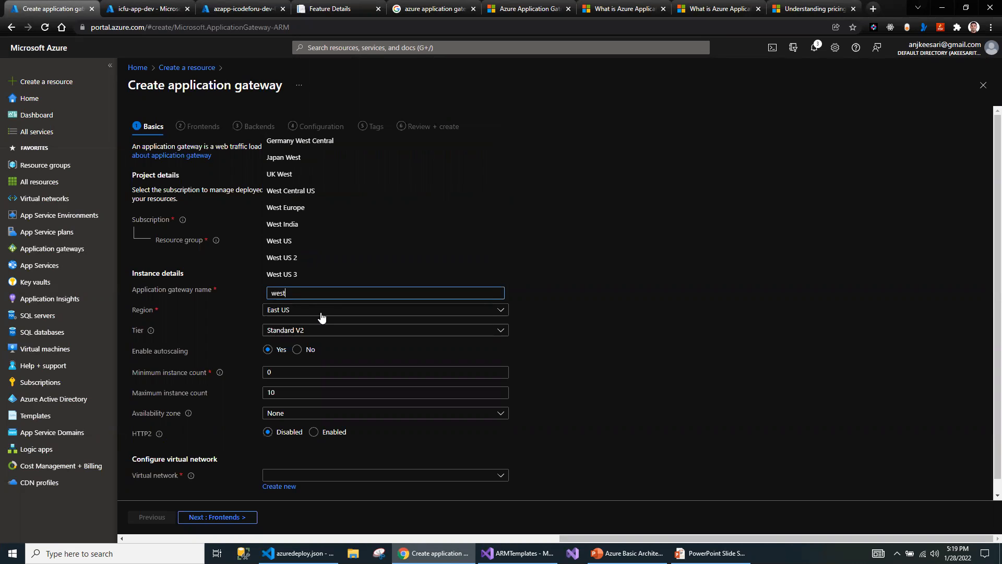
left_click(285, 242)
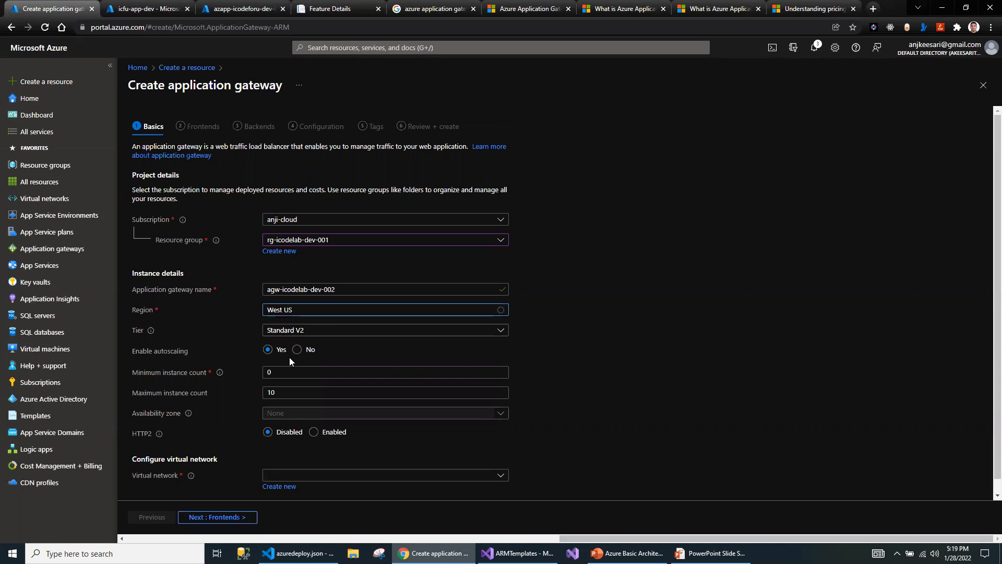
left_click(291, 331)
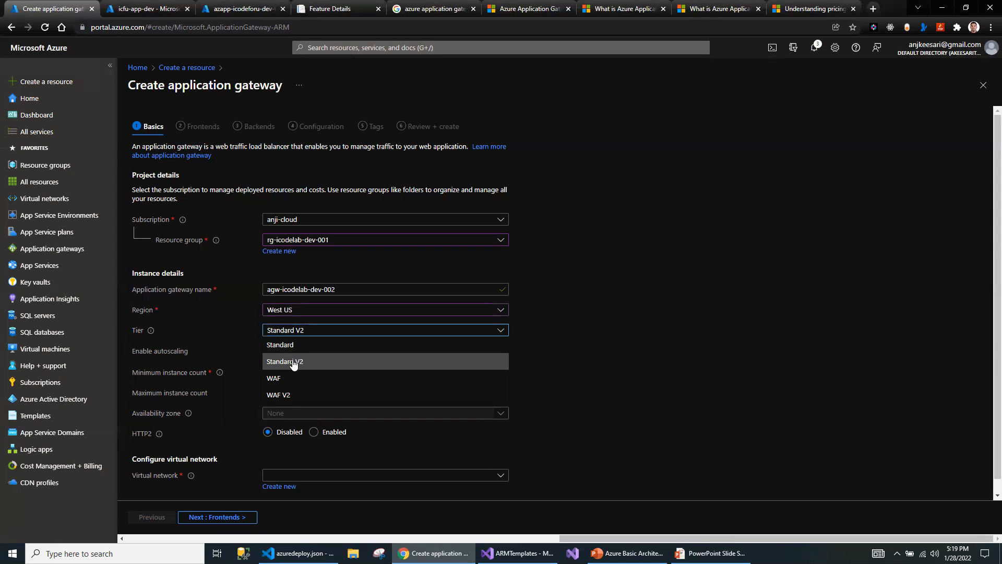
left_click(280, 394)
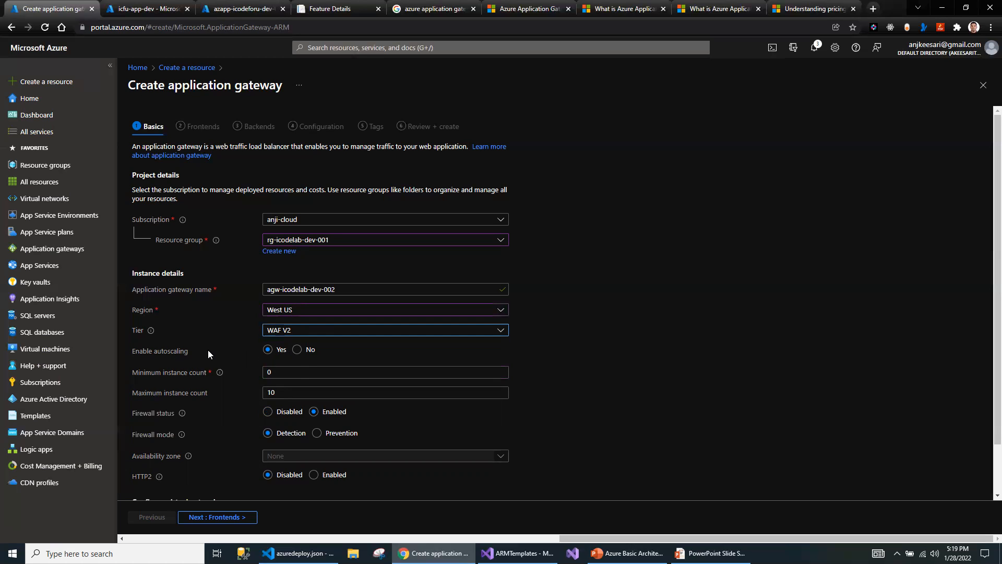
Set the gateway's maximum instance count for autoscaling to 1.
scroll(296, 359, "down", 2)
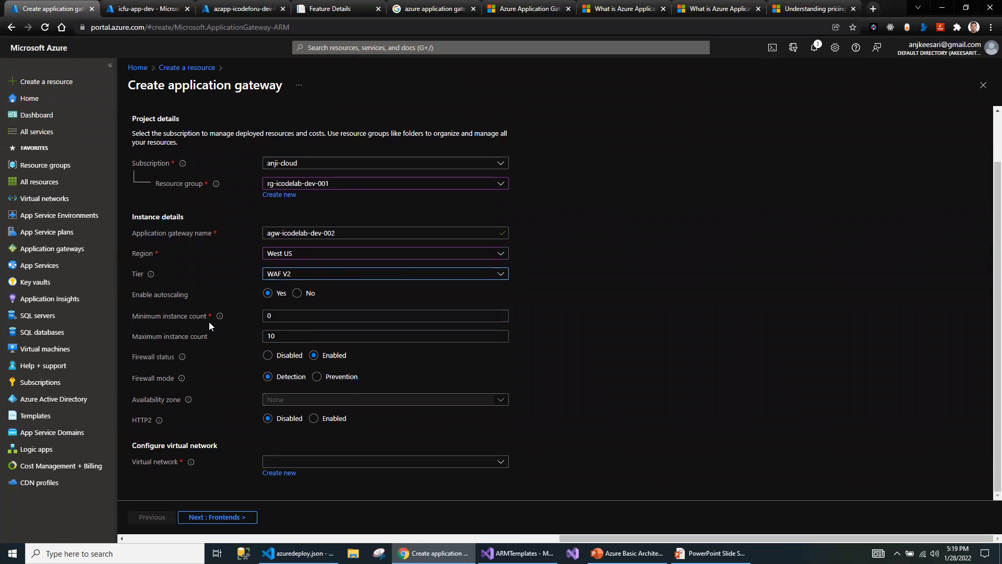
double_click(272, 336)
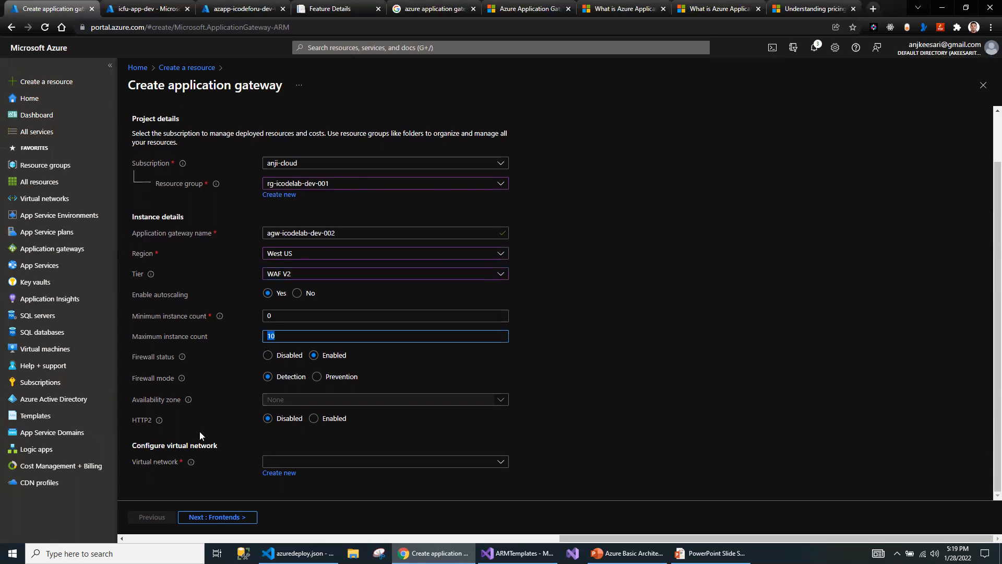
type("1")
left_click(318, 380)
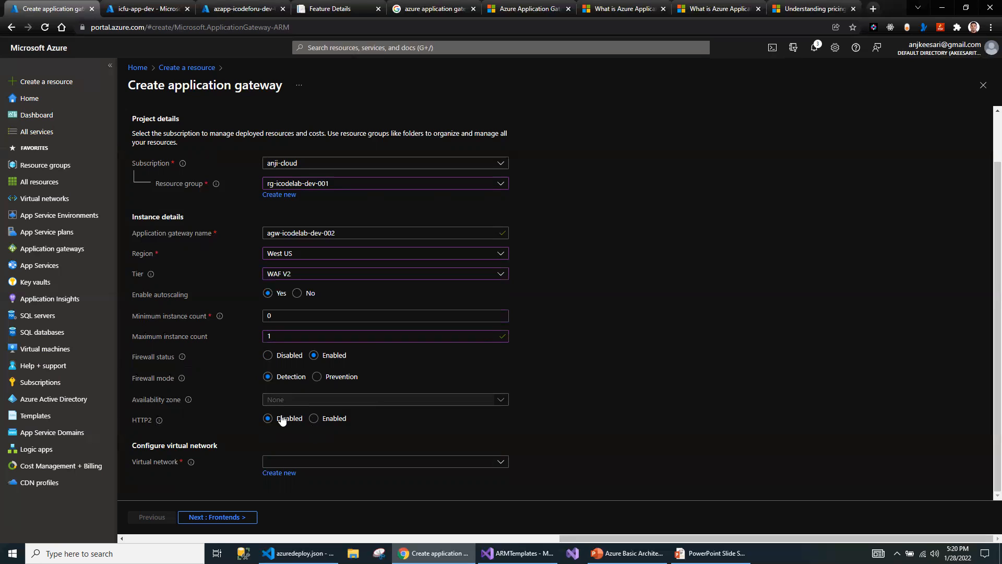
Place the gateway in the virtual network vnet-dev-westus-001 and continue to the frontend settings.
left_click(307, 462)
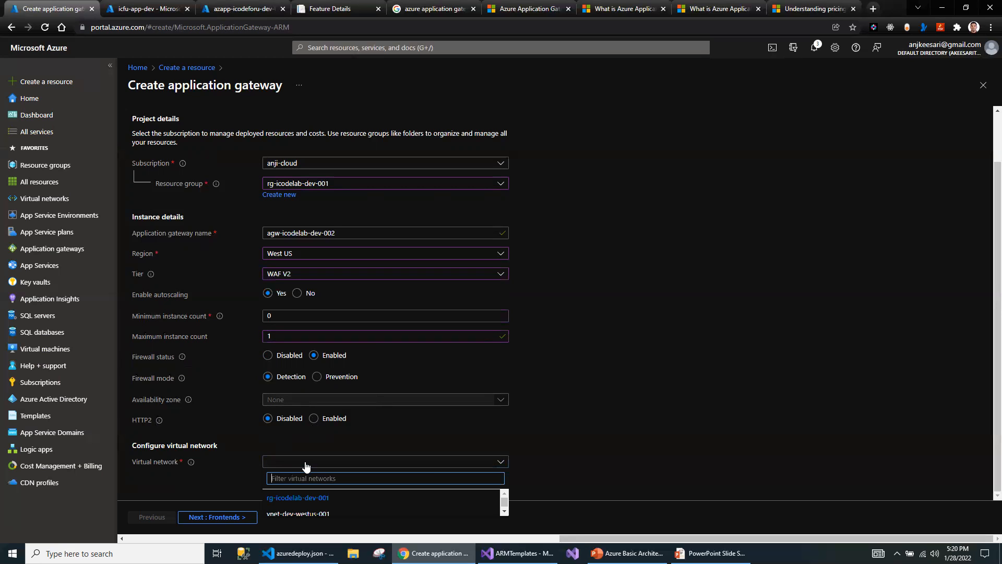
left_click(637, 457)
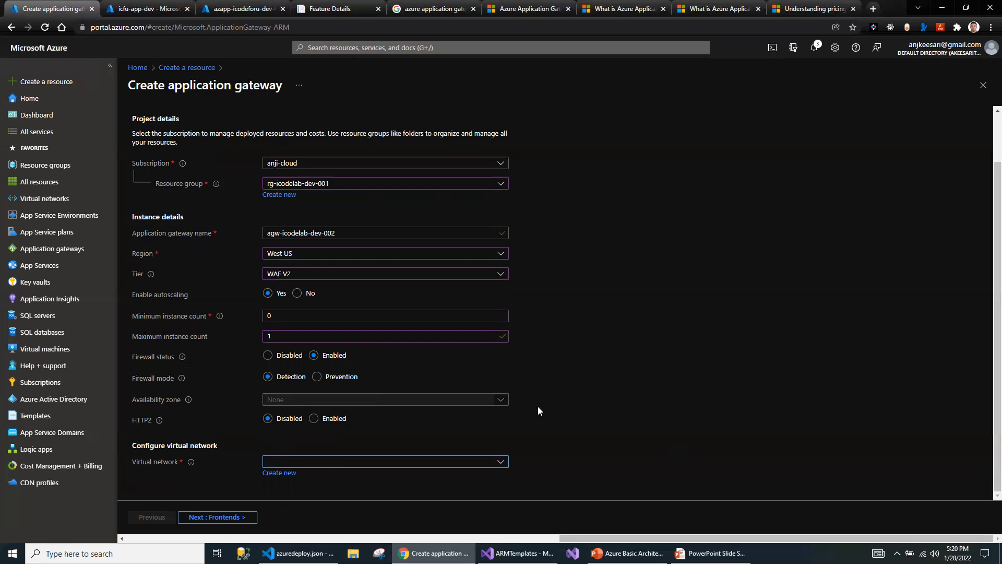
left_click(299, 465)
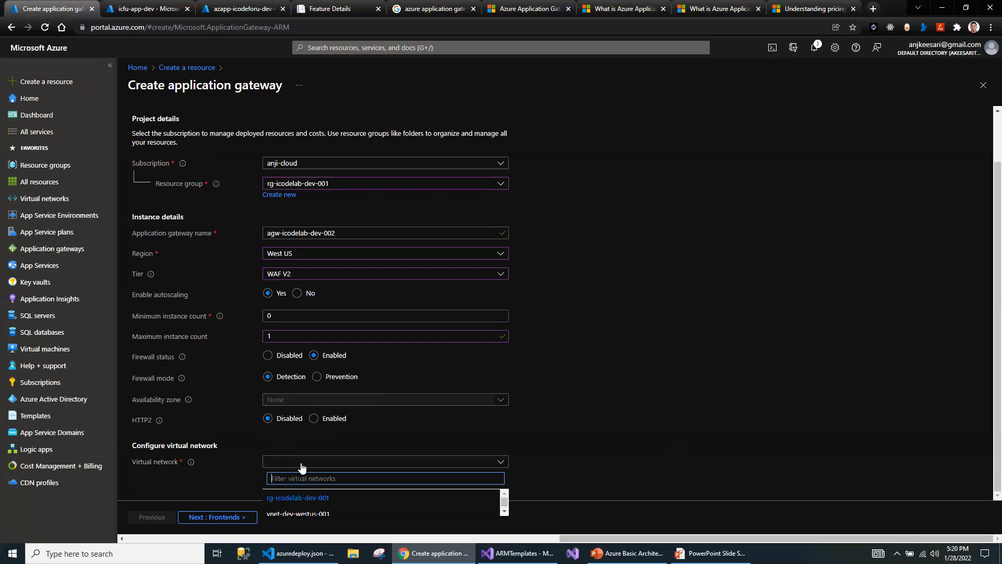
left_click(301, 510)
scroll(540, 419, "down", 1)
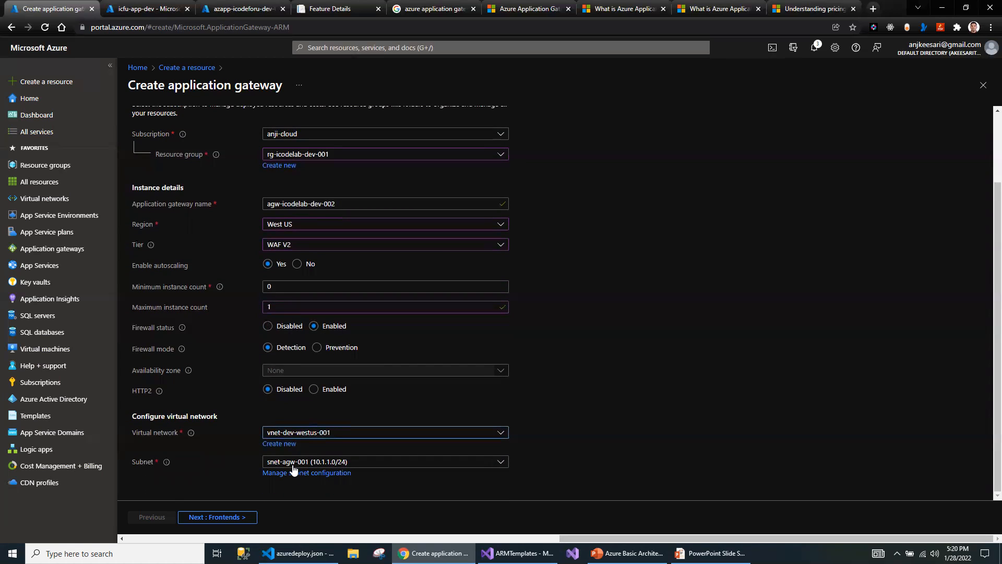
left_click(221, 518)
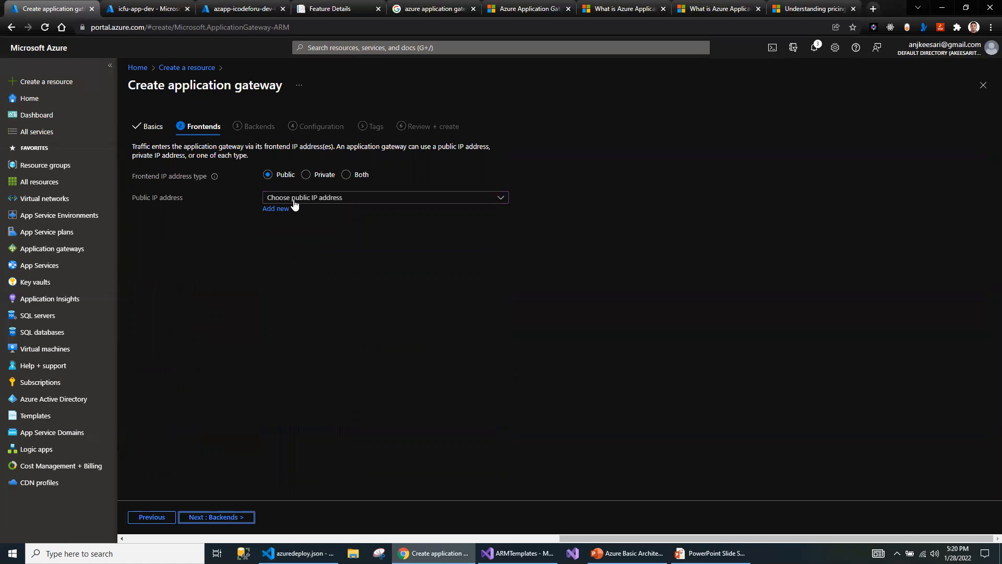
Try to use the existing publicIp1 as the gateway's public frontend IP address.
left_click(322, 201)
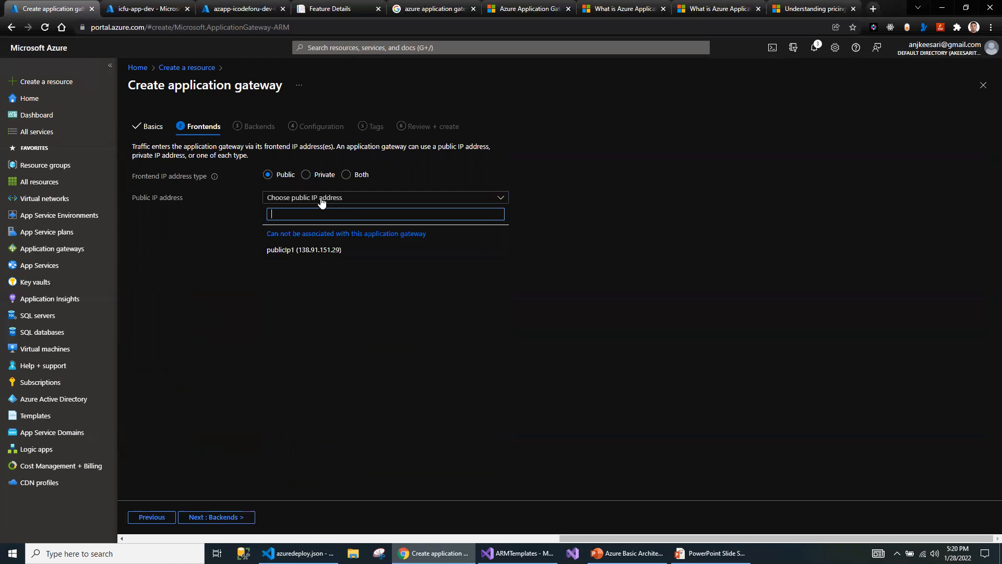
left_click(298, 252)
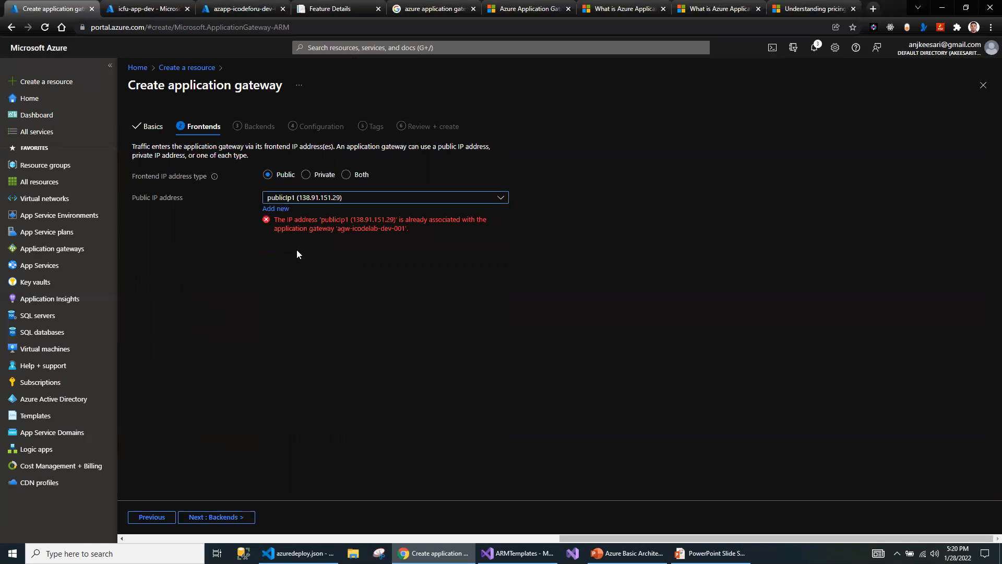
left_click(291, 203)
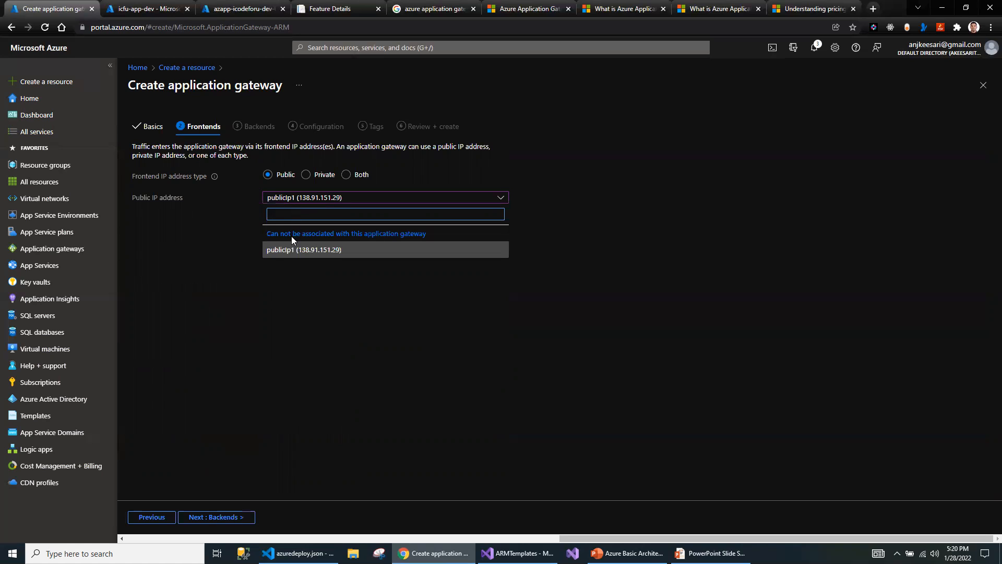
left_click(293, 202)
Add a new public IP address named pip-icodelab-dev-westus-001, copying the name from the naming and tagging conventions workbook in Excel.
left_click(276, 208)
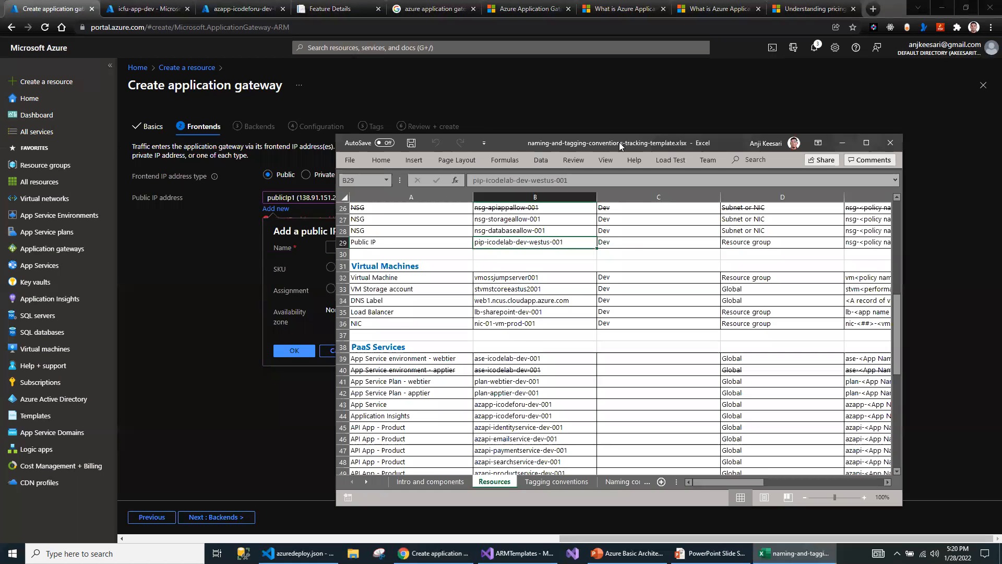
double_click(619, 142)
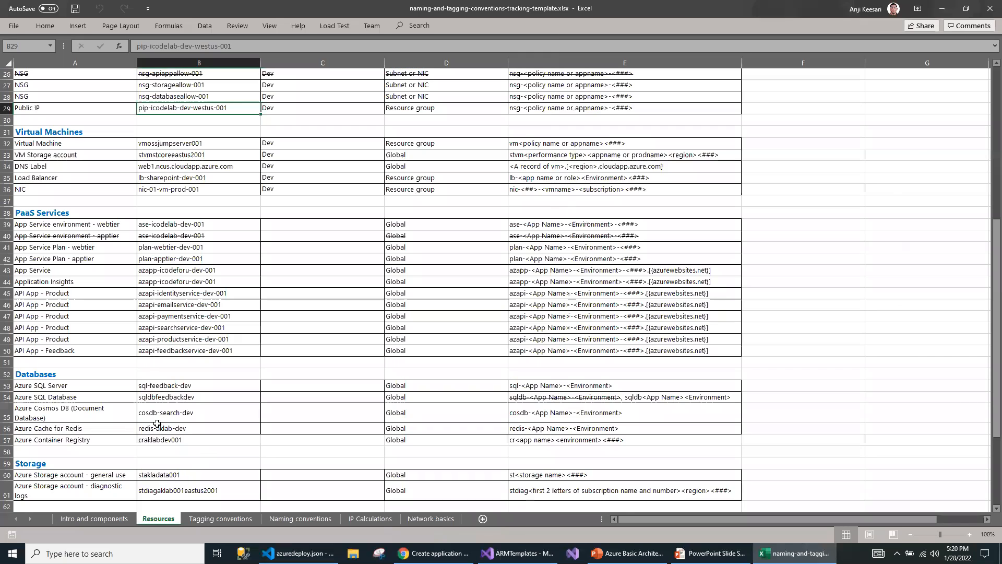
scroll(146, 368, "up", 8)
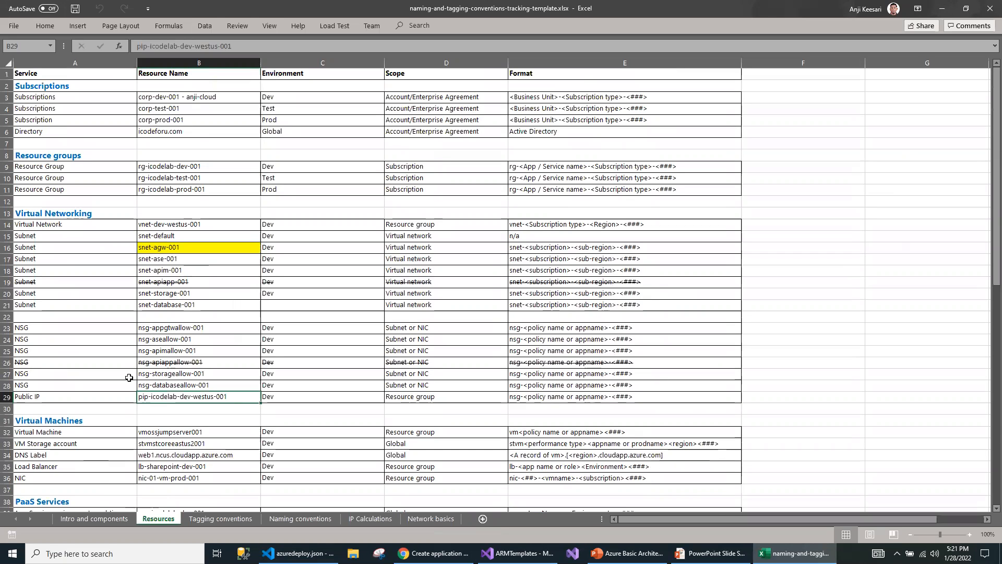
left_click_drag(235, 47, 24, 43)
key("ctrl+c")
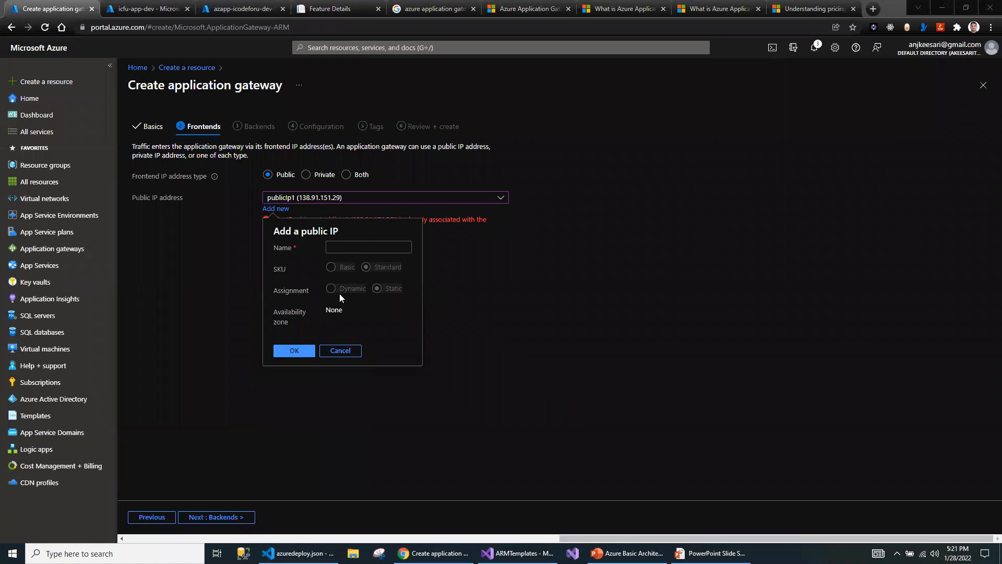
left_click(368, 247)
key("ctrl+v")
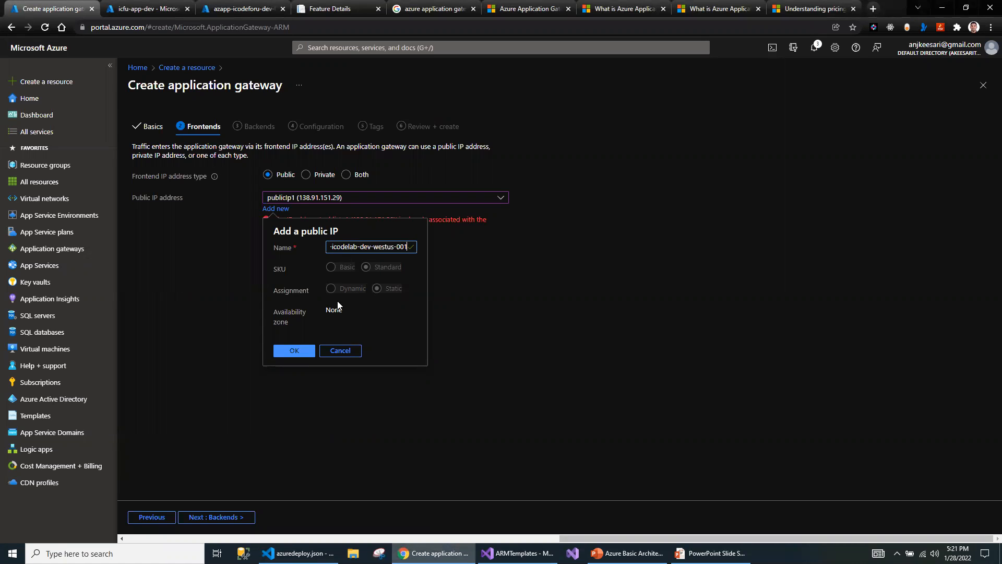
left_click(294, 351)
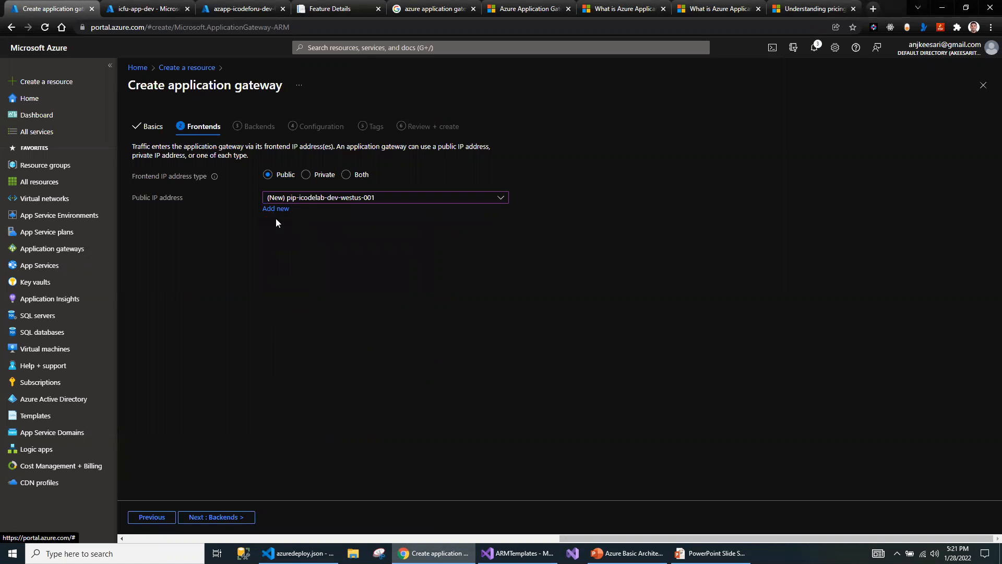
Continue to the backends and start a backend pool named backend-pool with the App Services target azapi-identityservice-dev-001.
left_click(219, 518)
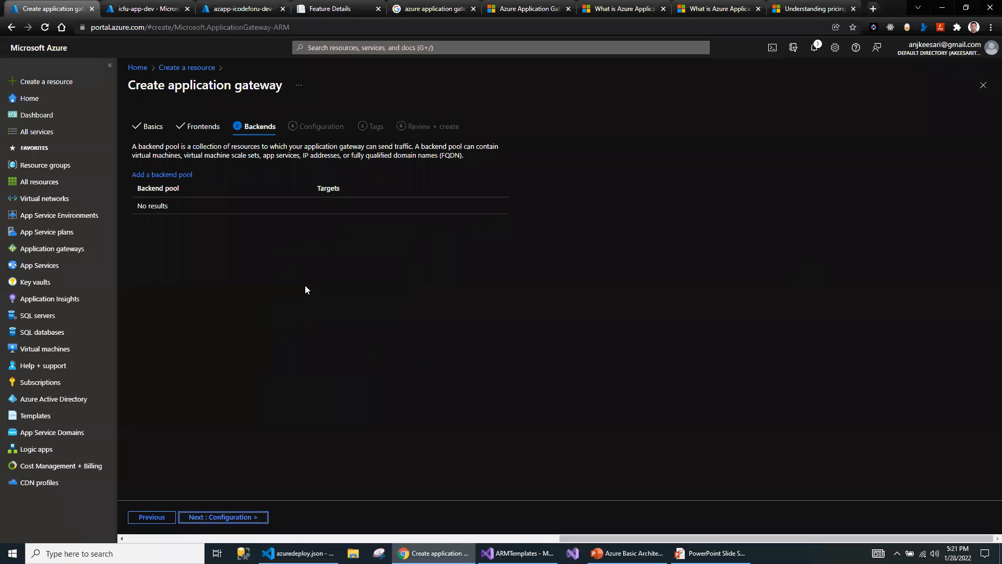
left_click(173, 175)
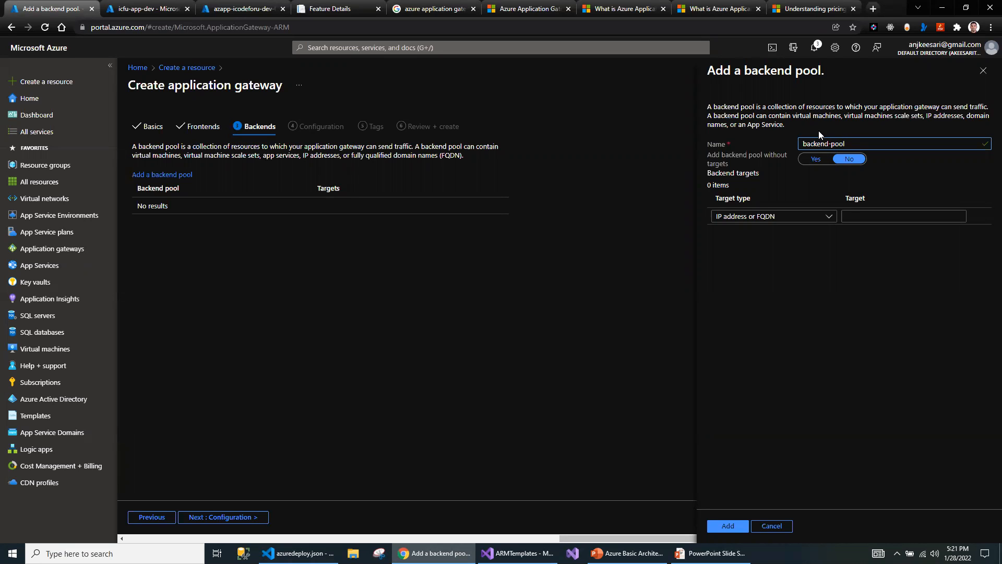
left_click(828, 216)
left_click(751, 278)
left_click(957, 216)
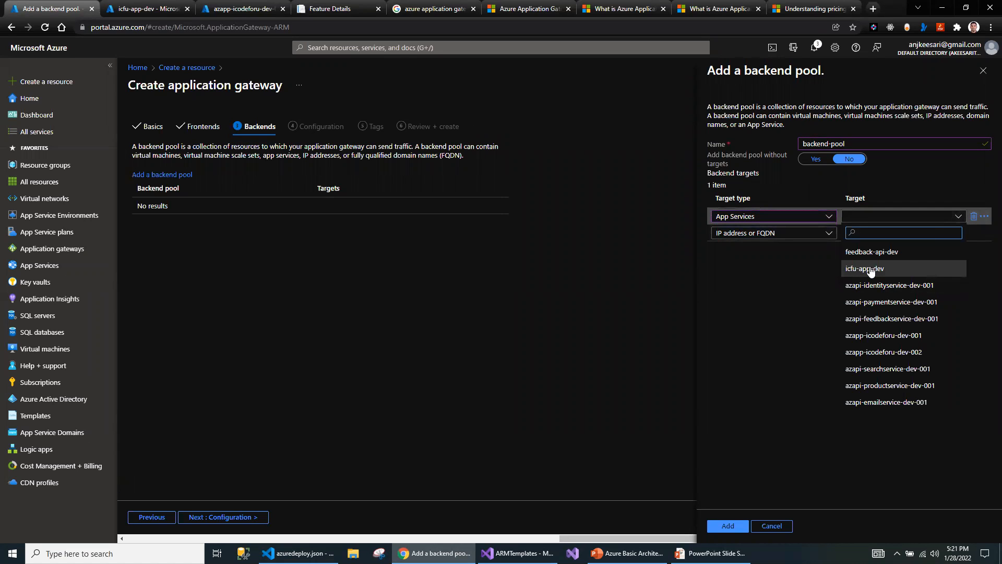
left_click(905, 286)
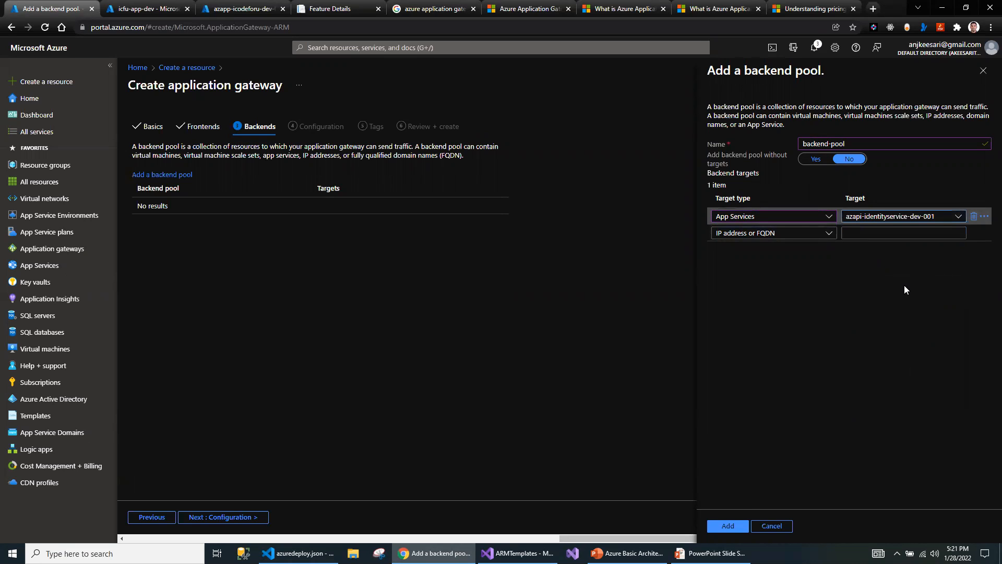
Add icfu-app-dev as a second App Services target, save the backend pool and continue to the routing configuration.
left_click(825, 235)
left_click(738, 298)
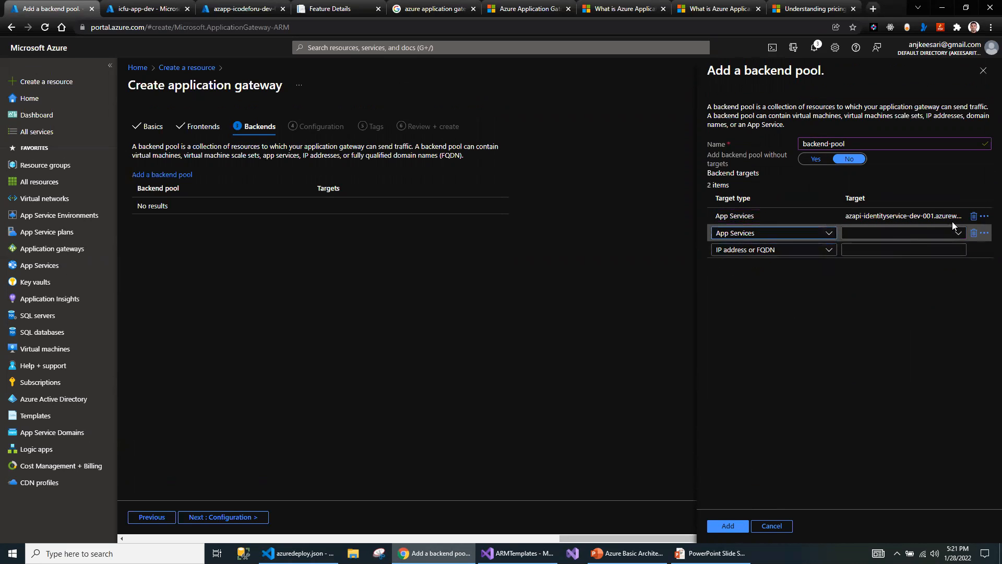
left_click(958, 234)
left_click(869, 288)
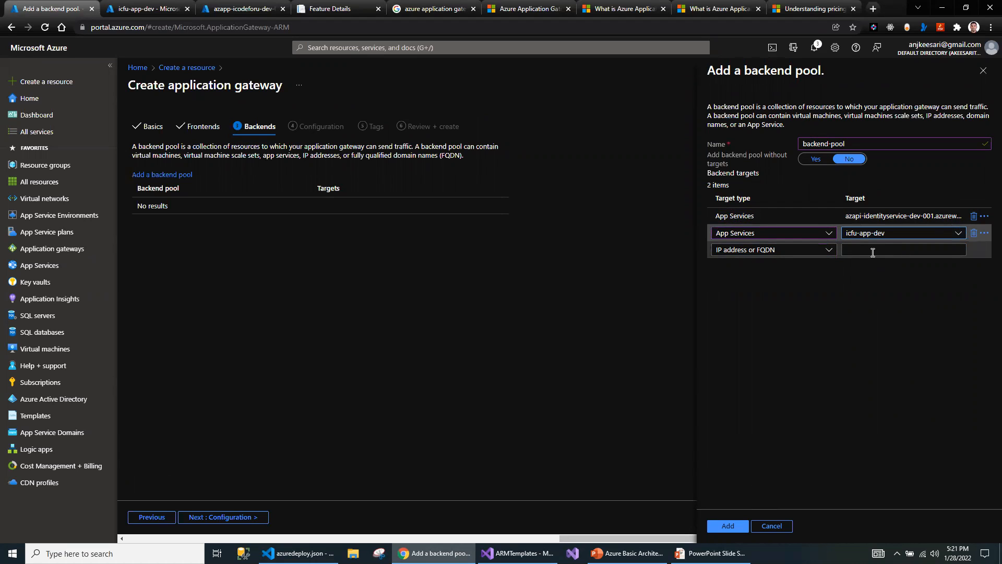
left_click(728, 525)
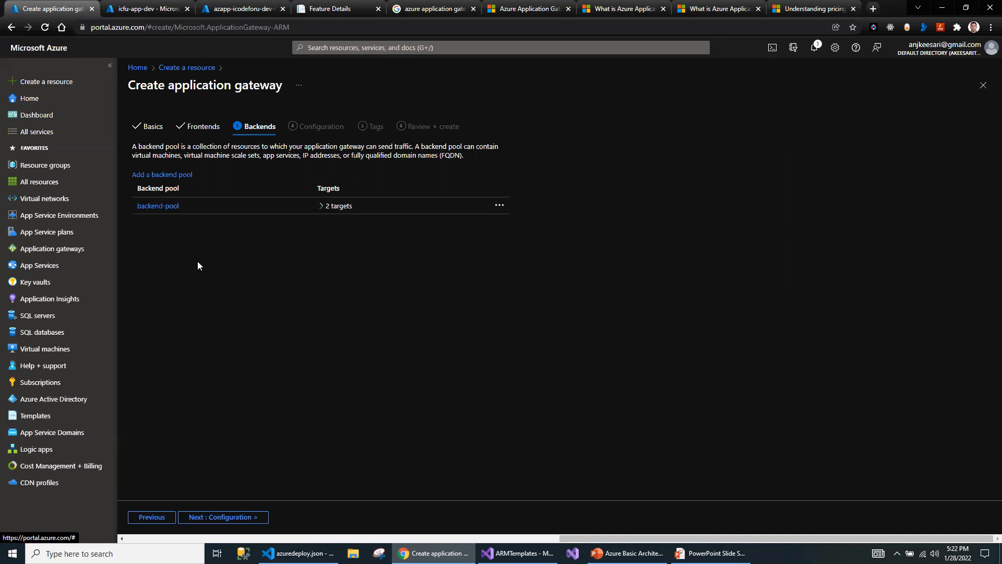
left_click(224, 517)
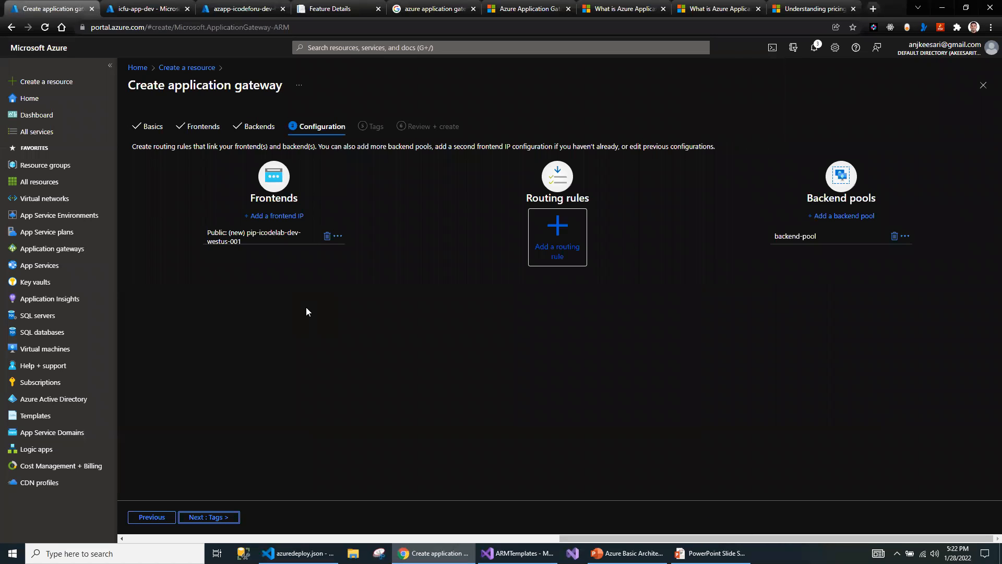
left_click(280, 218)
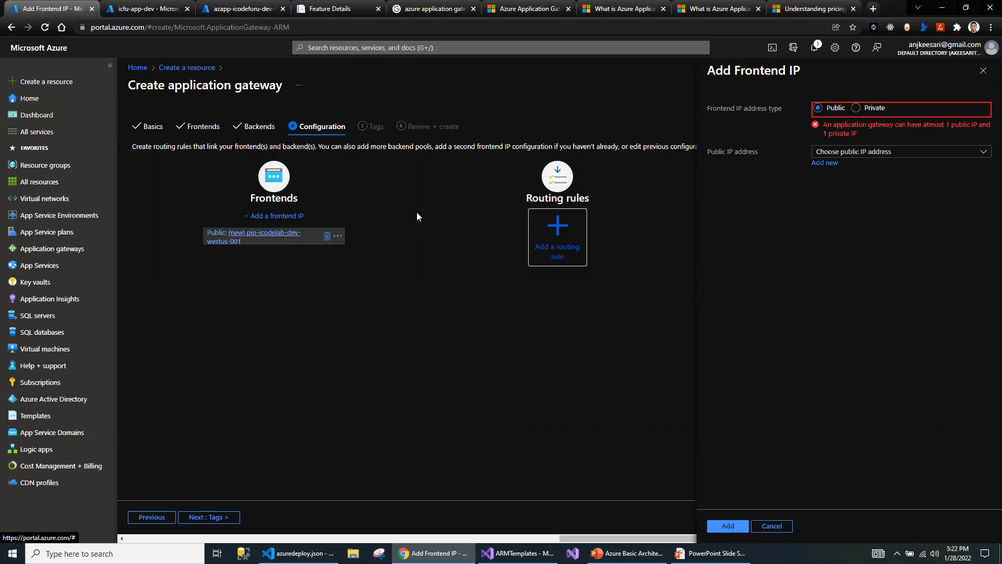
left_click(983, 71)
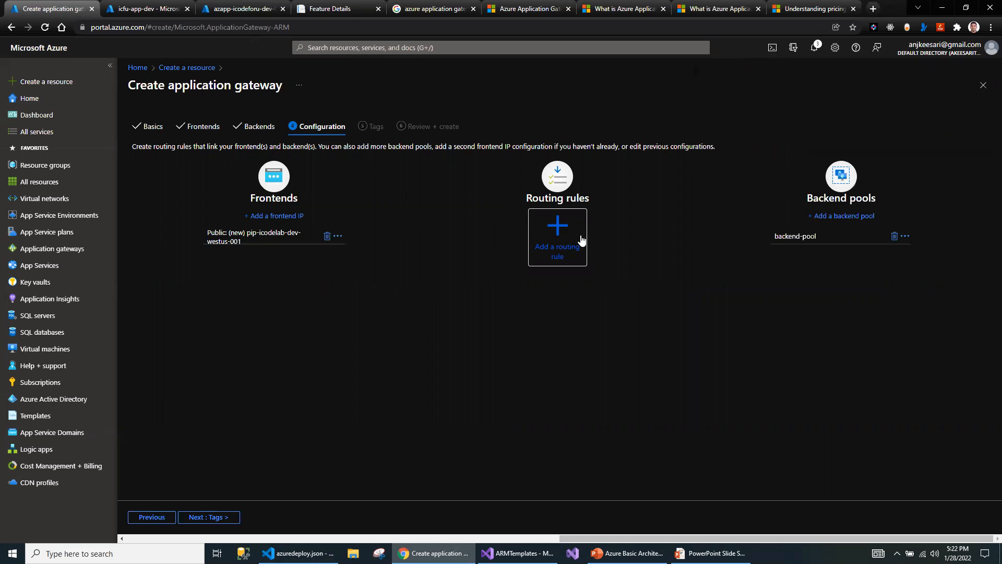
Start a new routing rule named rule-for-http.
left_click(563, 228)
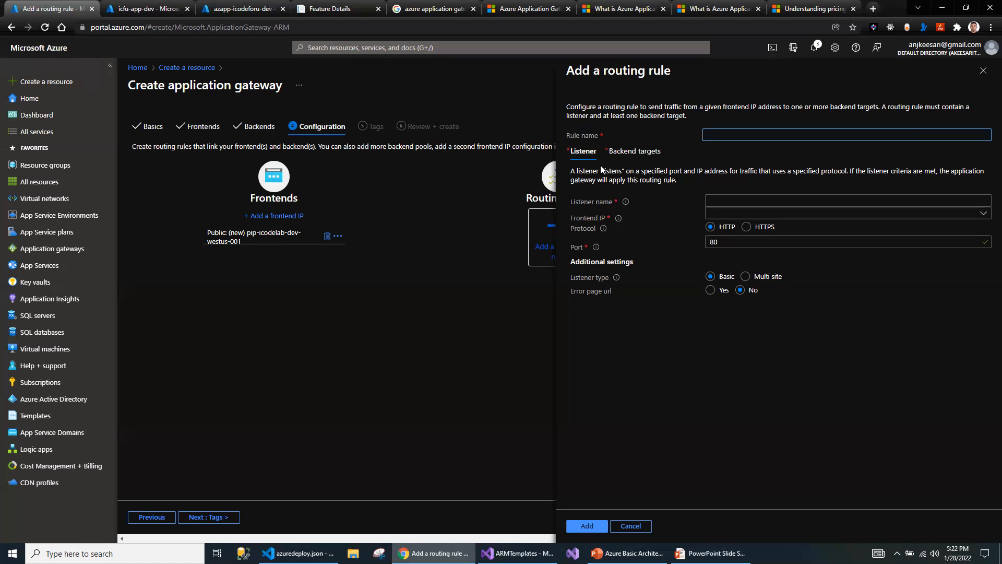
type("rule-for")
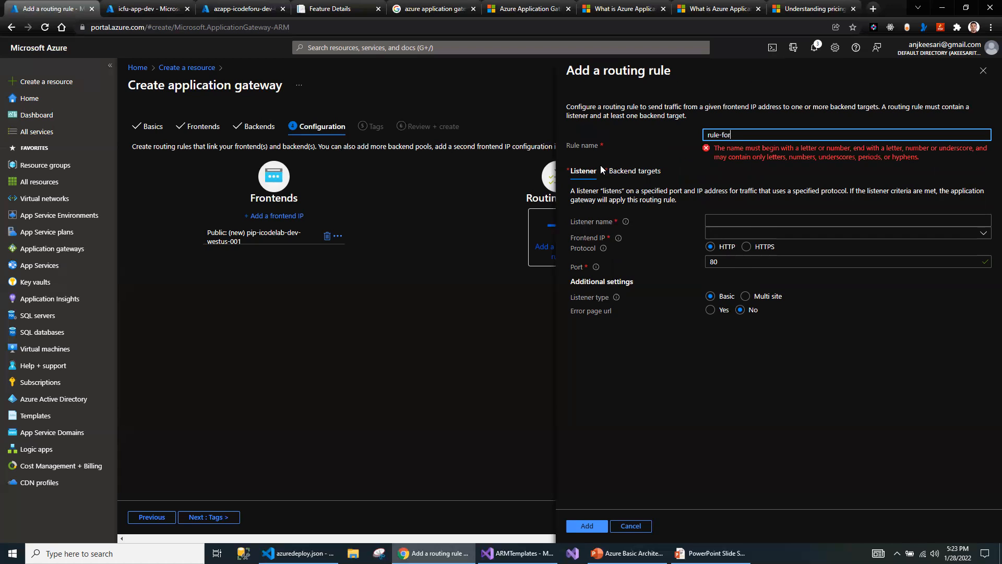
type("-http")
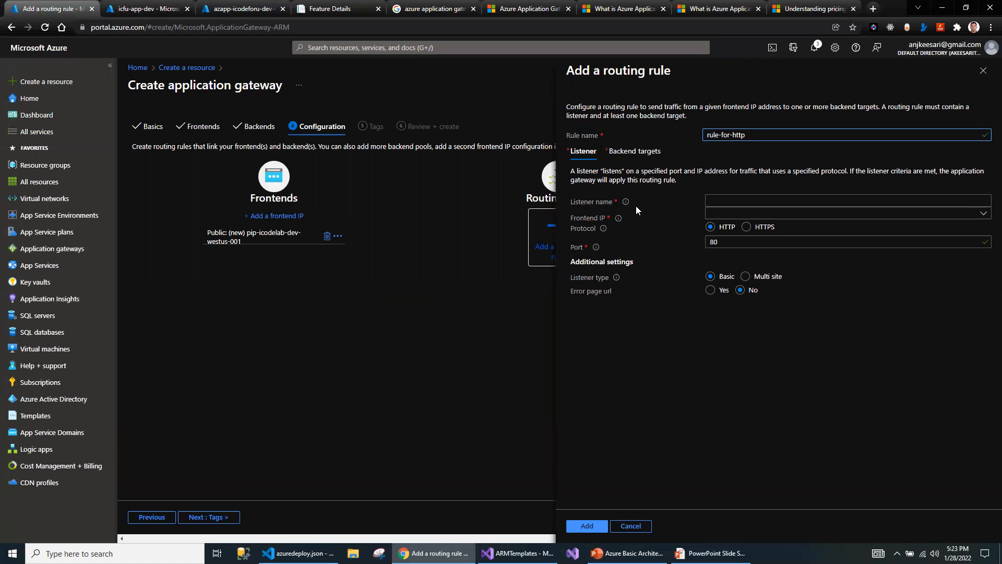
Name the rule's listener http-listener and assign it the Public frontend IP.
left_click(728, 203)
type("http")
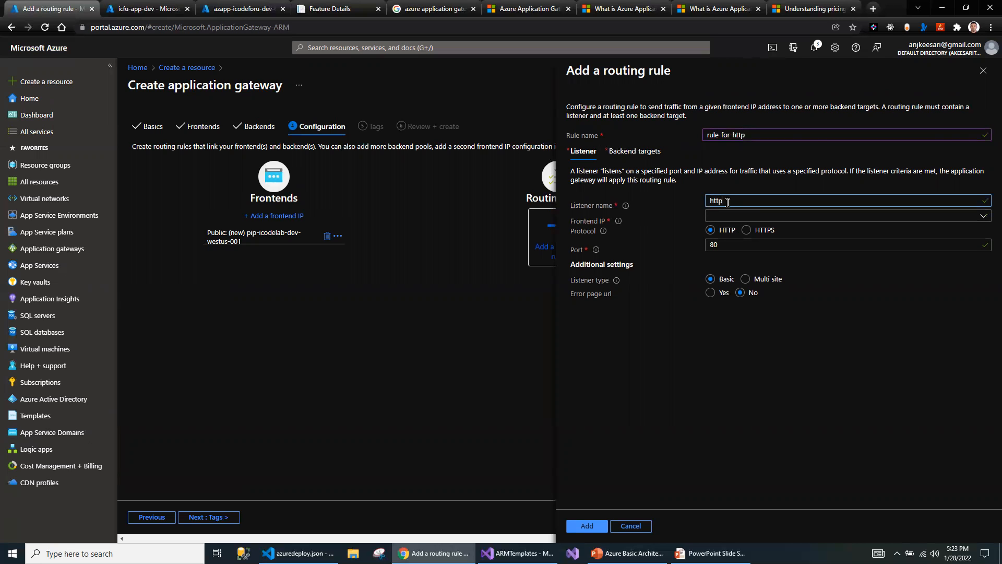
type("-site")
type("listener")
left_click(739, 216)
left_click(739, 230)
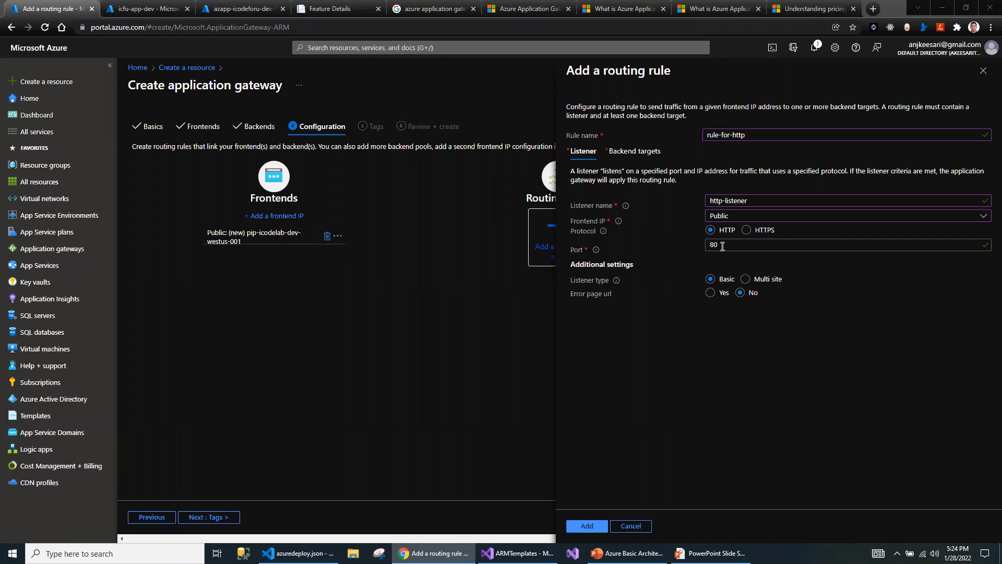
mouse_move(614, 282)
Proceed to the rule's backend targets and choose backend-pool as the backend target.
left_click(590, 530)
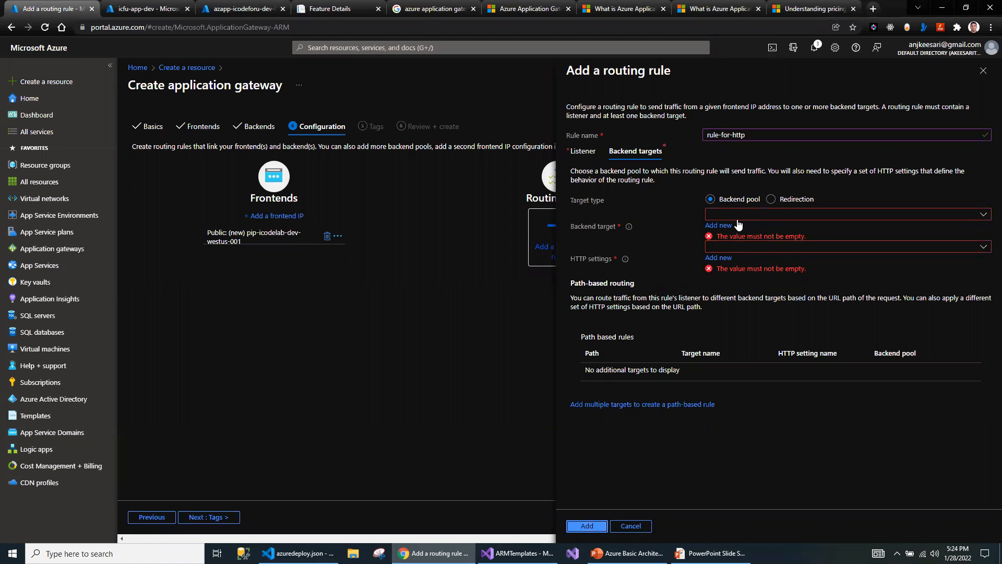
left_click(986, 220)
left_click(736, 227)
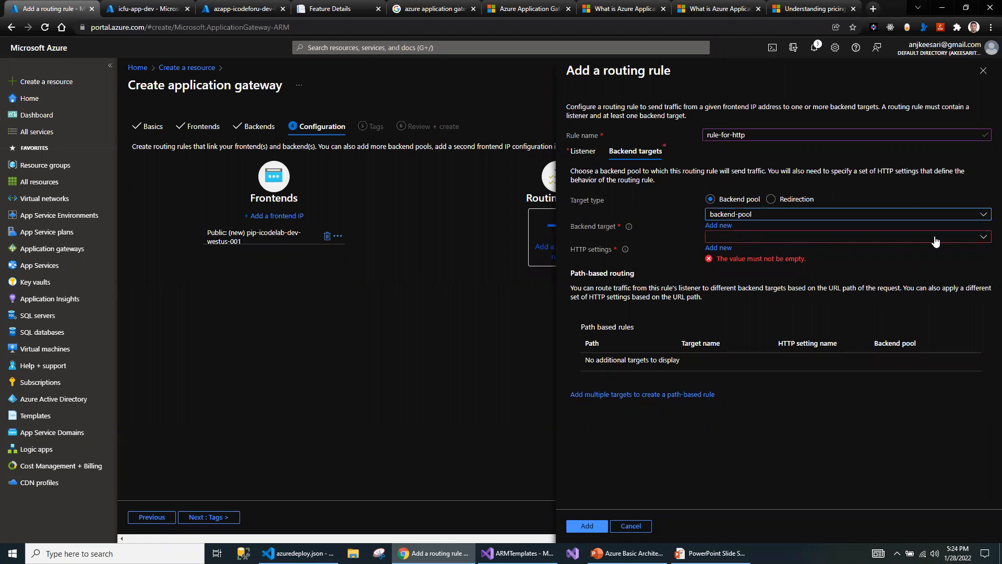
Start a new HTTP setting for the routing rule and name it http-setting.
left_click(984, 236)
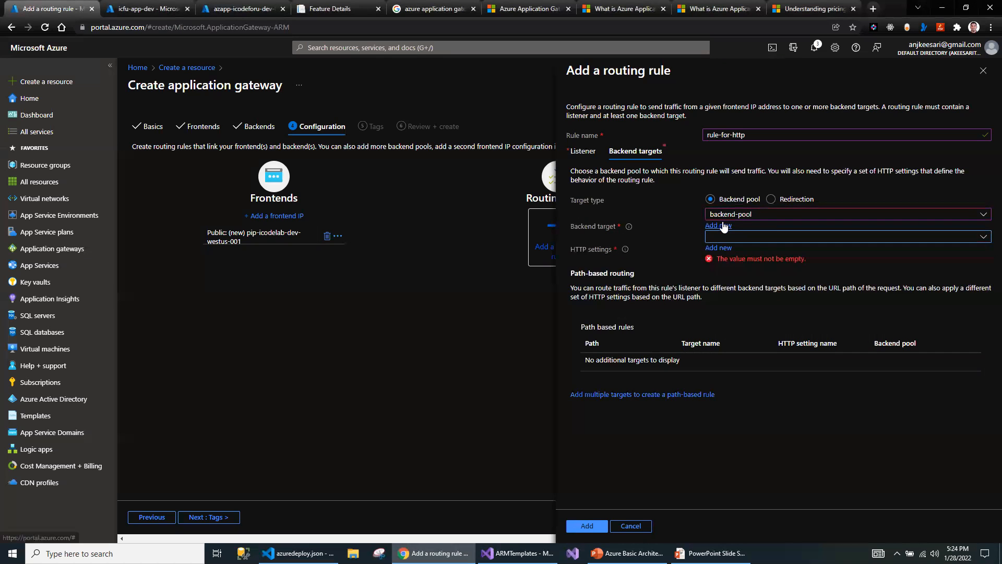
left_click(716, 246)
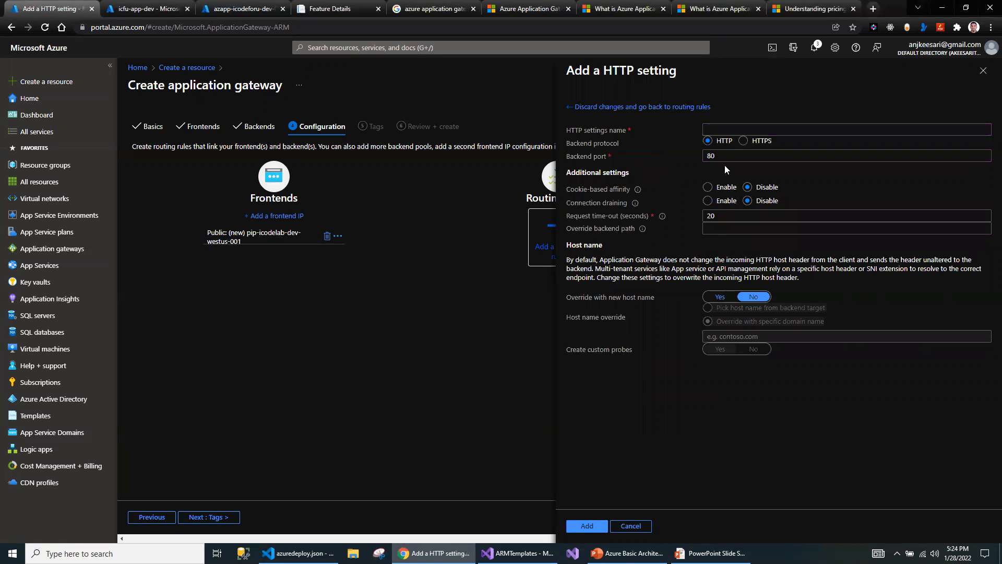
left_click(717, 133)
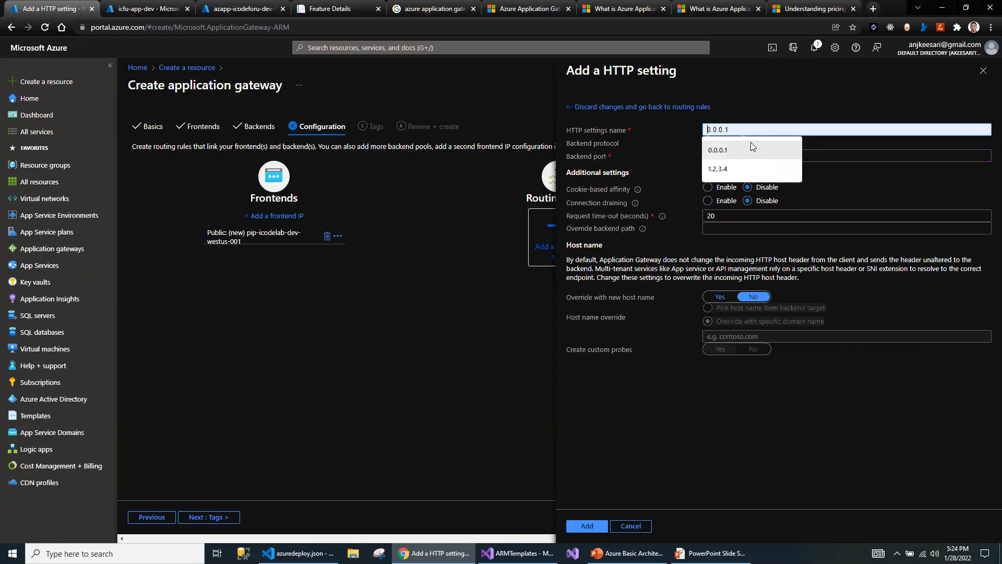
type("http")
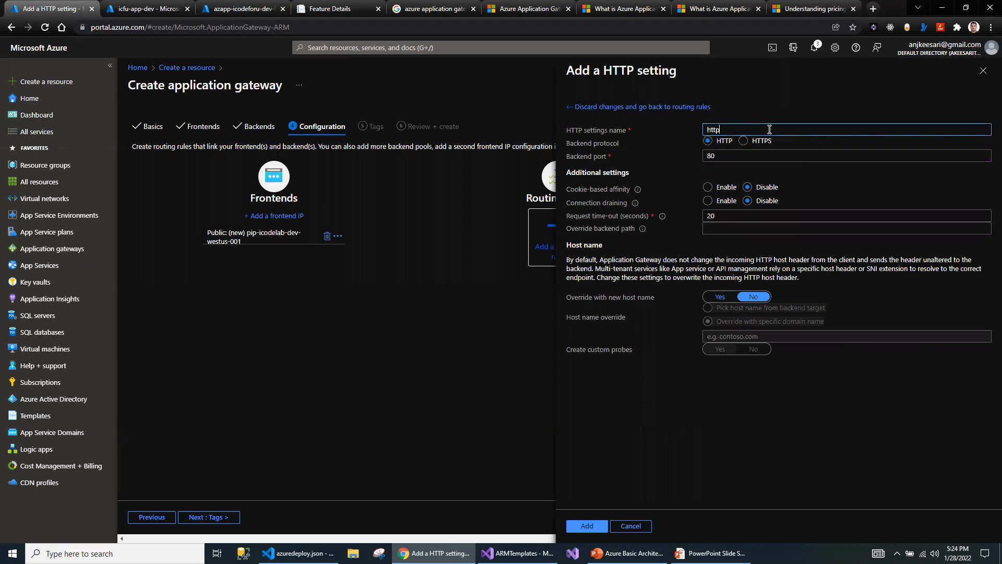
type("s-setting")
key("Left")
key("Left")
key("Left")
key("Left")
key("Left")
key("BackSpace")
Enable overriding with a new host name picked from the backend target, and save both the HTTP setting and the routing rule.
mouse_move(633, 208)
double_click(688, 216)
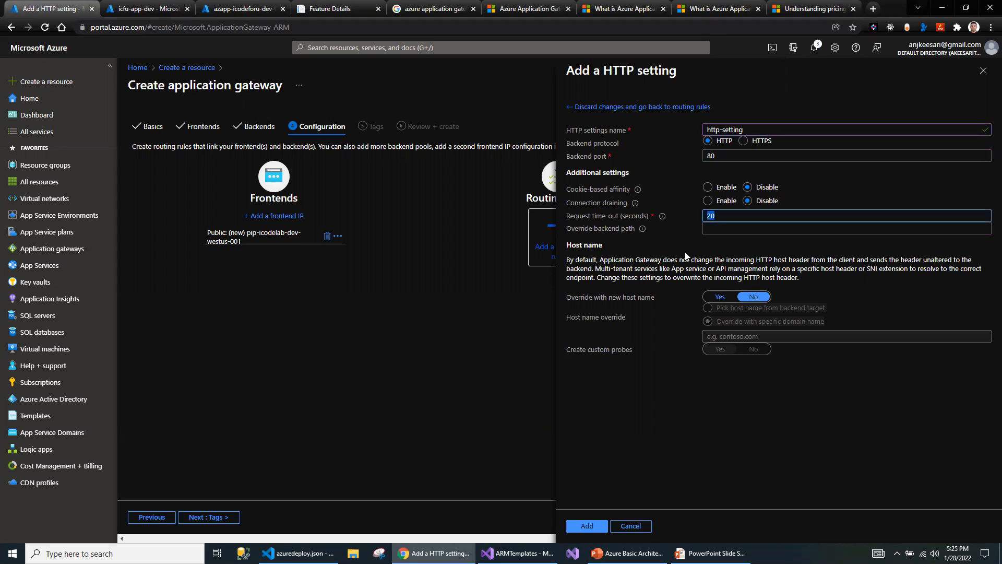
left_click(720, 298)
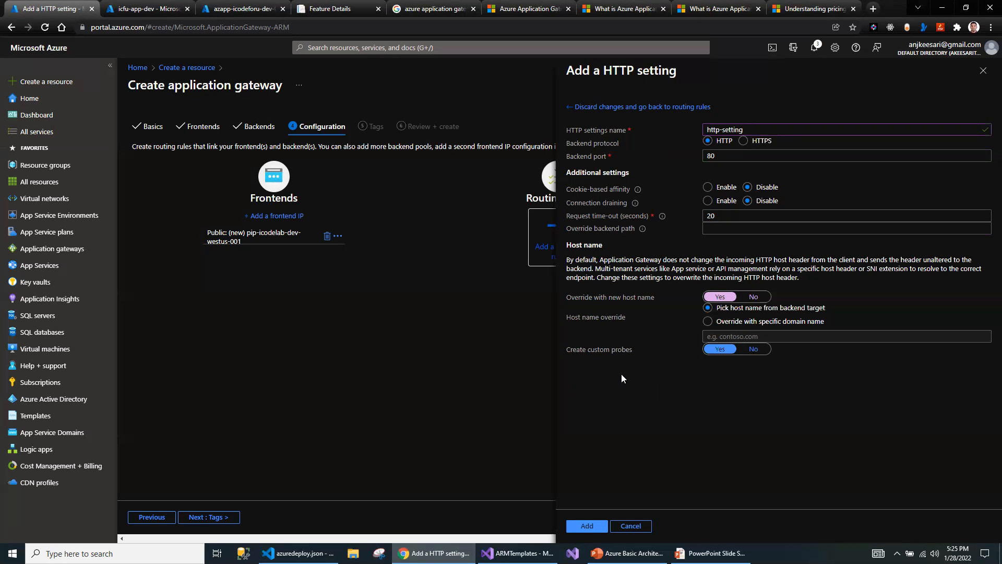
left_click(586, 525)
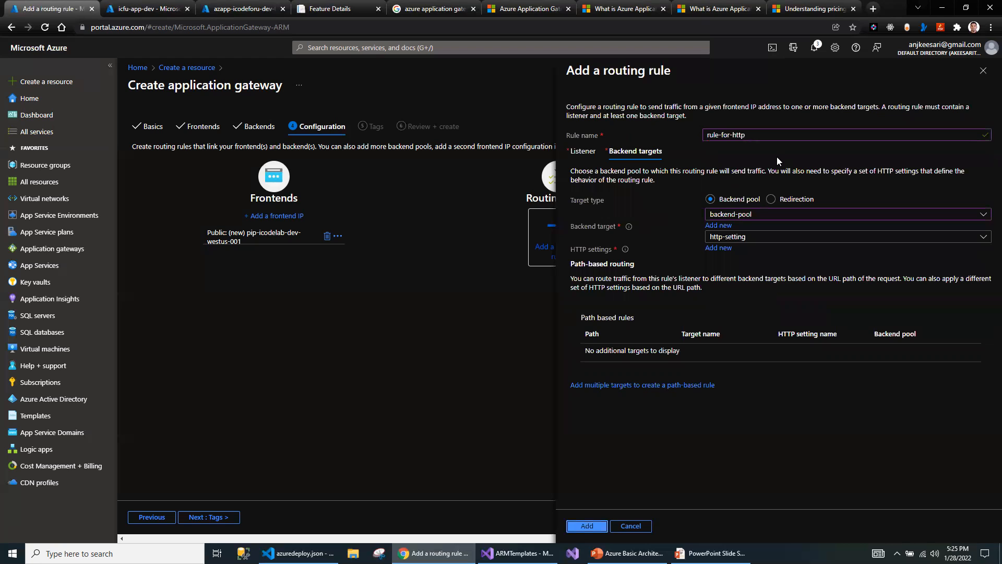
left_click(593, 527)
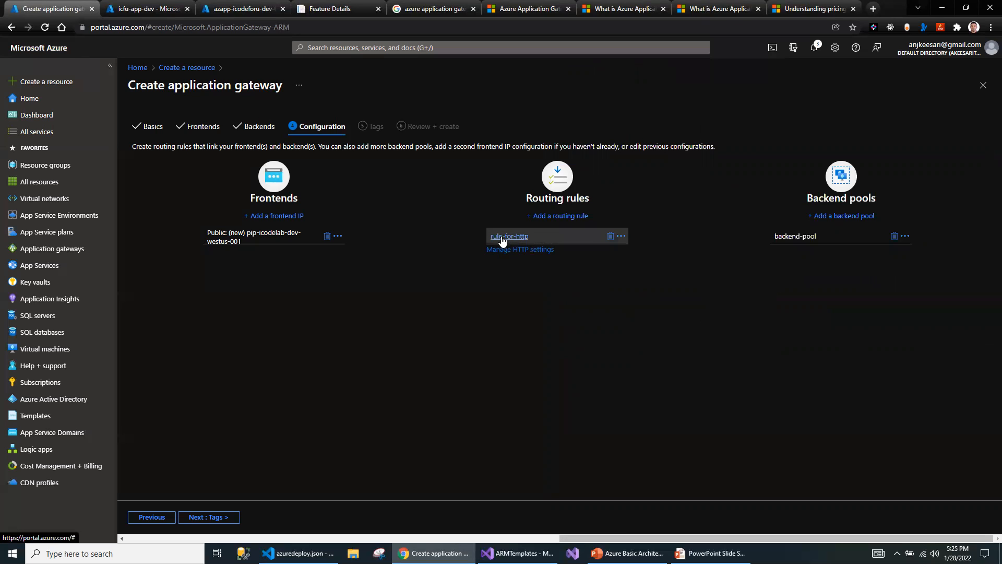
left_click(846, 216)
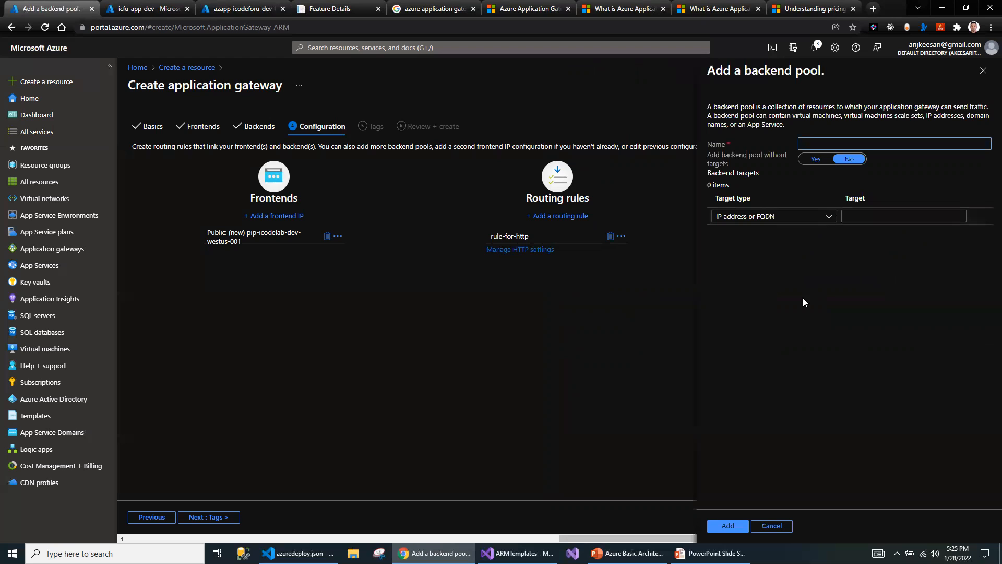
left_click(774, 524)
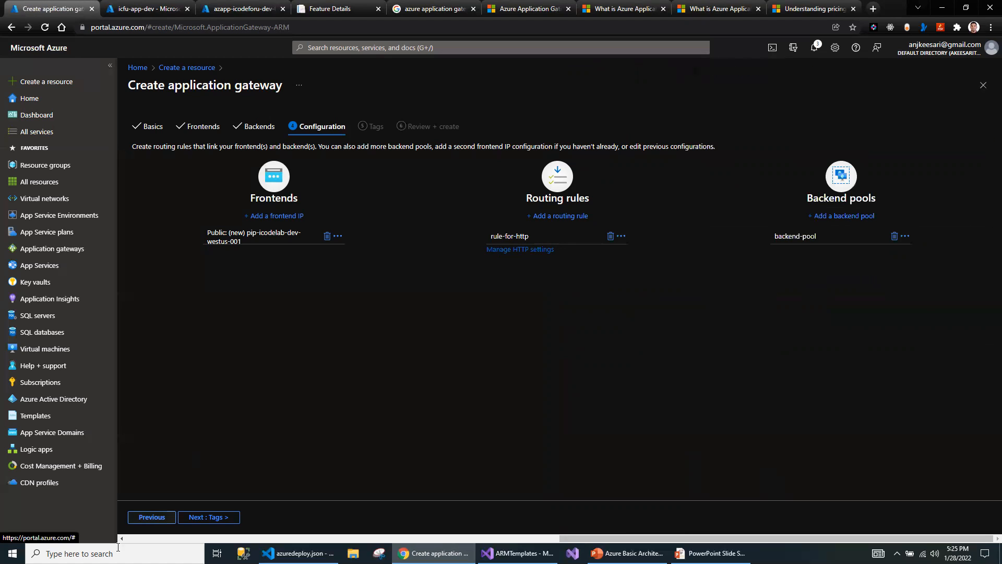
Continue to the tags and add an ApplicationName tag with the value icodeforu.
left_click(211, 518)
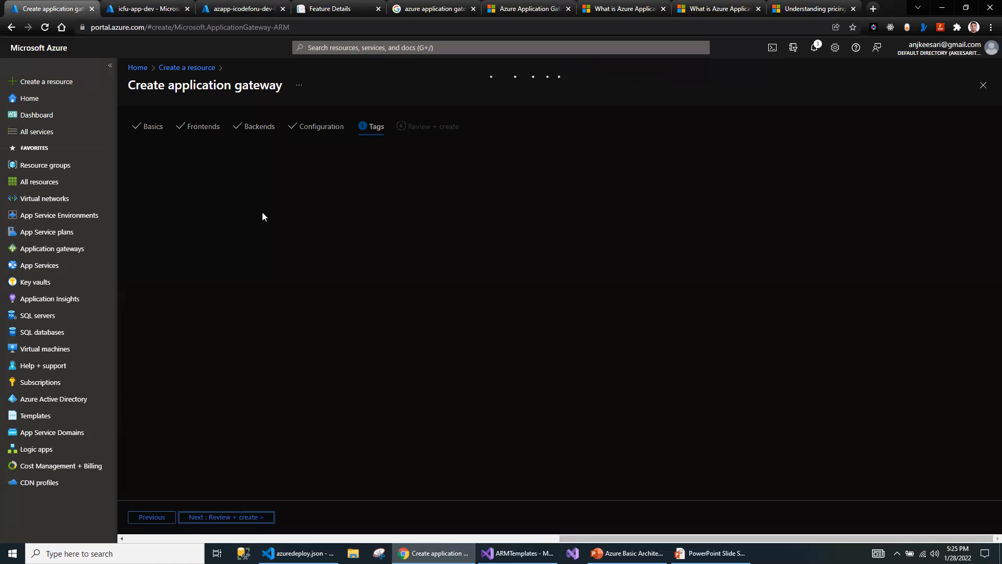
left_click(257, 207)
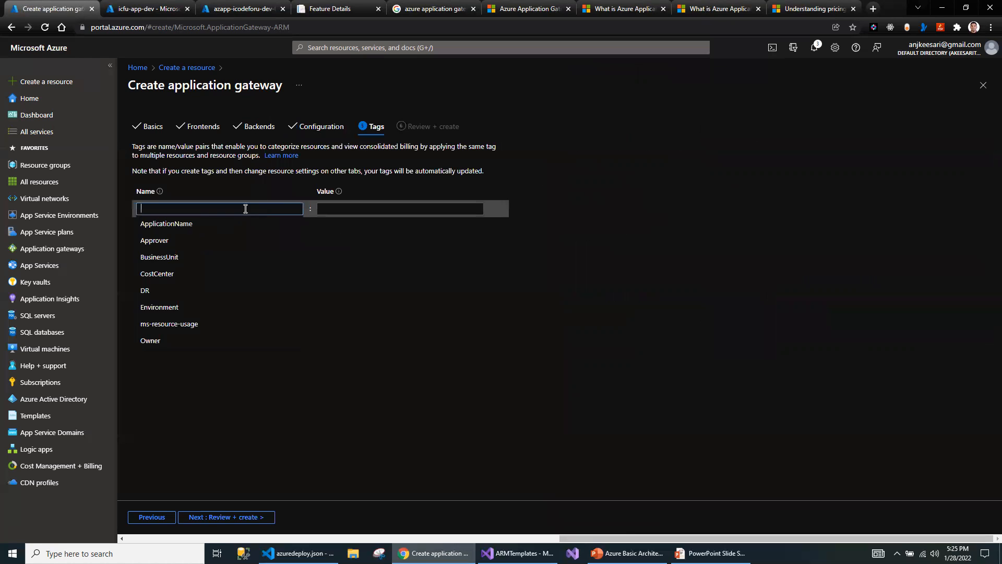
left_click(195, 223)
left_click(336, 211)
left_click(339, 233)
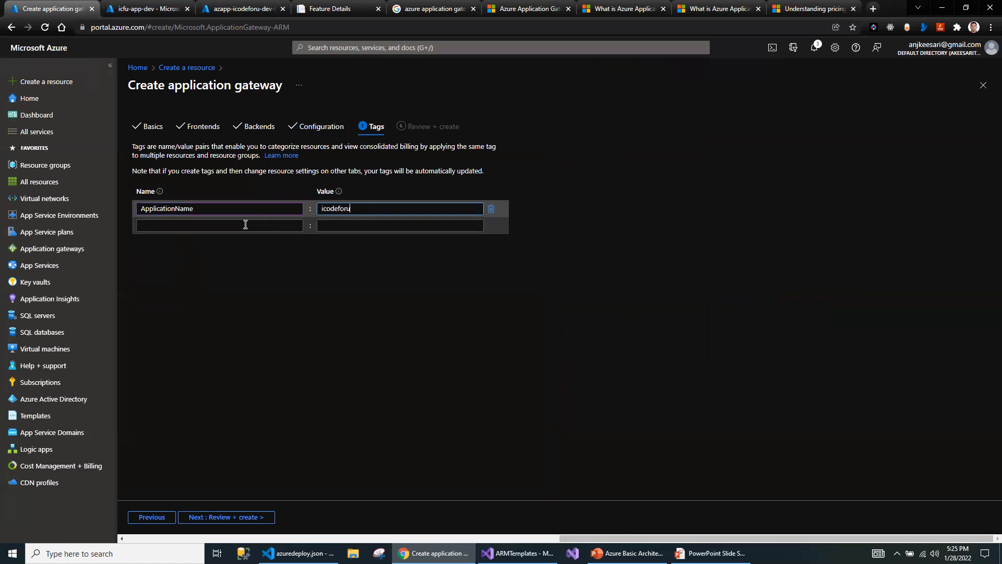
Add an Approver tag with the approver's e-mail address and continue to the final review.
left_click(244, 225)
left_click(178, 256)
left_click(332, 226)
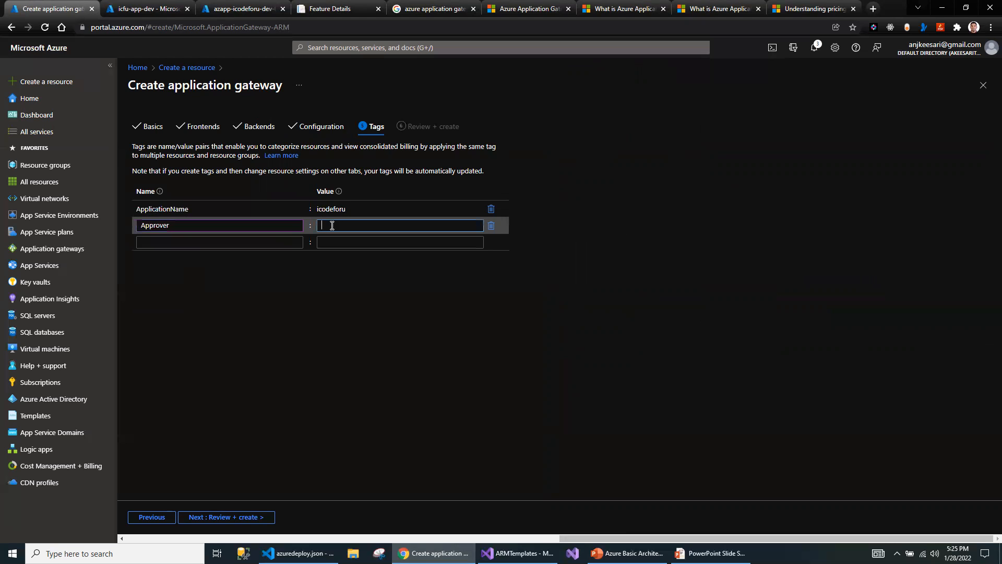
left_click(361, 241)
left_click(238, 518)
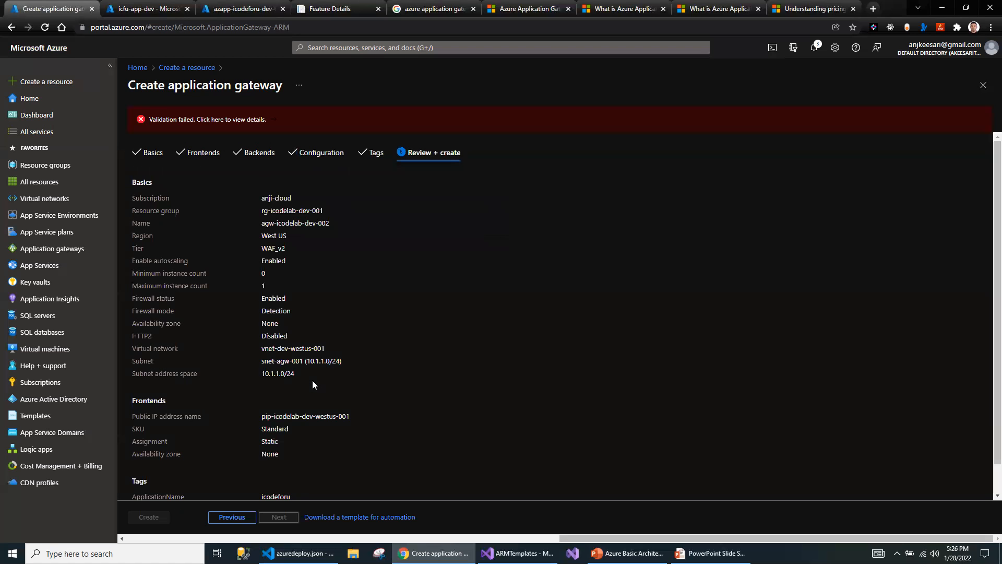
Examine the validation error details and the subnet in the review summary, and return to the tags.
left_click(230, 121)
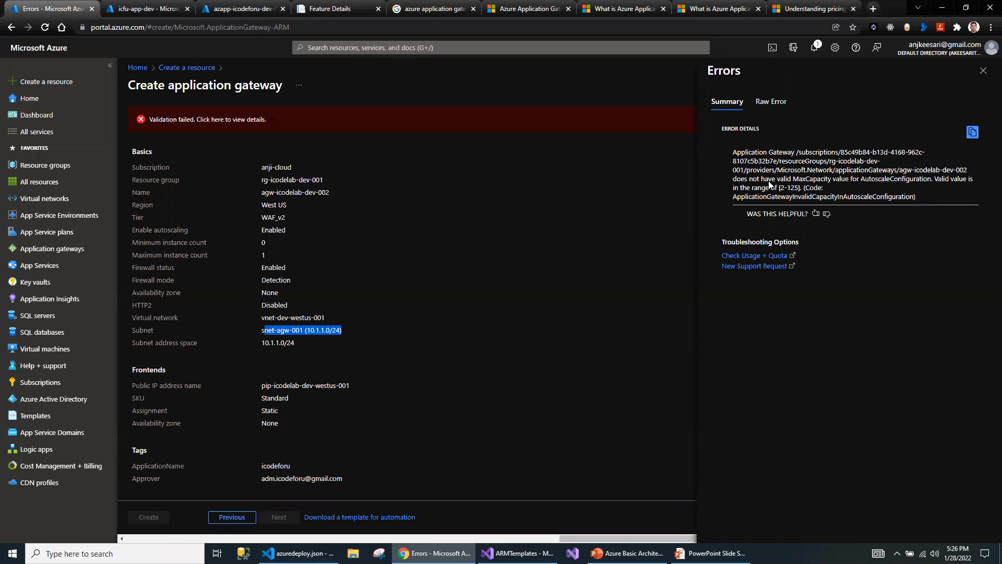
left_click(290, 339)
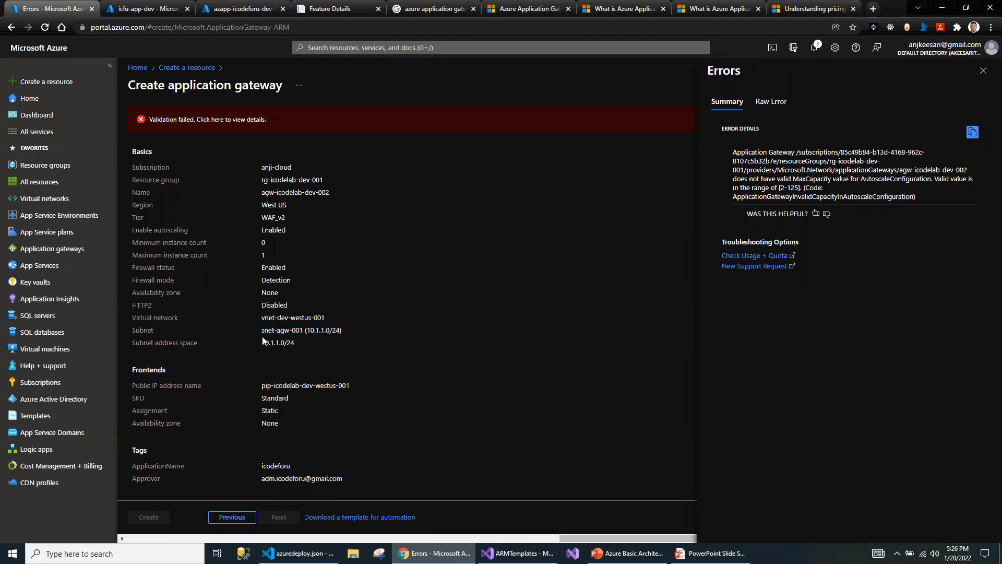
left_click_drag(261, 330, 342, 332)
left_click(238, 518)
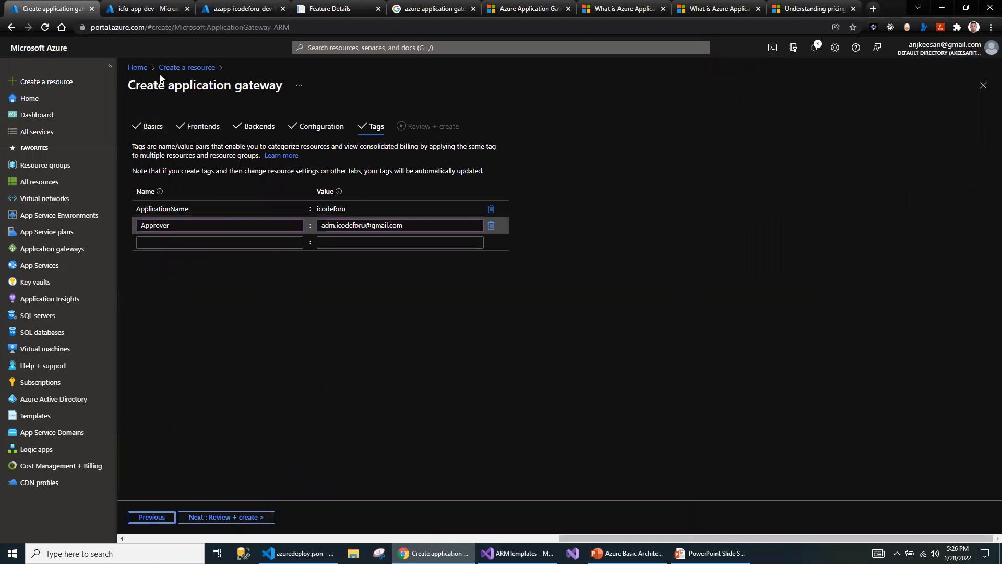
Return to the gateway's basic settings and open the subnet configuration of virtual network vnet-dev-westus-001.
left_click(160, 517)
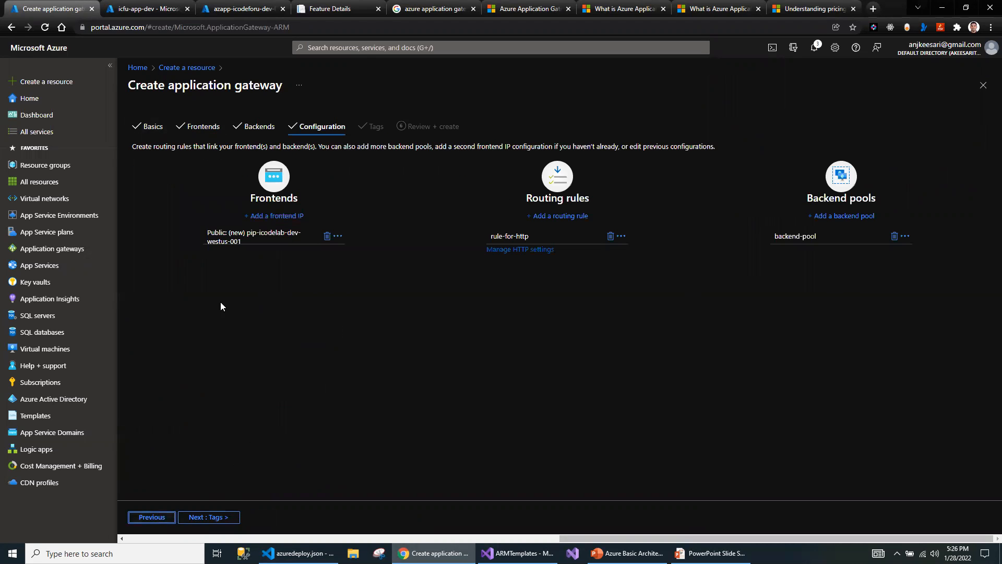
left_click(164, 519)
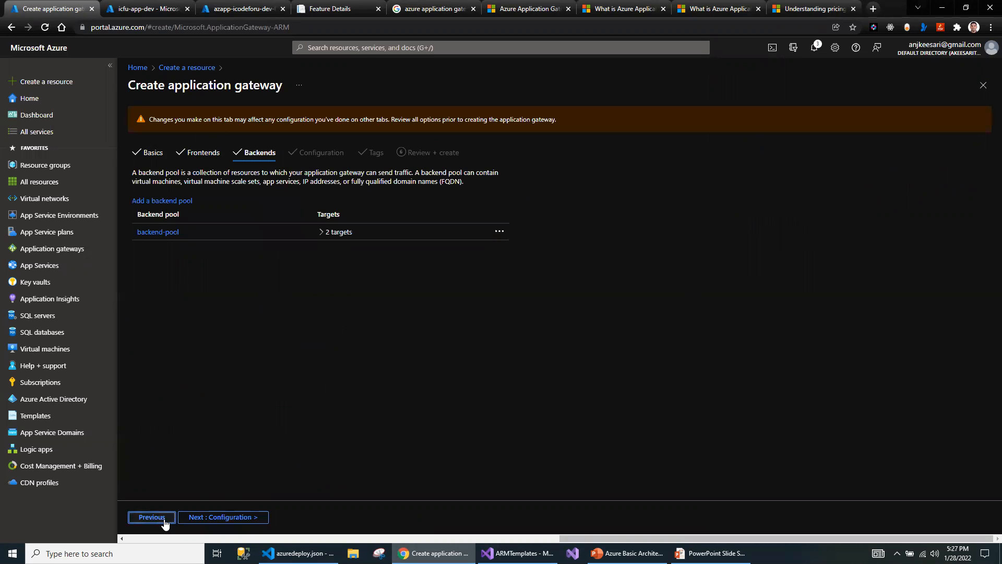
left_click(163, 519)
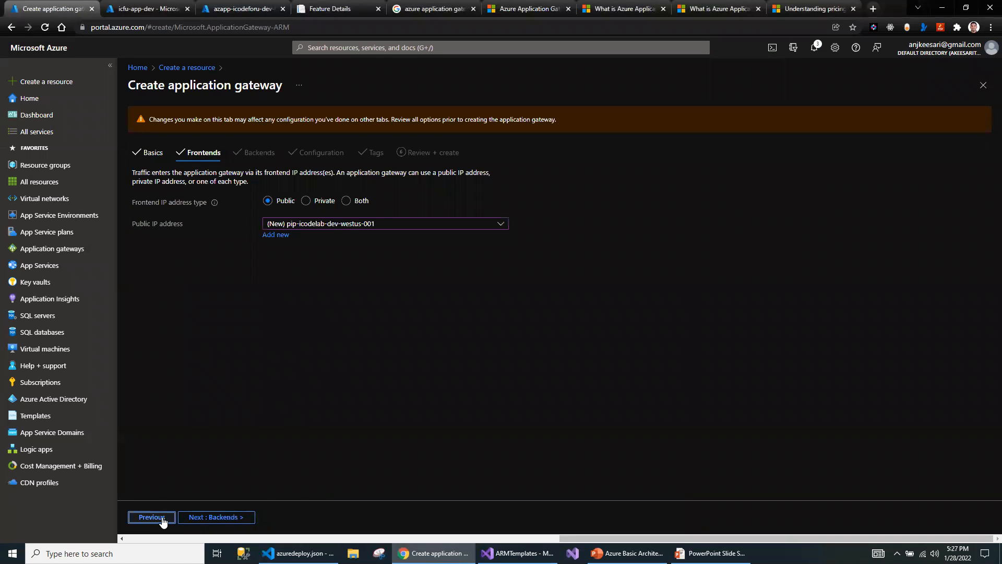
left_click(160, 517)
scroll(368, 367, "down", 3)
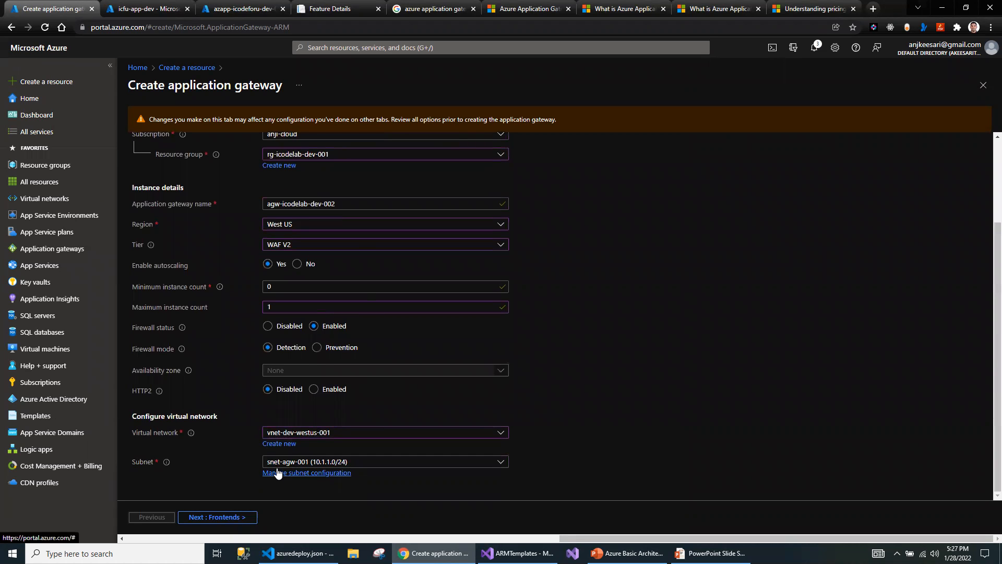
left_click(327, 475)
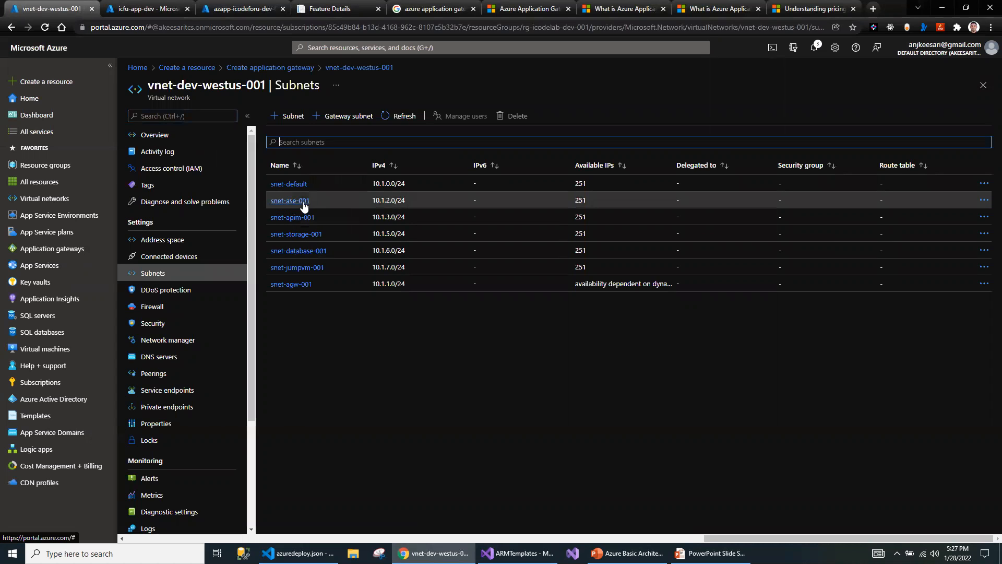
Add a subnet named snet-agw-002 with address range 10.1.4.0/24, and reopen and save its settings.
left_click(289, 115)
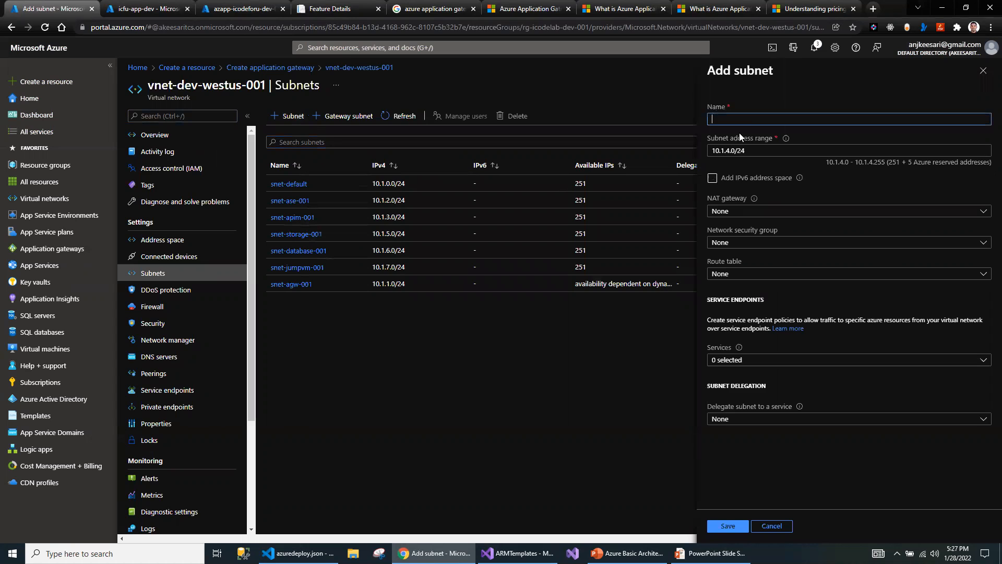
type("snet-agw-00")
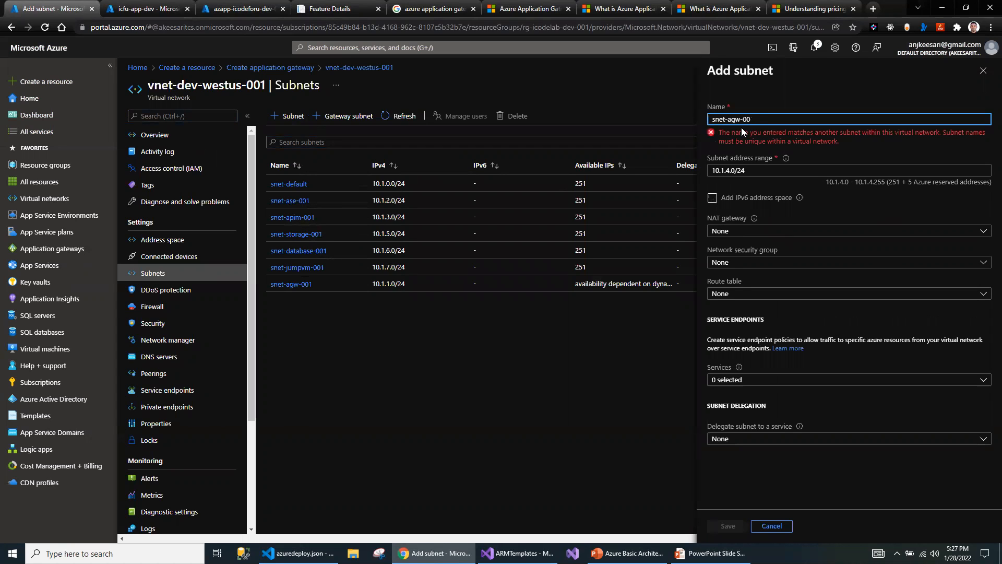
type("2")
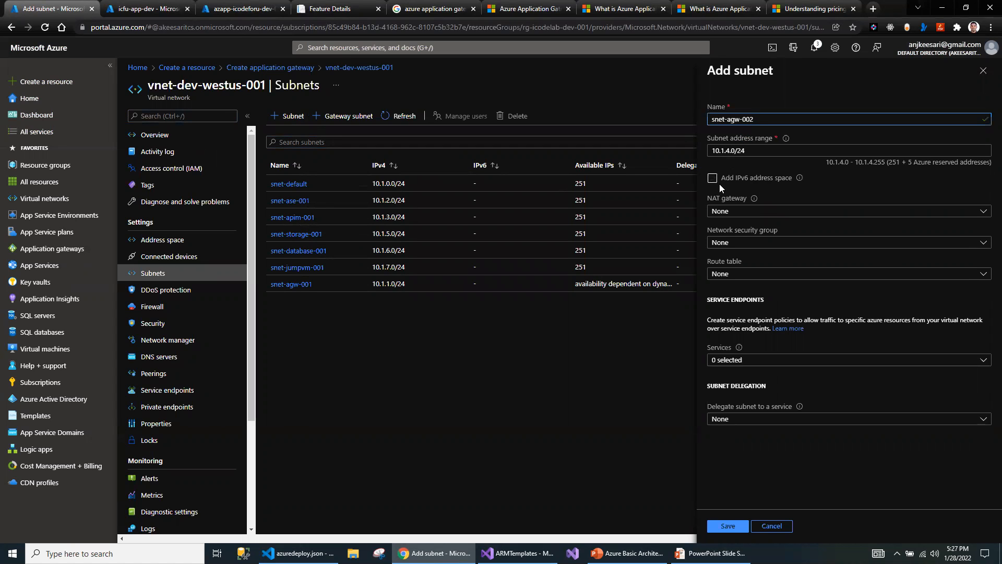
left_click(728, 526)
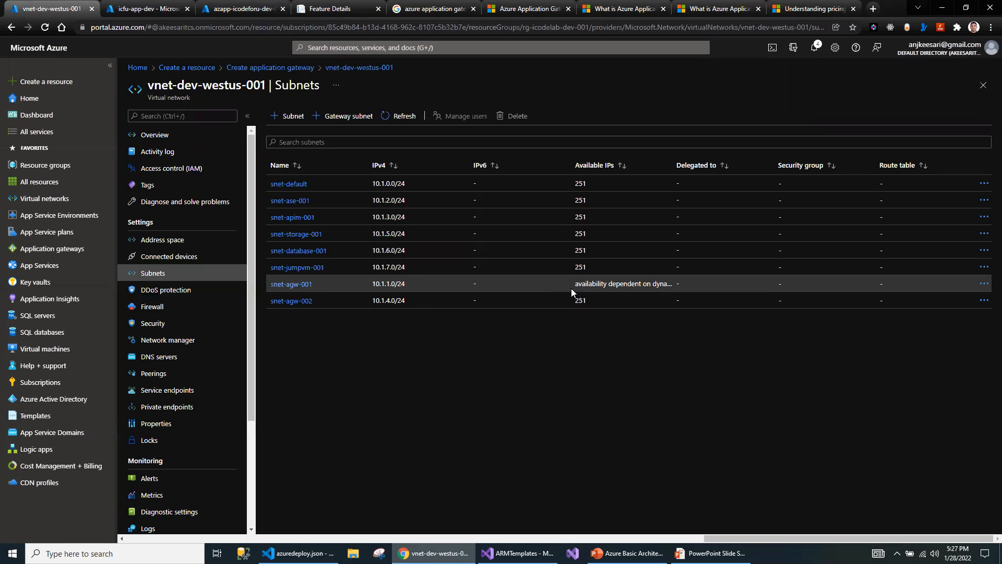
left_click(286, 302)
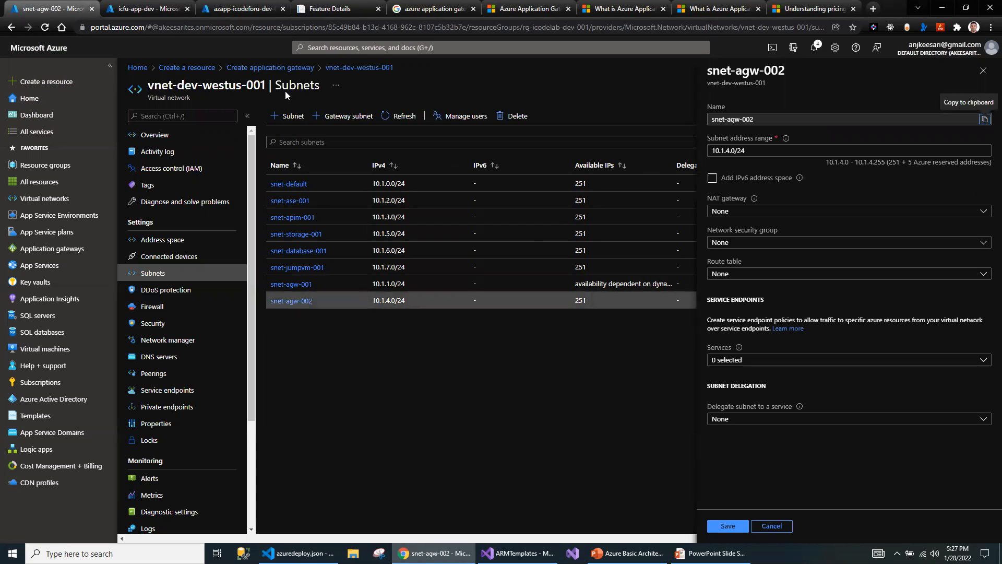
left_click(728, 525)
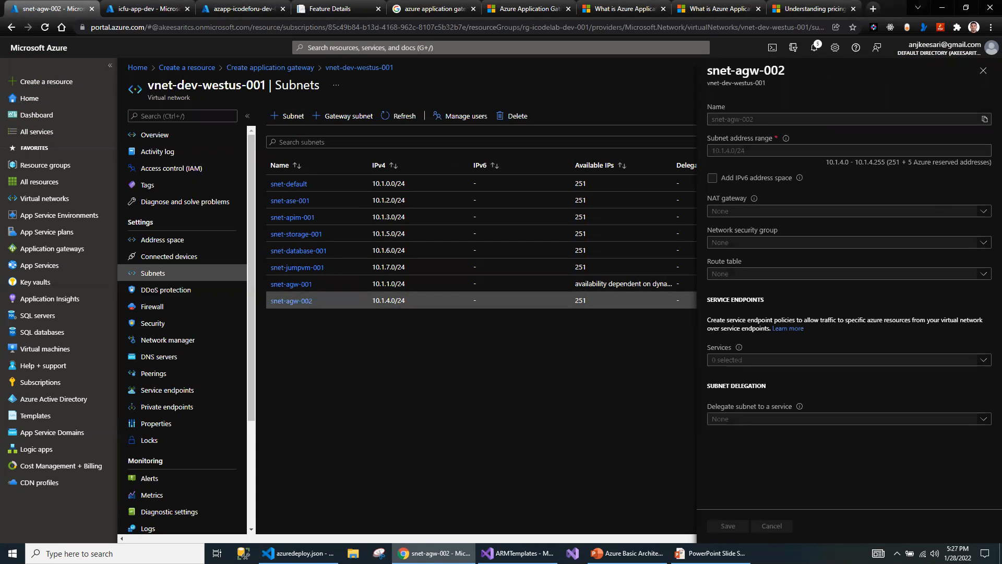
Return to the application gateway creation form and choose snet-agw-002 (10.1.4.0/24) as the subnet.
left_click(267, 67)
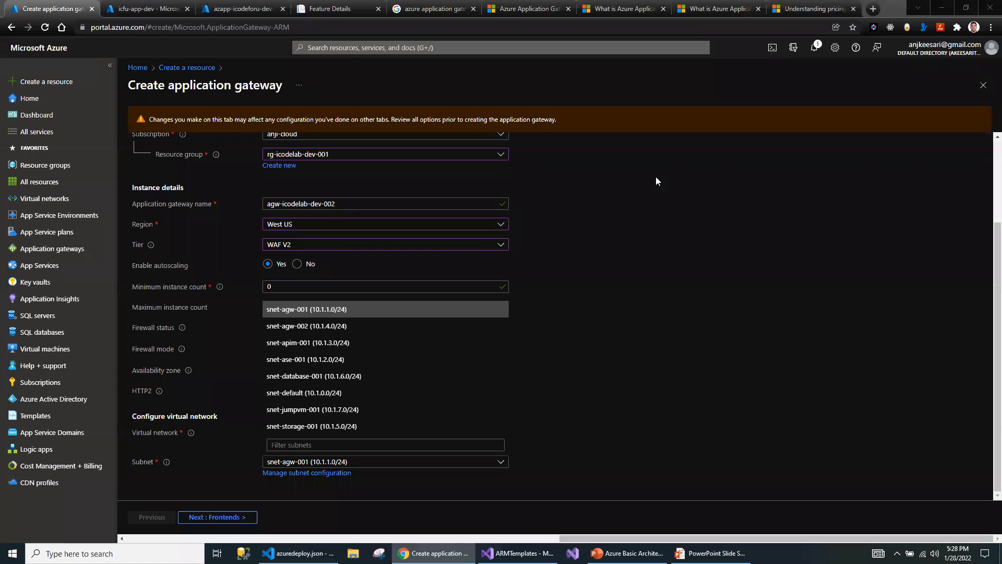
left_click(312, 464)
left_click(305, 464)
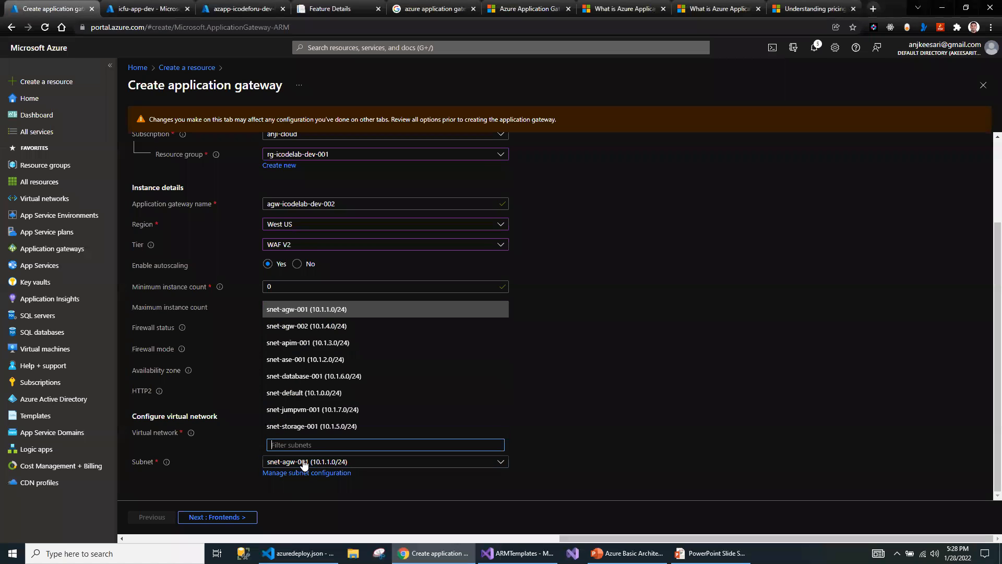
left_click(316, 326)
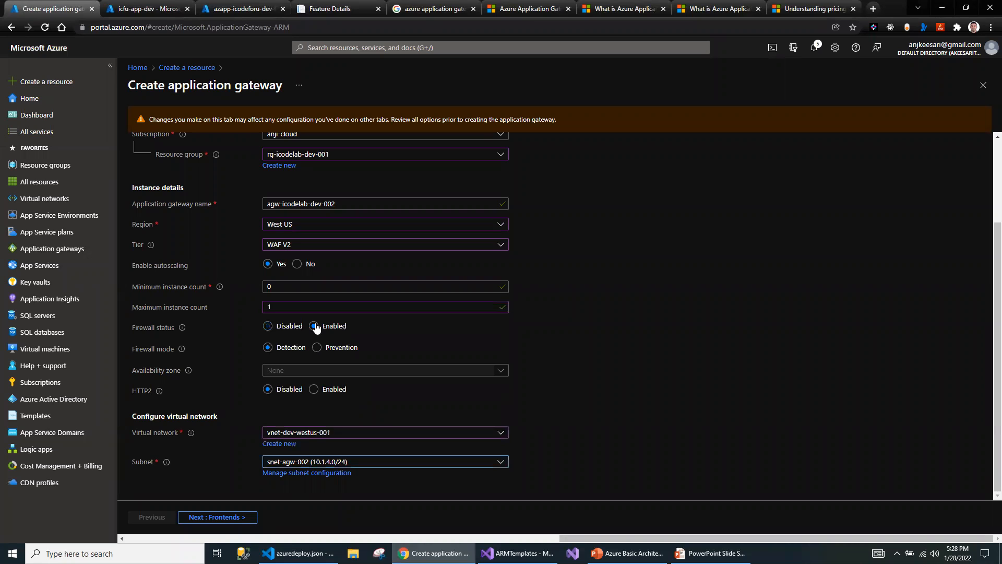
Continue through the frontends, backends, configuration and tags to the final review for validation.
left_click(221, 516)
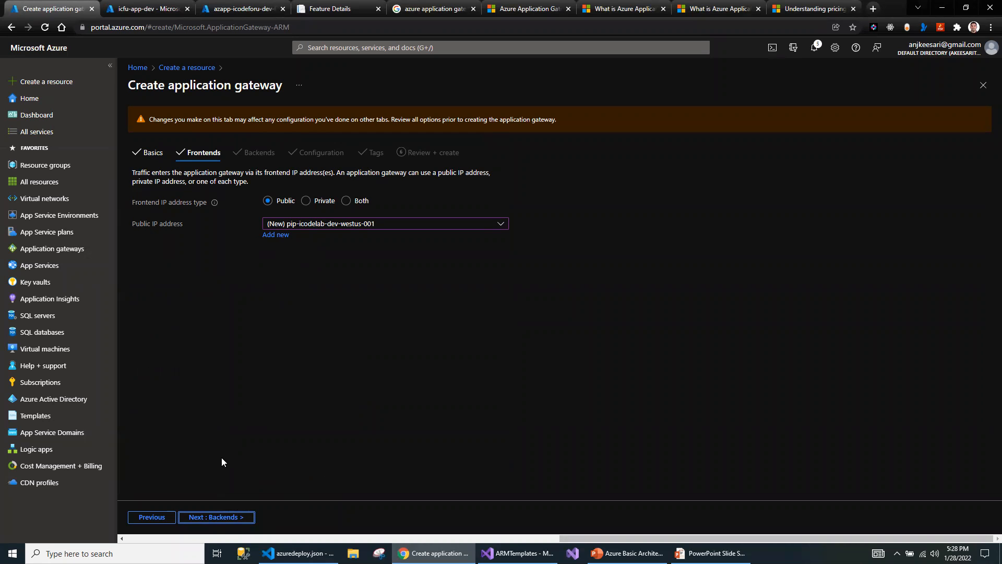
left_click(214, 514)
left_click(214, 517)
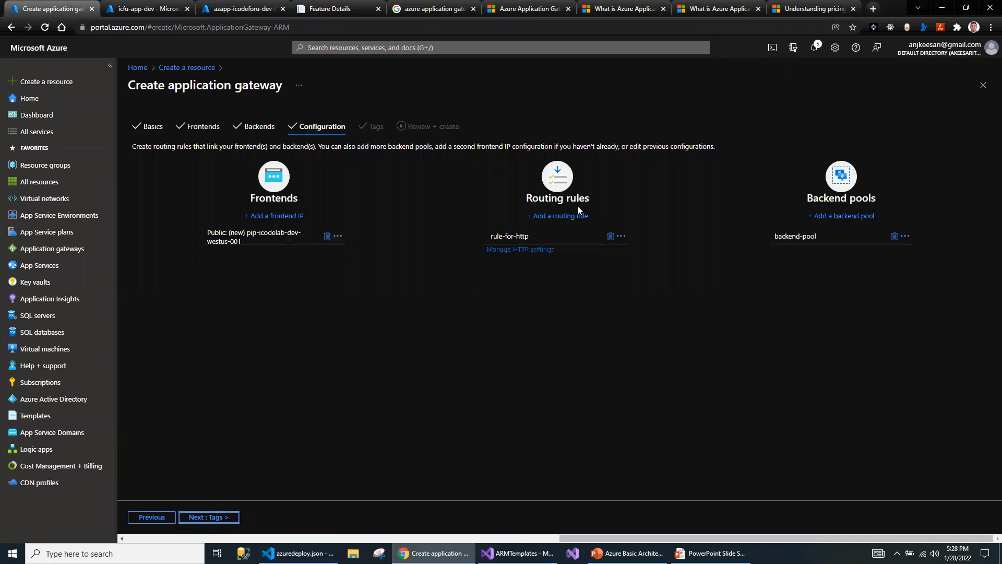
left_click(228, 519)
left_click(225, 517)
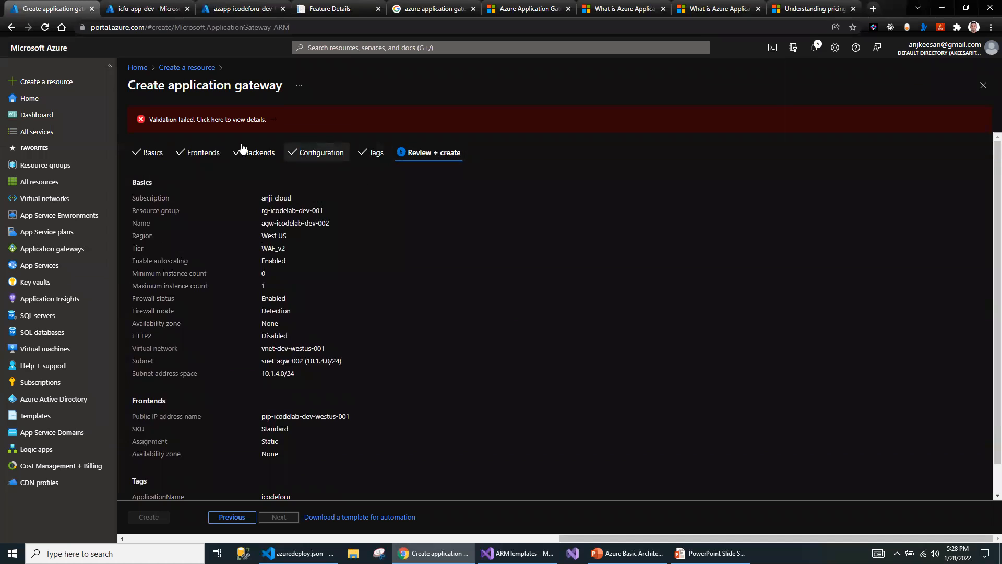
Examine the validation error's summary and raw details, and check the subnet and its address space in the review.
left_click(208, 120)
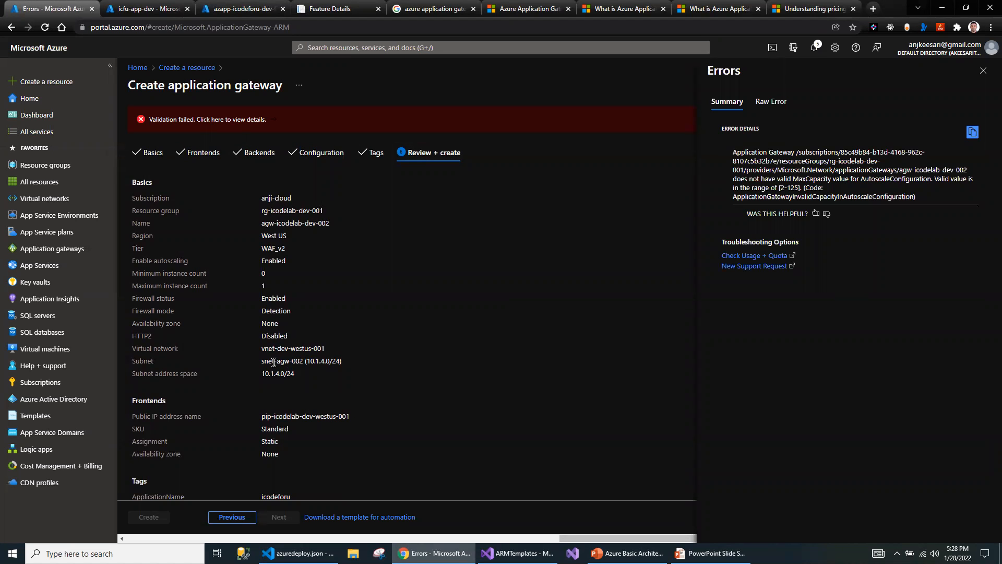
left_click_drag(277, 361, 333, 365)
left_click_drag(272, 373, 312, 376)
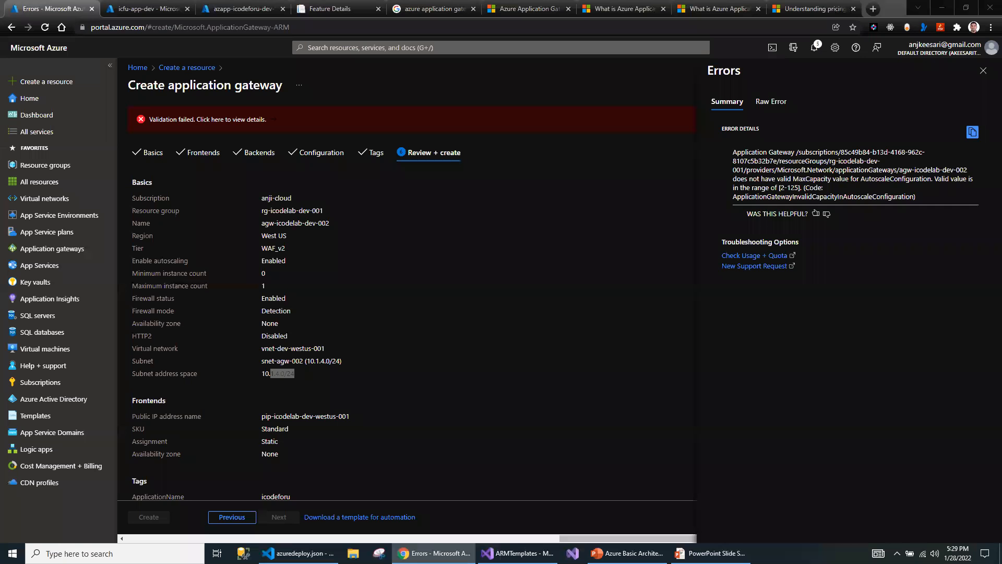
left_click(771, 181)
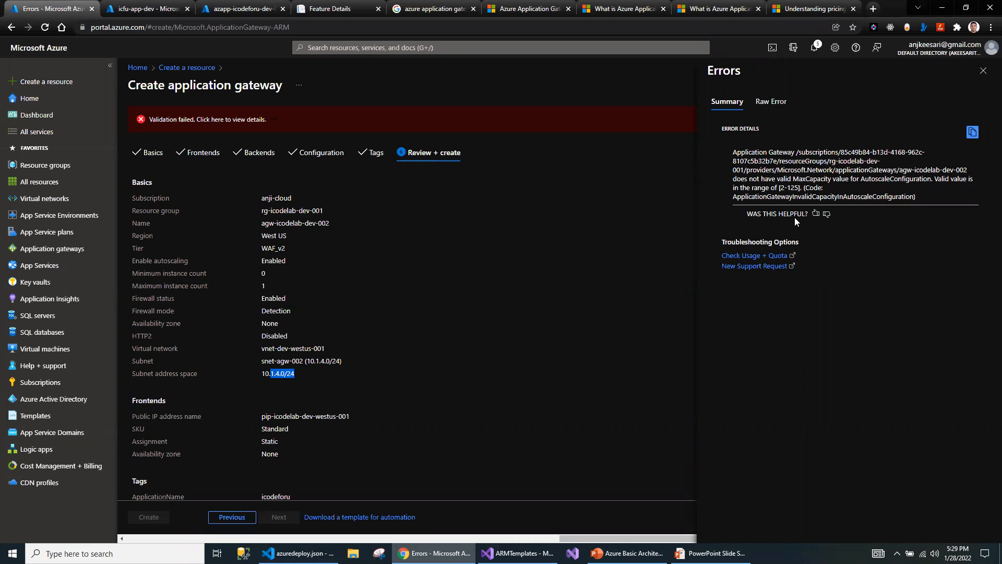
left_click(768, 101)
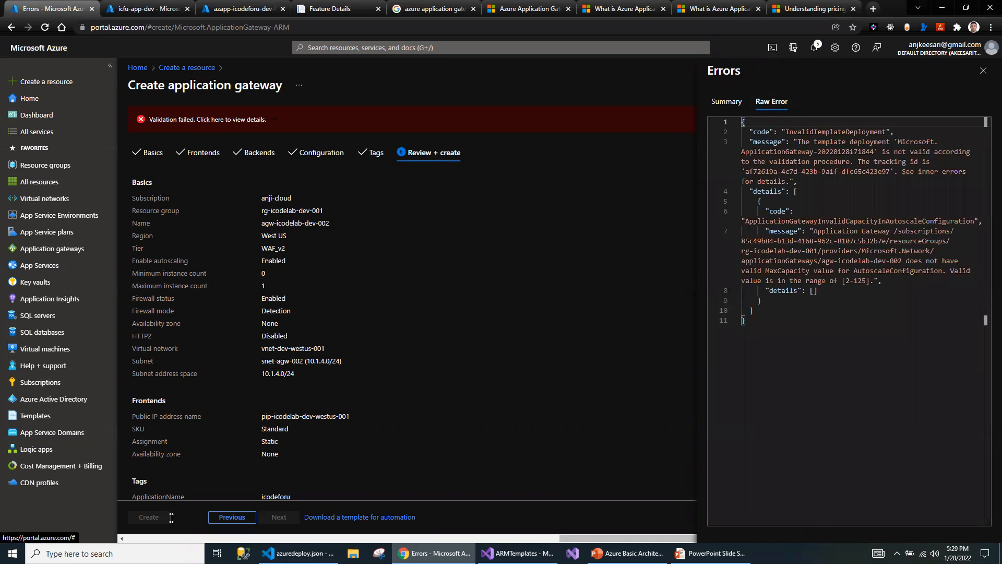
Go back to the gateway's basic settings and set the maximum instance count to 5.
left_click(230, 517)
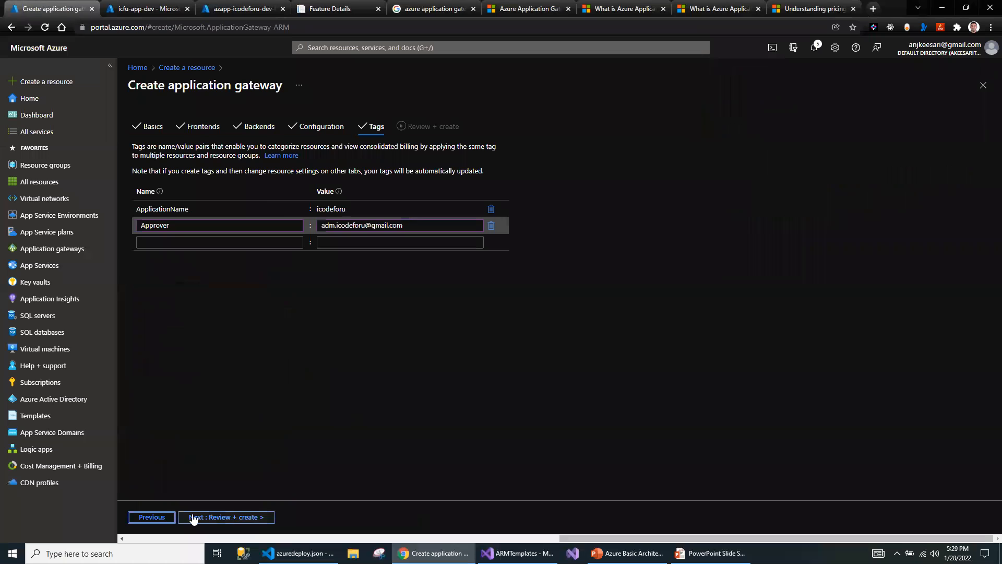
left_click(154, 518)
left_click(154, 519)
left_click(152, 517)
left_click(152, 516)
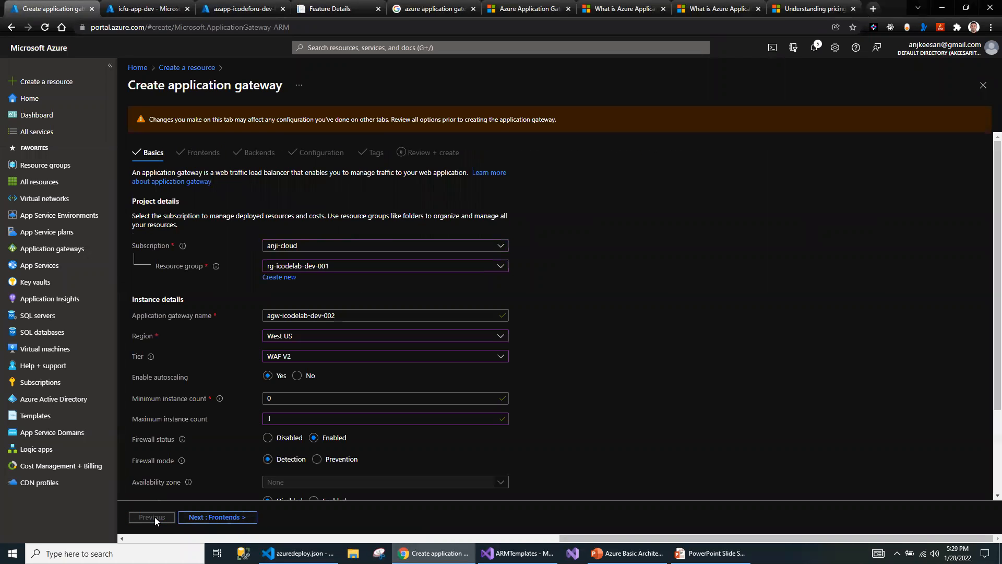
scroll(340, 372, "down", 1)
scroll(340, 371, "down", 1)
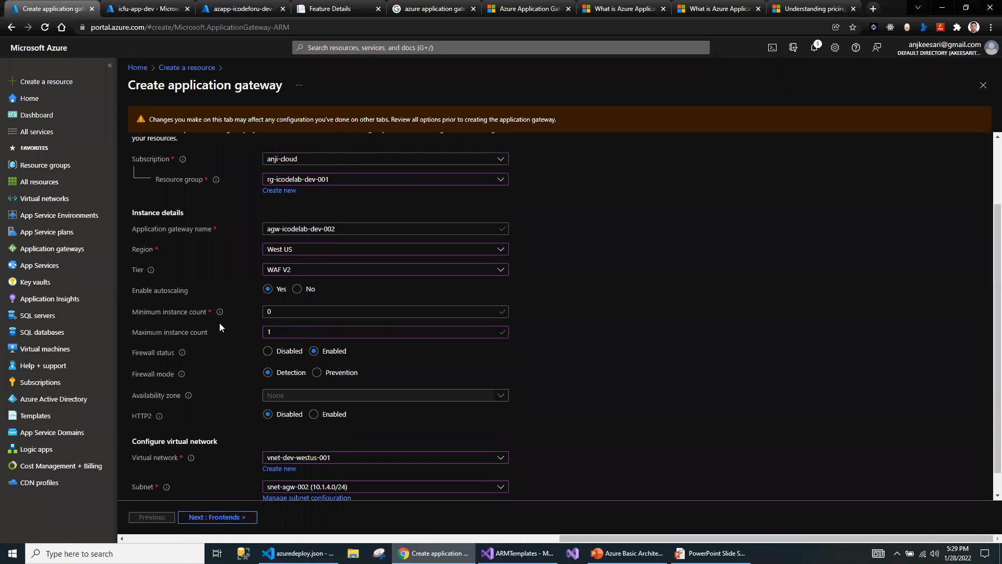
double_click(269, 332)
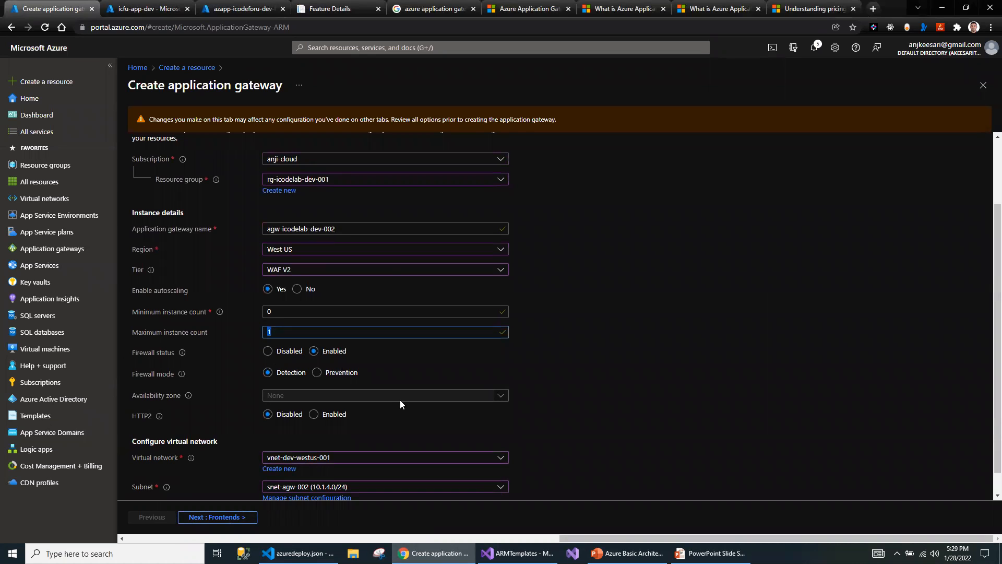
type("2")
key("BackSpace")
type("5")
Proceed with the updated instance count through all remaining sections to the final review.
scroll(317, 338, "down", 1)
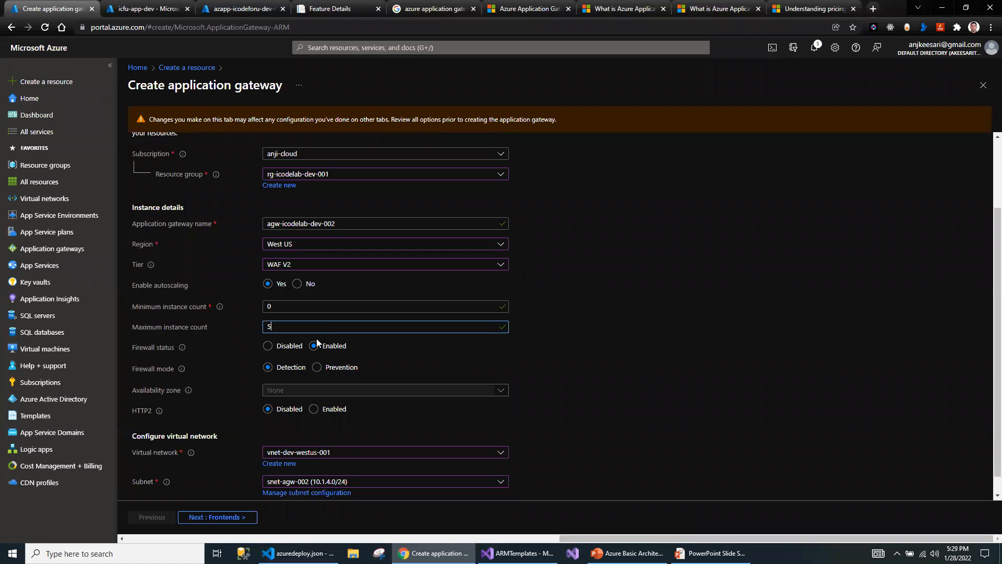
scroll(317, 338, "down", 1)
left_click(219, 518)
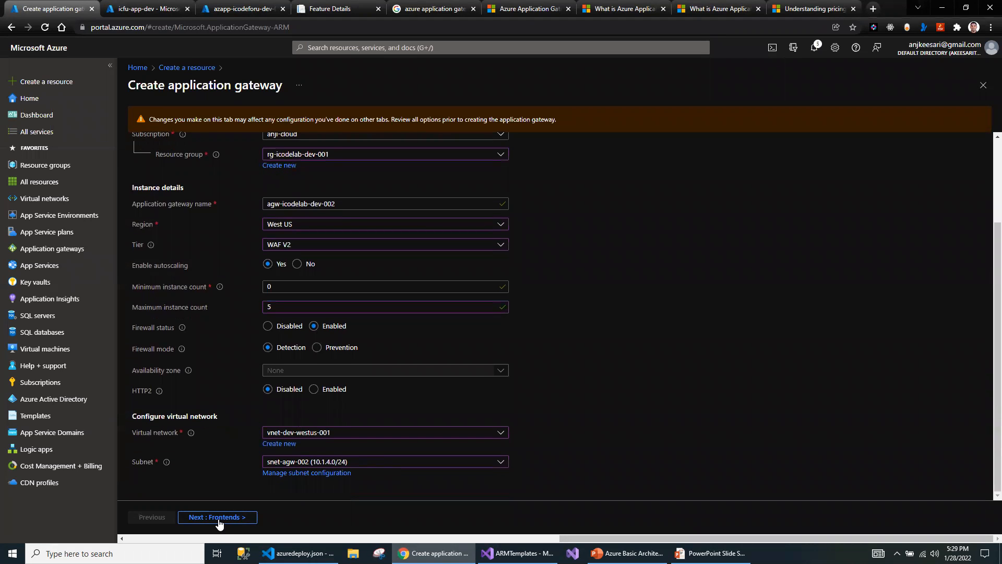
left_click(218, 519)
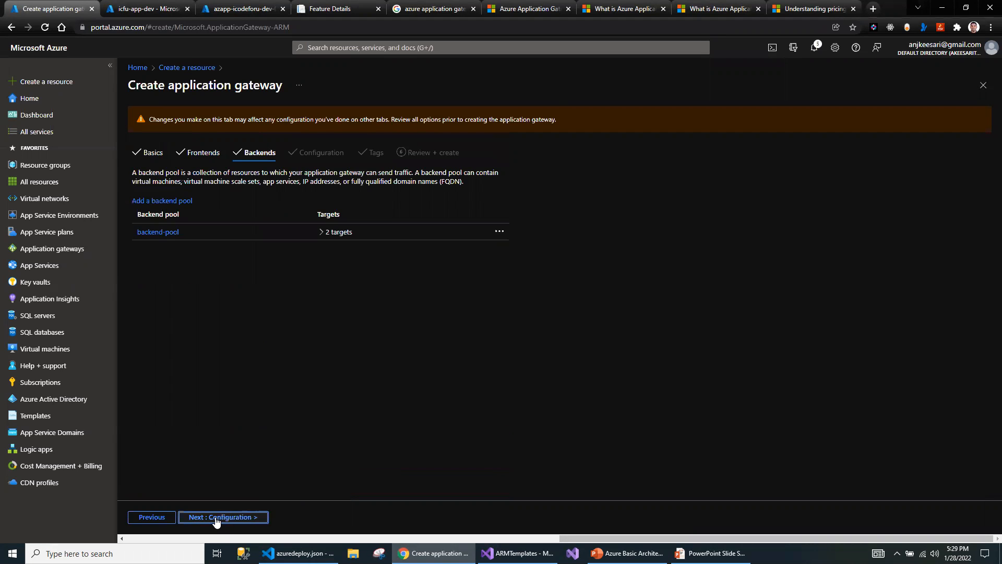
left_click(218, 520)
left_click(217, 519)
left_click(216, 518)
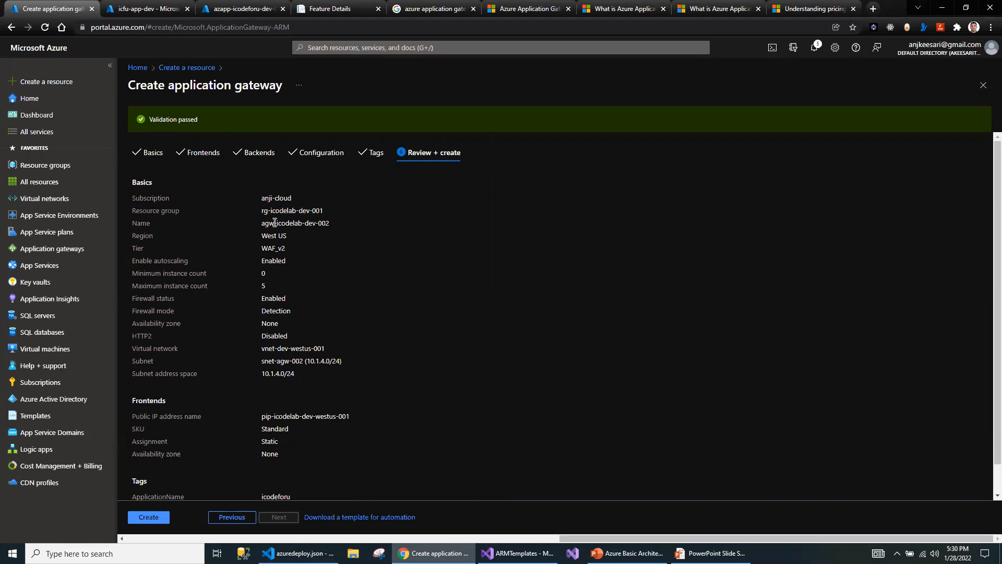
Examine the validation status and the basics, frontend, tier and tag values in the review summary.
left_click_drag(262, 198, 313, 431)
left_click(315, 332)
scroll(252, 397, "down", 1)
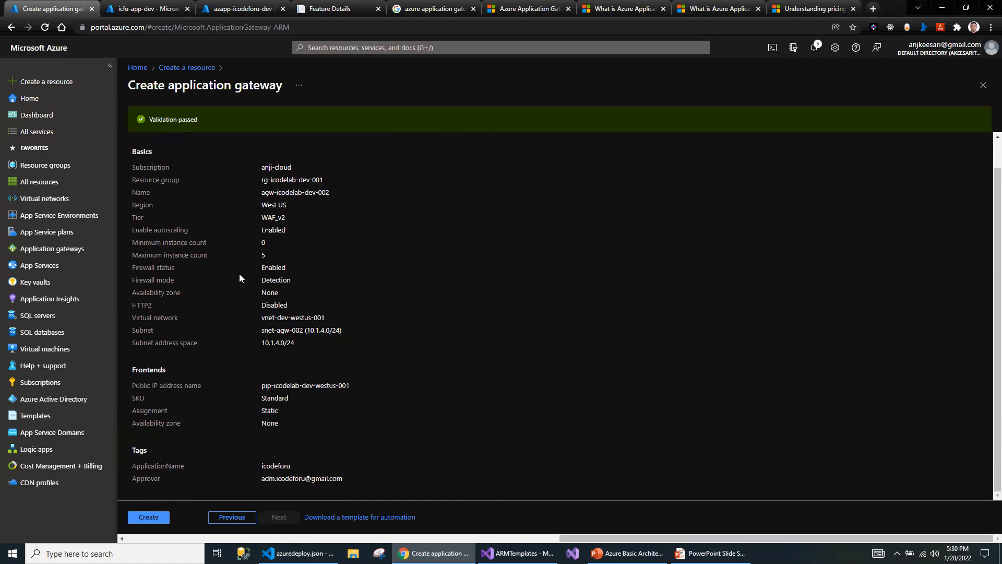
scroll(240, 282, "up", 1)
left_click_drag(207, 121, 149, 123)
scroll(218, 408, "down", 1)
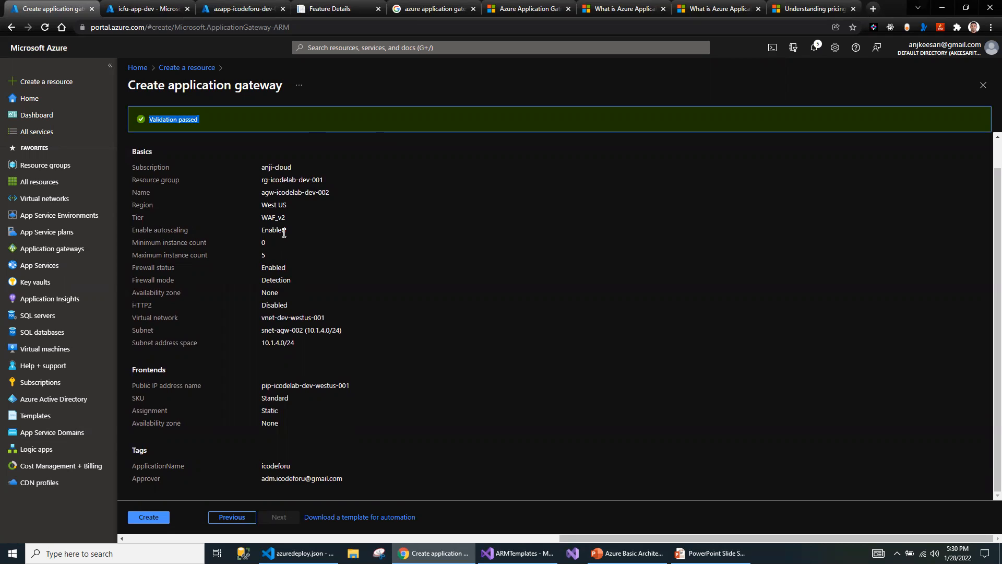
left_click_drag(289, 219, 260, 219)
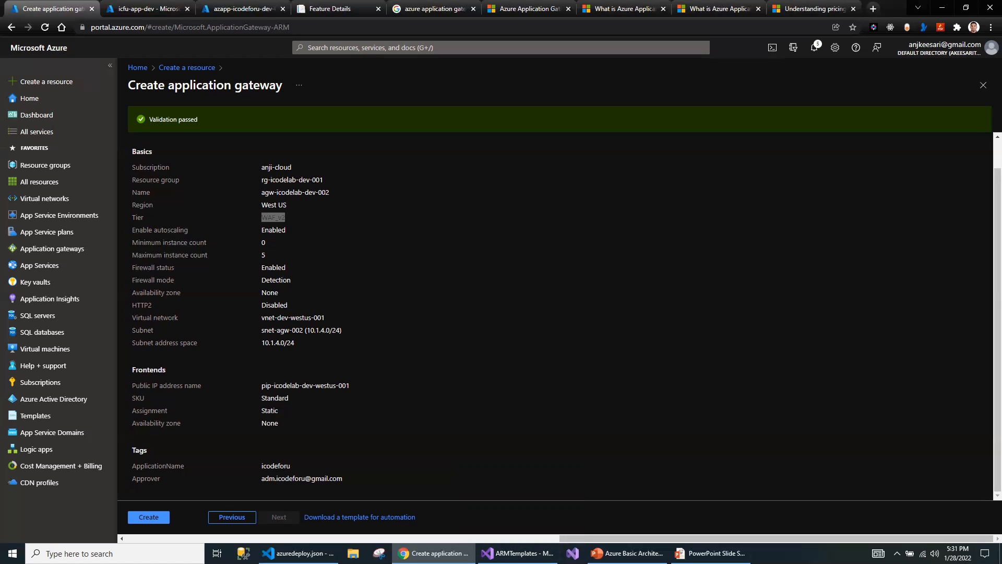
left_click(621, 164)
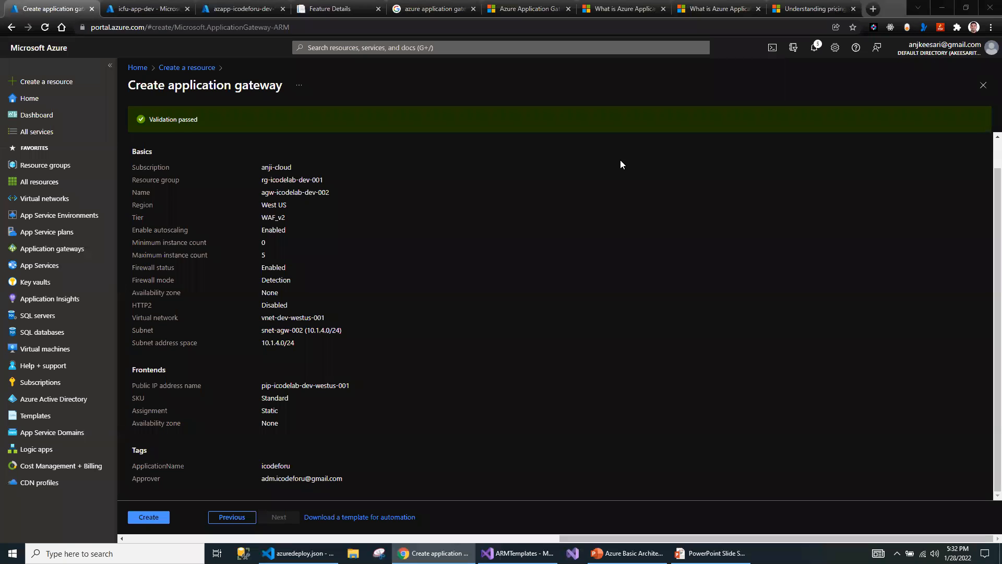
Create the application gateway to start its deployment, and switch to the ARMTemplates solution in Visual Studio.
left_click(142, 518)
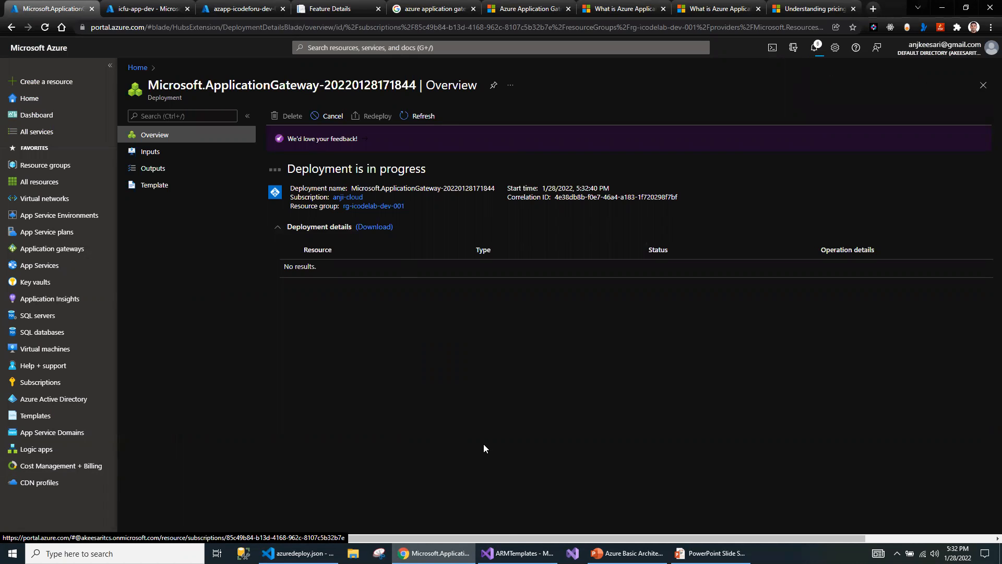
left_click(516, 553)
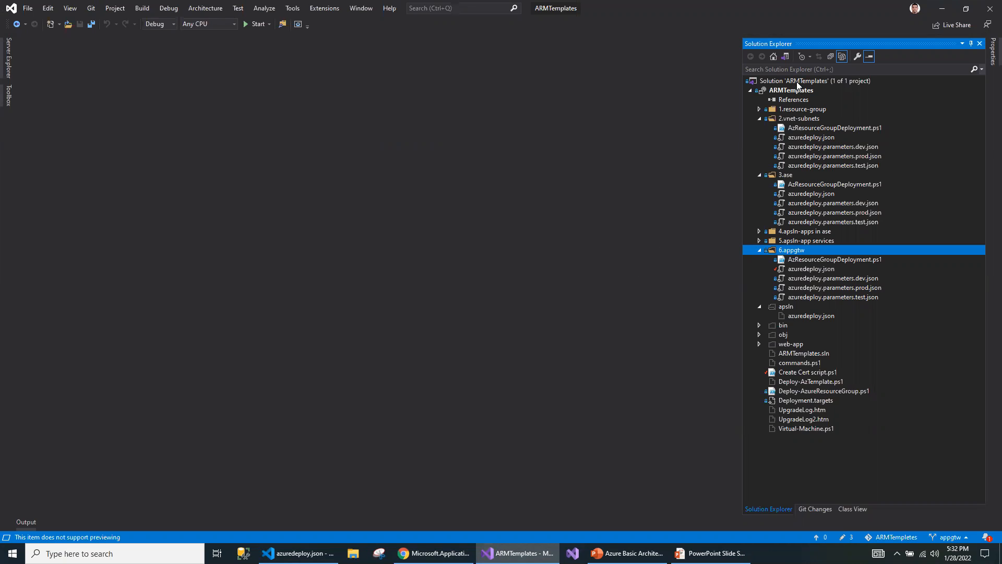
Examine the numbered template folders of the ARMTemplates project, from the resource group and VNet subnets through ASE and apps to 6.appgtw.
left_click(796, 93)
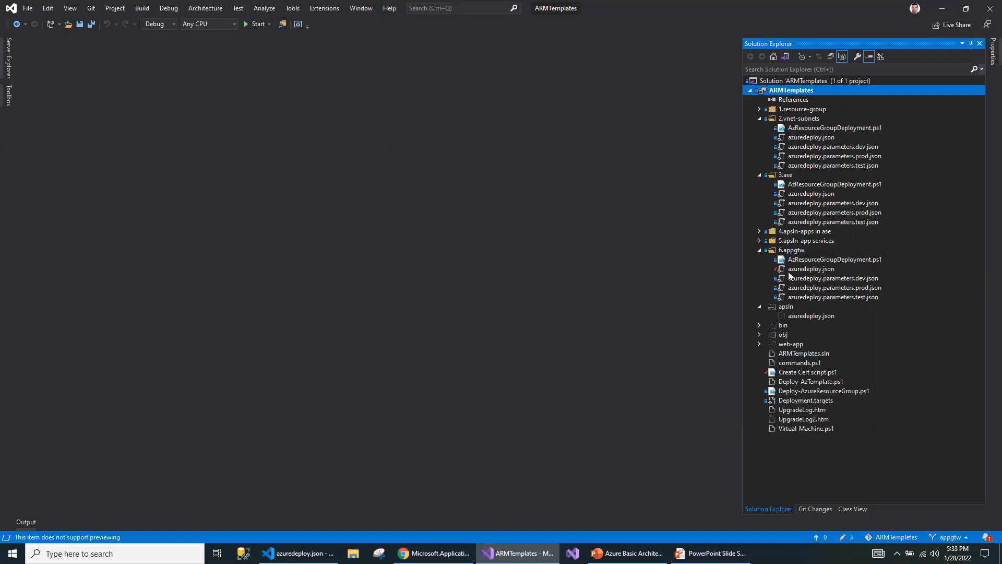
left_click(803, 110)
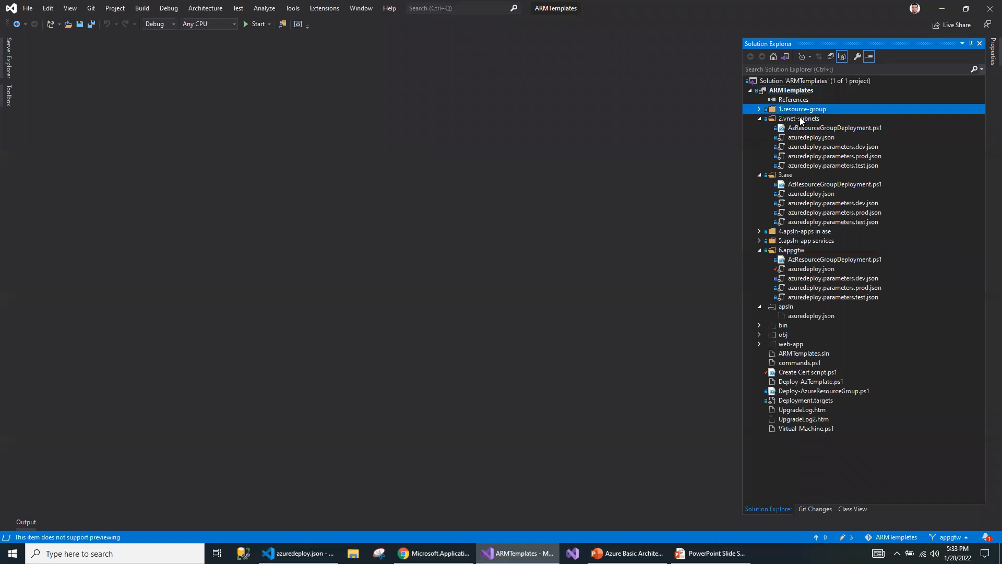
left_click(802, 120)
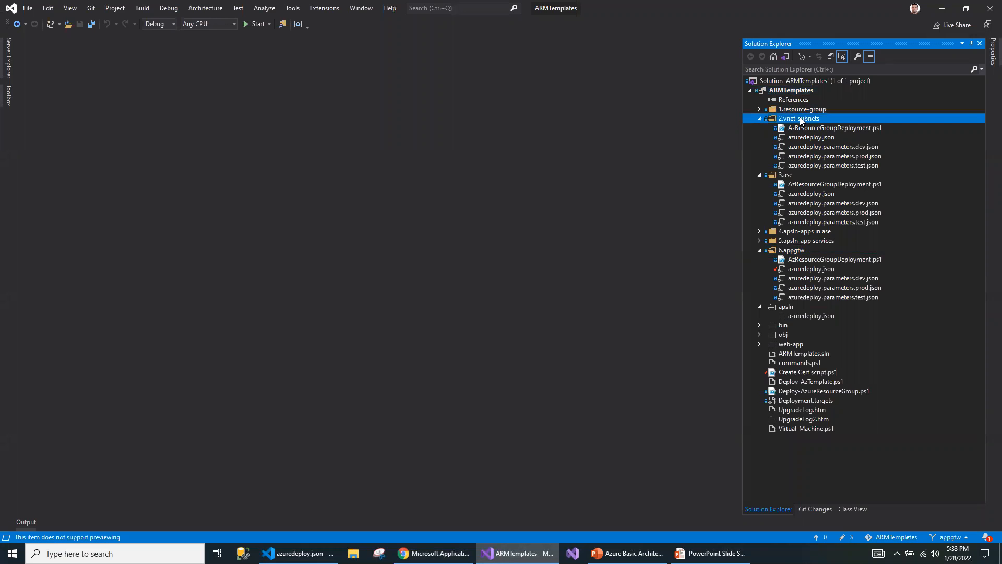
left_click(791, 175)
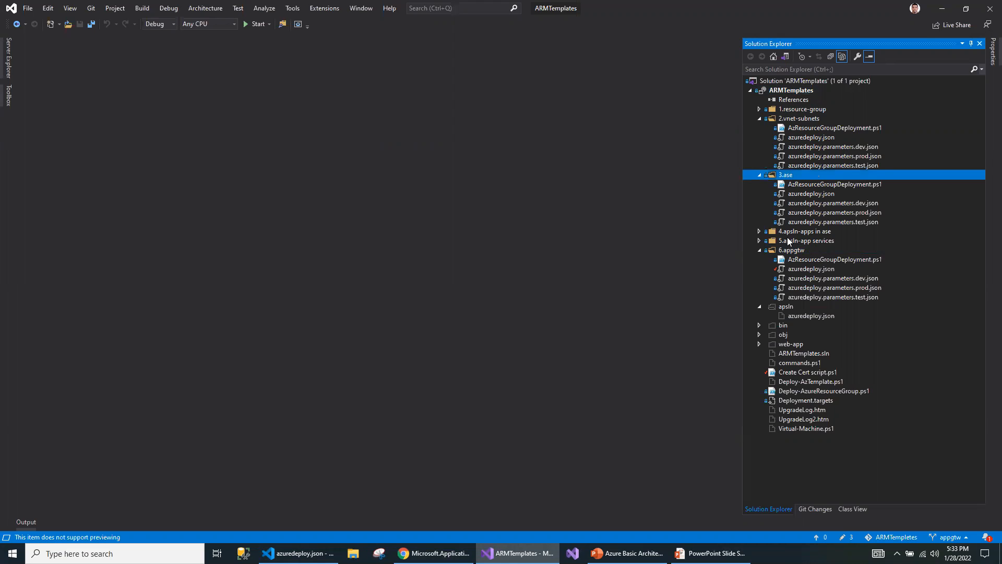
left_click(789, 119)
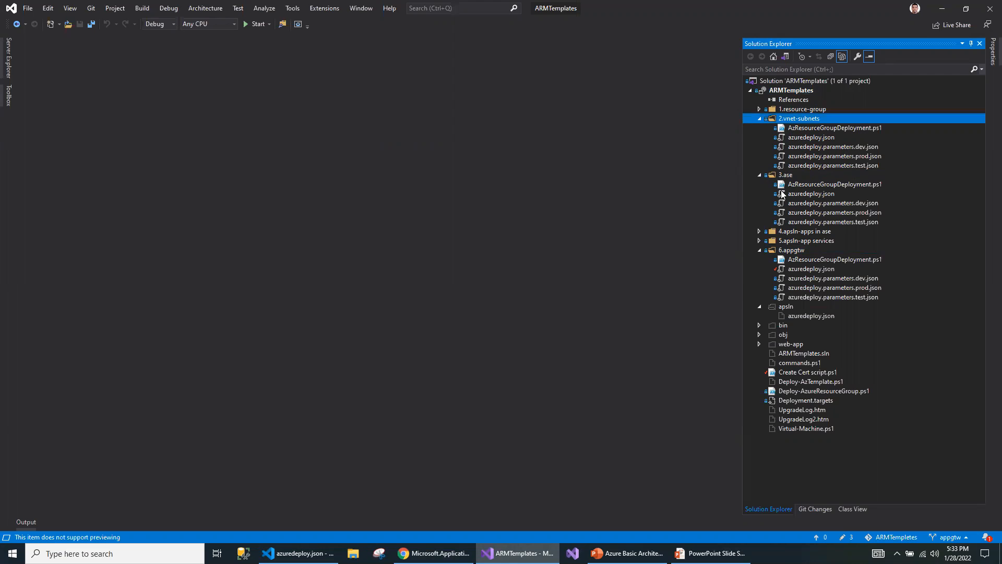
left_click(785, 232)
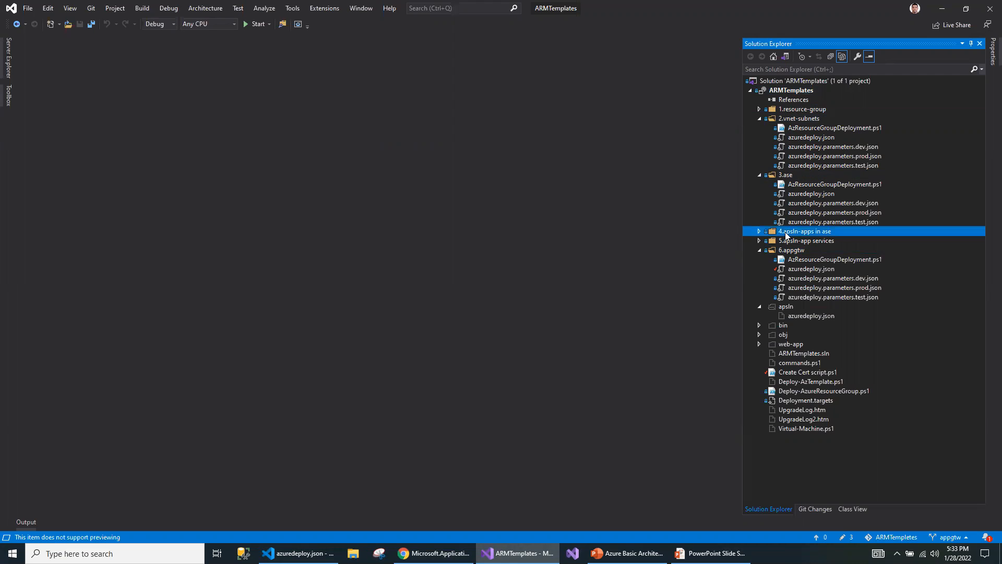
left_click(784, 176)
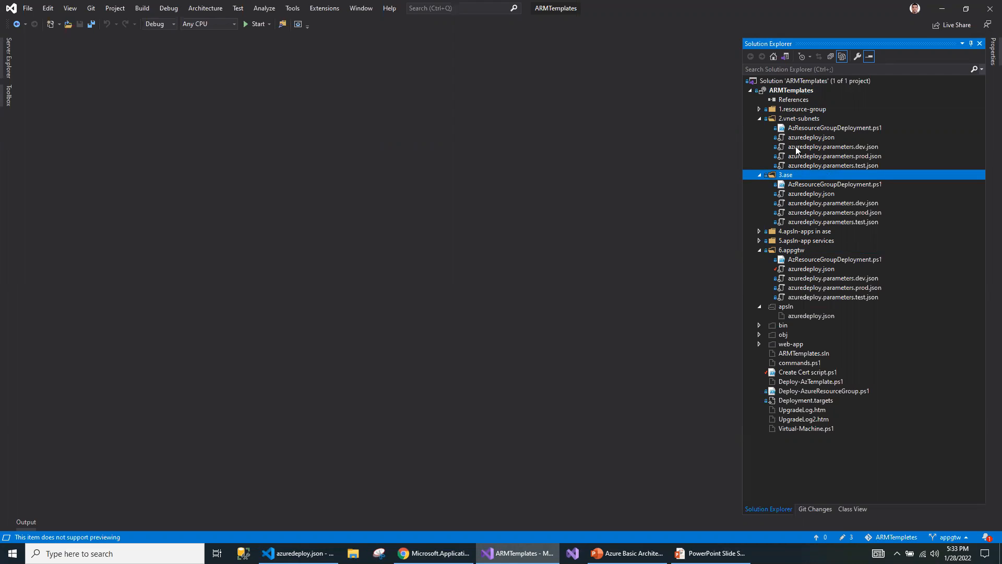
left_click(795, 251)
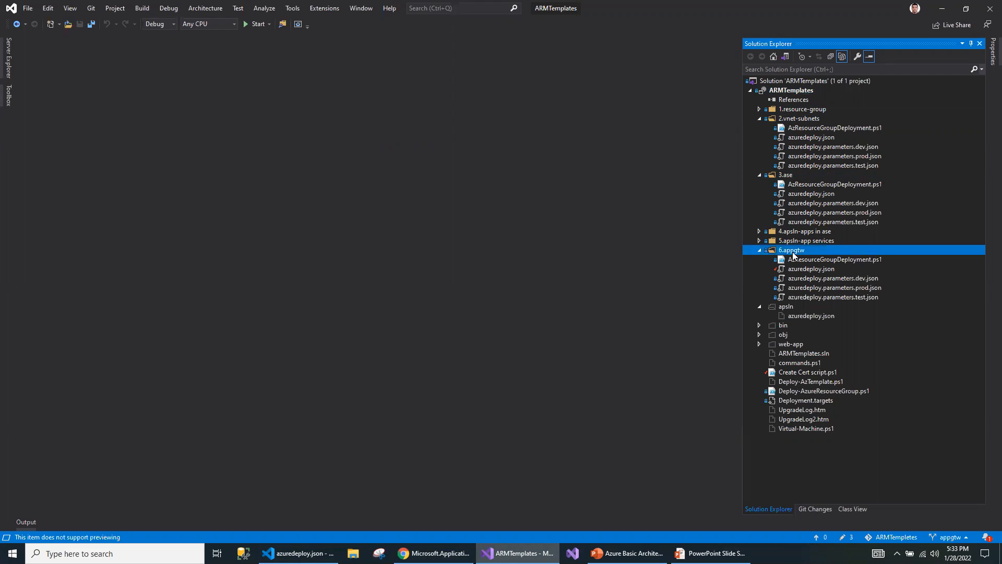
left_click(797, 121)
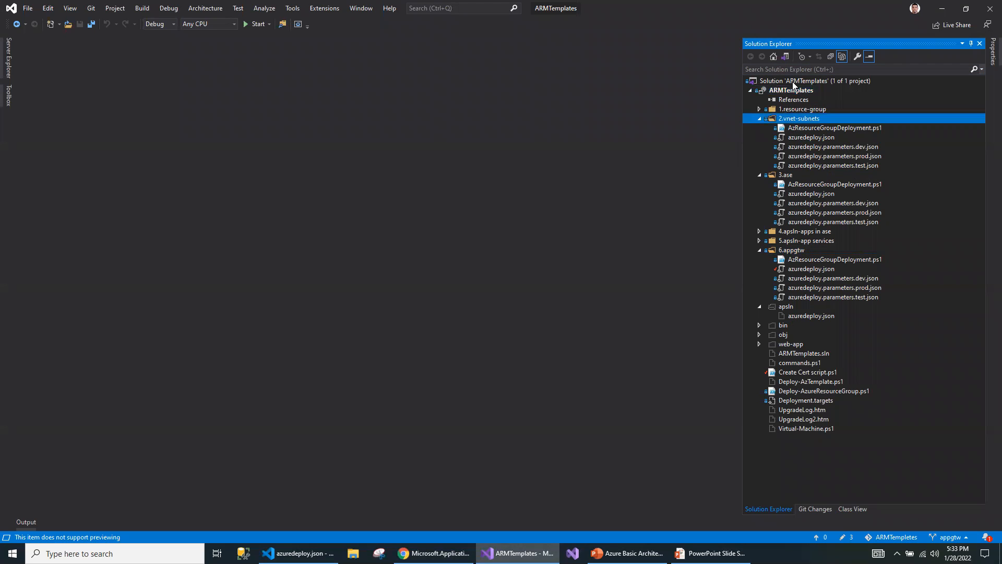
left_click(792, 251)
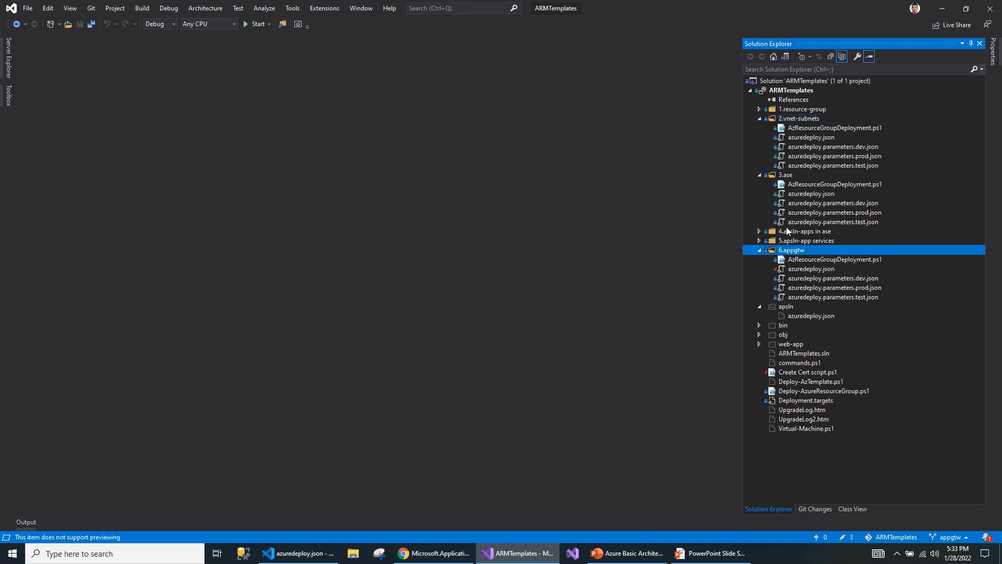
Collapse the project tree, duplicate the 6.appgtw folder within ARMTemplates, and expand the copy.
left_click(830, 57)
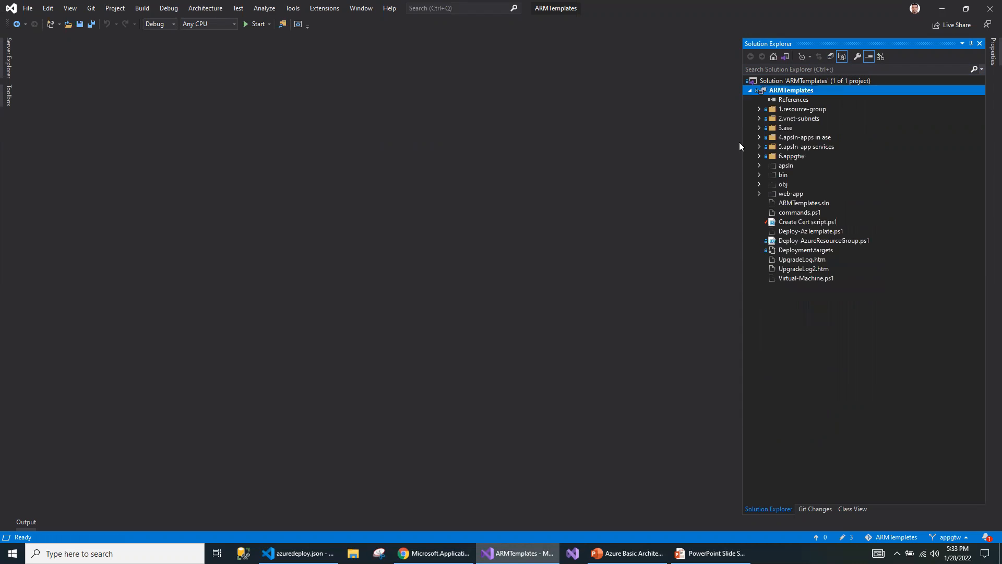
left_click(785, 156)
key("ctrl+v")
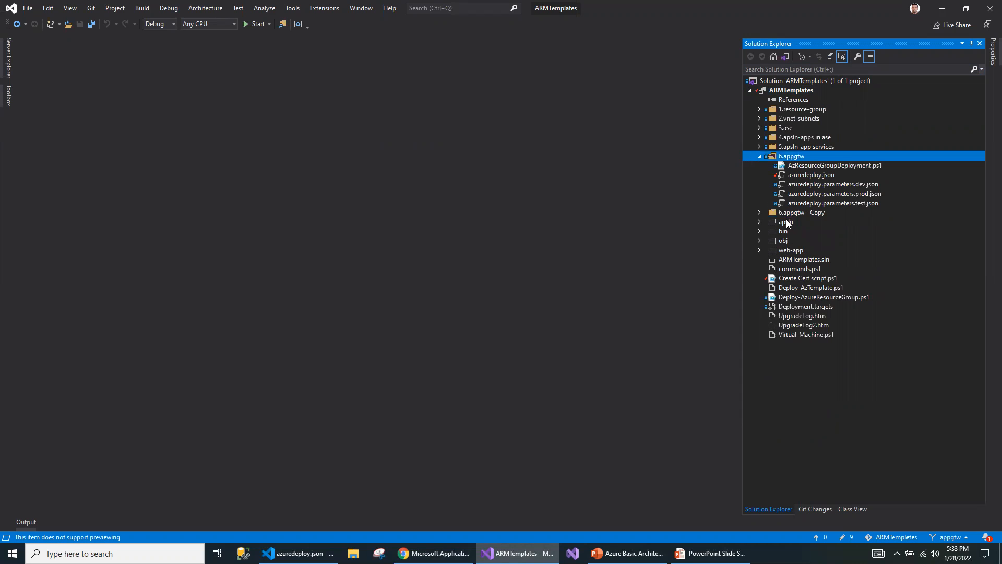
left_click(794, 213)
left_click(759, 213)
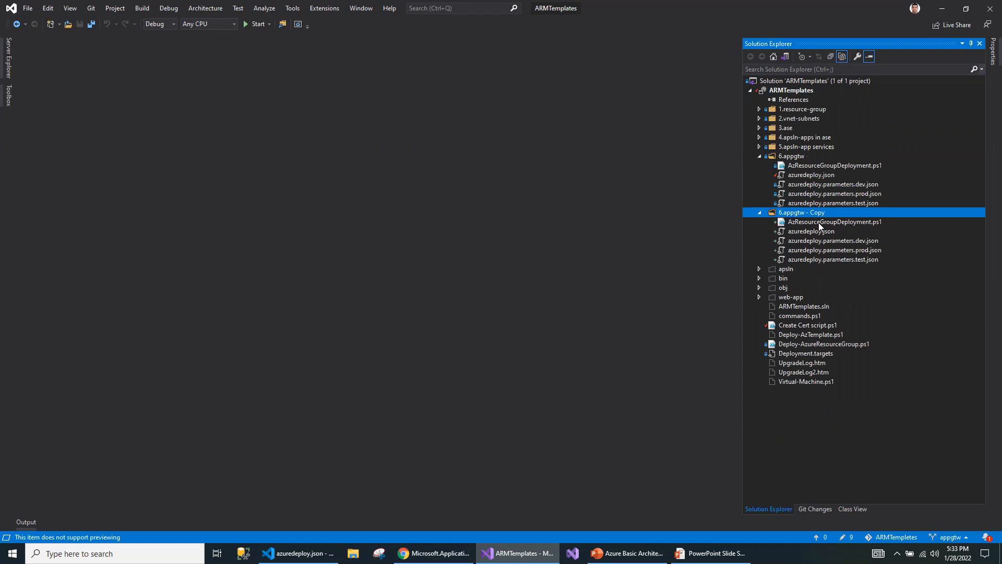
Review the copied folder's deployment script, azuredeploy.json template, and dev, prod and test parameter files.
double_click(818, 223)
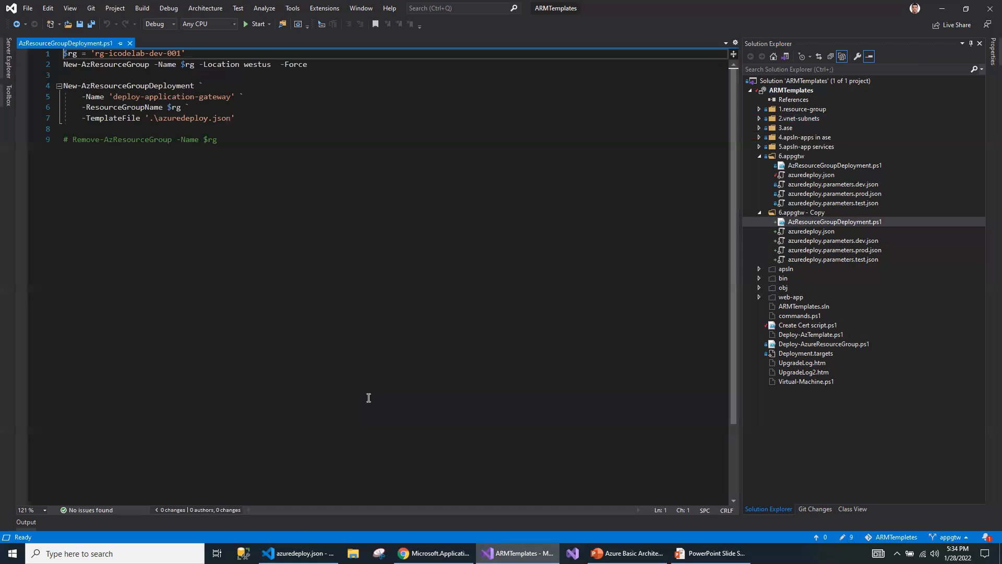
double_click(804, 231)
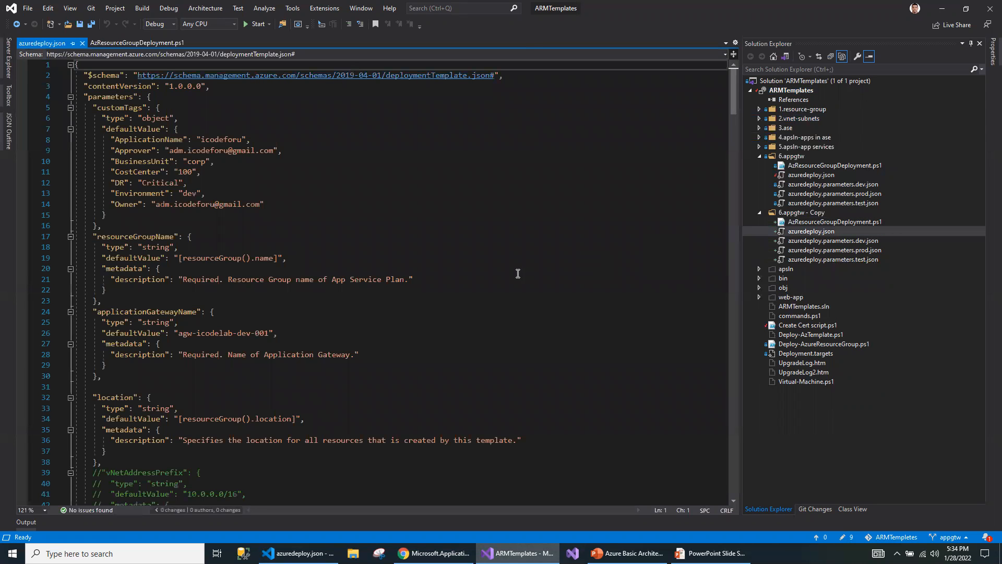
double_click(822, 241)
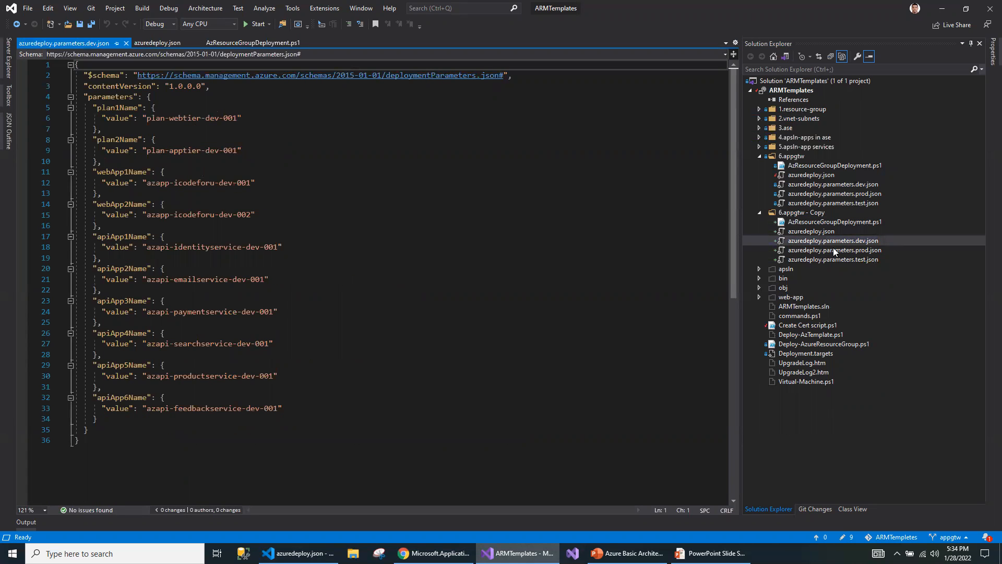
double_click(832, 251)
left_click(830, 261)
double_click(830, 260)
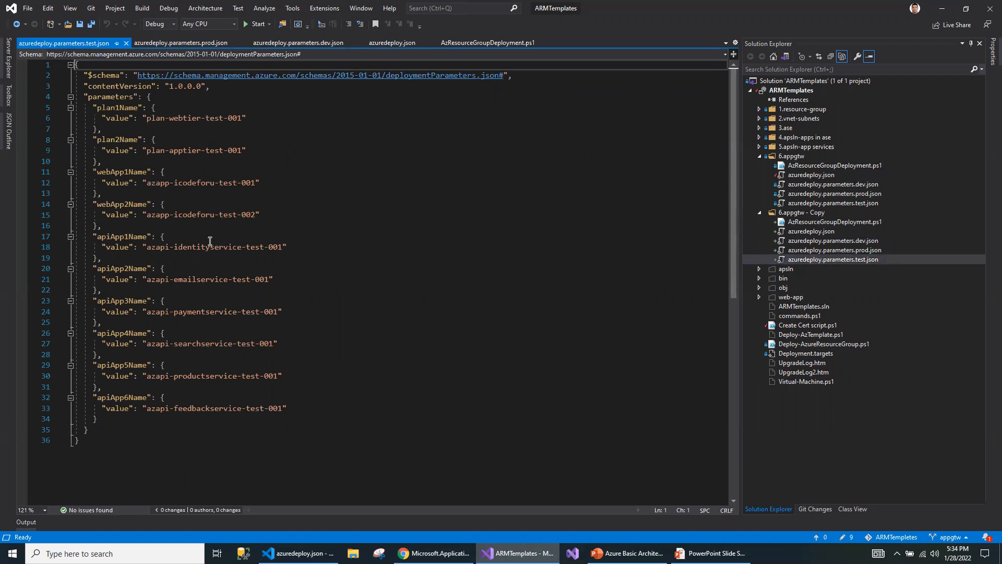
left_click(805, 234)
double_click(804, 232)
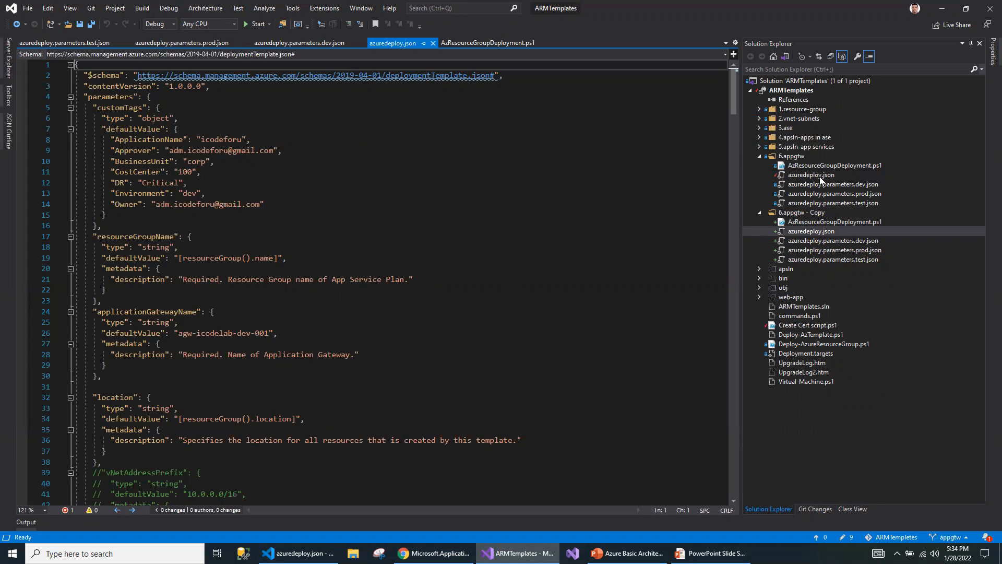
Delete the "6.appgtw - Copy" folder from the project.
left_click(802, 214)
key("Delete")
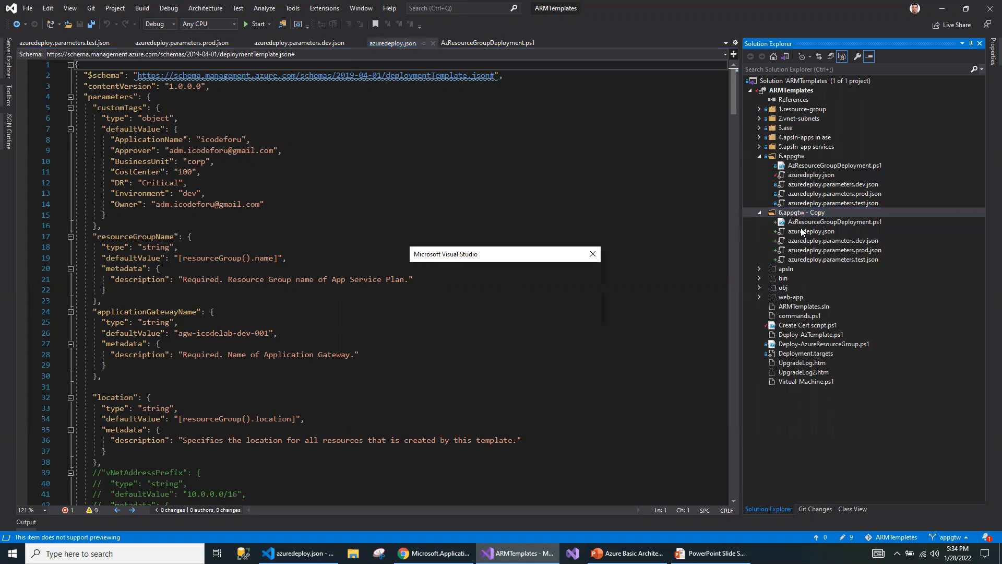
left_click(520, 311)
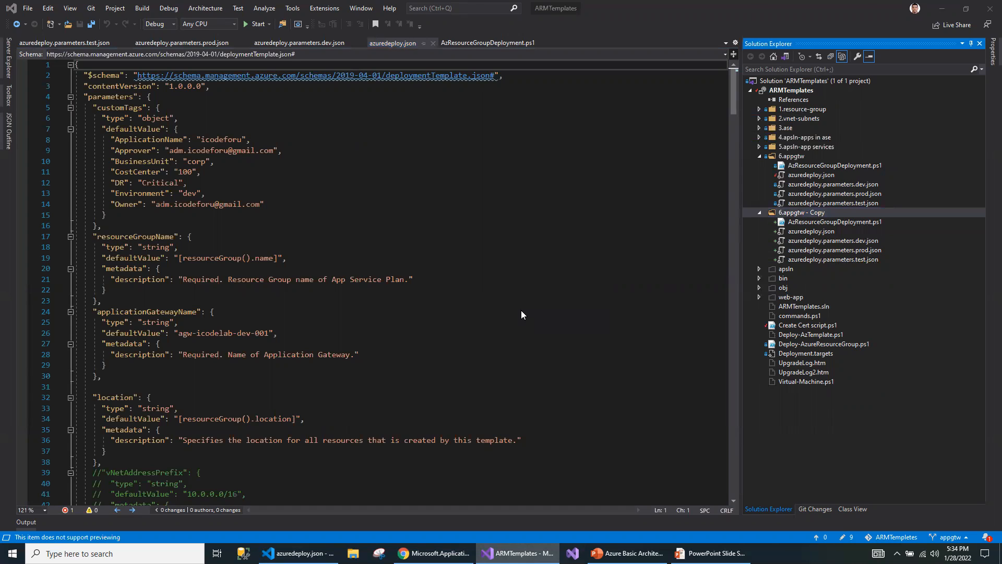
key("alt+Tab")
key("alt+Tab")
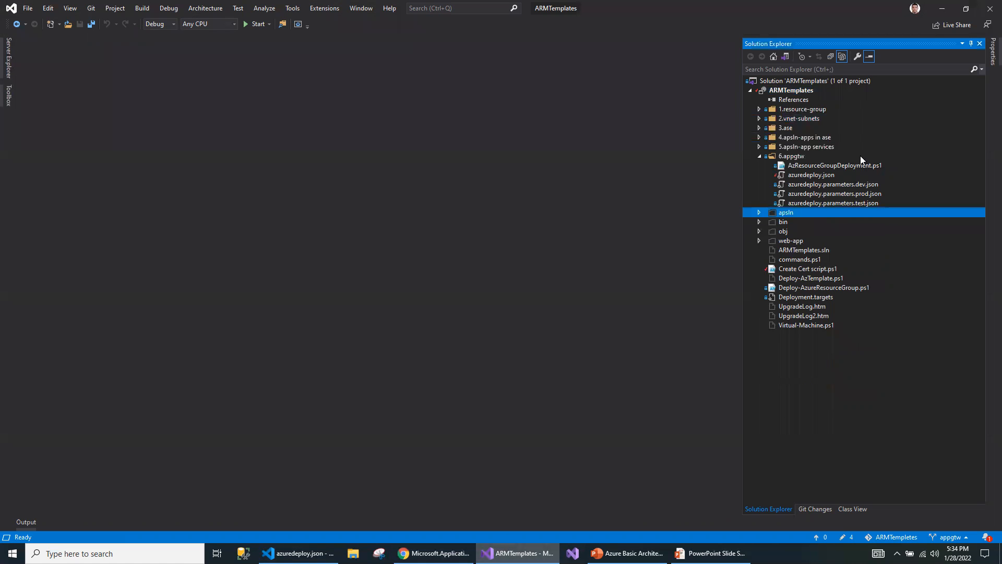
Open azuredeploy.json in the 6.appgtw folder and examine the customTags, resourceGroupName and applicationGatewayName parameters with their default values.
double_click(803, 175)
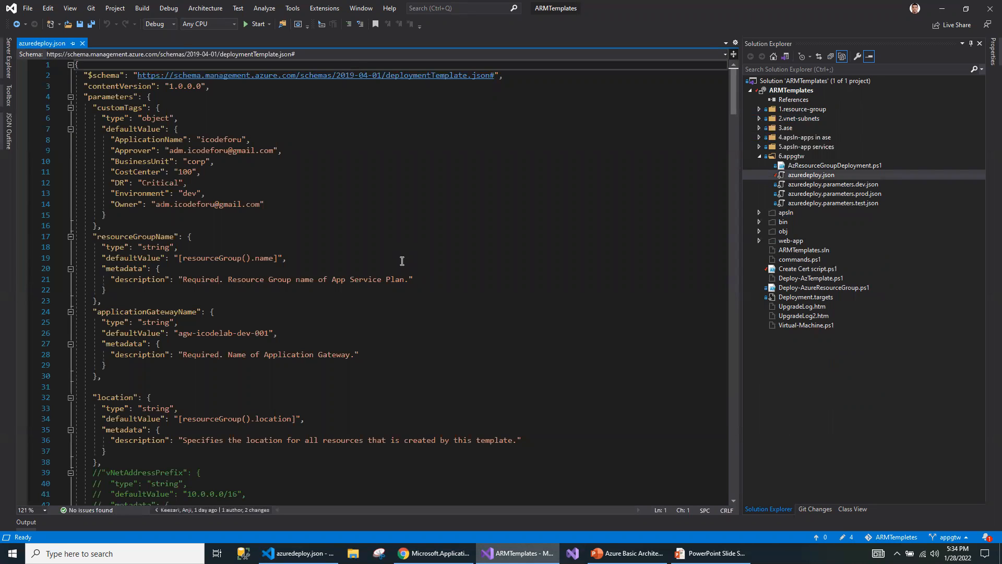
left_click_drag(93, 108, 131, 232)
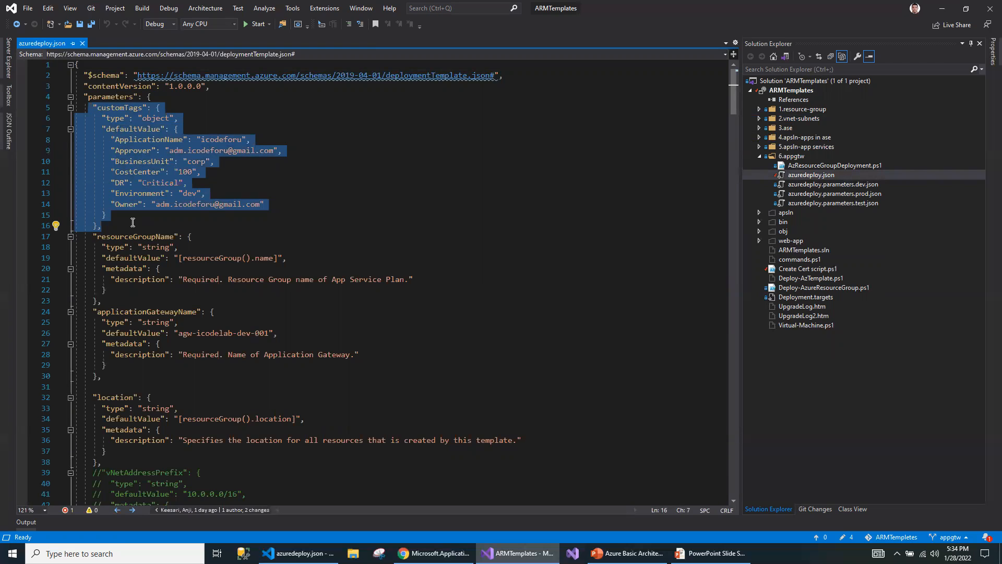
scroll(130, 235, "down", 1)
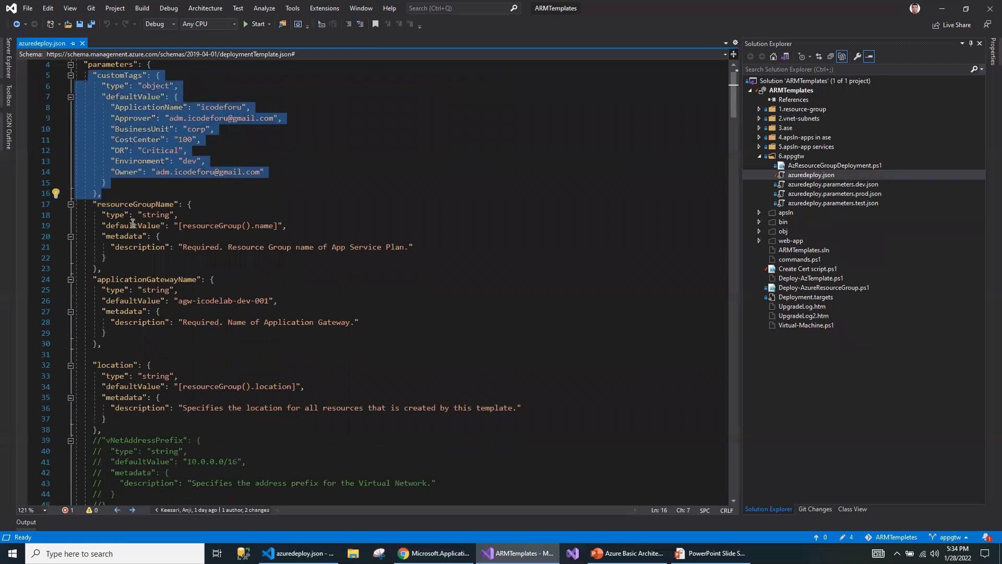
double_click(135, 204)
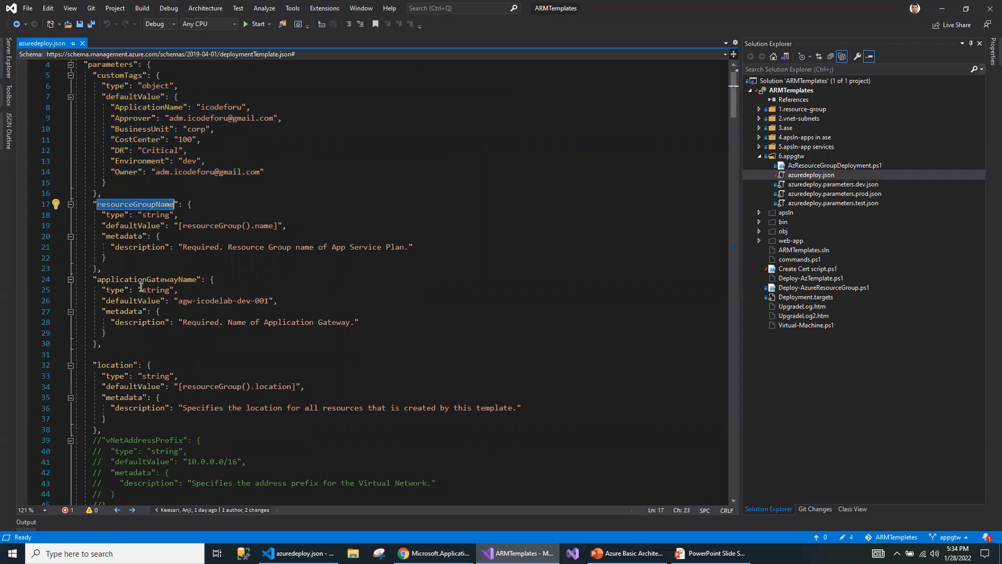
left_click_drag(178, 230, 245, 234)
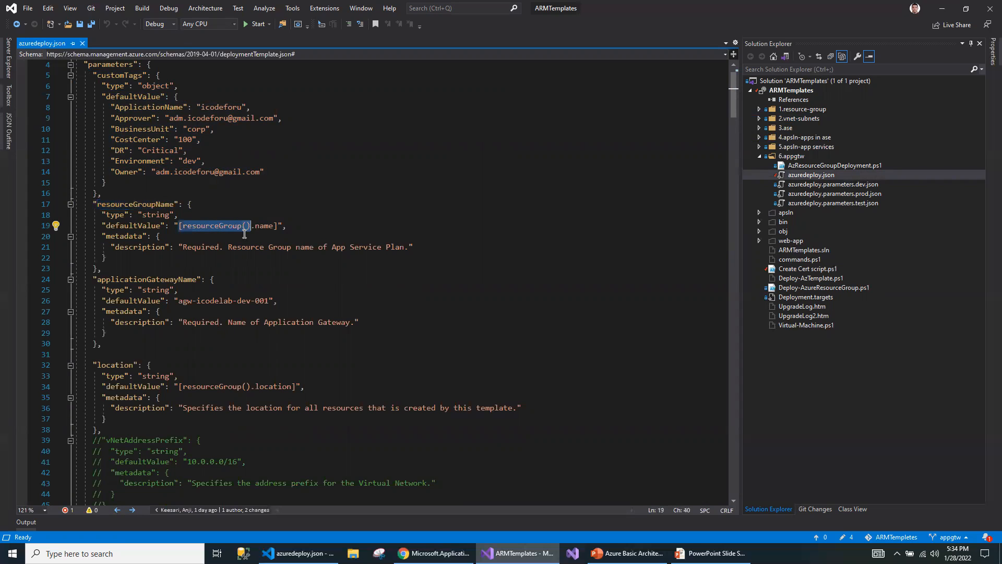
left_click(144, 281)
double_click(144, 282)
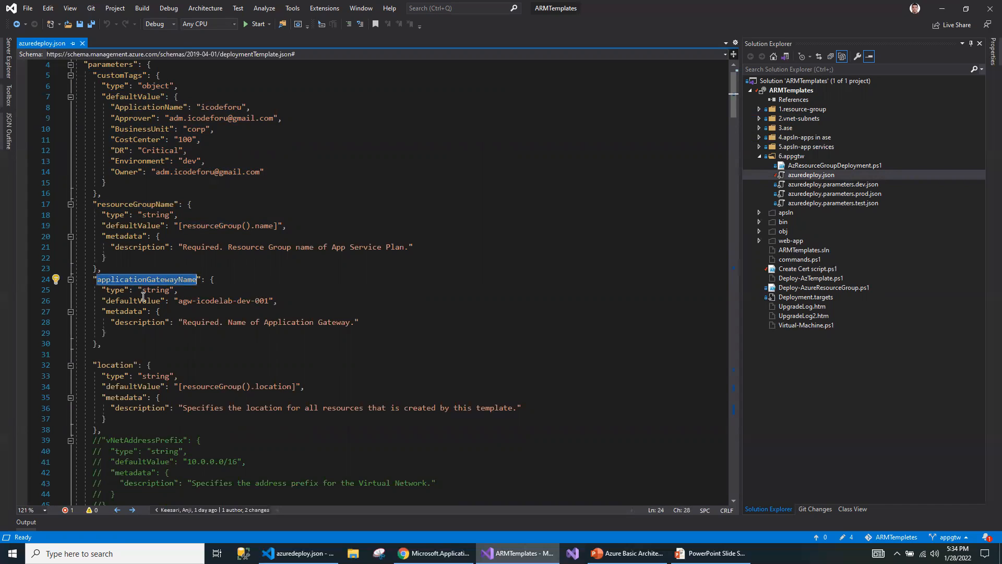
left_click_drag(99, 300, 278, 302)
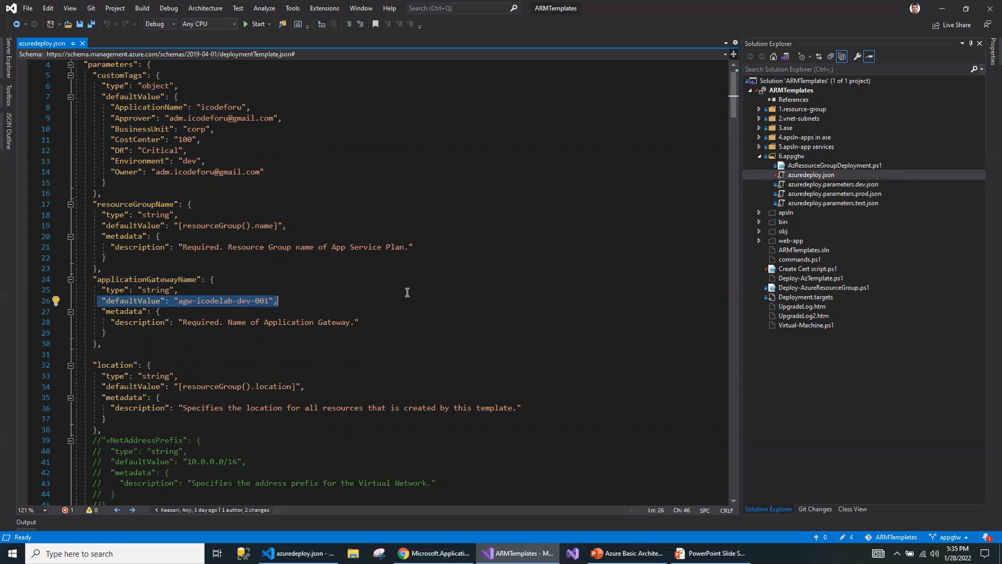
Examine the location, applicationGatewaySize and applicationGatewayCapacity parameters, including their allowed and default values.
scroll(306, 316, "down", 2)
double_click(107, 305)
scroll(132, 331, "down", 6)
double_click(132, 331)
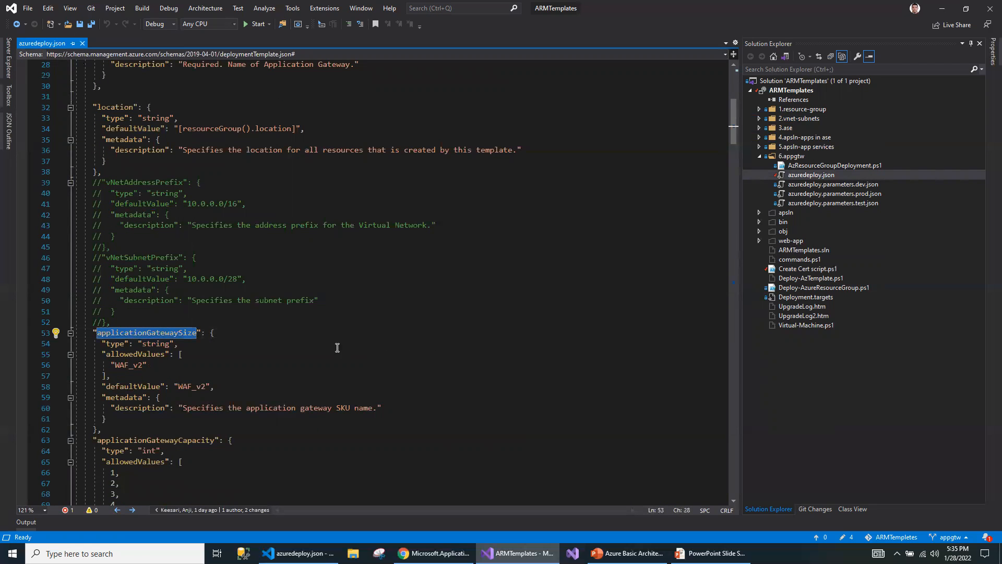
scroll(339, 346, "down", 1)
double_click(130, 333)
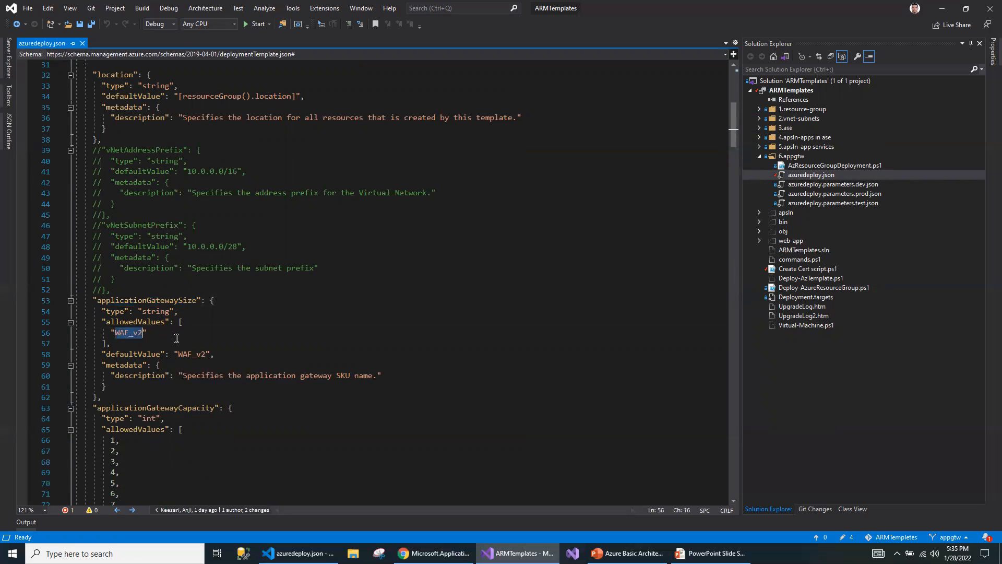
scroll(176, 339, "down", 5)
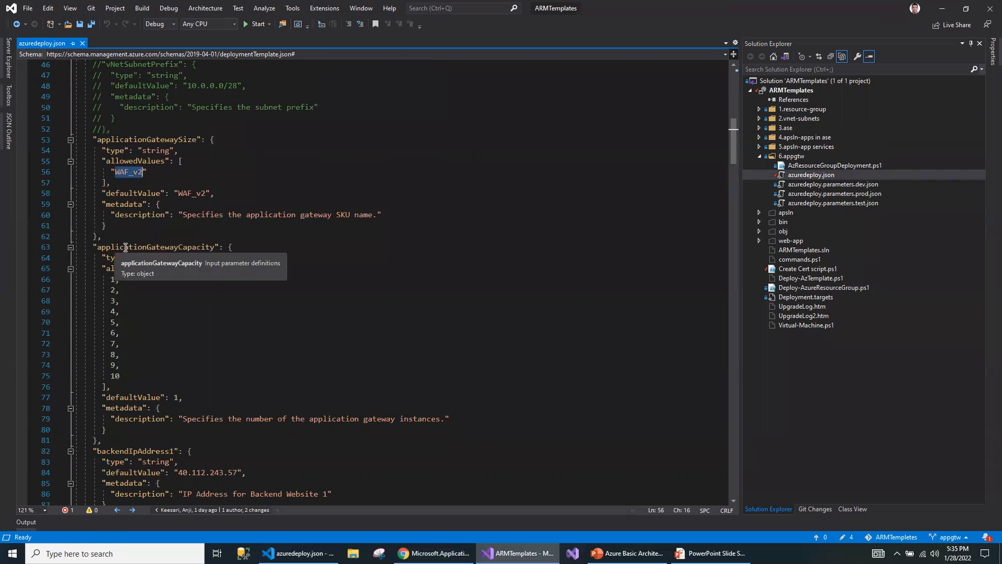
double_click(125, 248)
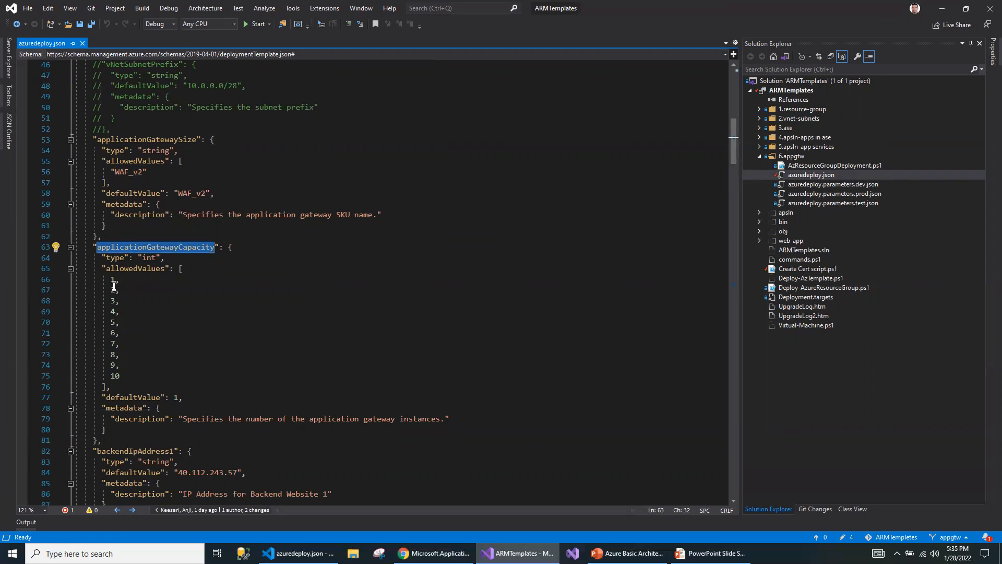
left_click_drag(110, 280, 184, 398)
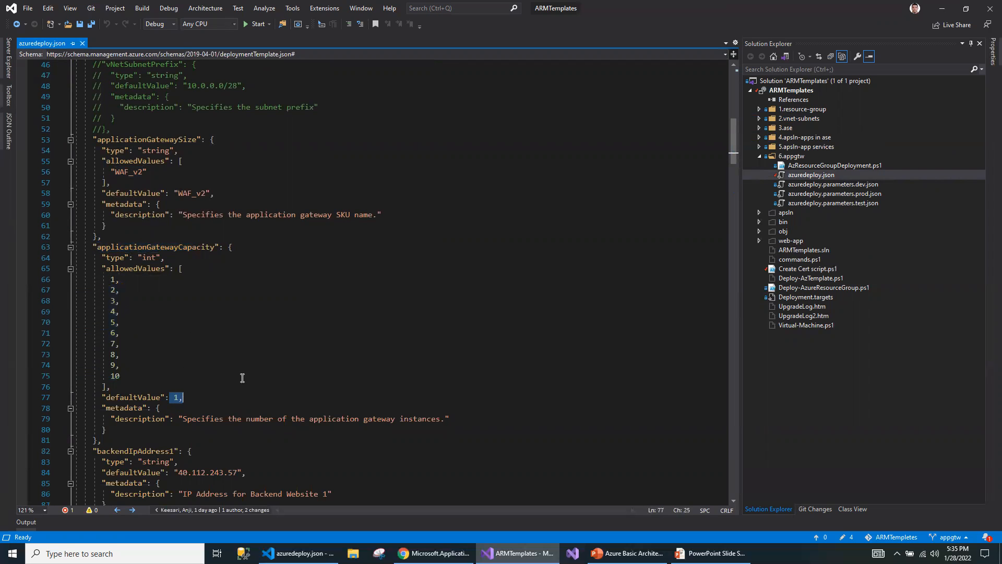
Examine the backendIpAddress1 parameter and its default IP address in the gateway template.
scroll(242, 377, "down", 5)
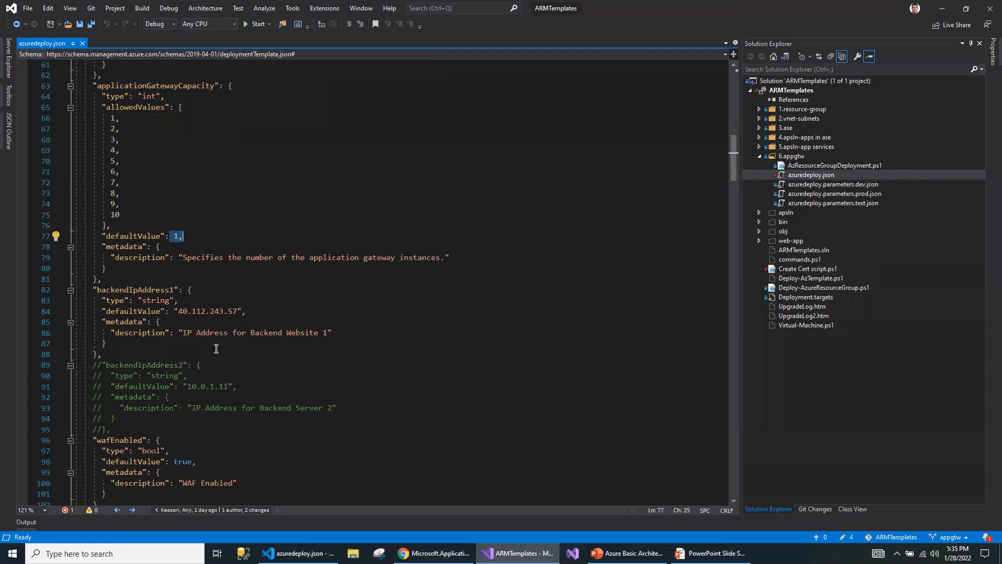
double_click(131, 290)
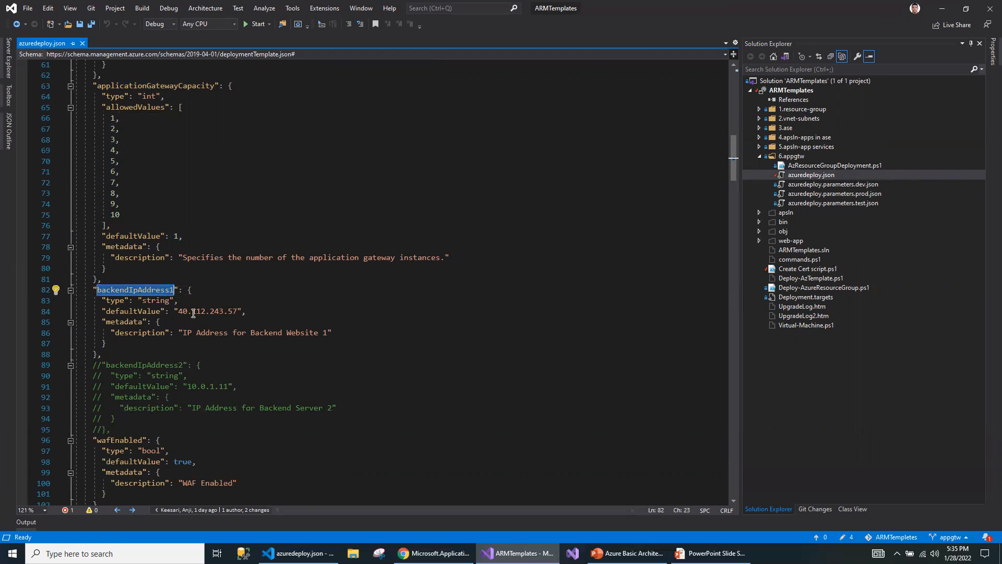
left_click_drag(178, 312, 238, 313)
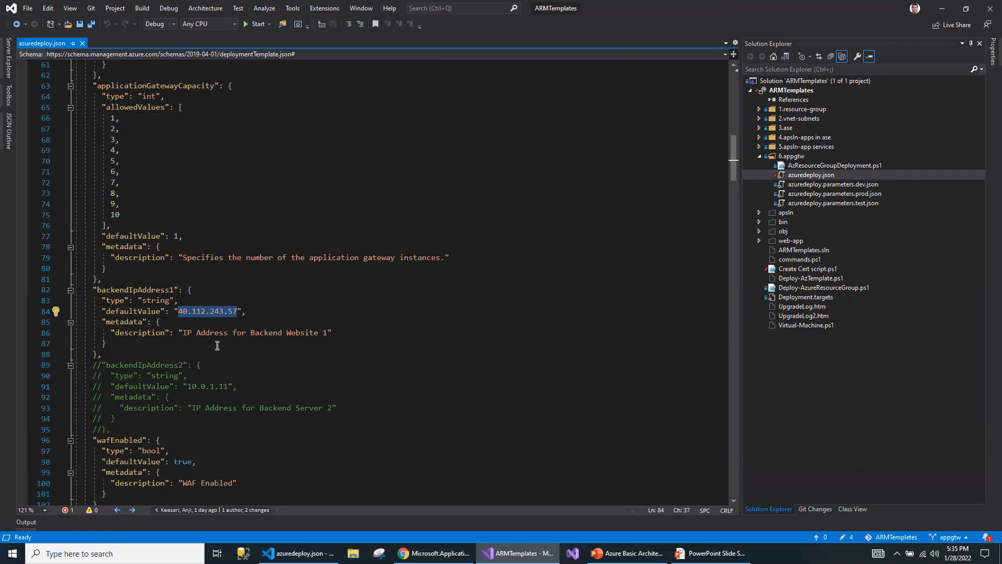
double_click(131, 289)
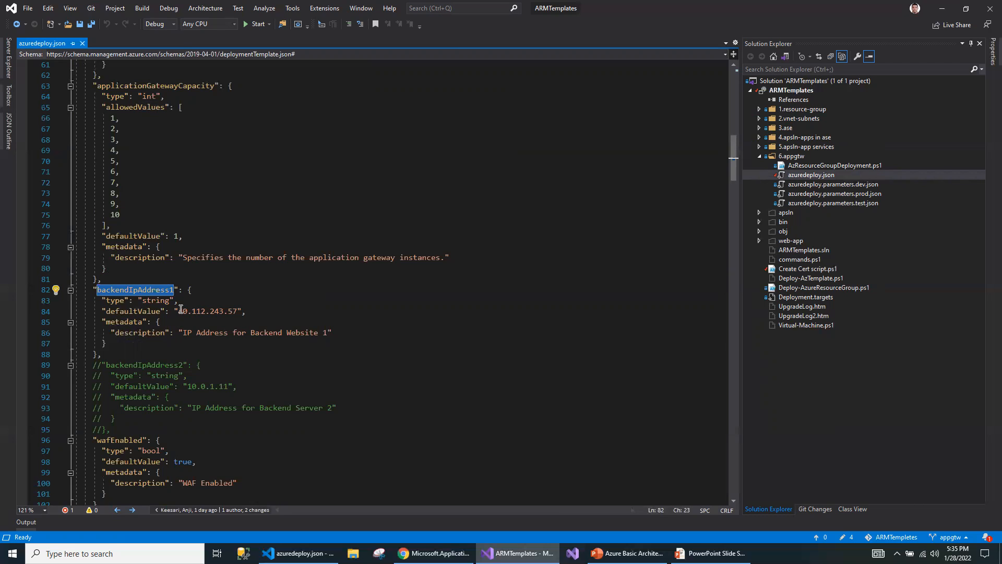
Review the backendIpAddress1, wafEnabled, wafMode and wafRuleSetType parameters and their default values in azuredeploy.json.
left_click_drag(179, 310, 183, 311)
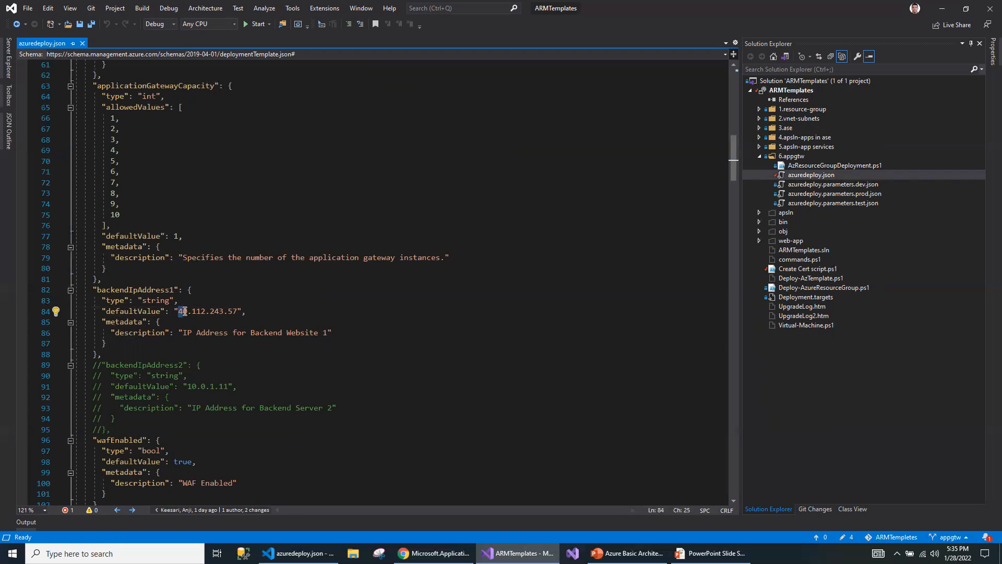
left_click_drag(184, 311, 236, 312)
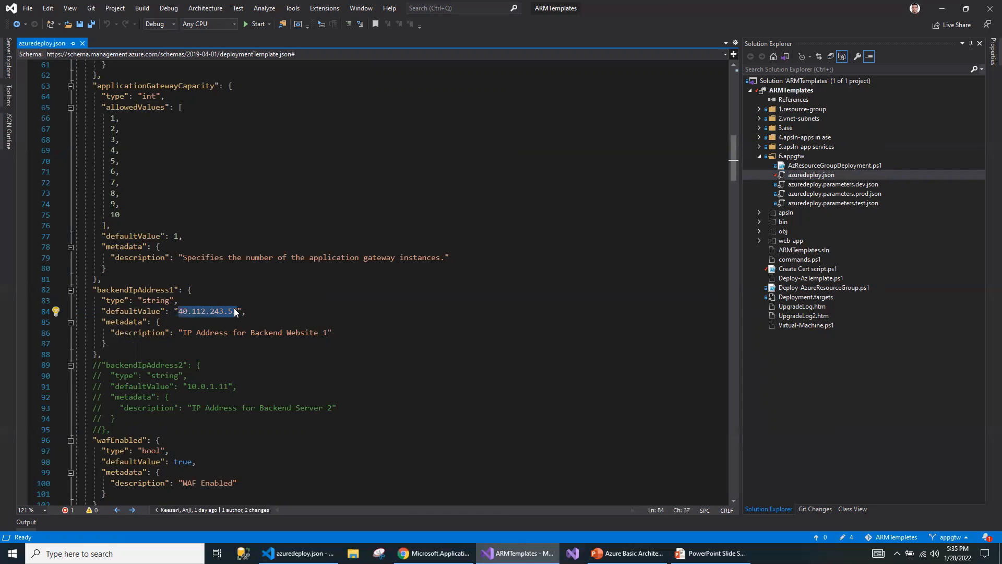
scroll(213, 312, "down", 6)
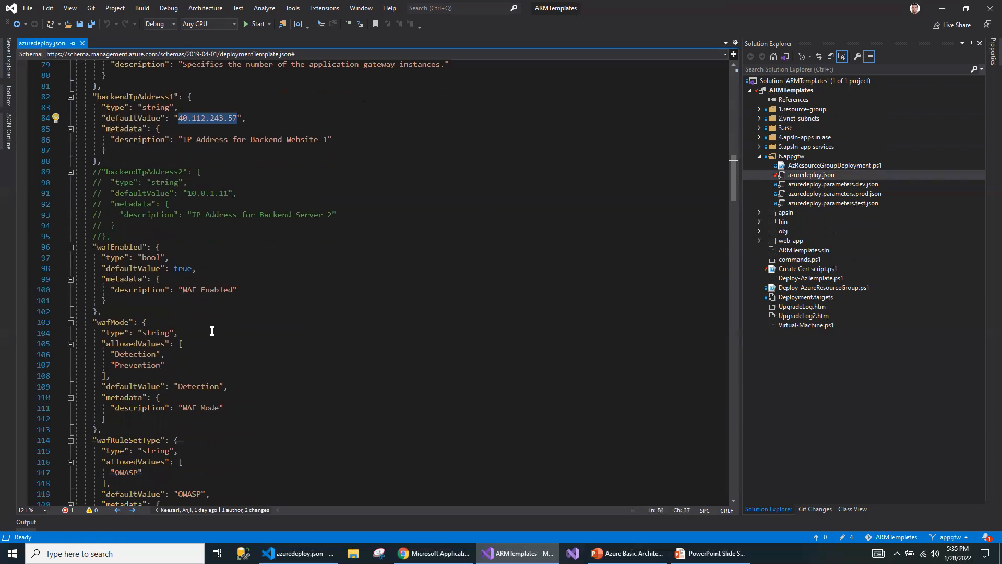
double_click(128, 251)
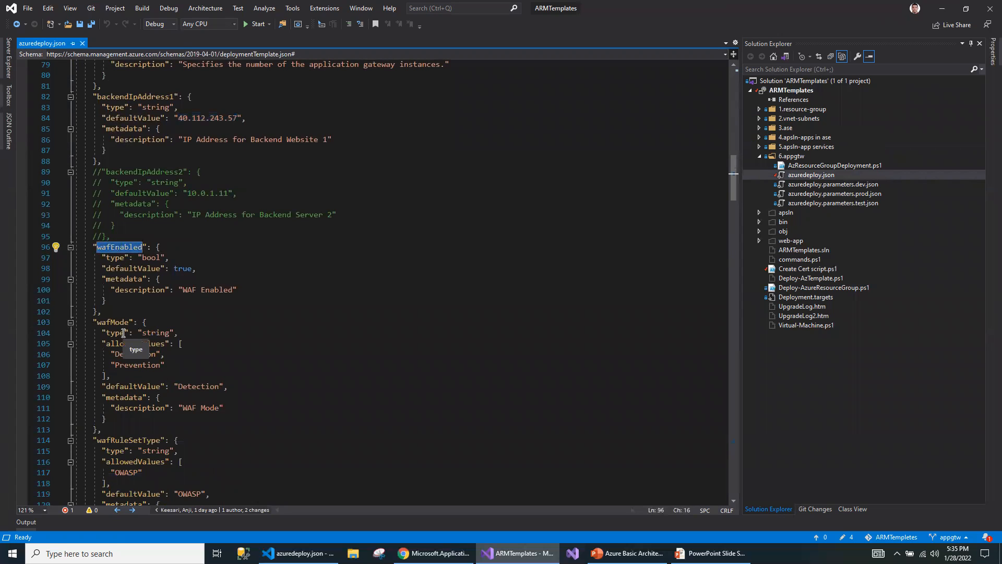
double_click(183, 268)
double_click(115, 322)
double_click(134, 356)
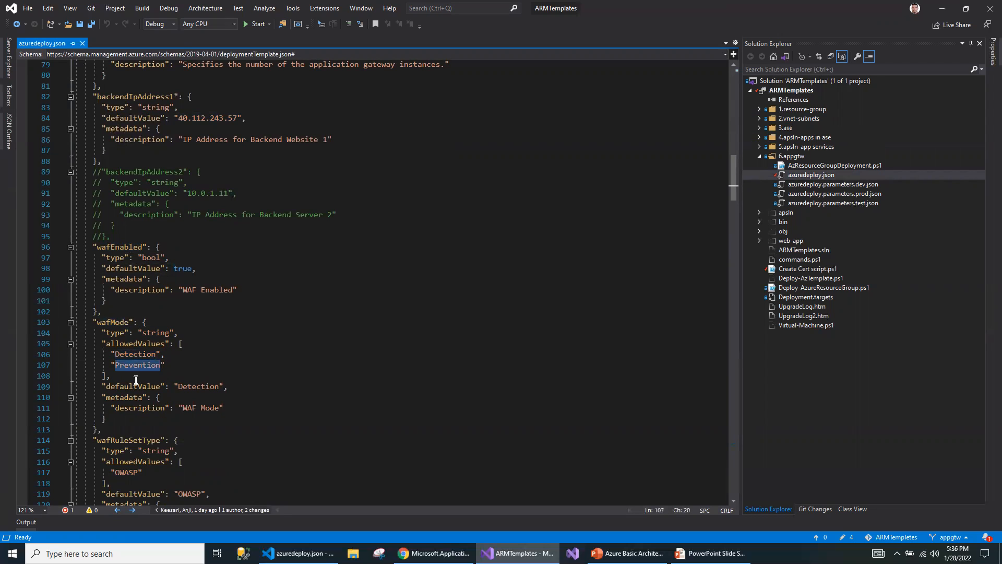
double_click(204, 389)
scroll(279, 385, "down", 5)
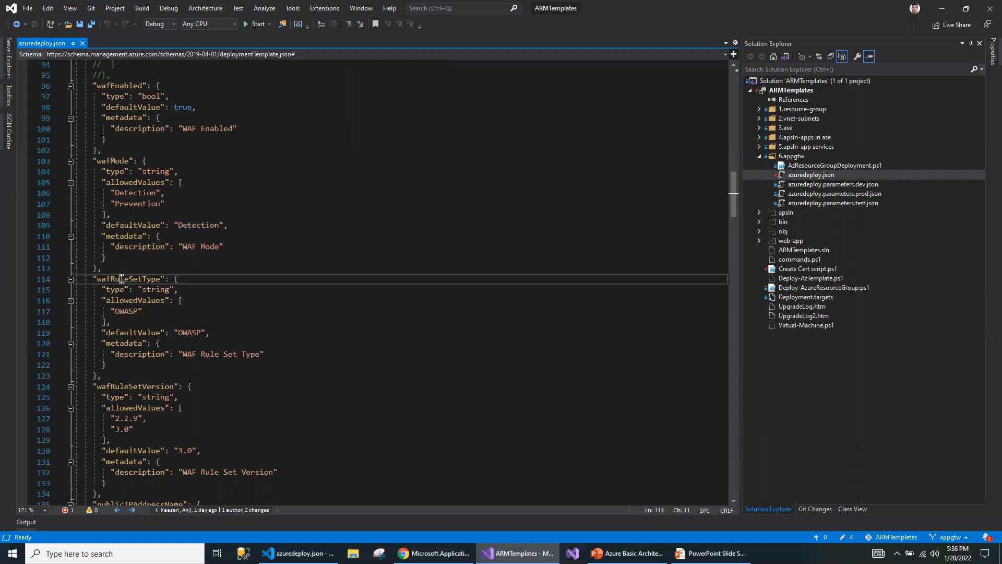
double_click(128, 278)
double_click(185, 332)
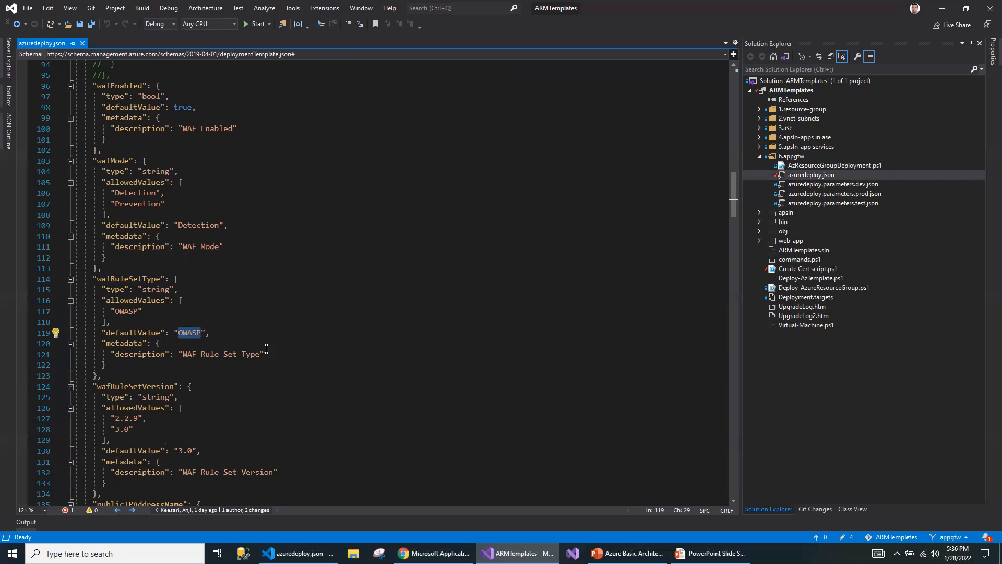
Switch to the Azure portal and view the configuration and web application firewall settings of application gateway agw-icodelab-dev-001.
left_click(434, 552)
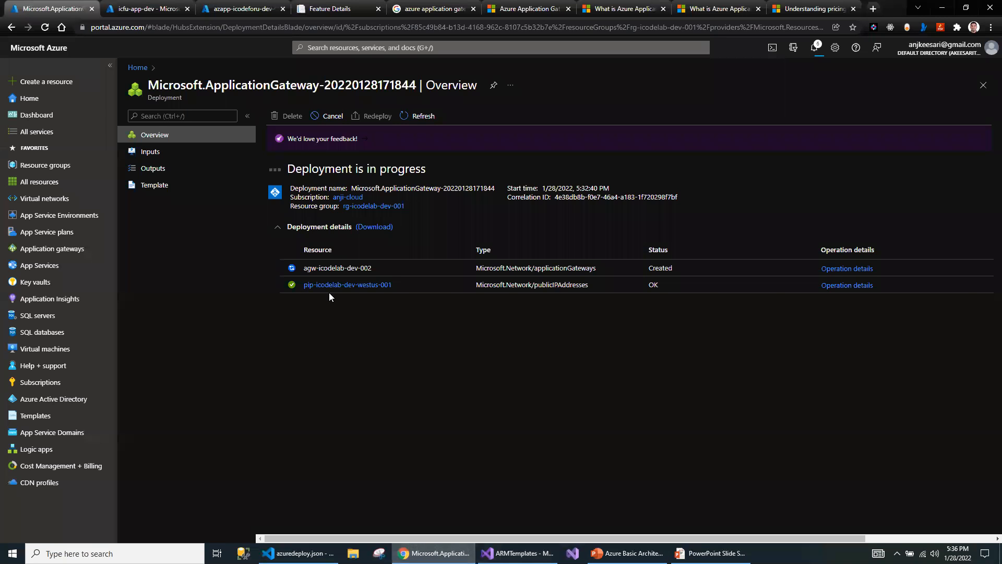
left_click(43, 250)
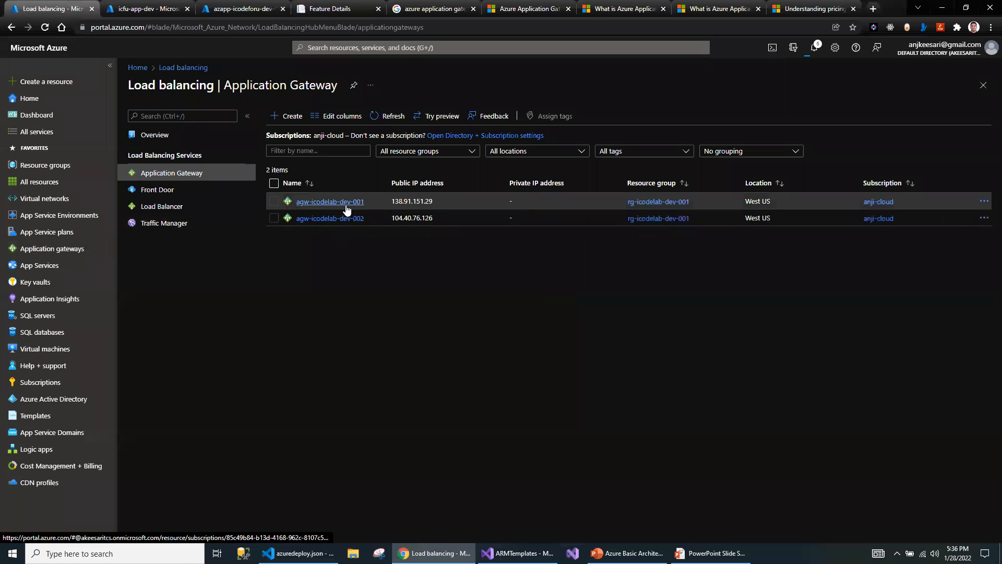
left_click(342, 203)
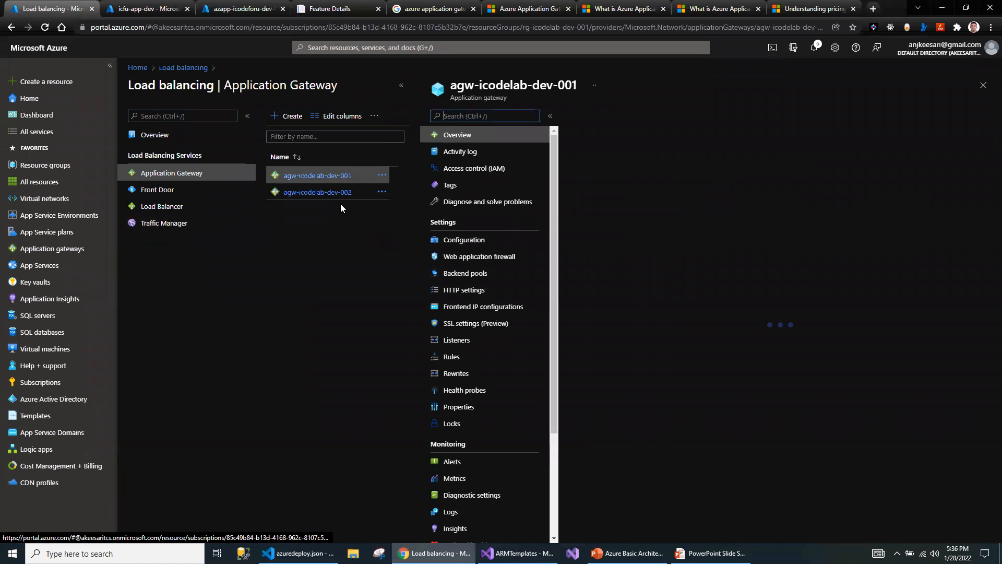
left_click(469, 241)
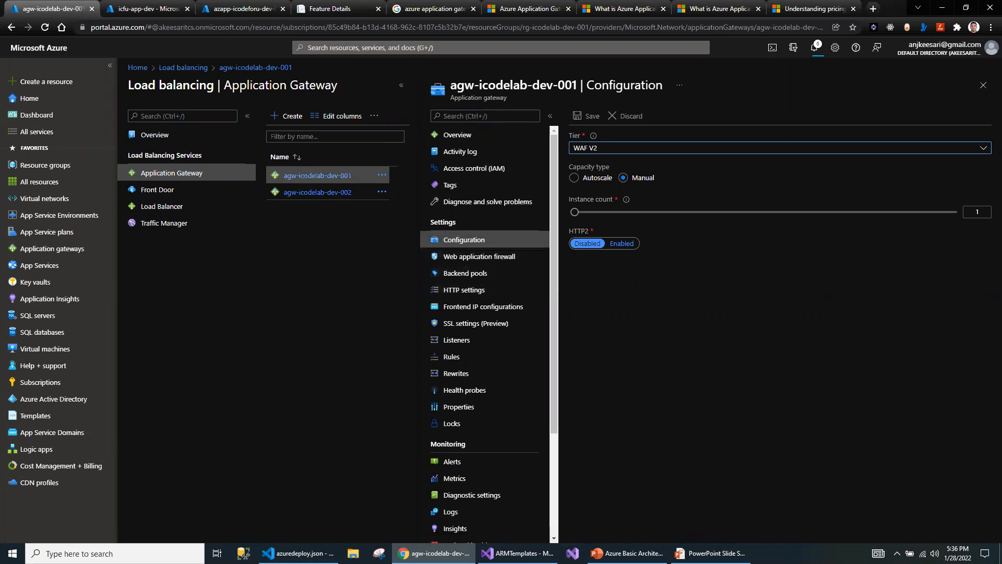
left_click(460, 258)
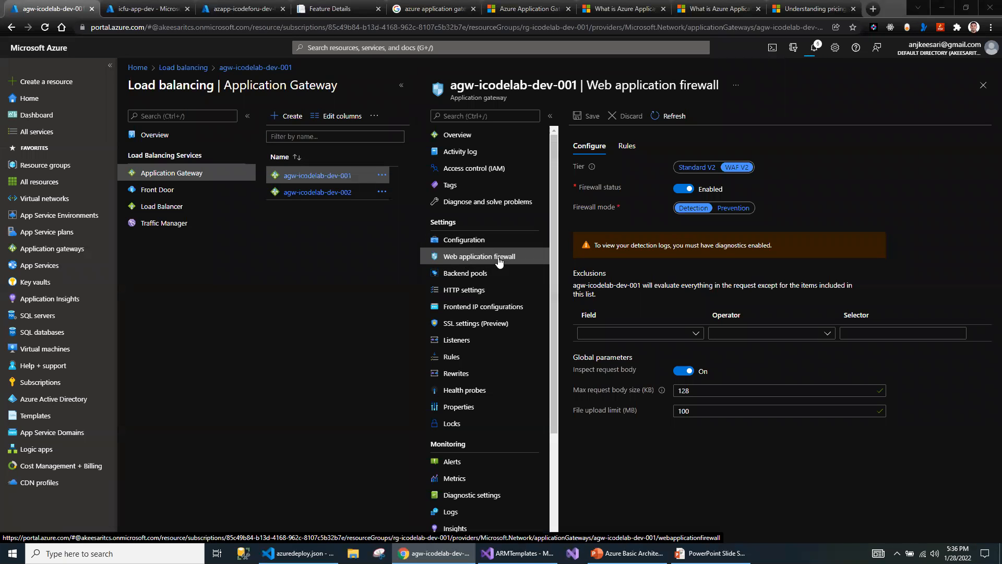
Review the available rule sets in the web application firewall rules, keeping OWASP 3.0 selected.
left_click(628, 148)
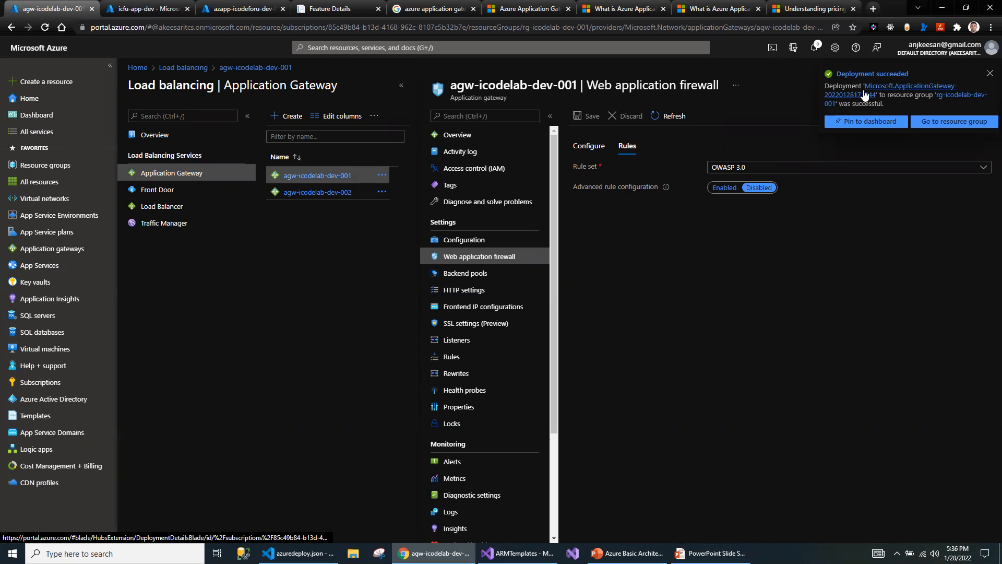
left_click(733, 167)
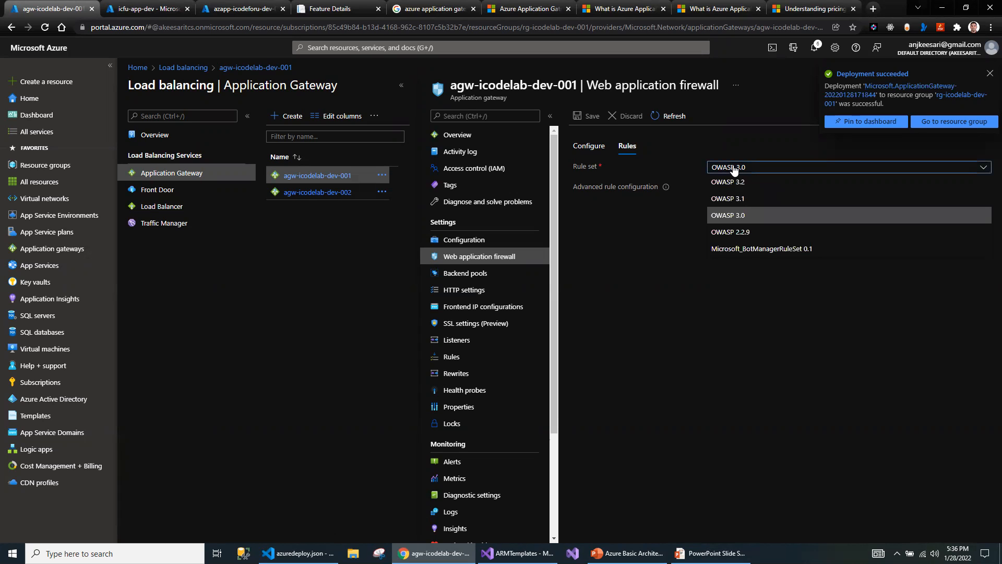
left_click(736, 216)
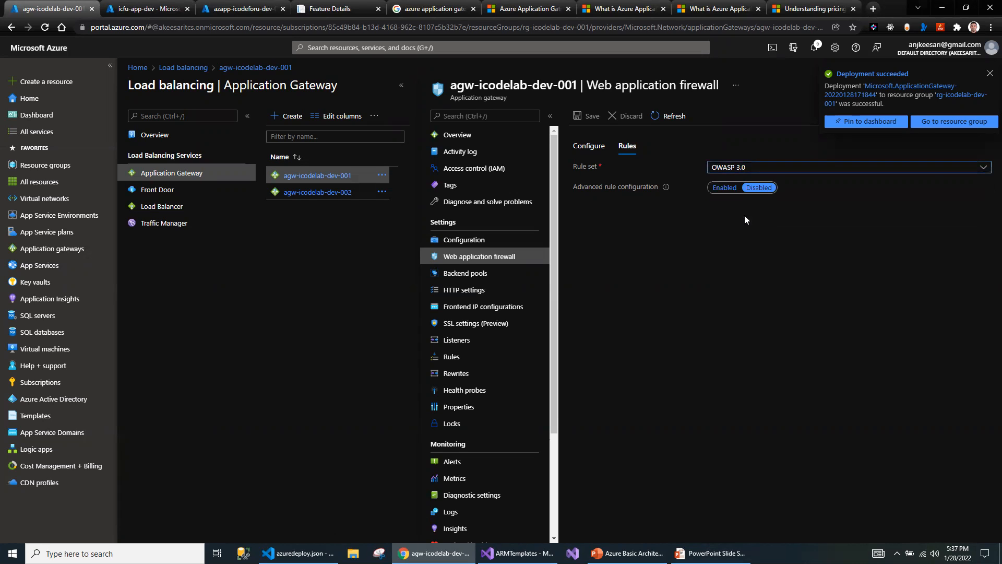
left_click(739, 167)
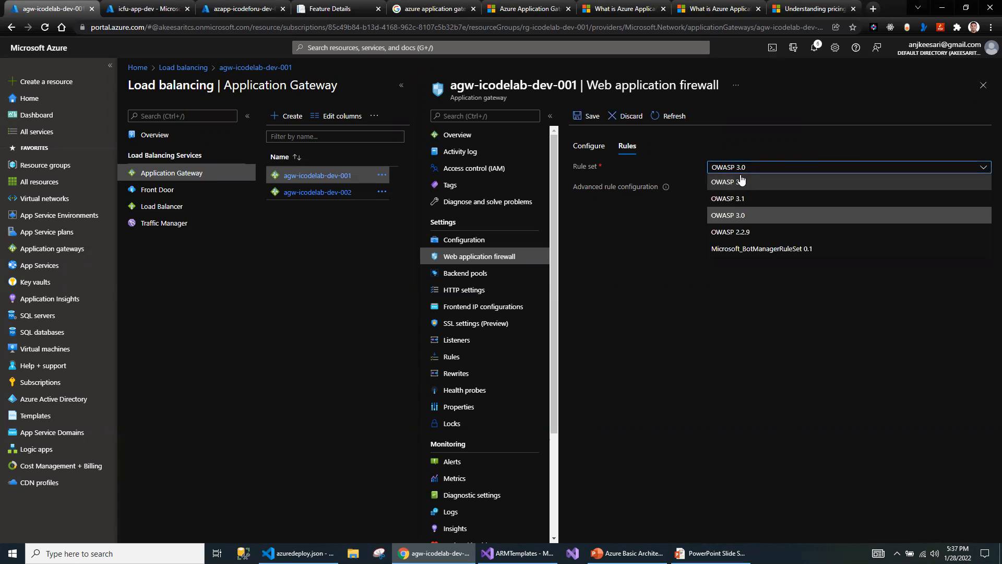
left_click(743, 217)
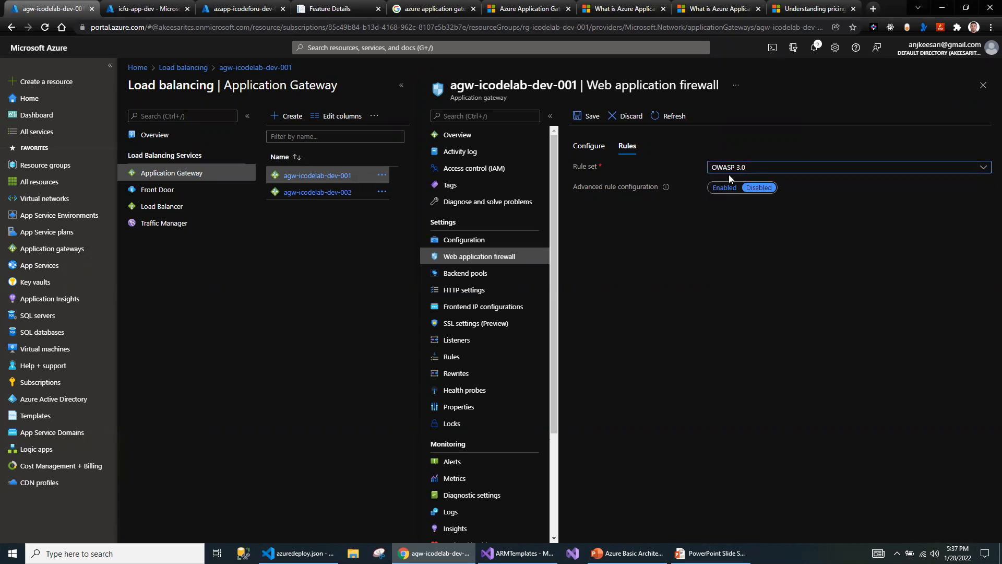
Enable advanced rule configuration and examine the individual rules in the REQUEST-941-APPLICATION-ATTACK-XSS group.
left_click(722, 188)
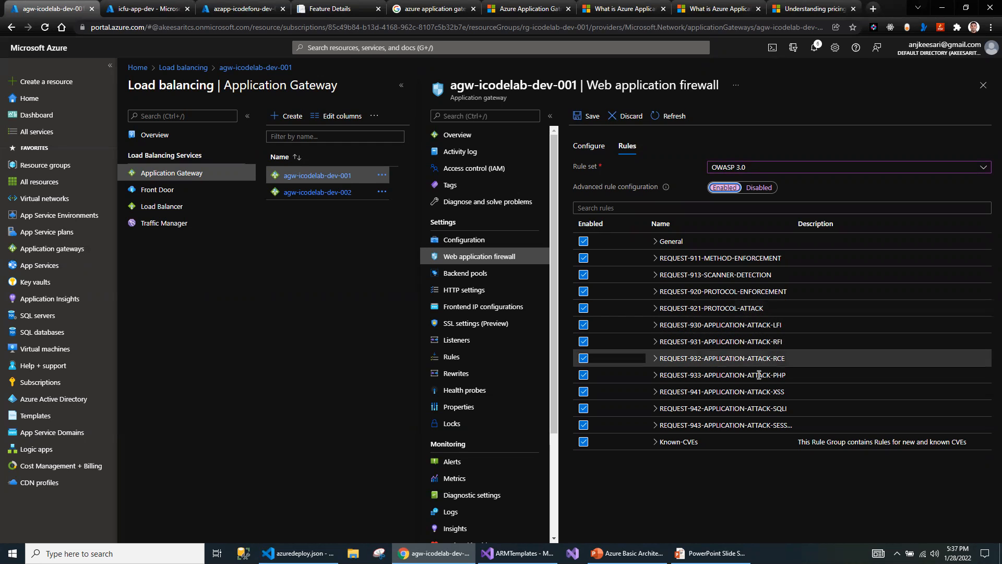
left_click_drag(767, 409, 796, 389)
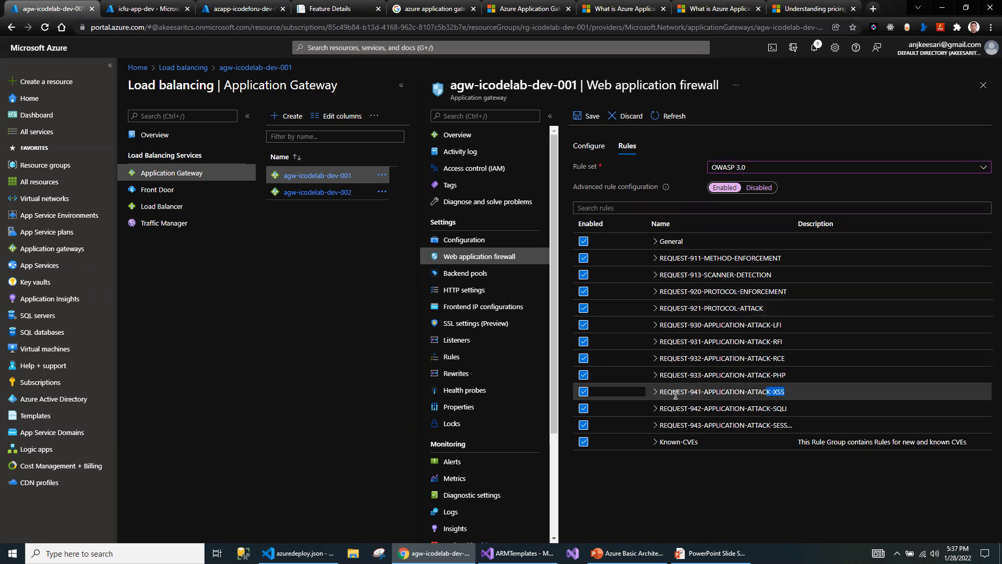
left_click(655, 392)
scroll(653, 407, "down", 2)
scroll(653, 412, "down", 5)
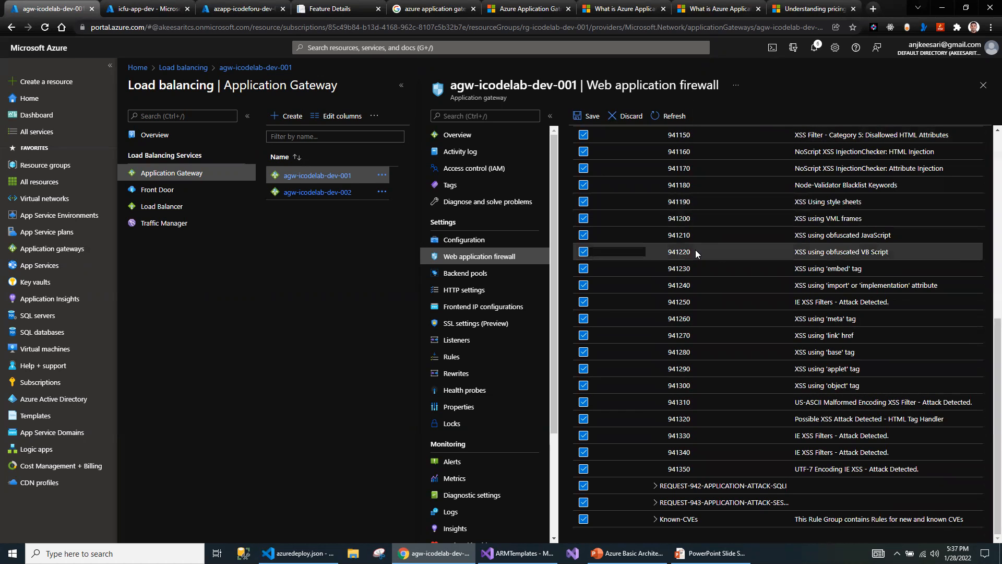
scroll(637, 281, "up", 7)
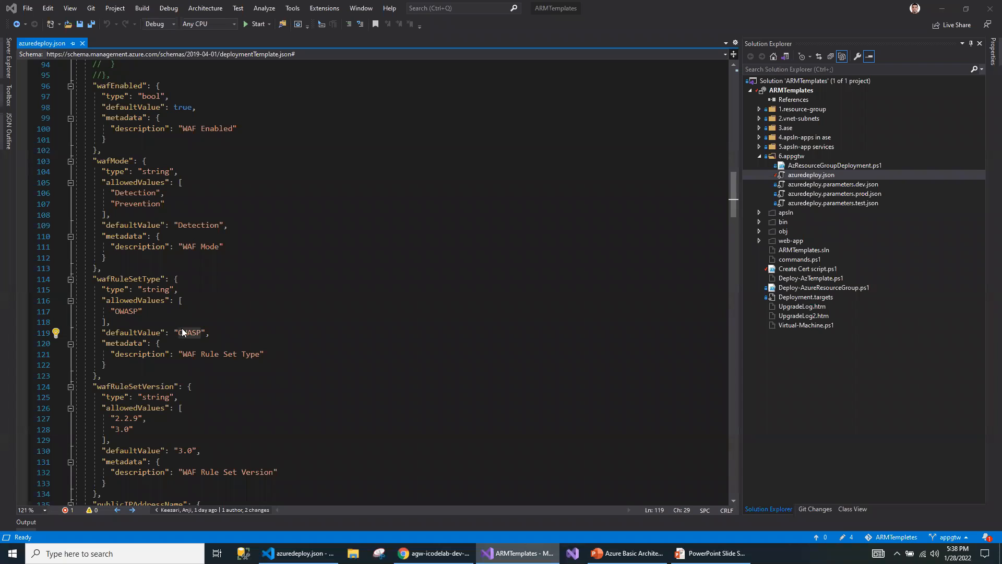
Switch back to Visual Studio and review the wafRuleSetType default and the wafRuleSetVersion allowed and default values.
double_click(191, 335)
scroll(246, 364, "down", 3)
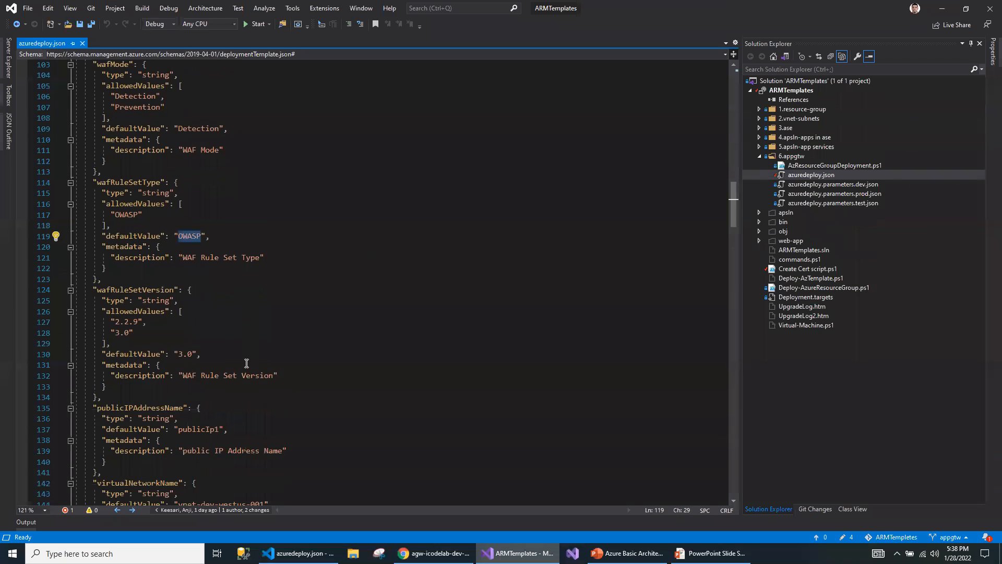
scroll(246, 364, "down", 1)
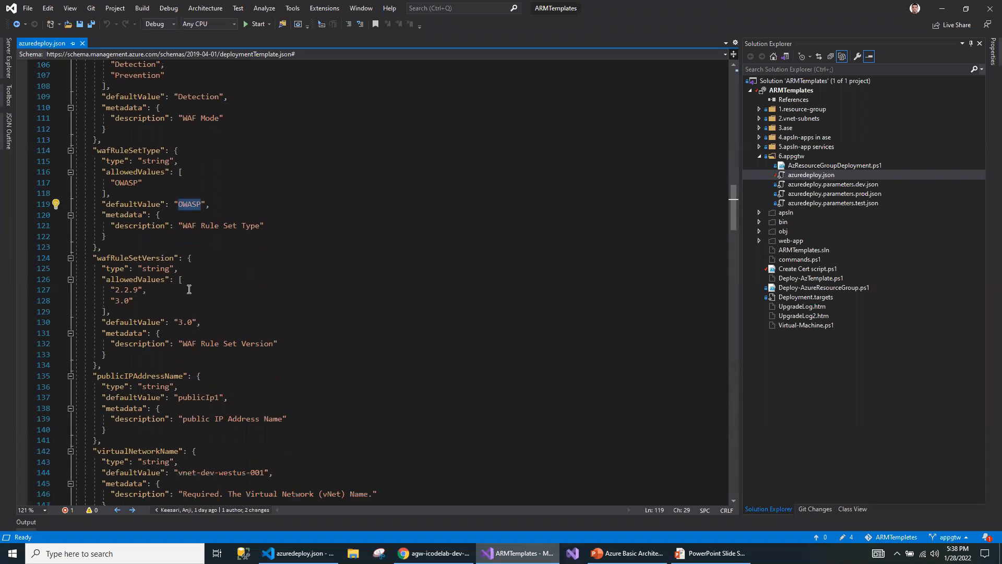
double_click(124, 261)
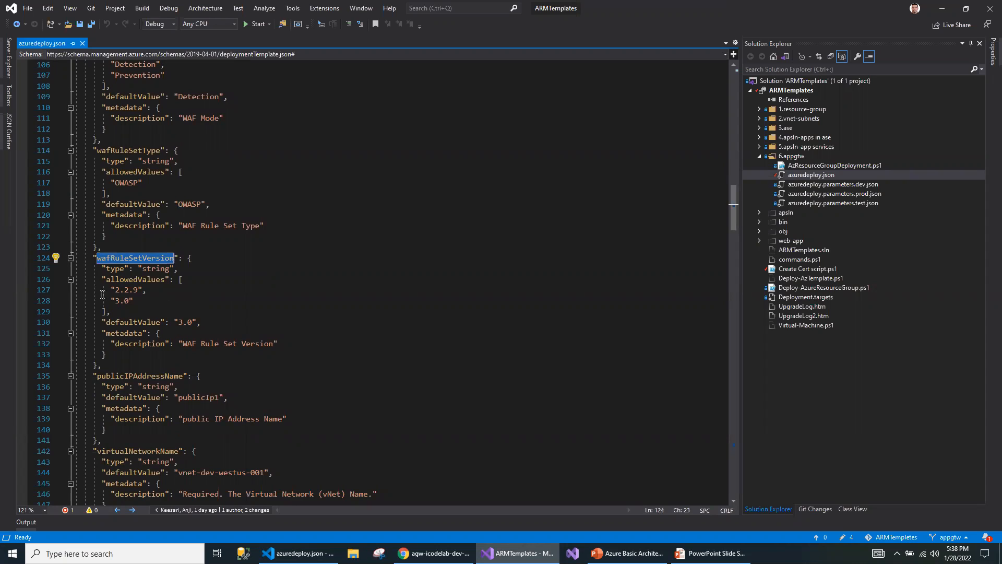
double_click(118, 301)
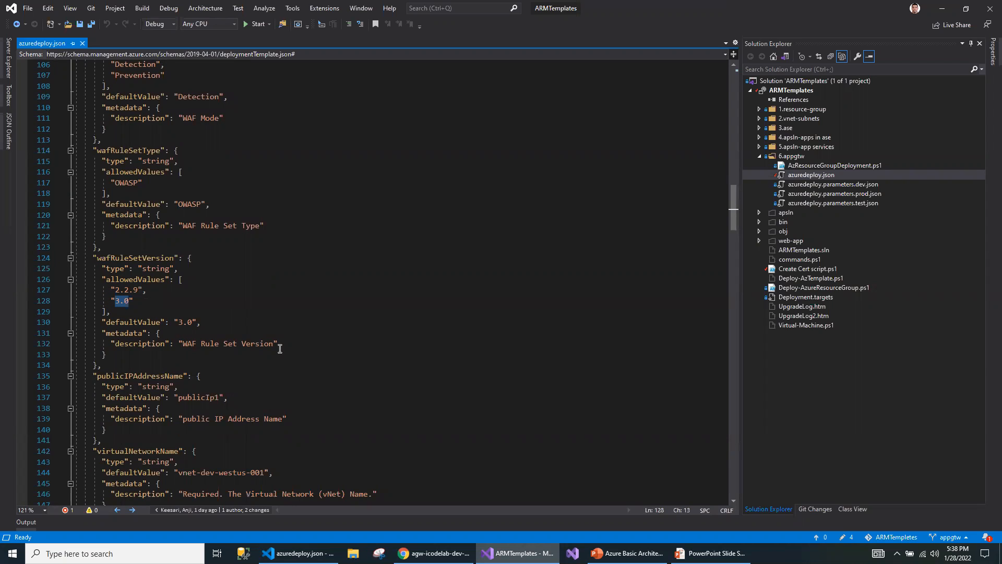
double_click(182, 322)
scroll(188, 367, "down", 2)
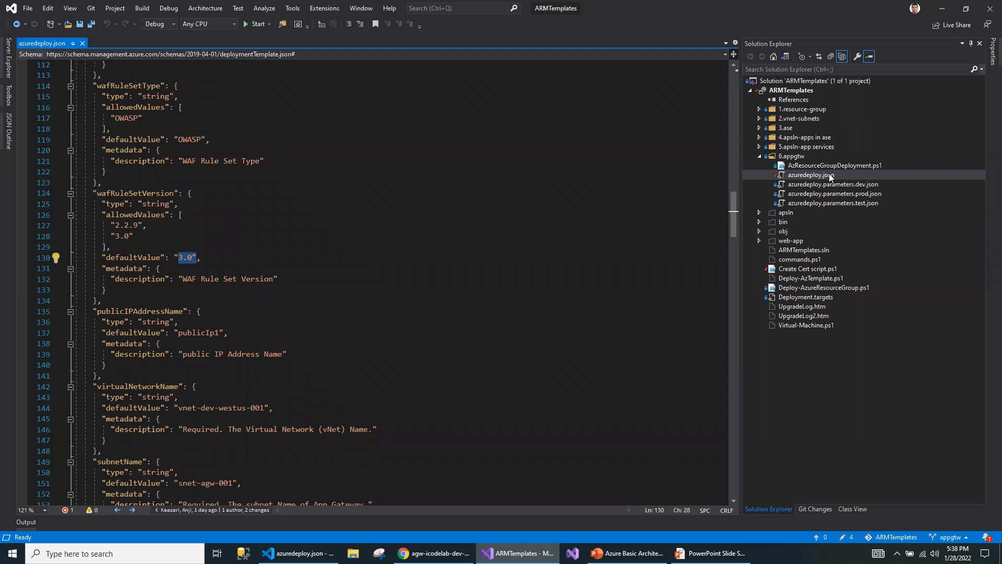
Examine the publicIPAddressName, virtualNetworkName and subnetName parameters in the template, including the default public IP and virtual network names.
scroll(293, 311, "down", 1)
double_click(141, 279)
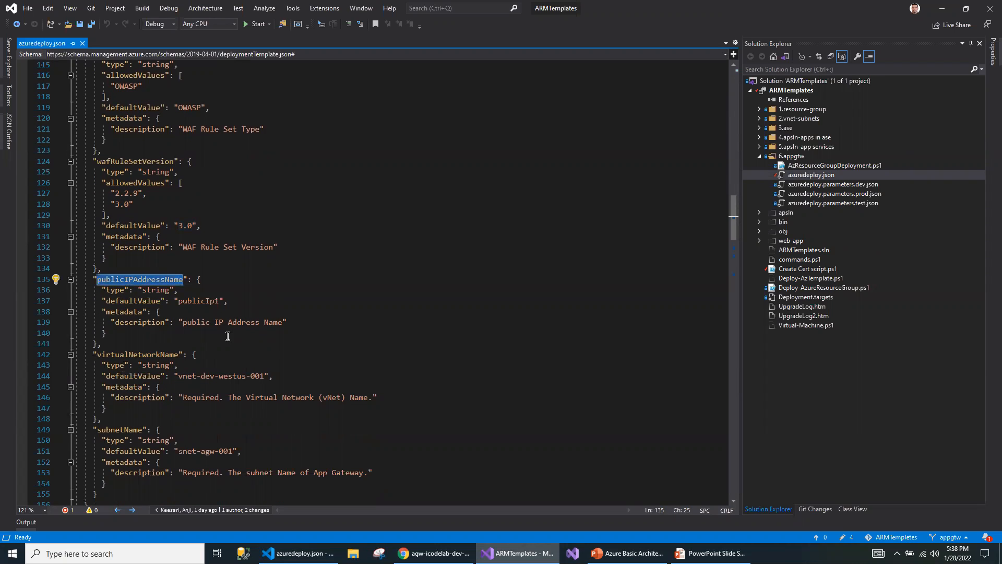
double_click(204, 301)
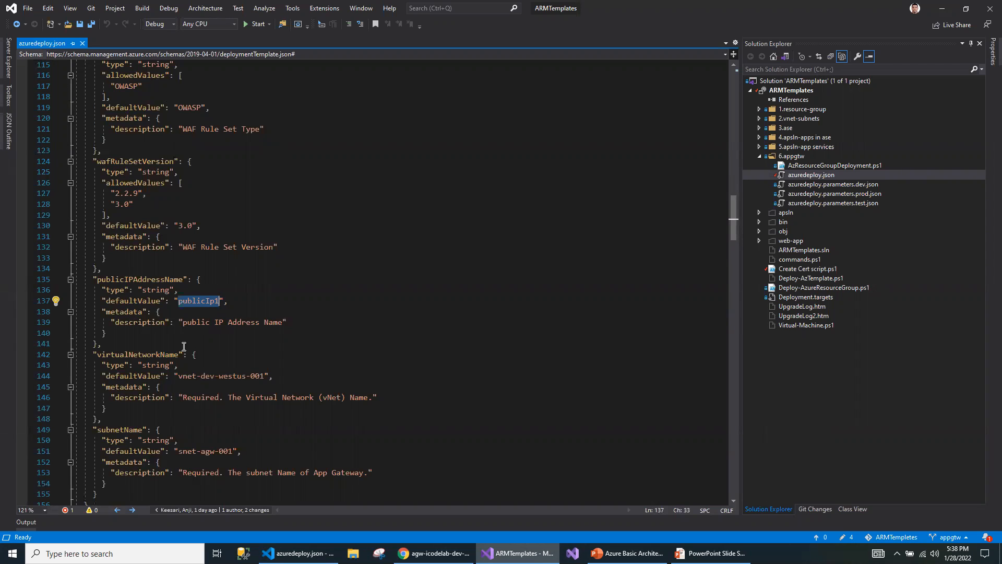
double_click(132, 355)
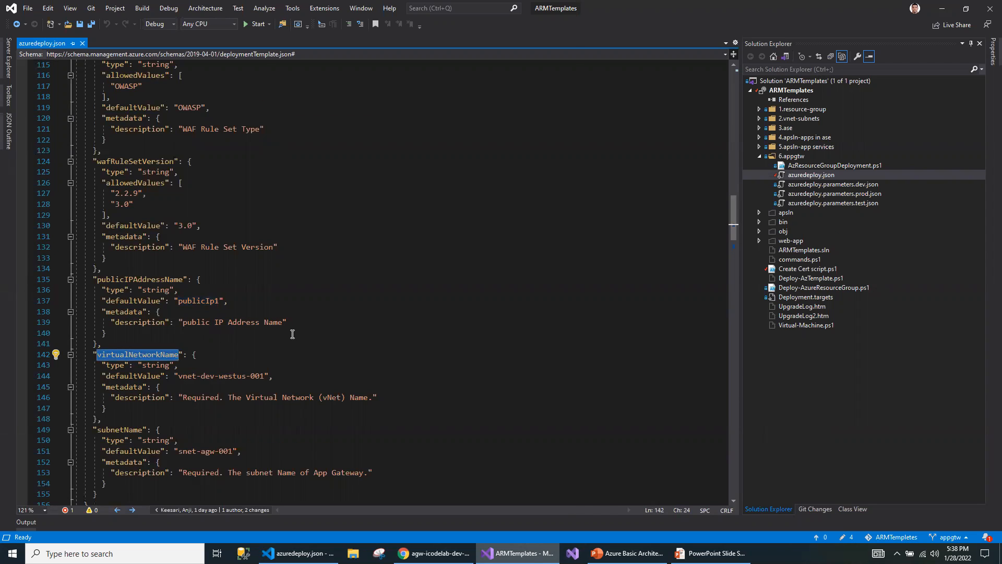
scroll(292, 334, "down", 2)
left_click_drag(178, 311, 265, 311)
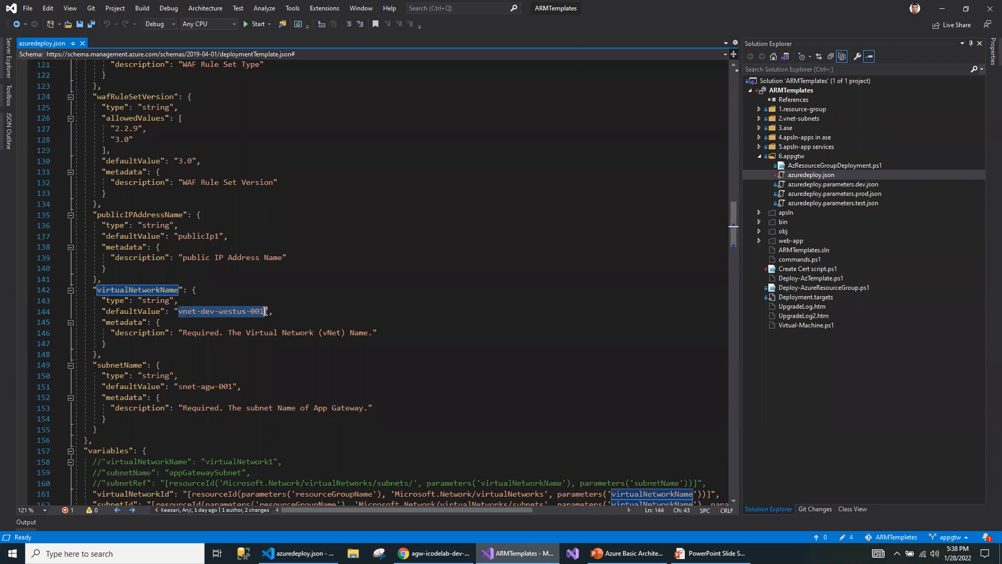
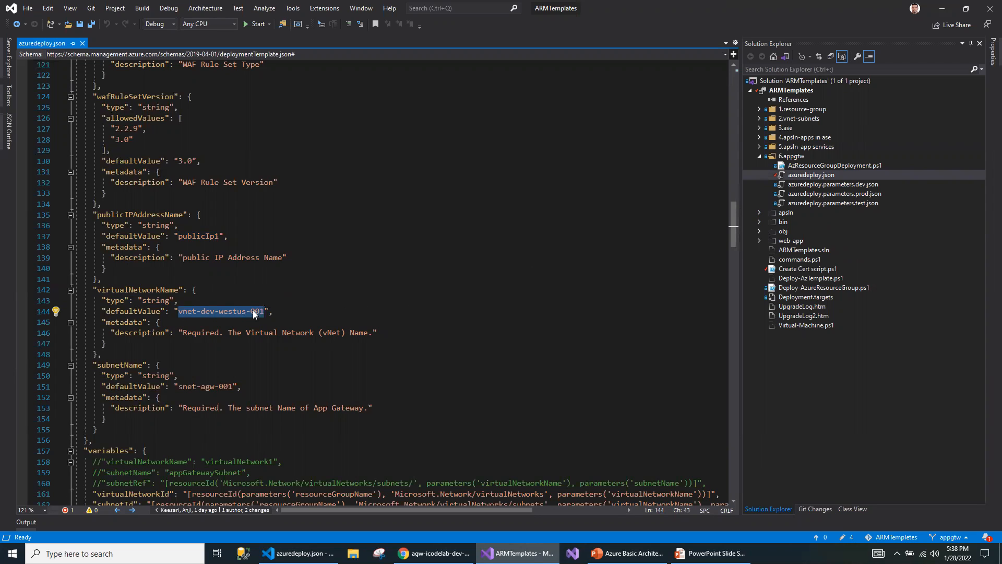
scroll(253, 313, "down", 1)
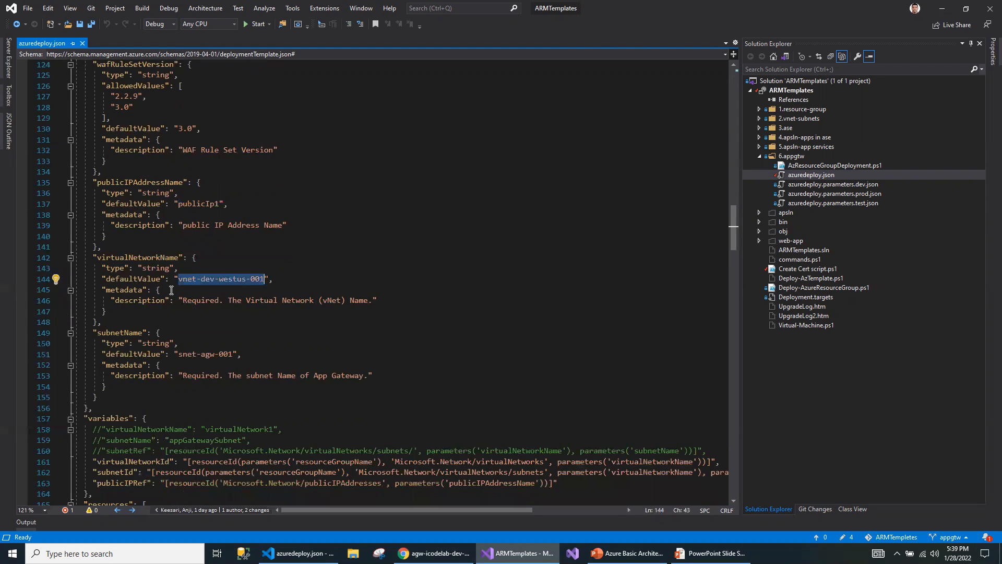
double_click(133, 257)
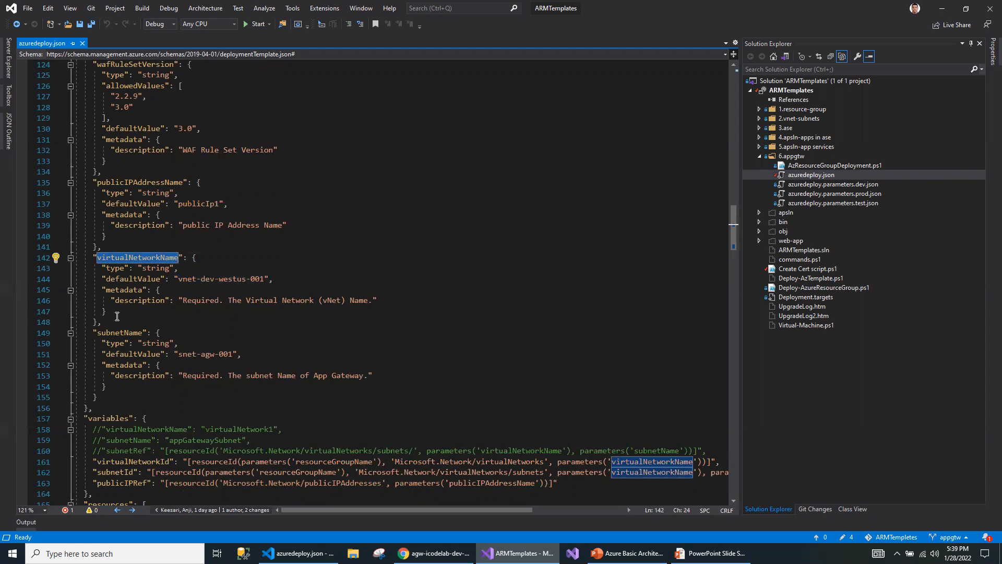
double_click(119, 332)
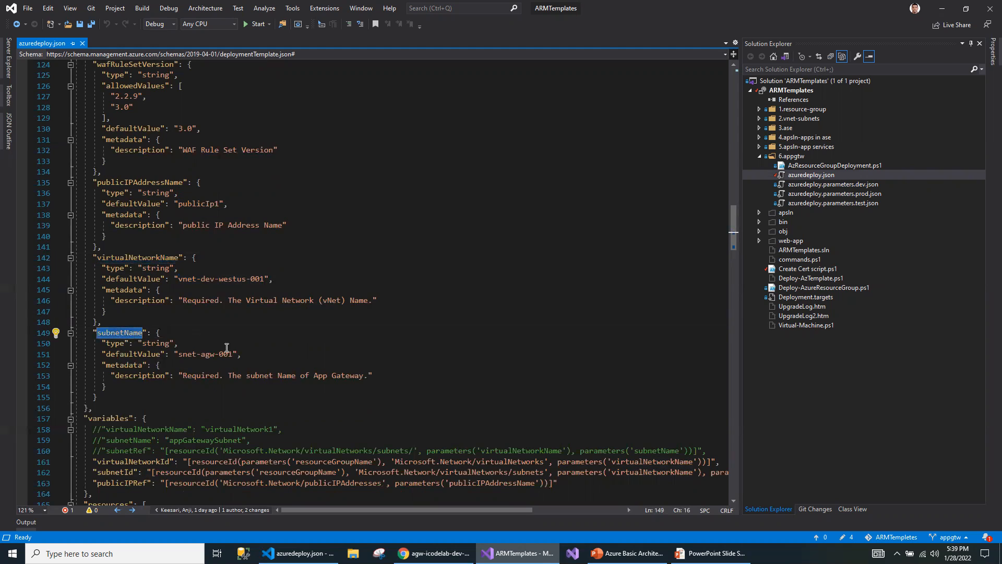
scroll(229, 354, "down", 2)
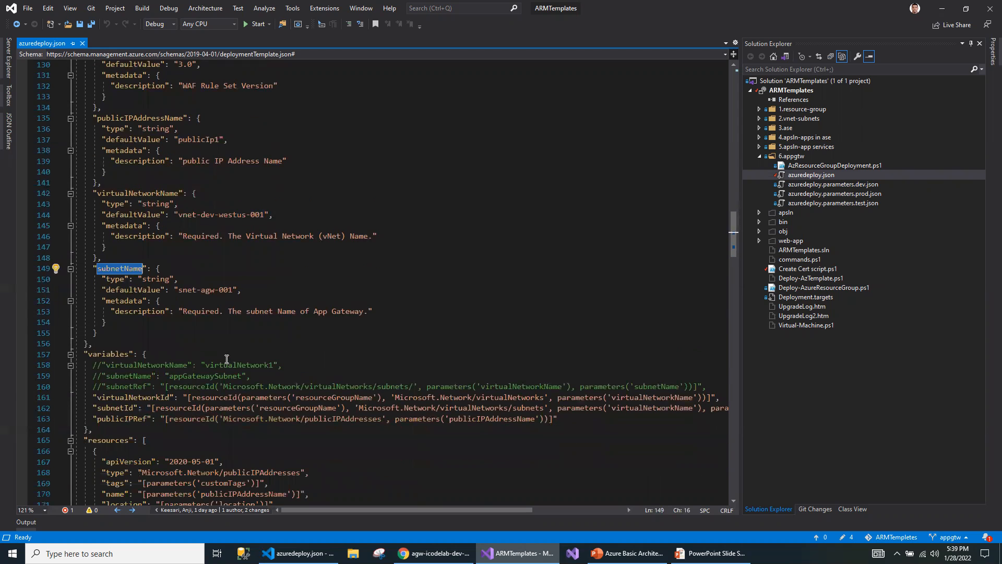
Examine how the subnetId variable builds its resource ID from the resource group, subnet resource type, virtual network name and subnet name.
scroll(218, 364, "down", 1)
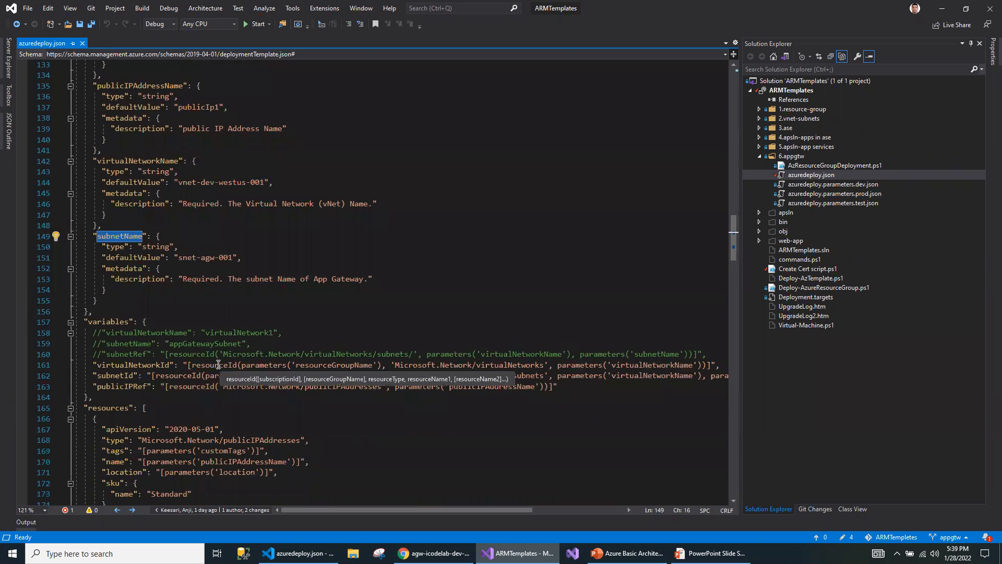
double_click(124, 376)
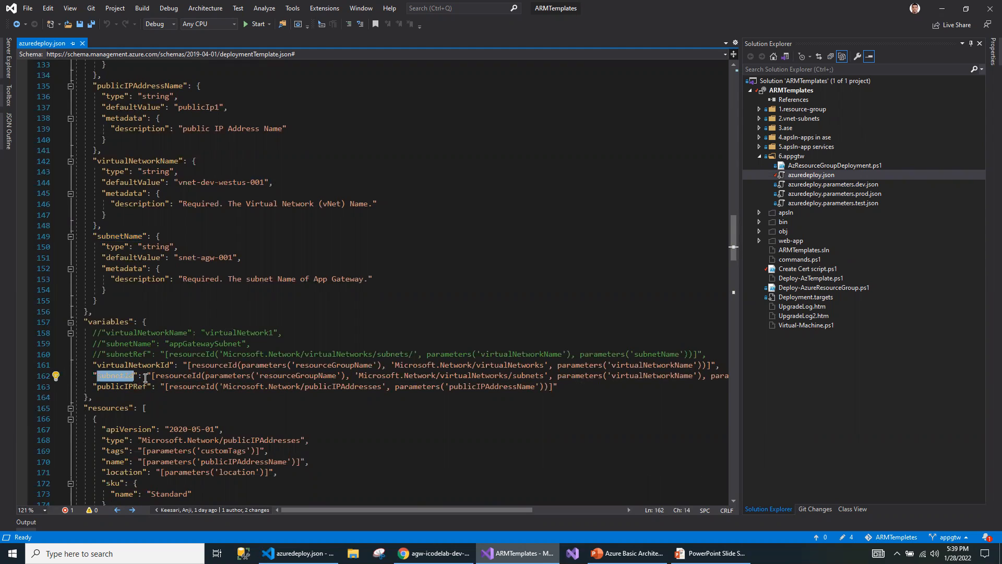
left_click_drag(153, 377, 345, 378)
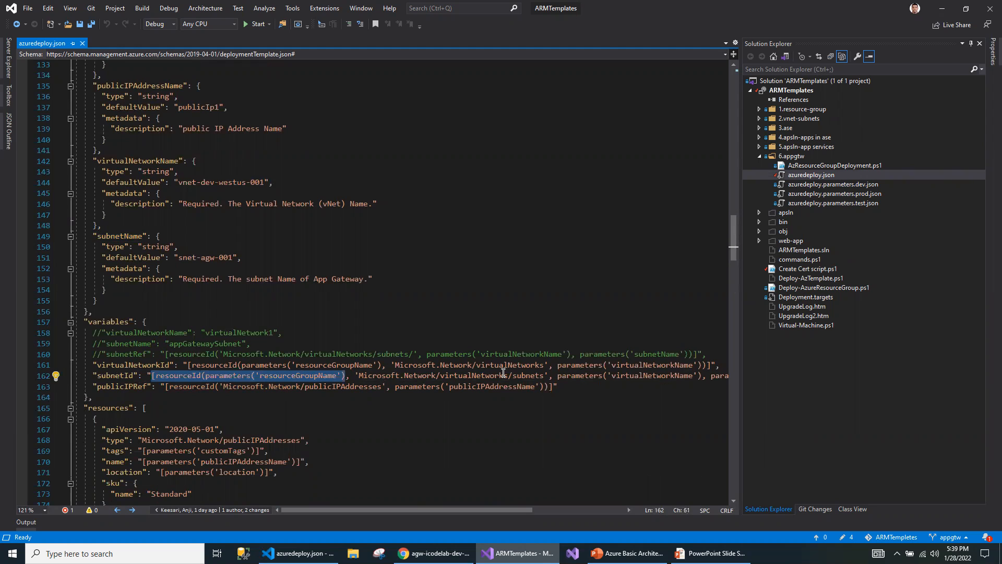
left_click_drag(548, 376, 350, 376)
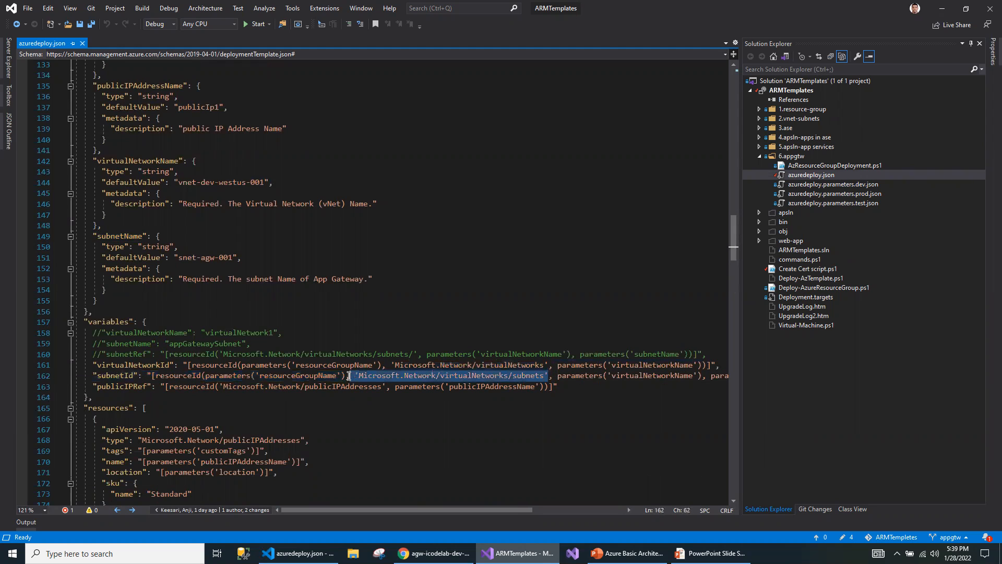
double_click(643, 376)
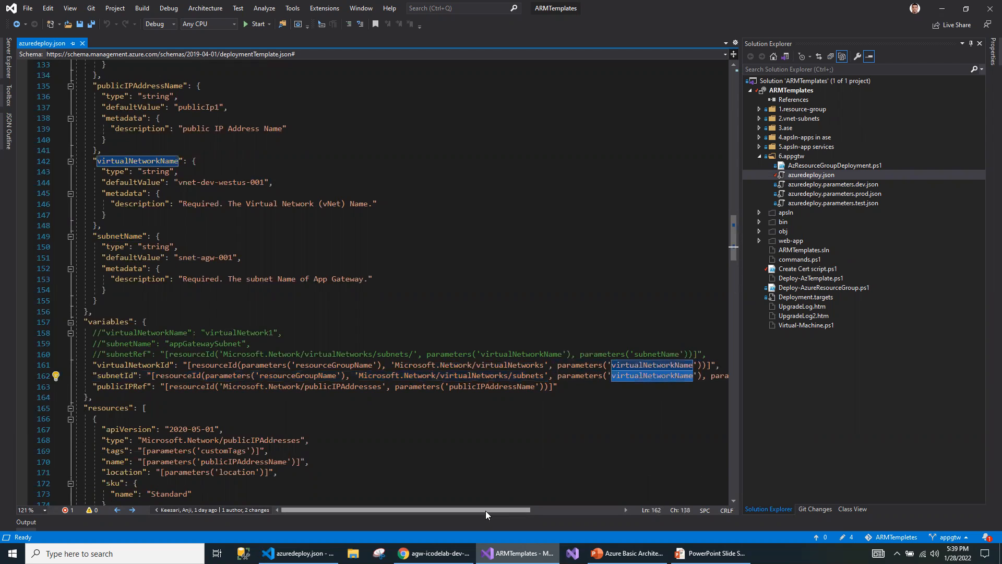
left_click_drag(486, 510, 578, 513)
left_click(554, 376)
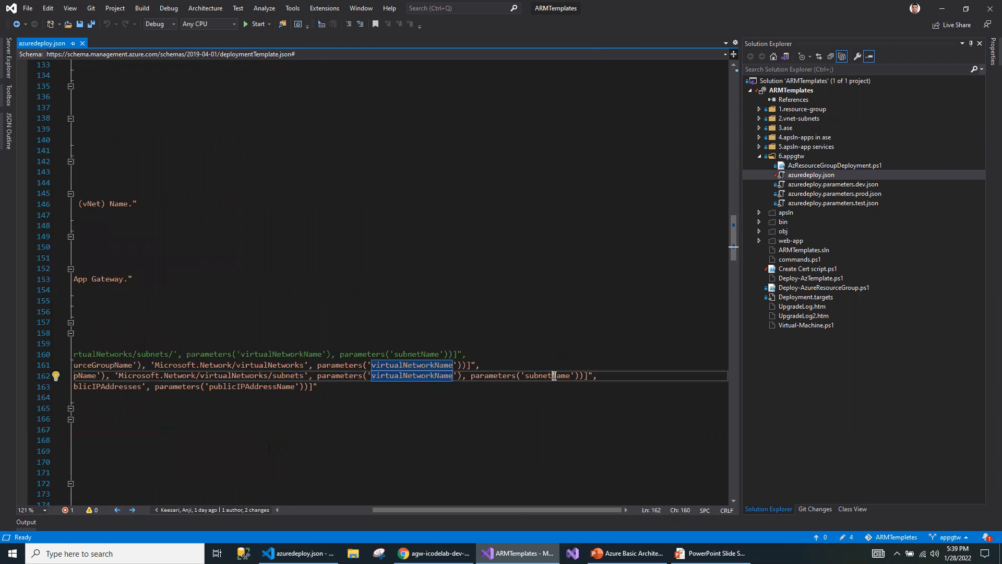
double_click(554, 376)
left_click_drag(457, 510, 333, 509)
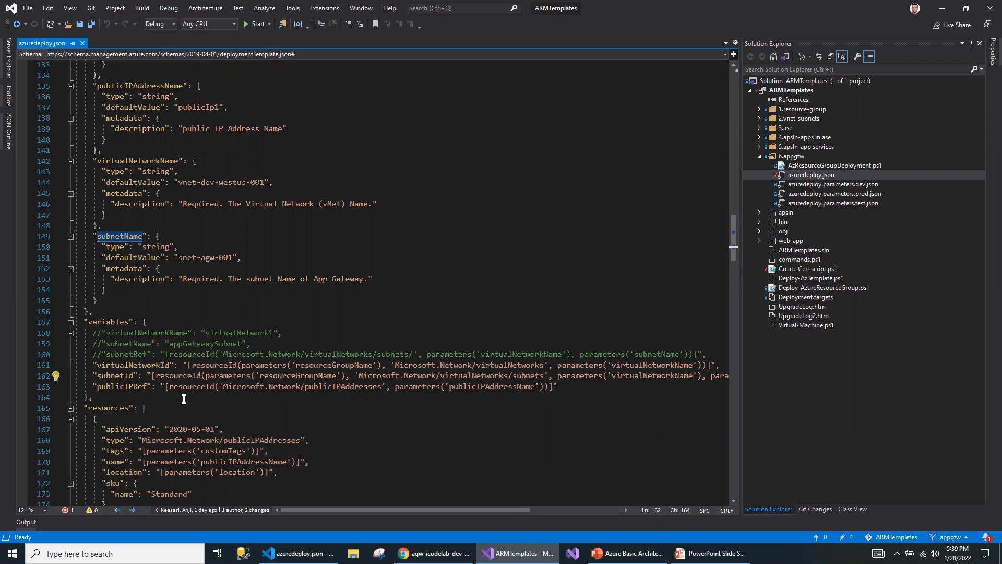
Review the full subnetId definition and the publicIPRef variable in the template's variables section.
scroll(178, 397, "down", 1)
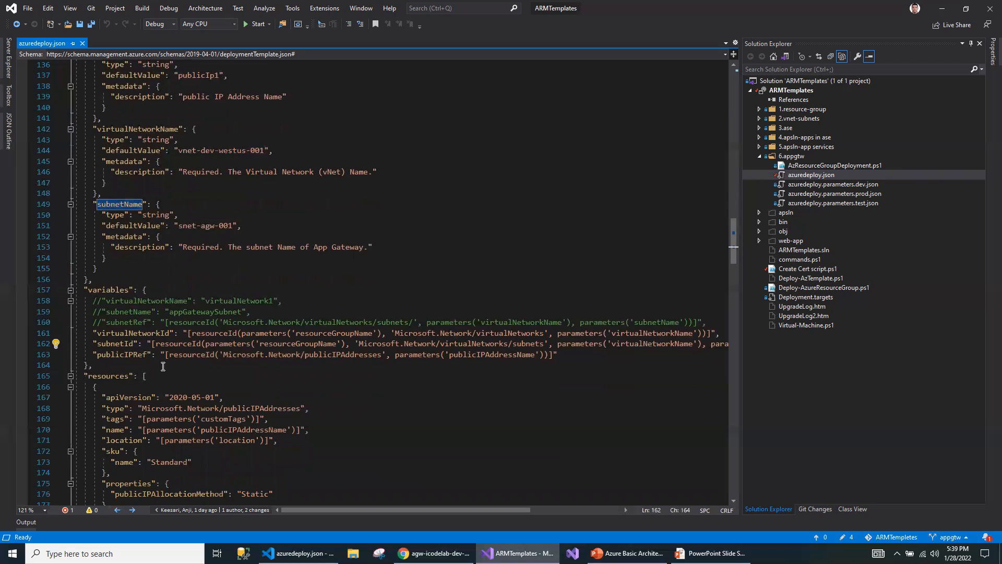
left_click_drag(94, 346, 639, 346)
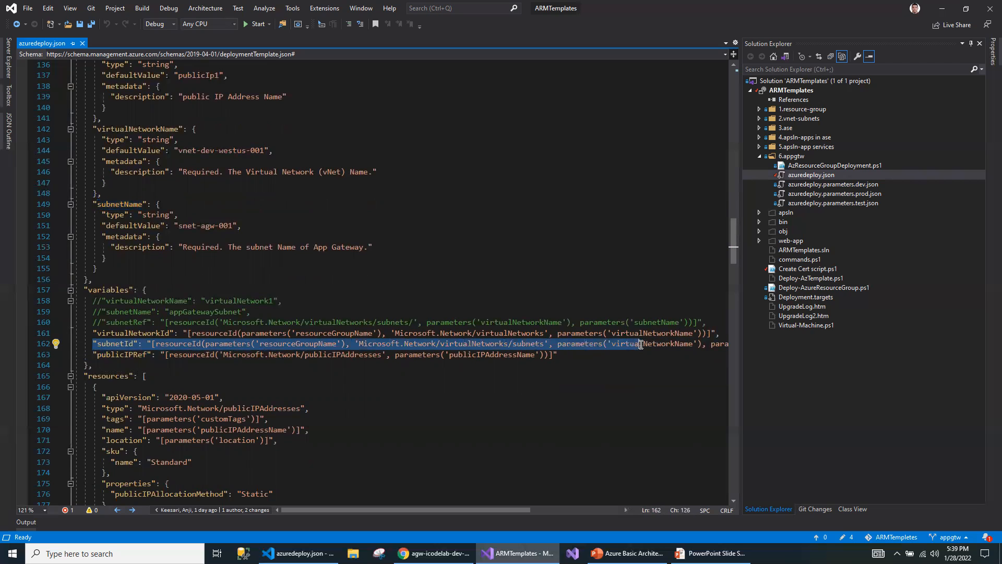
double_click(126, 346)
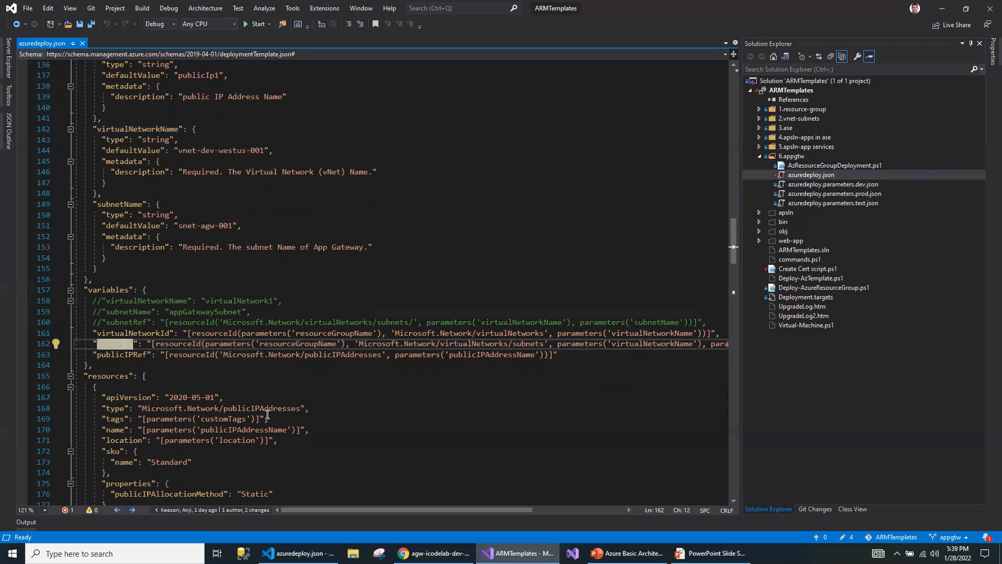
double_click(124, 354)
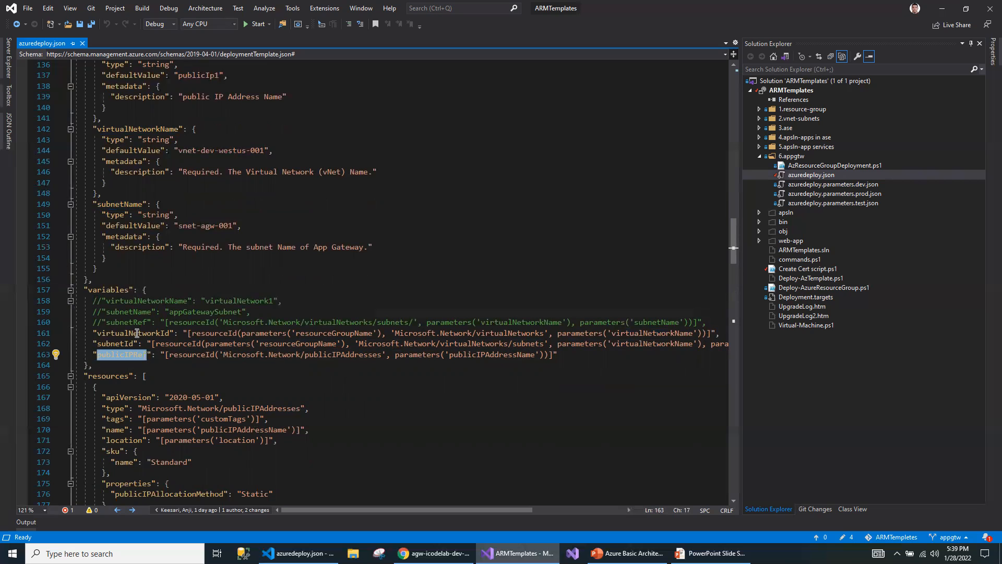
Examine the Microsoft.Network/publicIPAddresses resource block, including its name, location, SKU and allocation method.
scroll(136, 348, "down", 2)
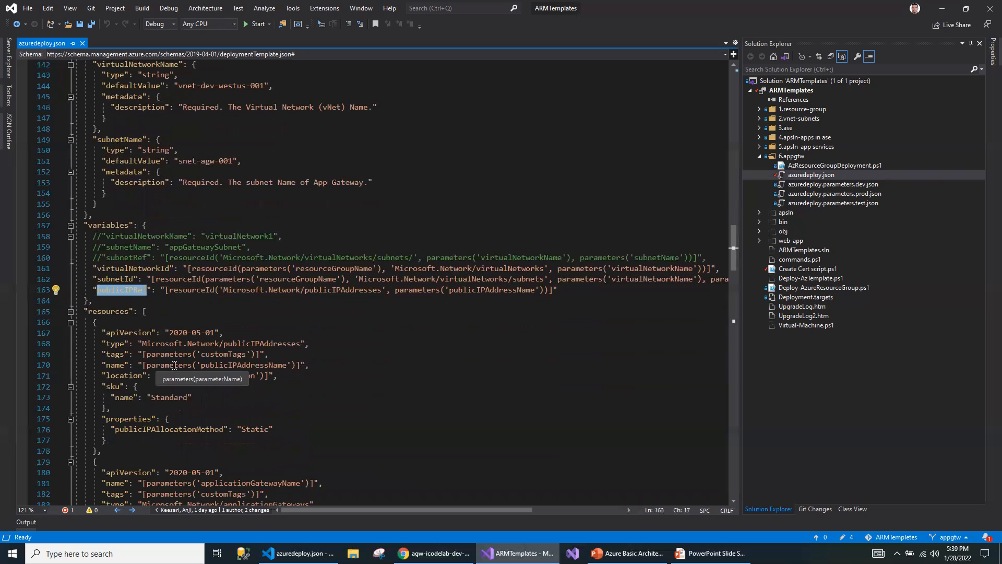
scroll(348, 384, "down", 1)
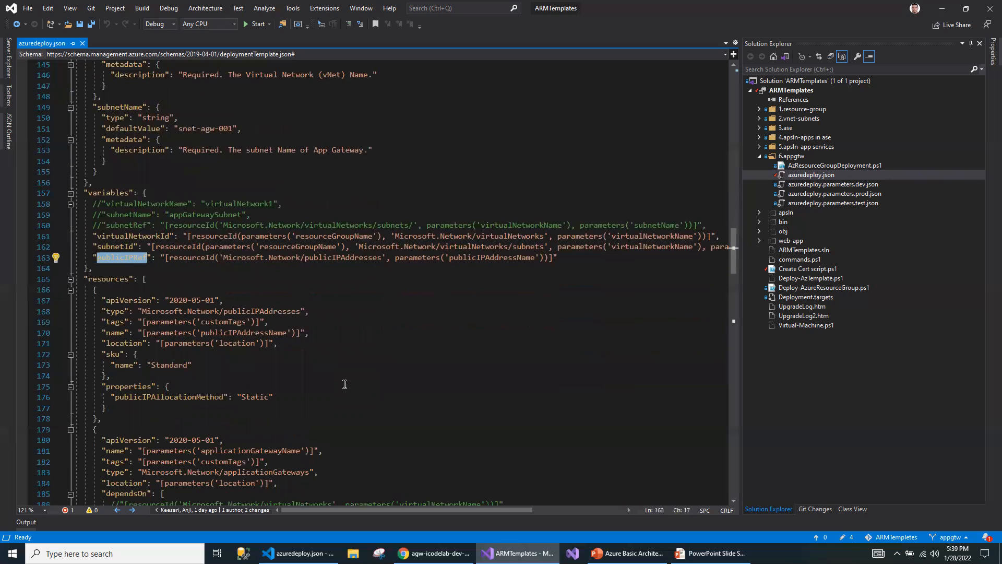
left_click_drag(86, 291, 121, 421)
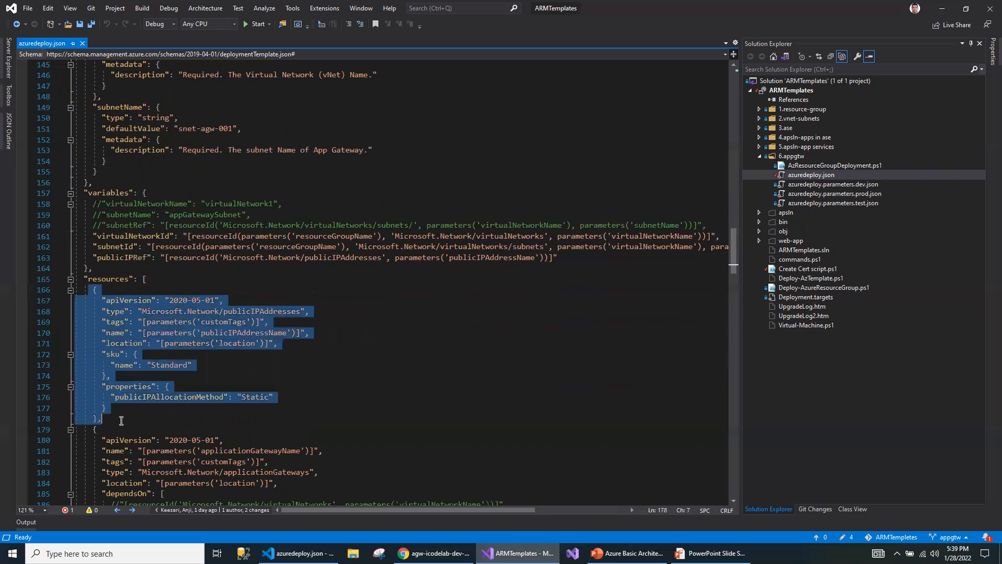
left_click(280, 363)
Review the applicationGatewayName and customTags parameter references in the application gateway resource.
scroll(279, 362, "down", 4)
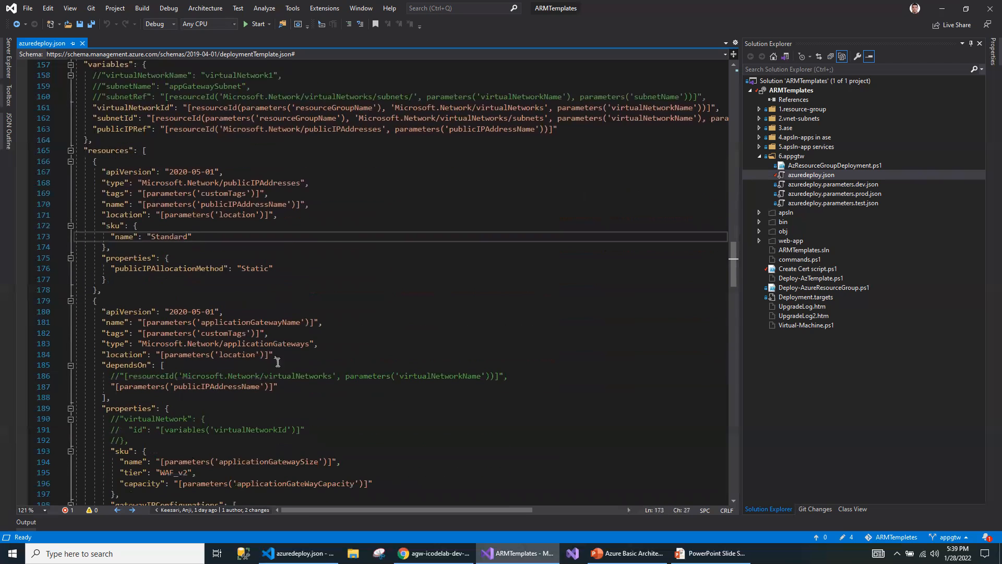
double_click(273, 323)
left_click_drag(100, 335, 297, 332)
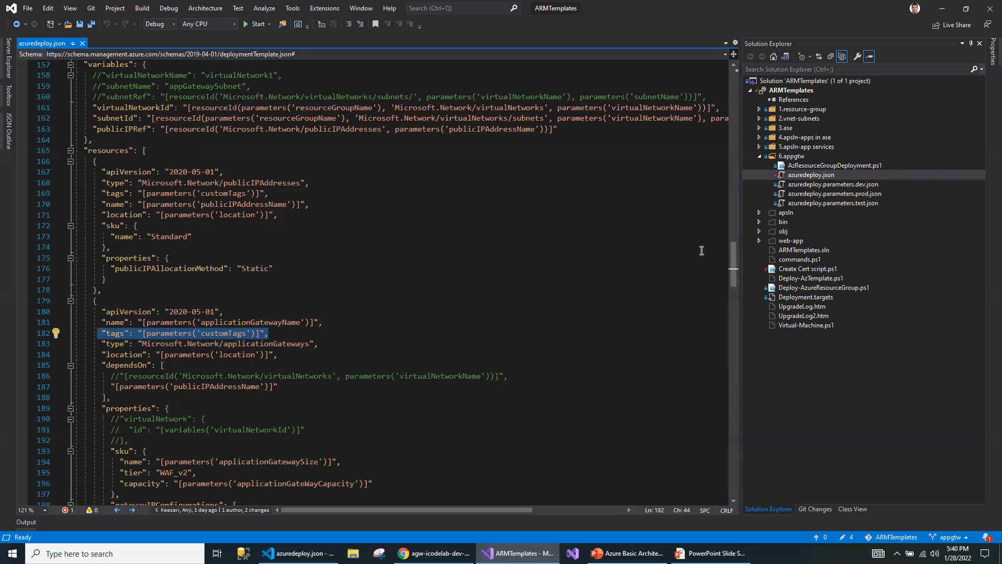
Examine the application gateway's dependsOn section, covering the publicIPAddressName dependency and the commented-out virtual network dependency.
left_click_drag(734, 265, 698, 276)
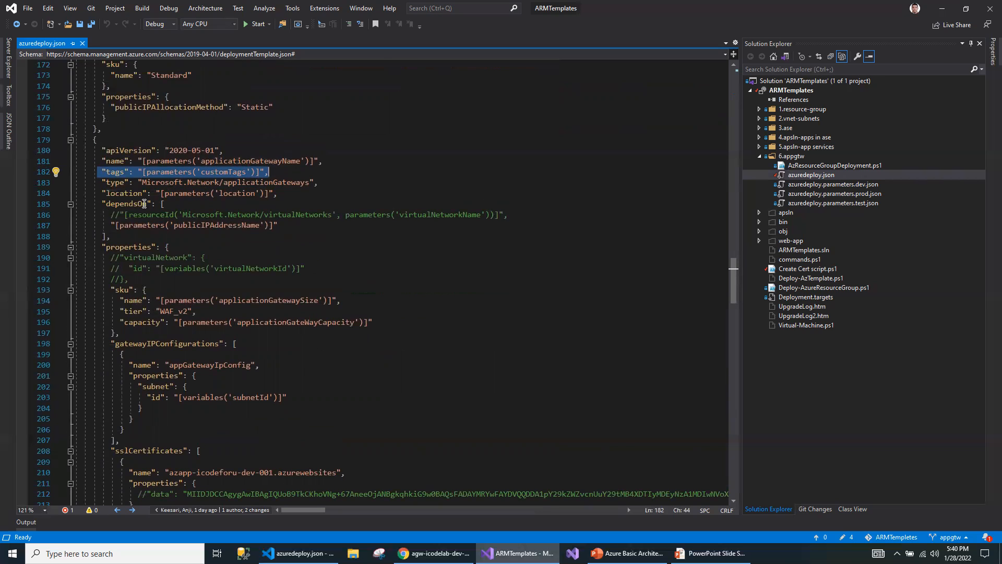
double_click(216, 225)
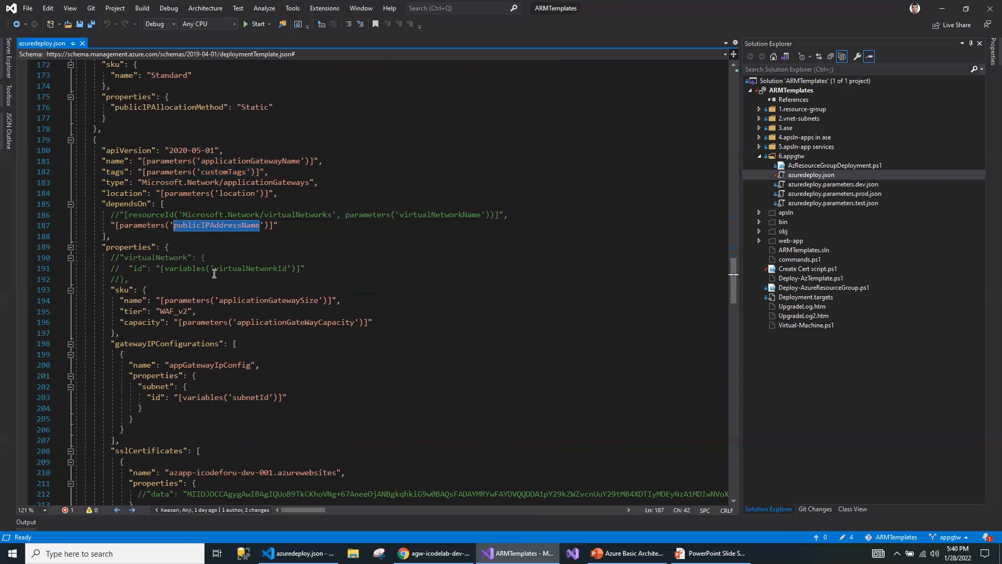
scroll(214, 273, "up", 1)
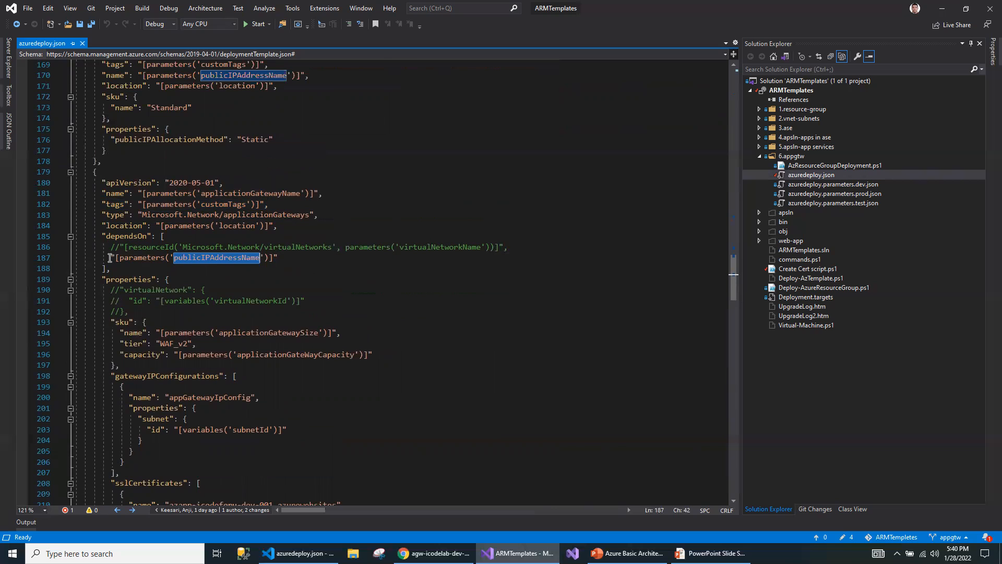
left_click_drag(98, 236, 164, 240)
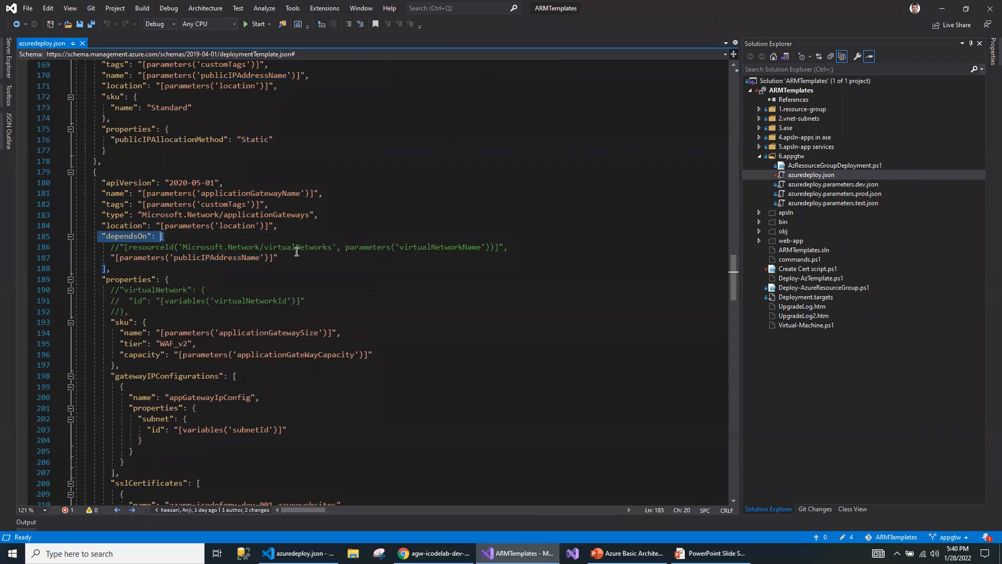
double_click(301, 247)
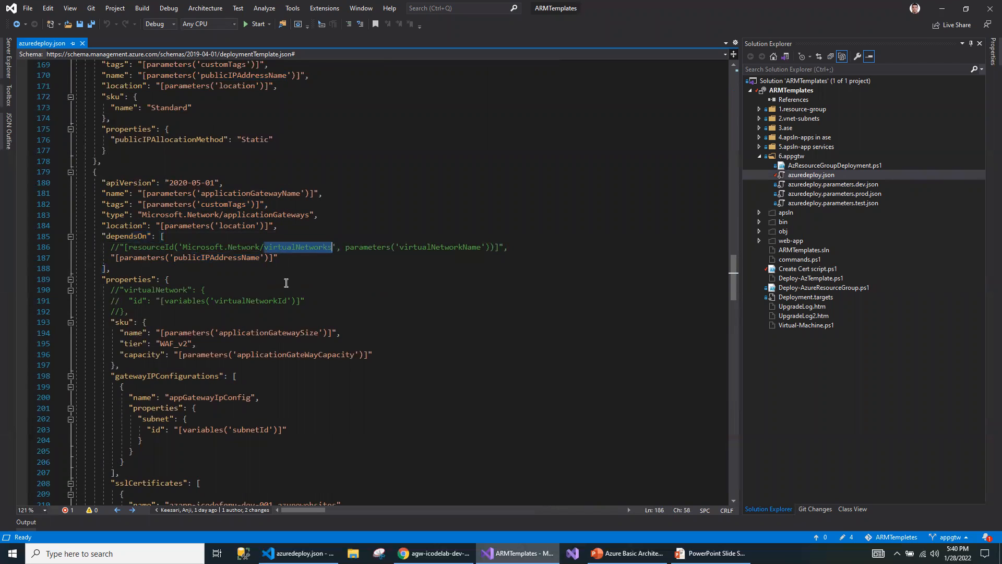
scroll(286, 283, "up", 1)
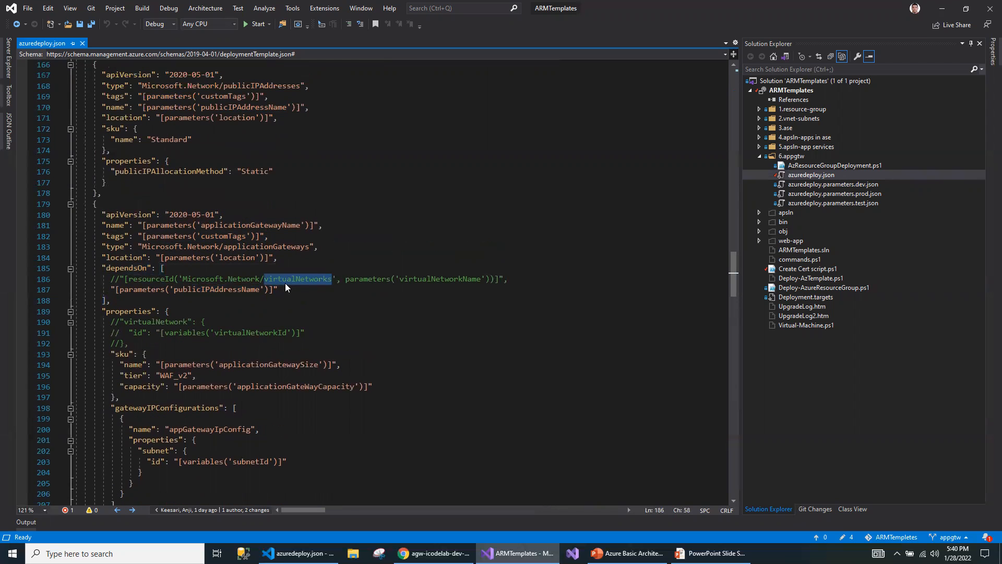
double_click(125, 269)
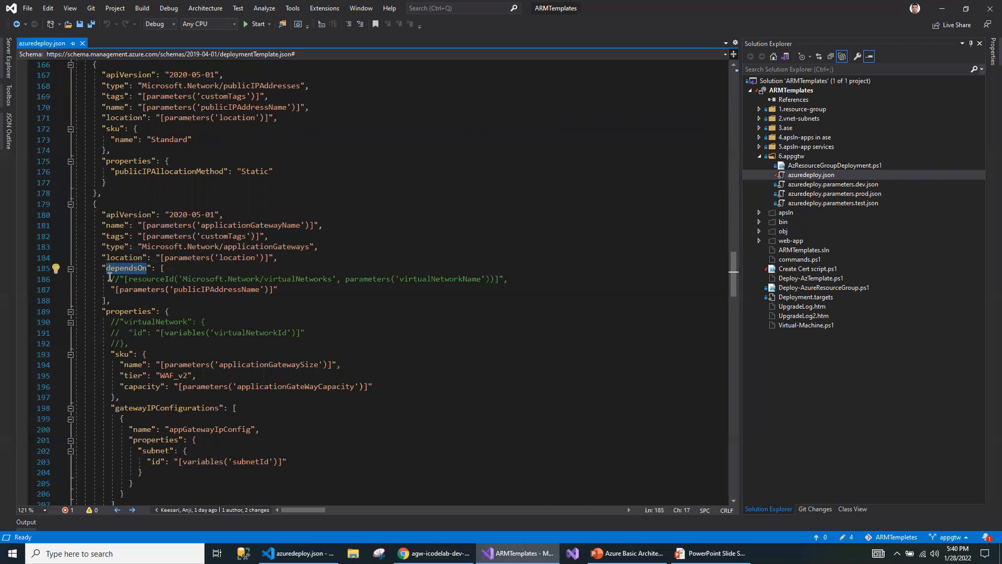
left_click_drag(111, 289, 286, 290)
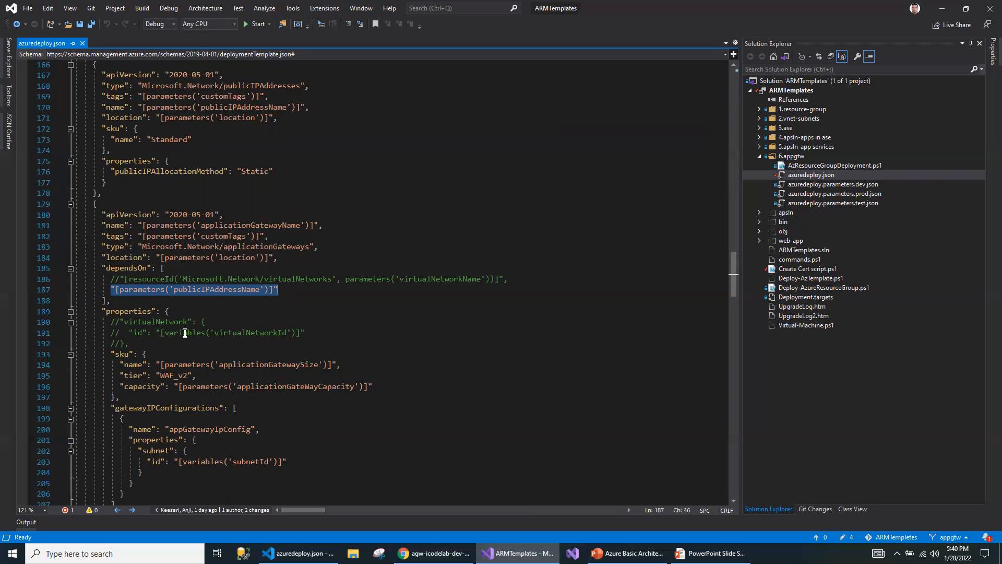
left_click_drag(110, 280, 512, 278)
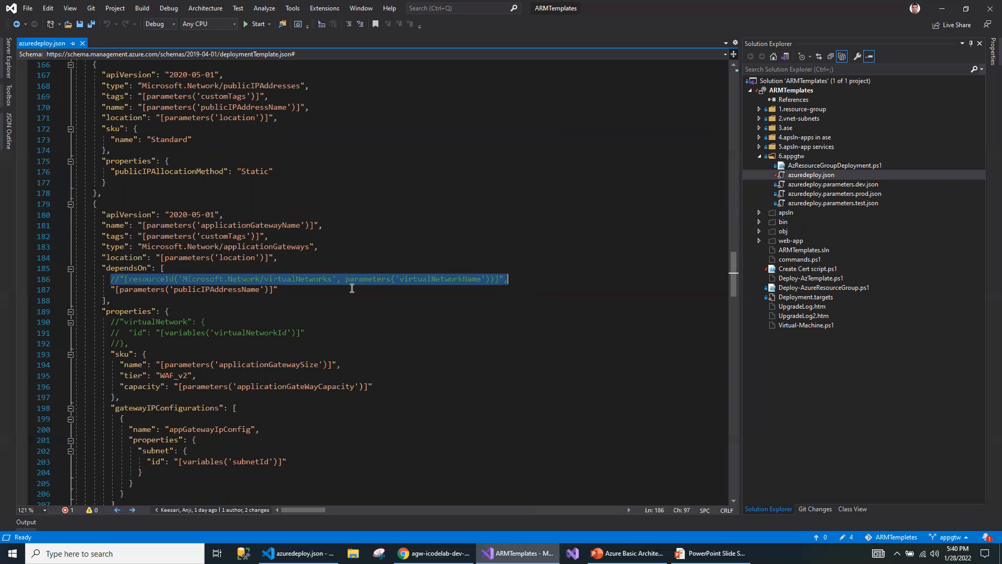
left_click(266, 289)
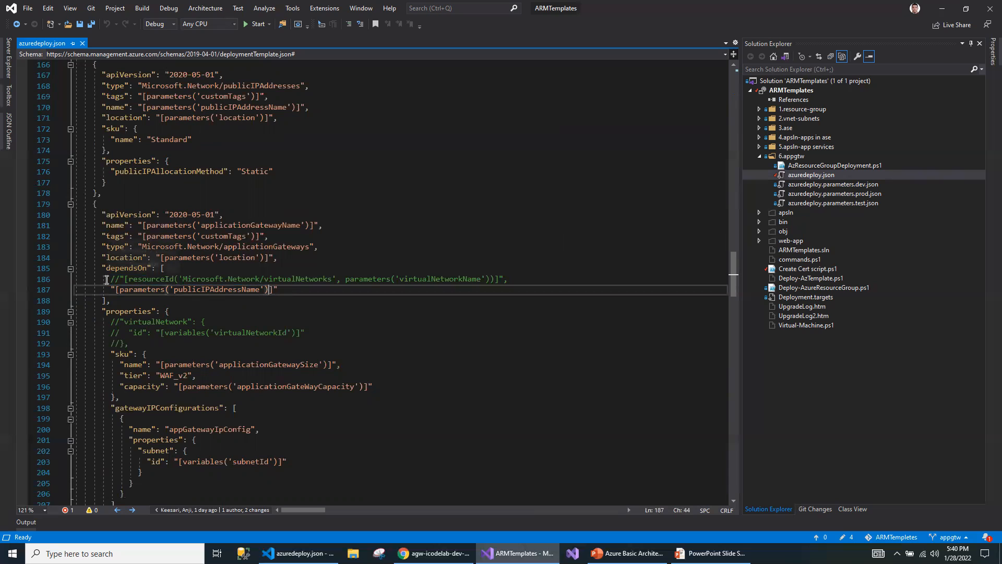
Compare the subnet reference in gatewayIPConfigurations with the publicIPAddressName entry in the gateway's dependsOn section.
scroll(187, 344, "down", 2)
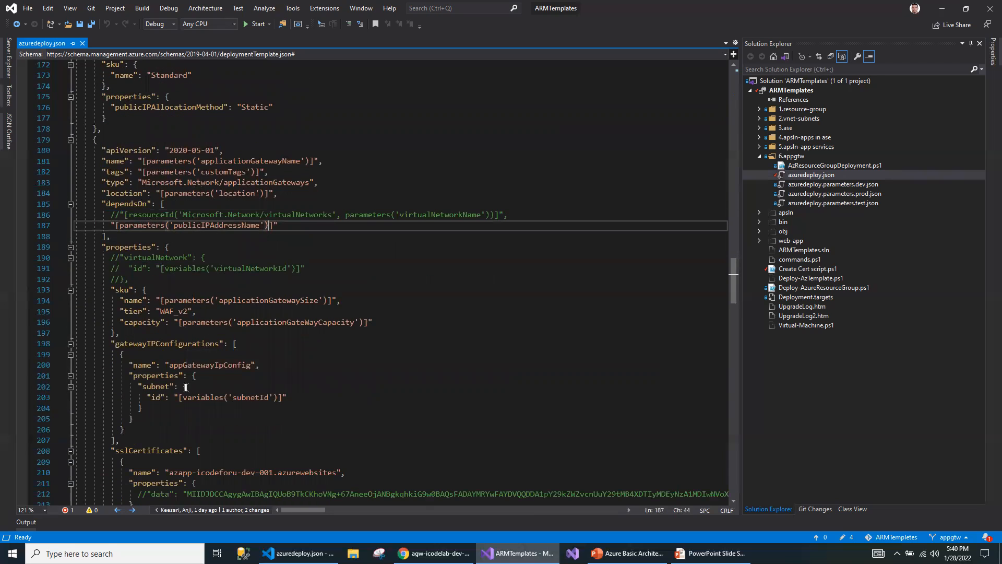
left_click(143, 390)
left_click_drag(143, 390, 173, 409)
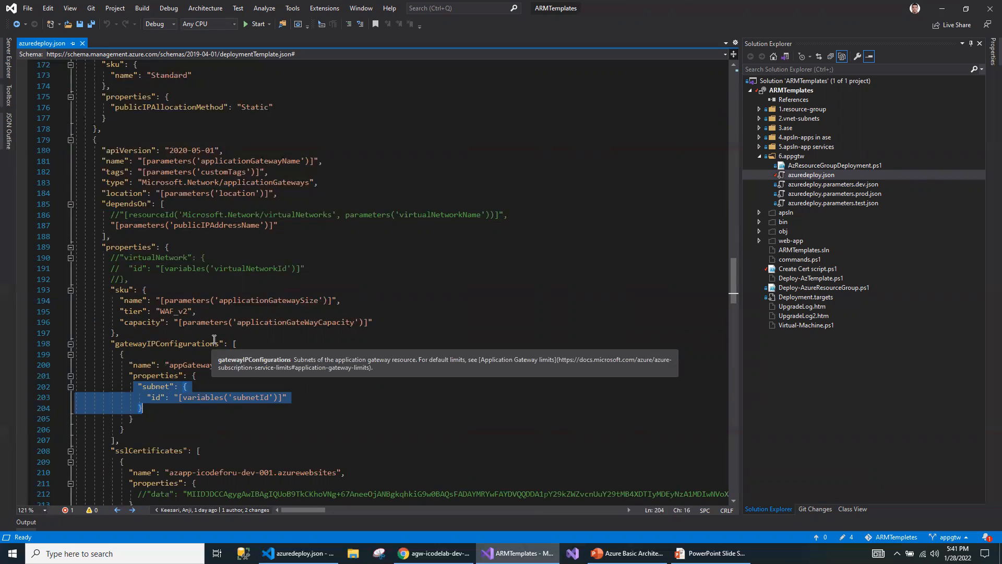
left_click(109, 206)
left_click_drag(108, 205, 125, 230)
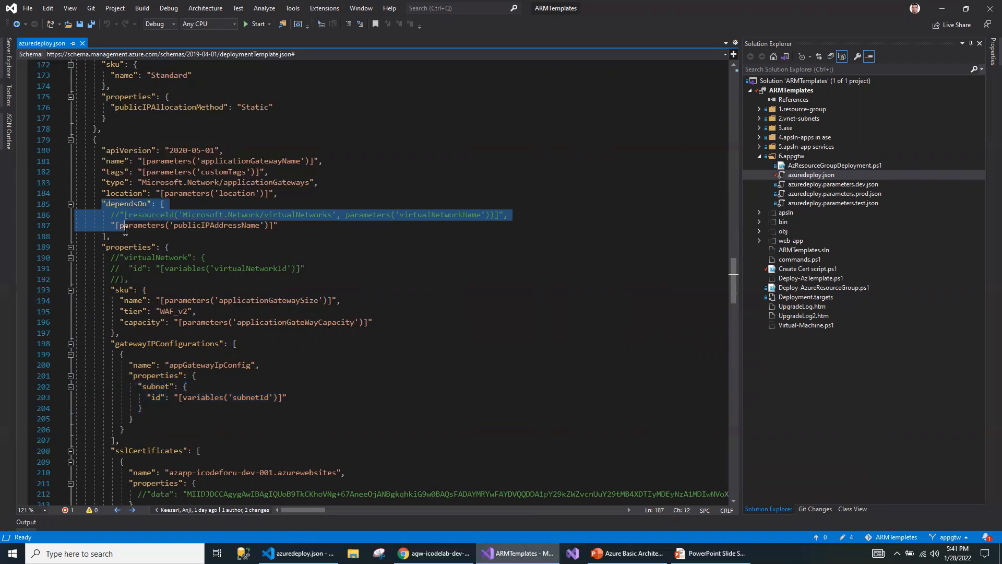
double_click(194, 225)
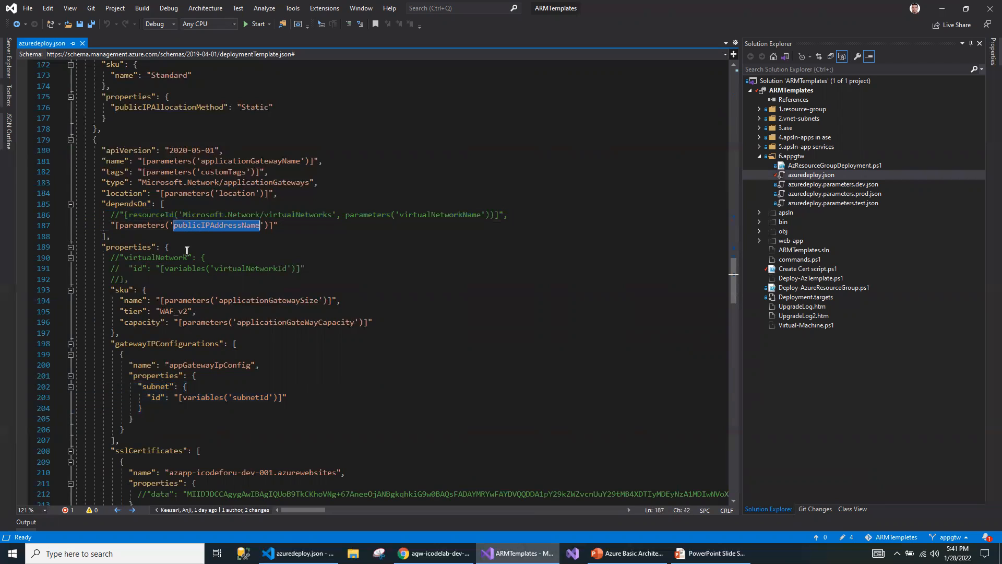
Review the gateway's SKU name, tier and capacity properties and its gatewayIPConfigurations section.
left_click_drag(93, 247, 134, 322)
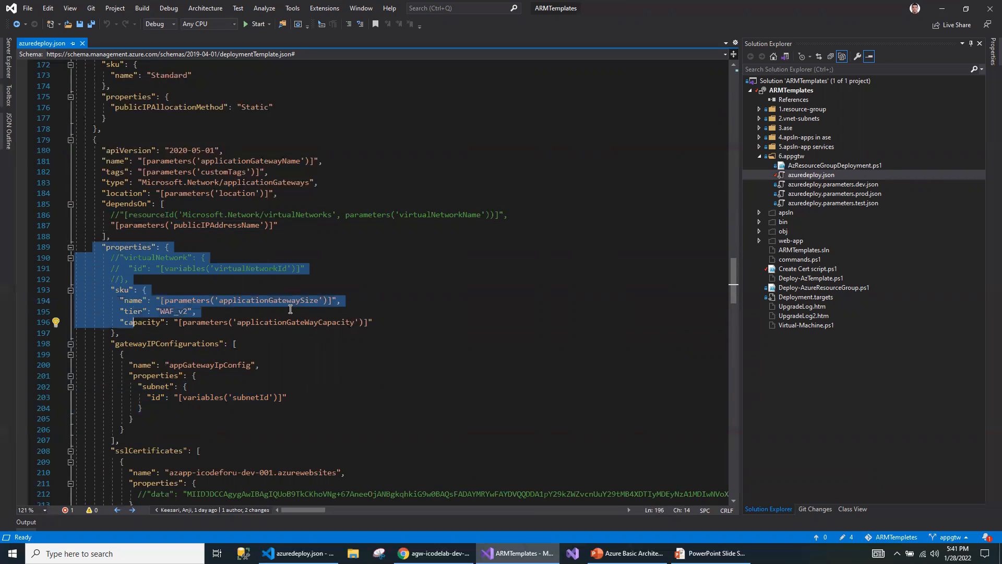
double_click(331, 322)
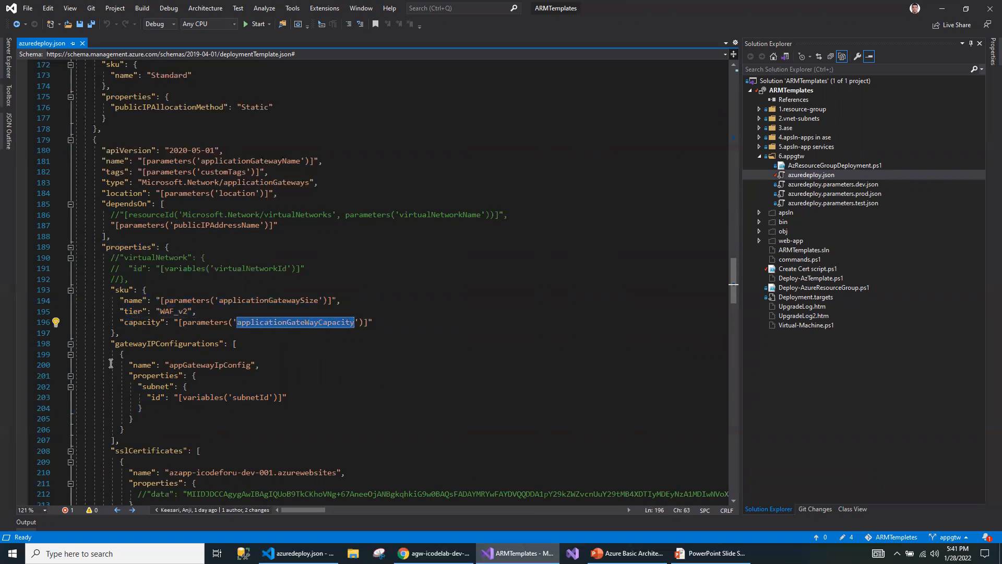
double_click(165, 344)
scroll(213, 348, "down", 2)
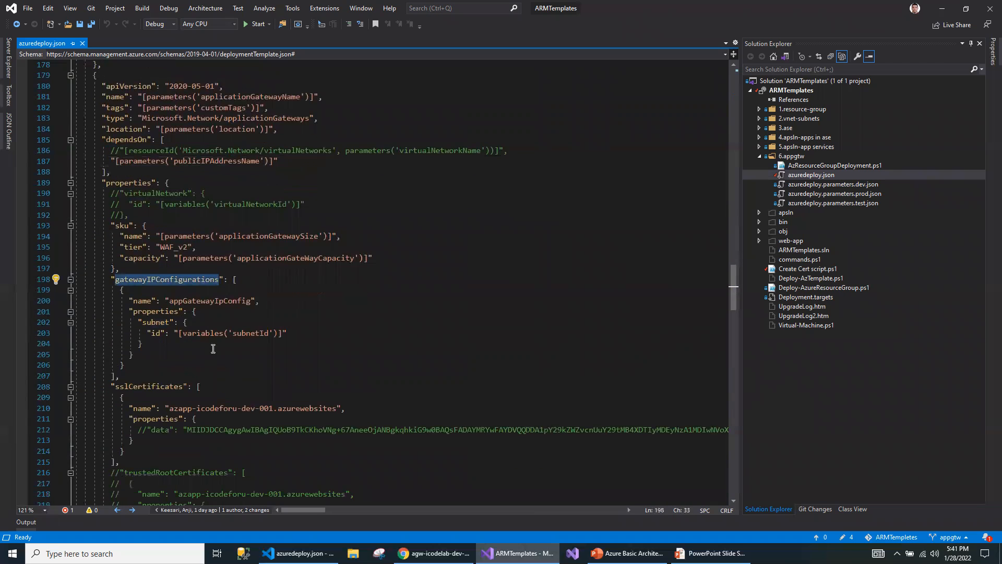
Examine the sslCertificates block and the commented-out trustedRootCertificates block of the application gateway.
left_click_drag(125, 322, 134, 393)
scroll(210, 336, "down", 2)
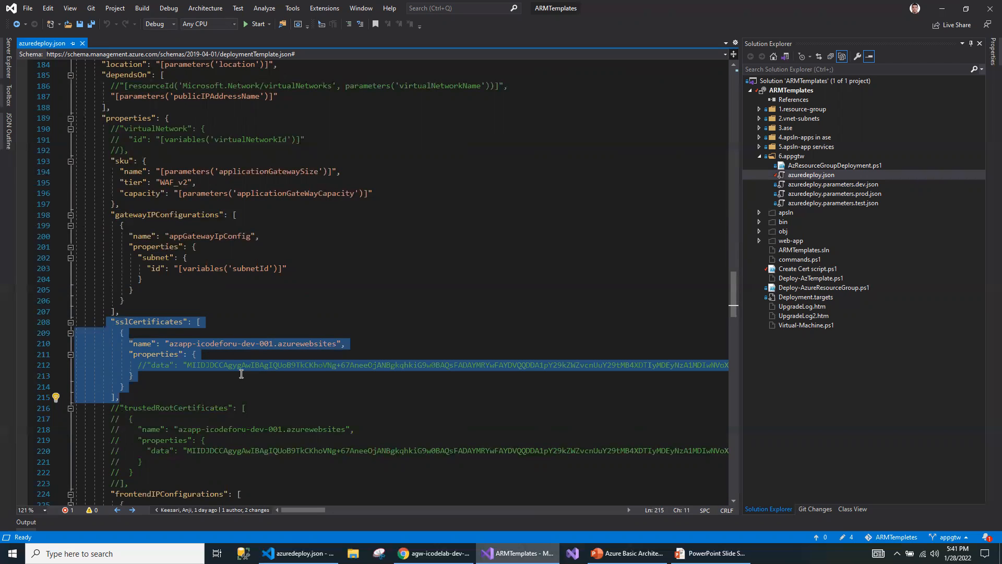
scroll(242, 375, "down", 1)
left_click(159, 311)
left_click_drag(103, 289, 137, 417)
scroll(168, 370, "down", 1)
left_click(105, 355)
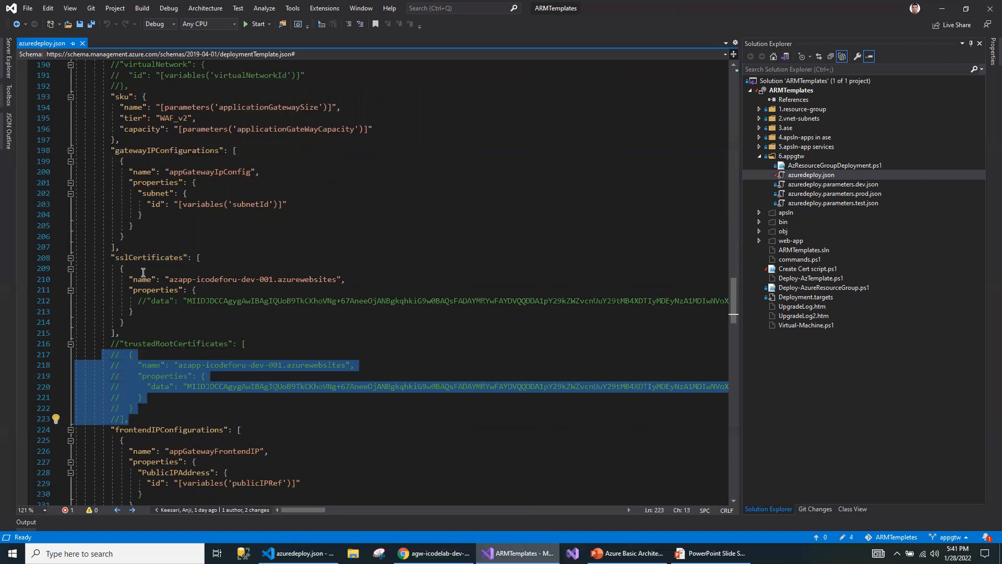
Review the gateway's frontendIPConfigurations section and both port entries in its frontendPorts section.
scroll(192, 326, "down", 2)
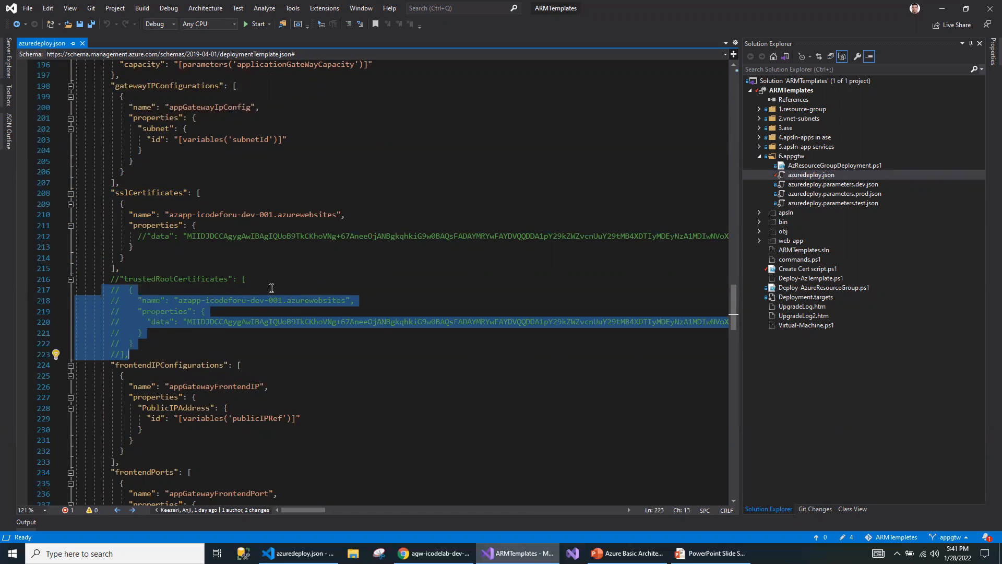
scroll(270, 287, "down", 4)
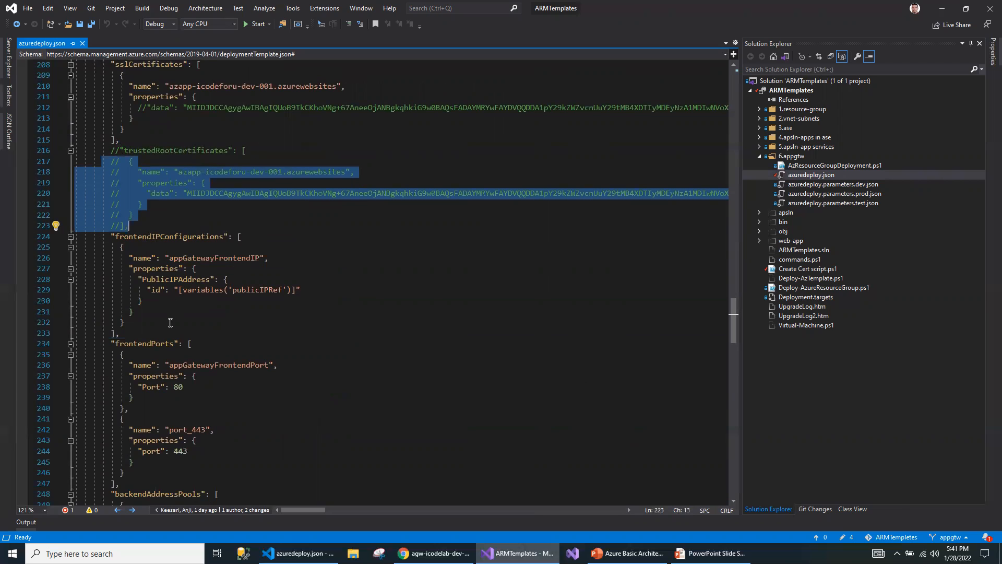
scroll(255, 290, "down", 2)
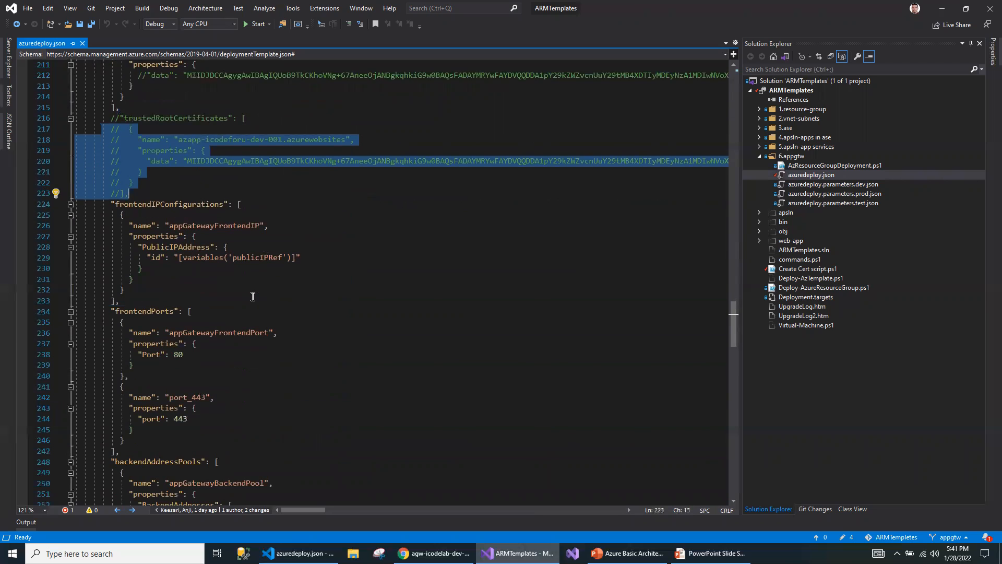
double_click(155, 279)
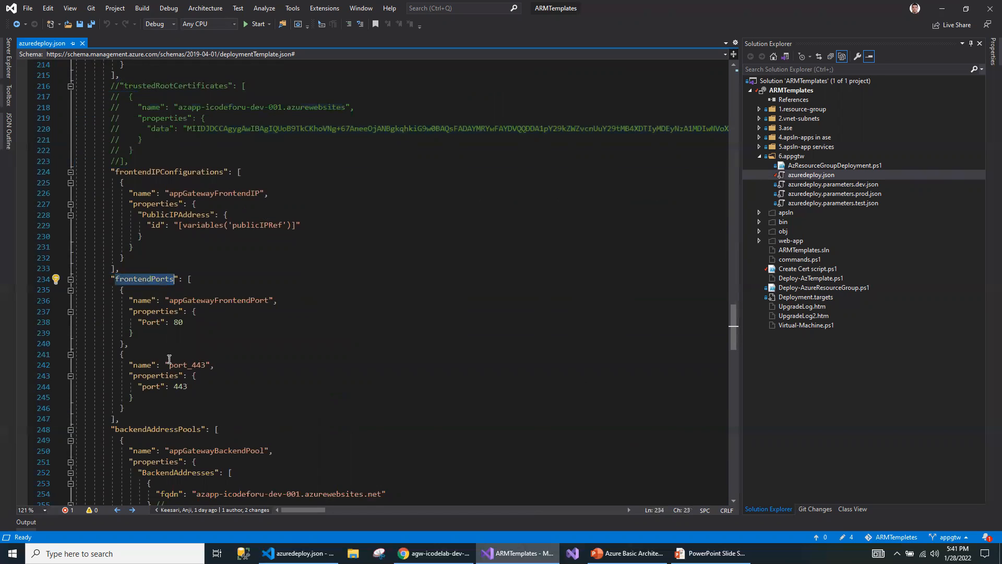
scroll(222, 360, "down", 1)
scroll(221, 360, "down", 1)
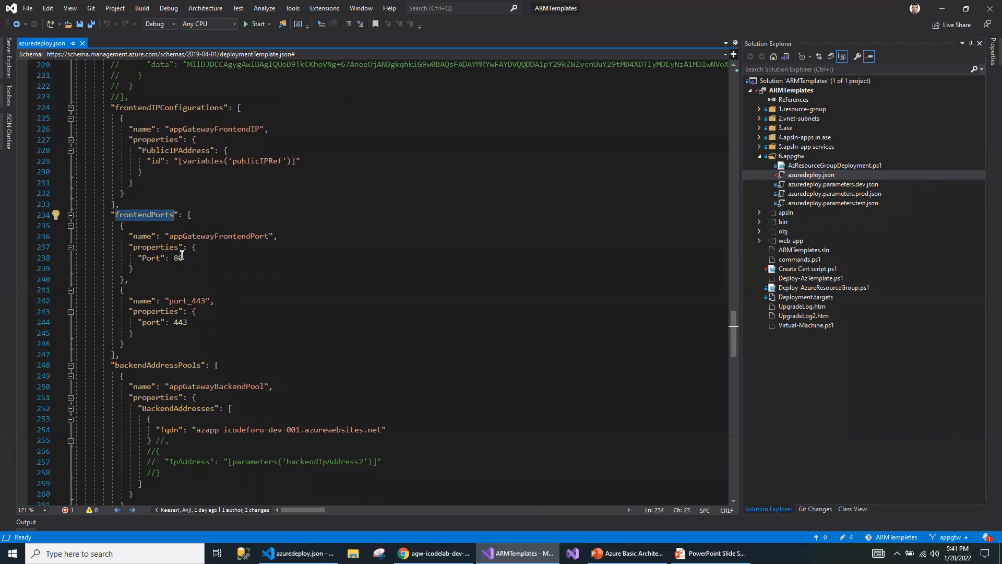
Examine the gateway's backendAddressPools section and the https-settings entry in backendHttpSettingsCollection.
scroll(193, 369, "down", 1)
scroll(177, 339, "down", 1)
double_click(167, 301)
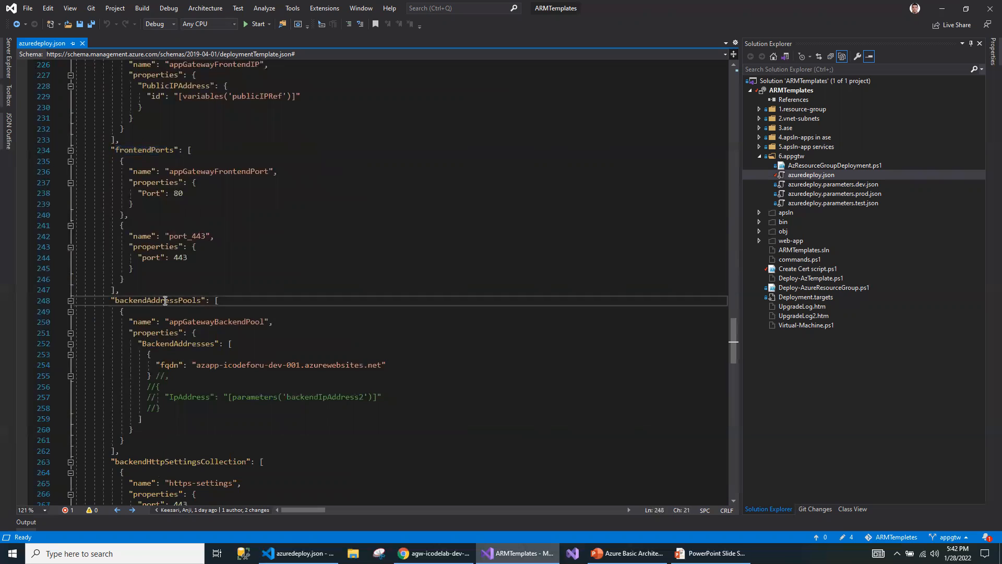
scroll(180, 328, "down", 6)
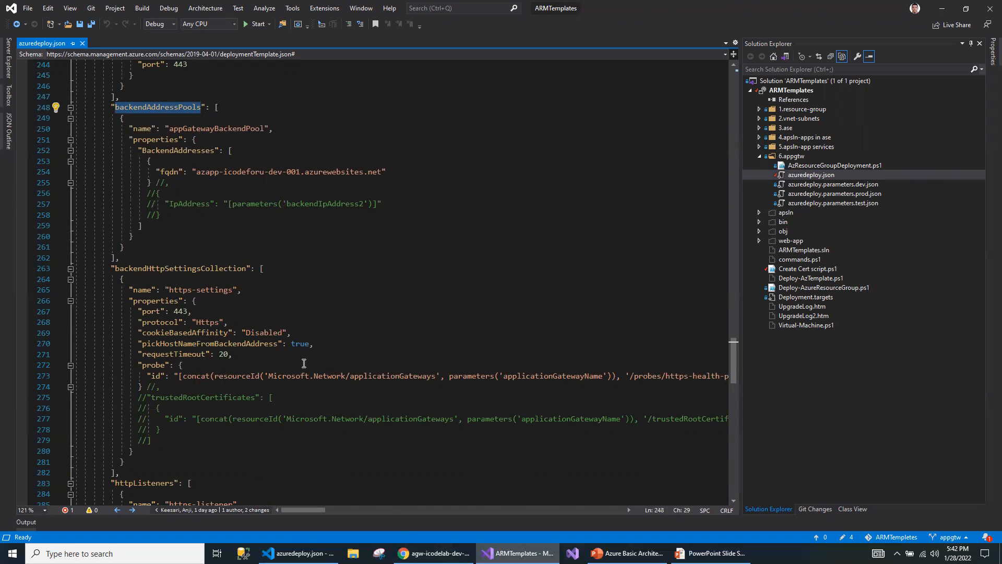
scroll(304, 364, "down", 4)
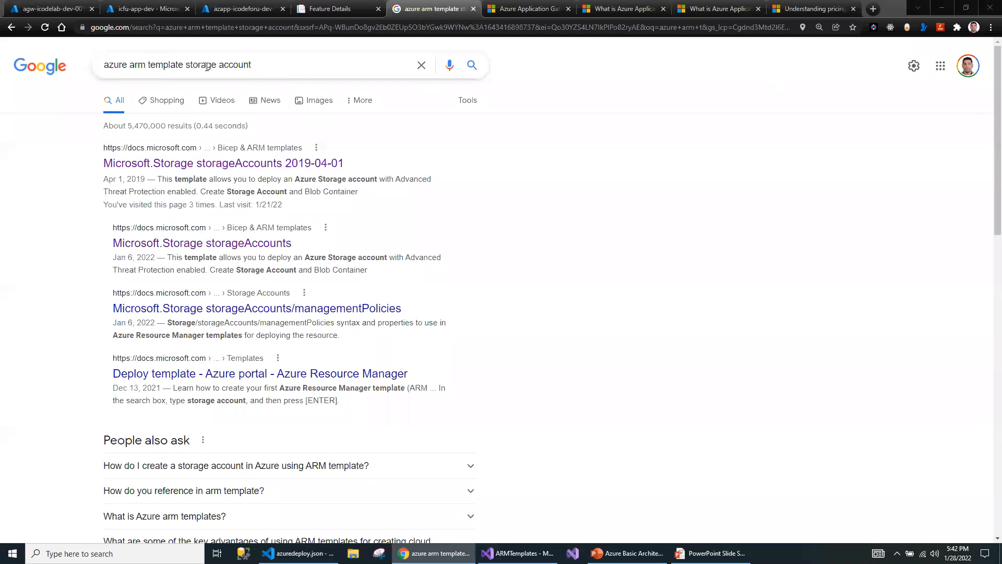
In Chrome's Google results for Azure ARM template storage account, open the Microsoft.Storage storageAccounts reference in a new tab and switch to it.
triple_click(274, 68)
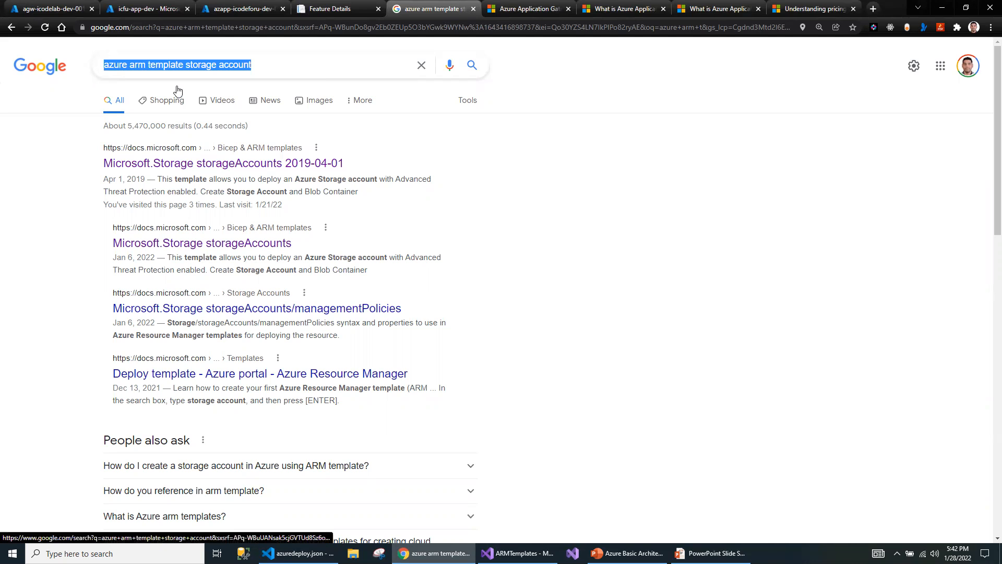
right_click(248, 251)
left_click(282, 258)
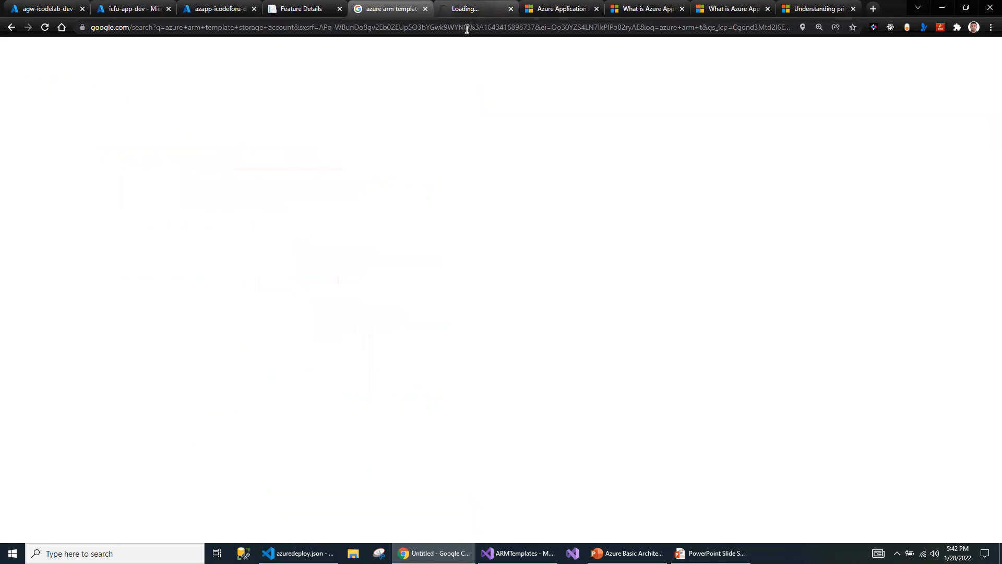
left_click(466, 10)
Filter the template reference contents for "application gate" and open the Application Gateways page under Network.
left_click(121, 129)
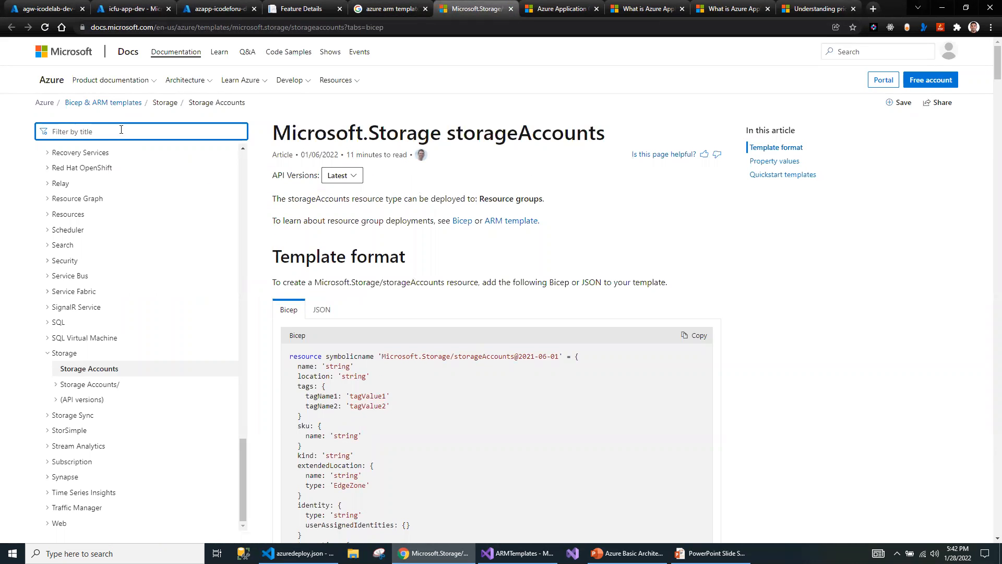
type("ap")
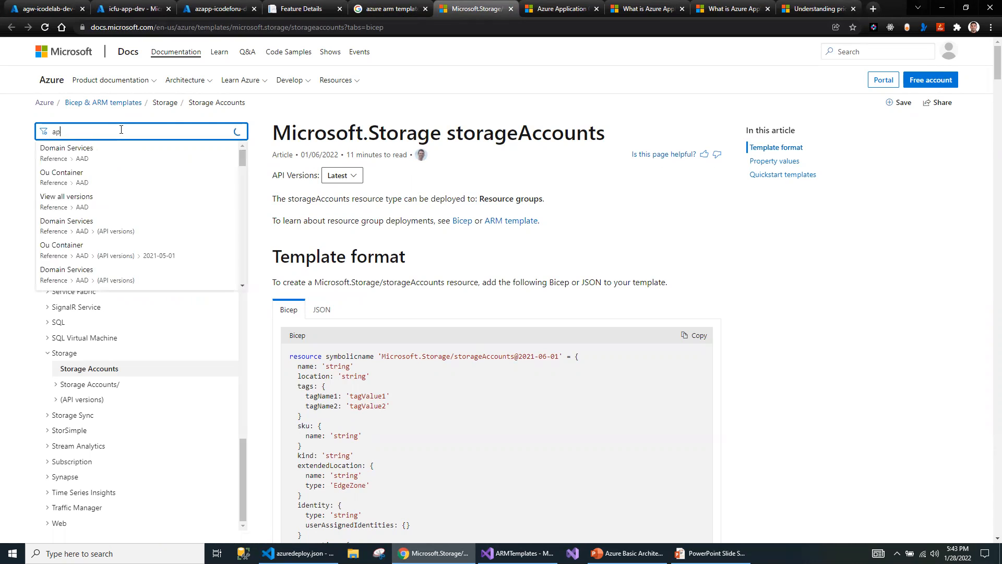
type("plication gate")
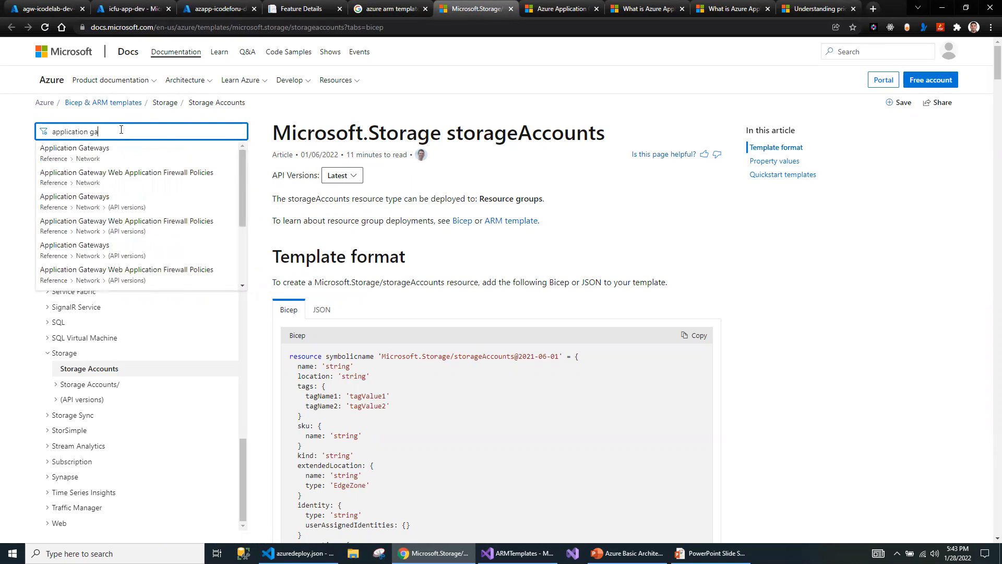
left_click(91, 152)
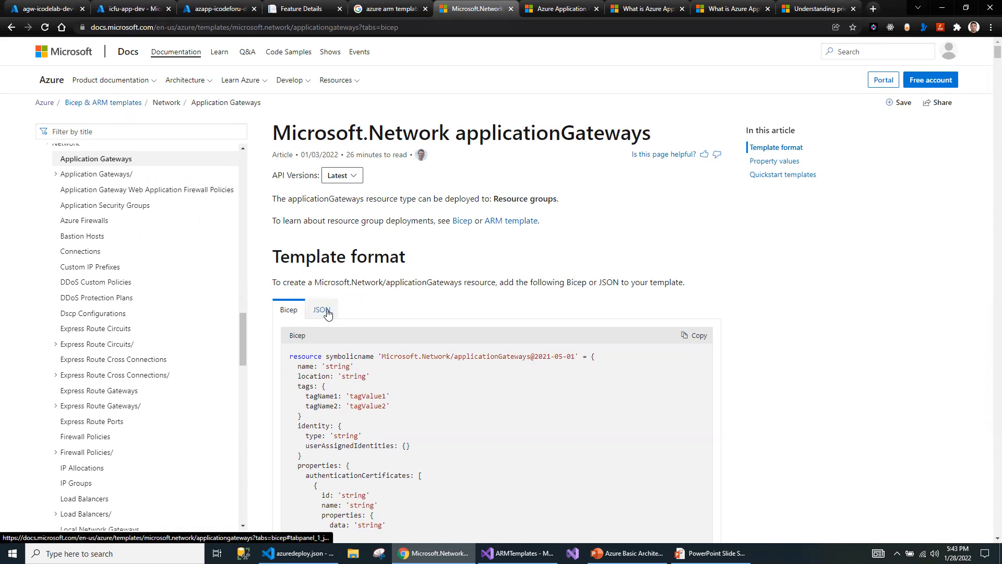
Show the JSON version of the applicationGateways template format and look through the list of other resource types.
scroll(327, 312, "down", 2)
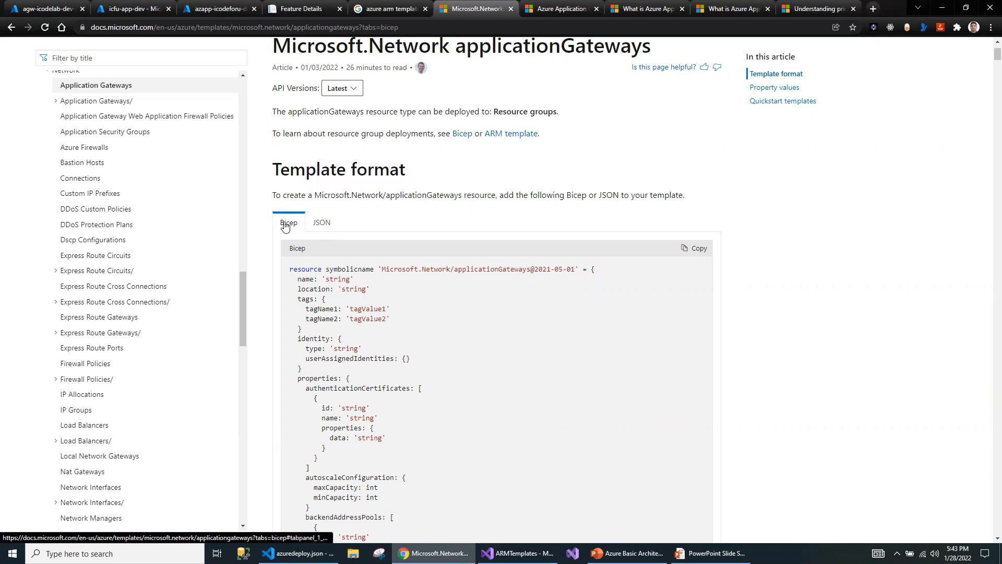
left_click(323, 225)
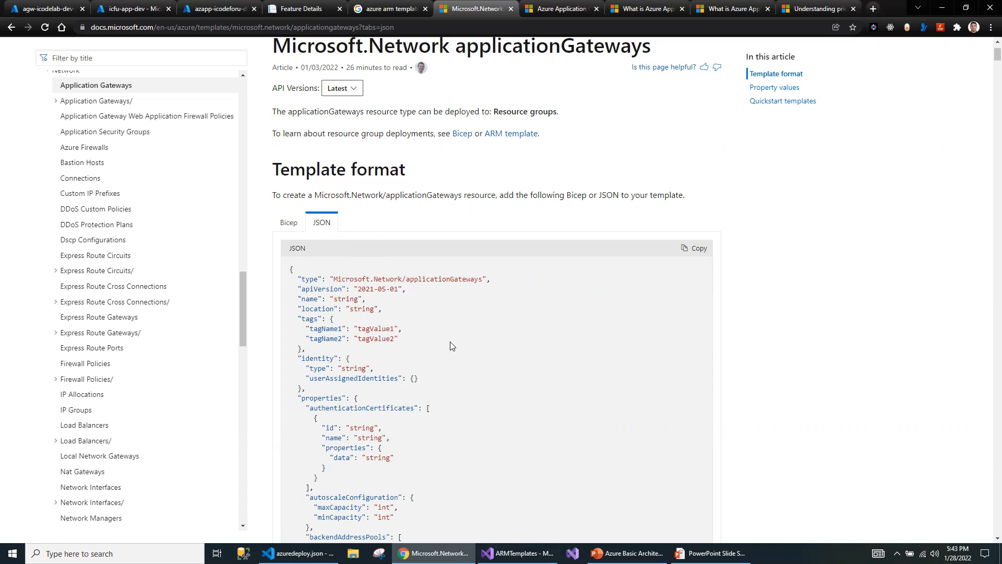
scroll(313, 229, "down", 2)
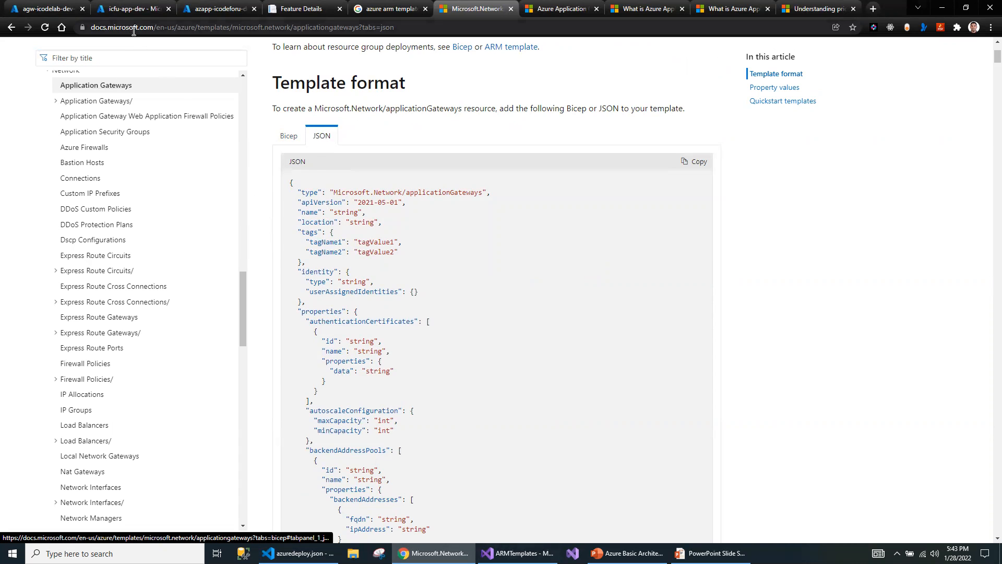
scroll(228, 232, "up", 8)
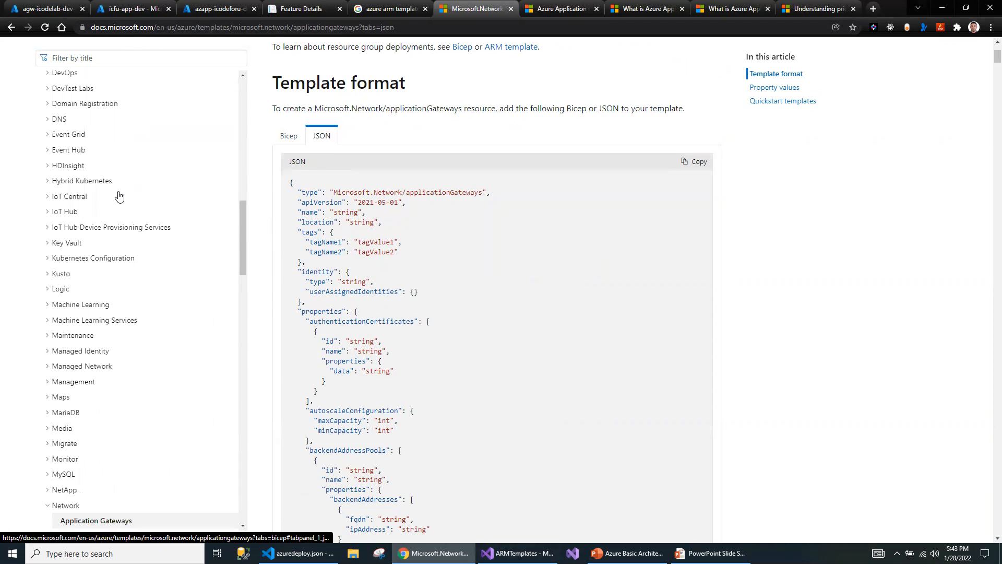
scroll(117, 380, "down", 8)
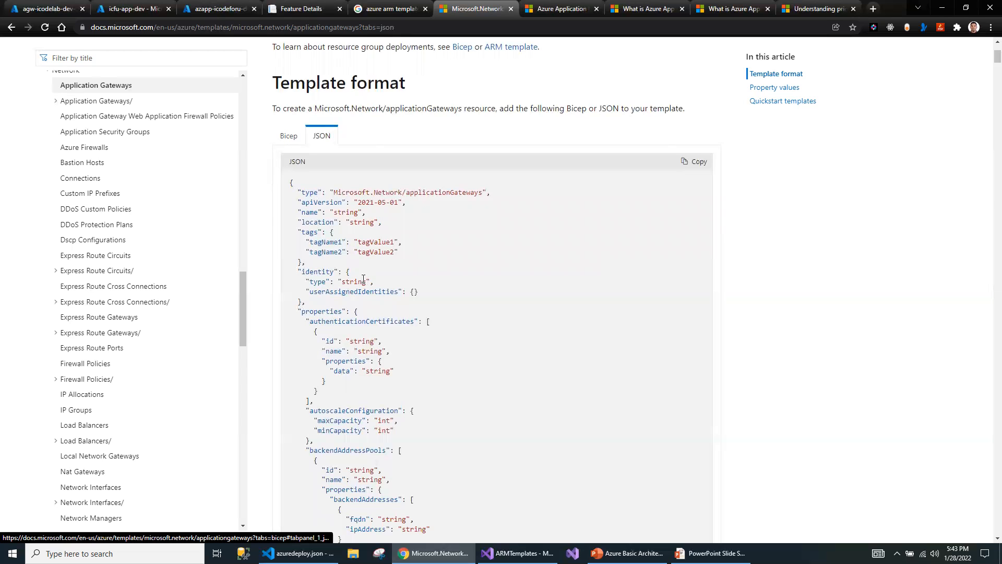
Skim the applicationGateways JSON template and its property values tables, returning to the start of the template.
scroll(368, 303, "down", 12)
scroll(373, 338, "down", 5)
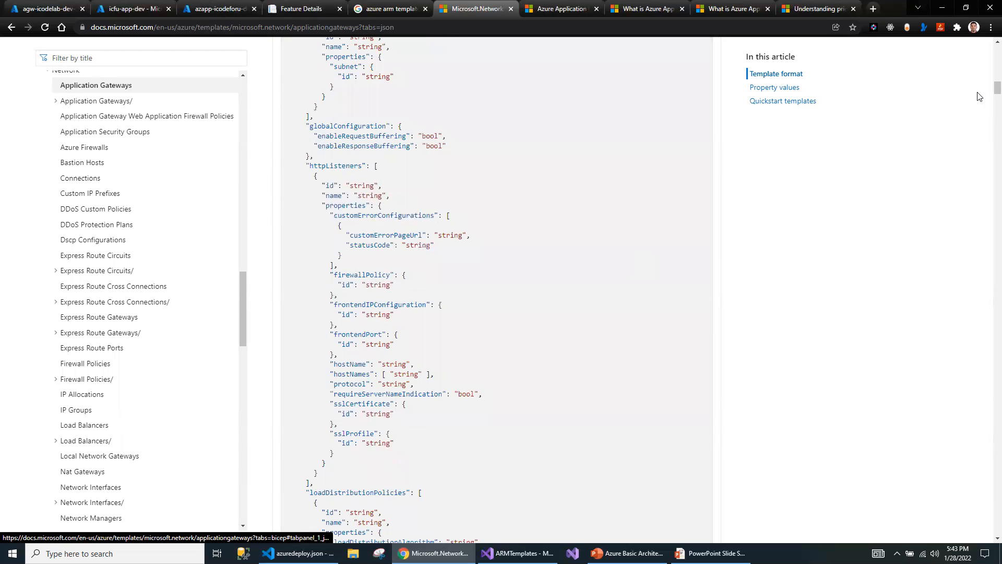
scroll(988, 126, "down", 5)
scroll(987, 156, "down", 20)
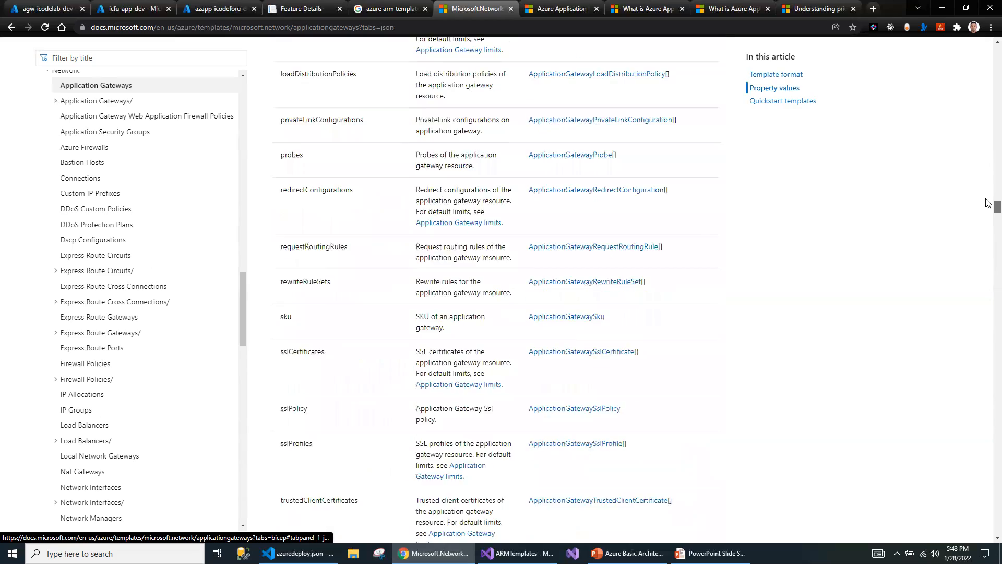
left_click_drag(988, 188, 955, 71)
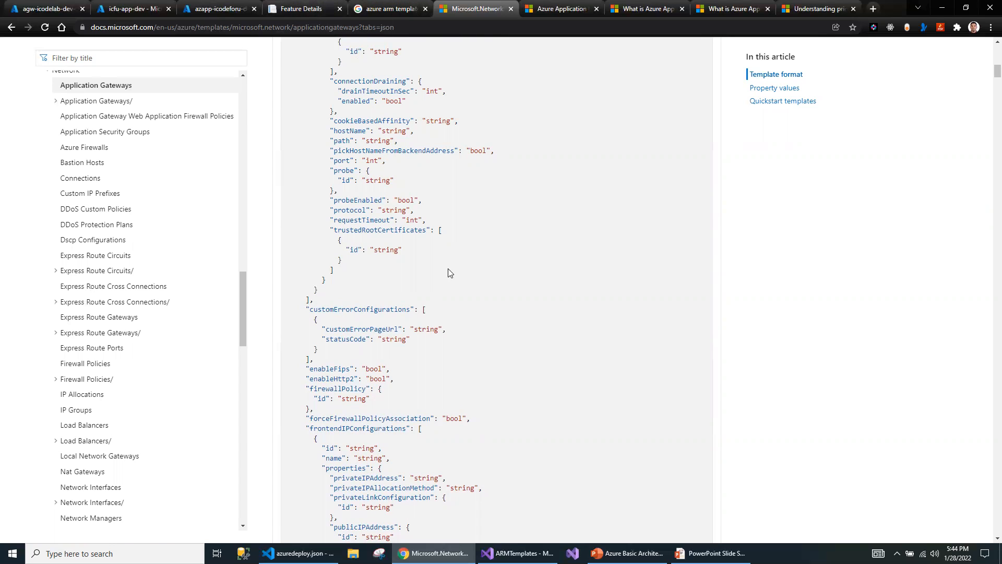
scroll(448, 270, "up", 10)
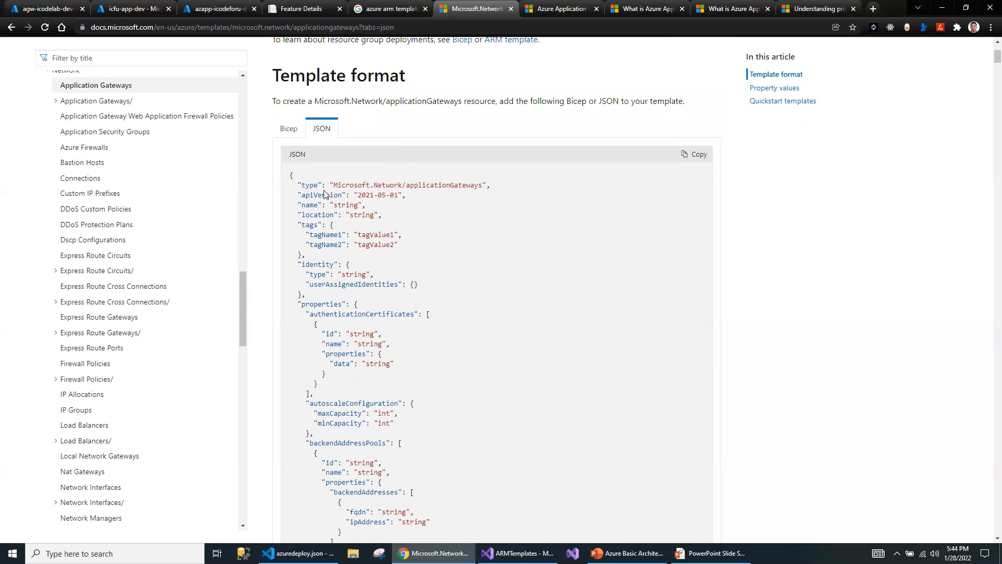
Examine the template's type, apiVersion, name and location properties and its identity block.
left_click_drag(299, 194, 408, 200)
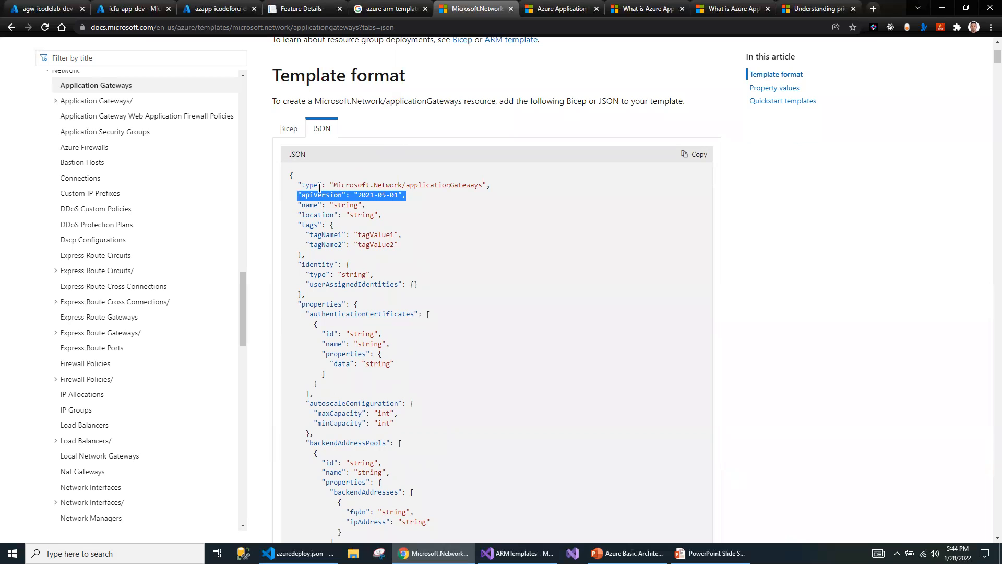
left_click_drag(300, 185, 462, 215)
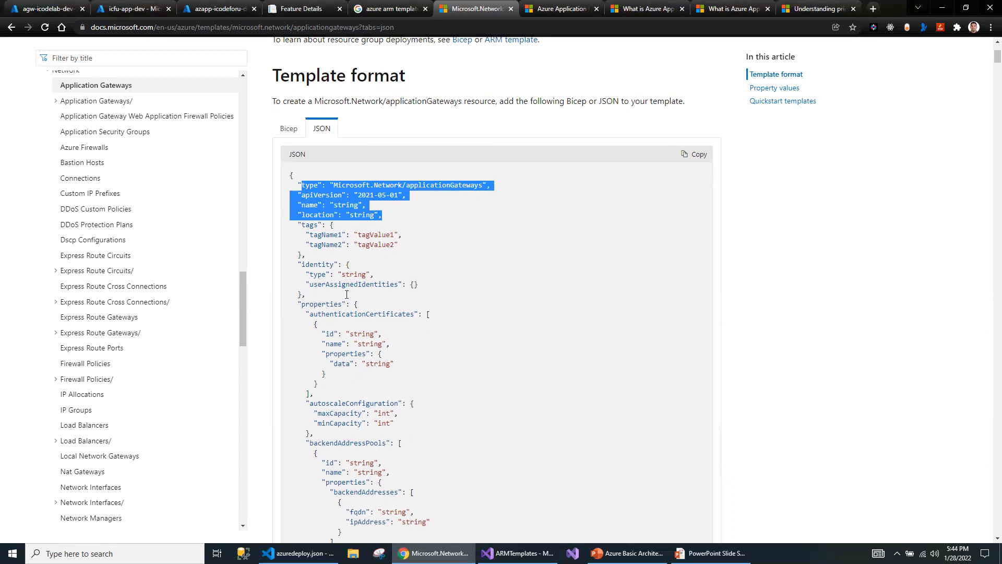
scroll(346, 294, "down", 2)
left_click_drag(290, 137, 388, 211)
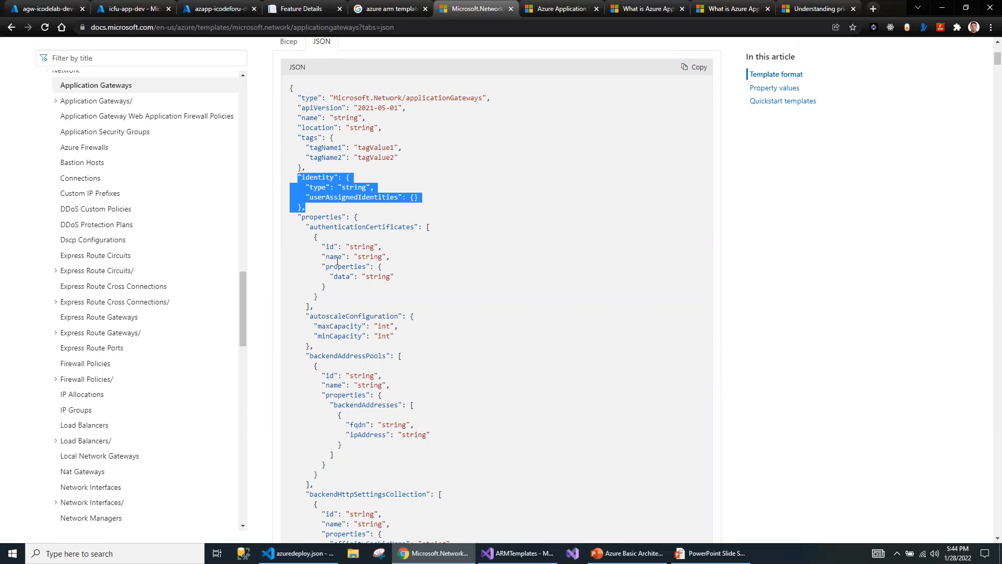
Examine the autoscaleConfiguration block and search the page for autoscaleConfiguration to reach its entry in the property values.
scroll(337, 261, "down", 4)
left_click_drag(305, 144, 413, 172)
double_click(381, 152)
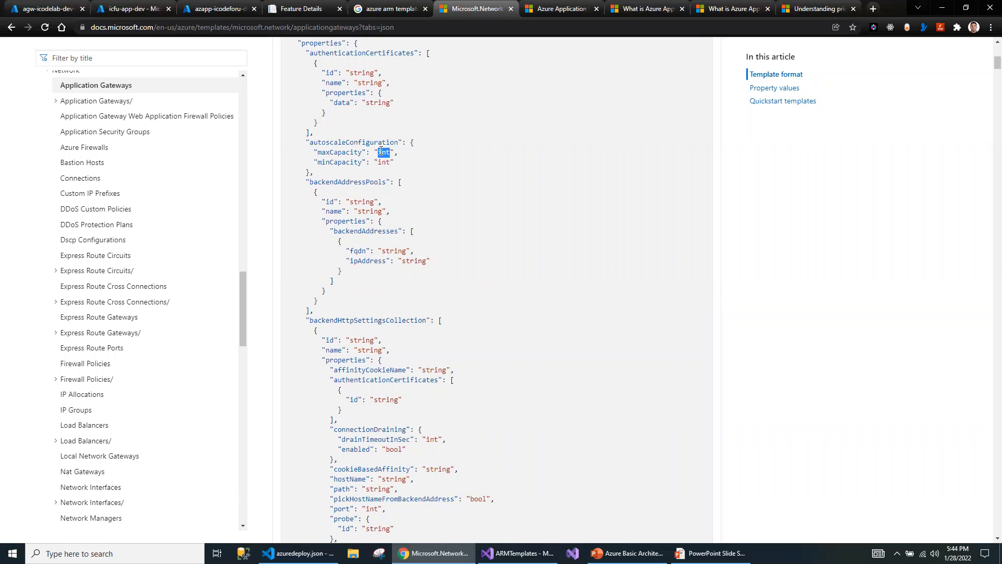
double_click(342, 143)
key("ctrl+f")
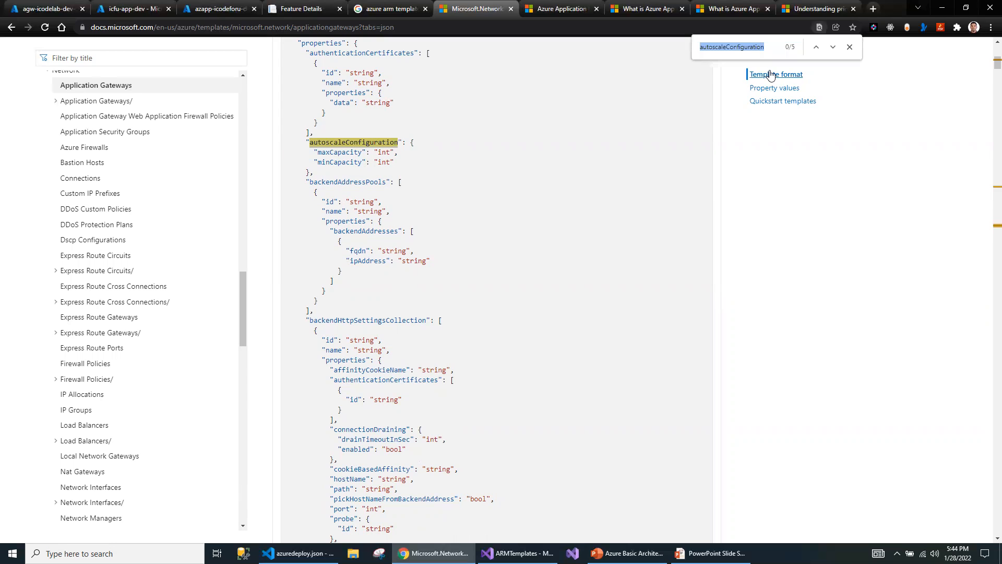
key("Return")
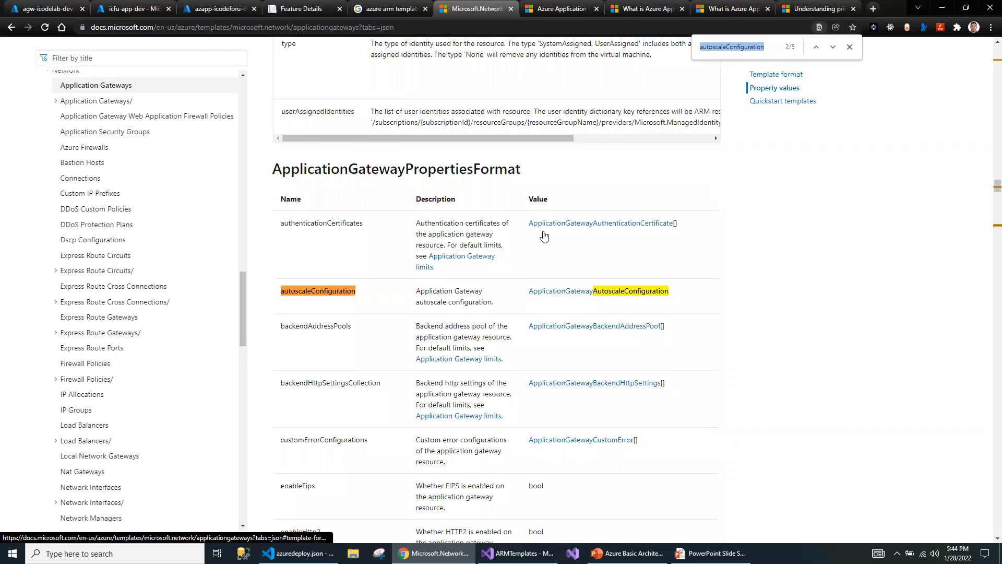
Open the ApplicationGatewayAutoscaleConfiguration reference in a new tab and review its properties and the backend pool and HTTP settings tables.
left_click_drag(416, 292, 519, 9)
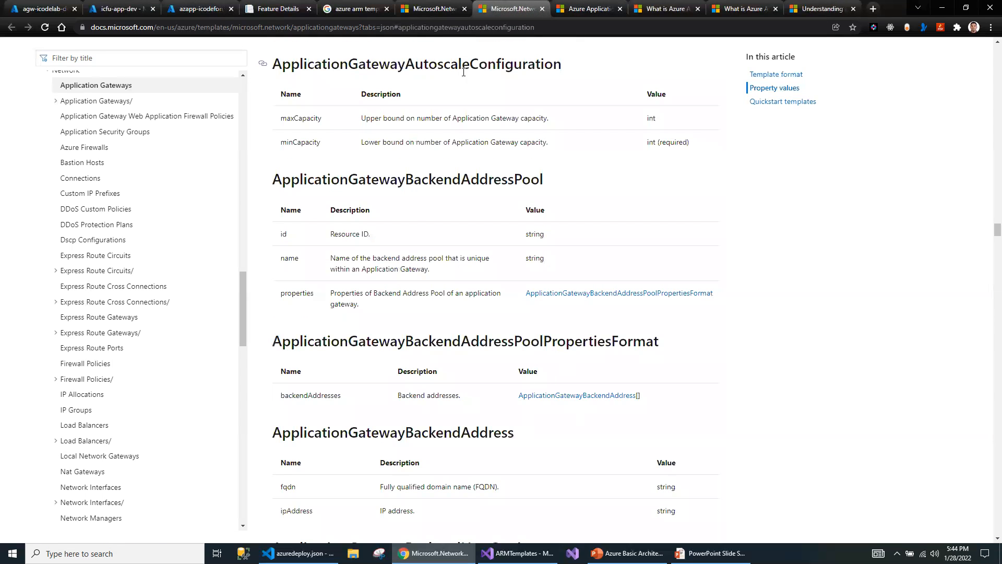
scroll(512, 251, "down", 3)
scroll(513, 251, "down", 5)
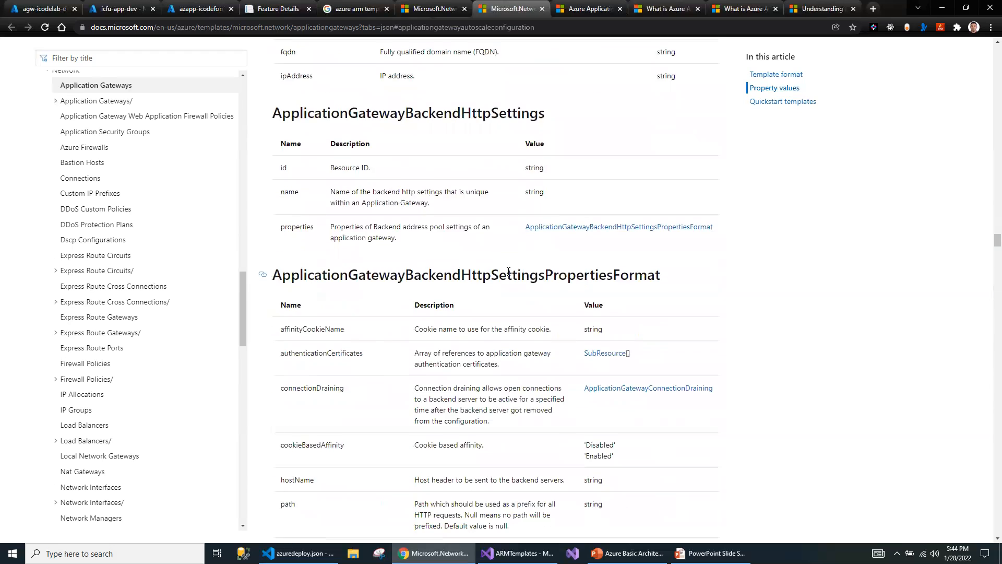
scroll(487, 104, "up", 9)
Return to the original applicationGateways reference page and go back to its JSON template format.
left_click(364, 10)
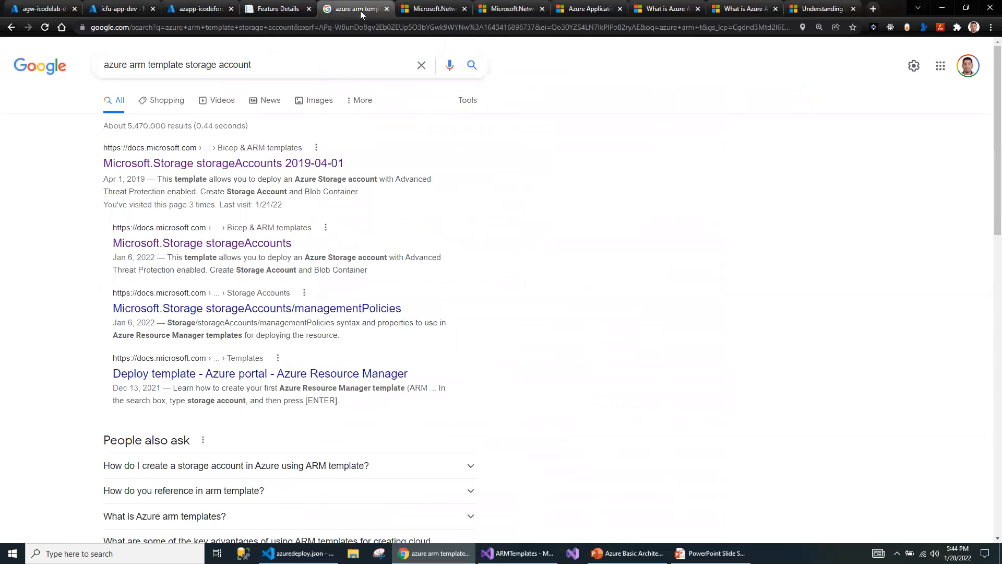
left_click(417, 11)
scroll(397, 240, "up", 15)
scroll(396, 234, "up", 15)
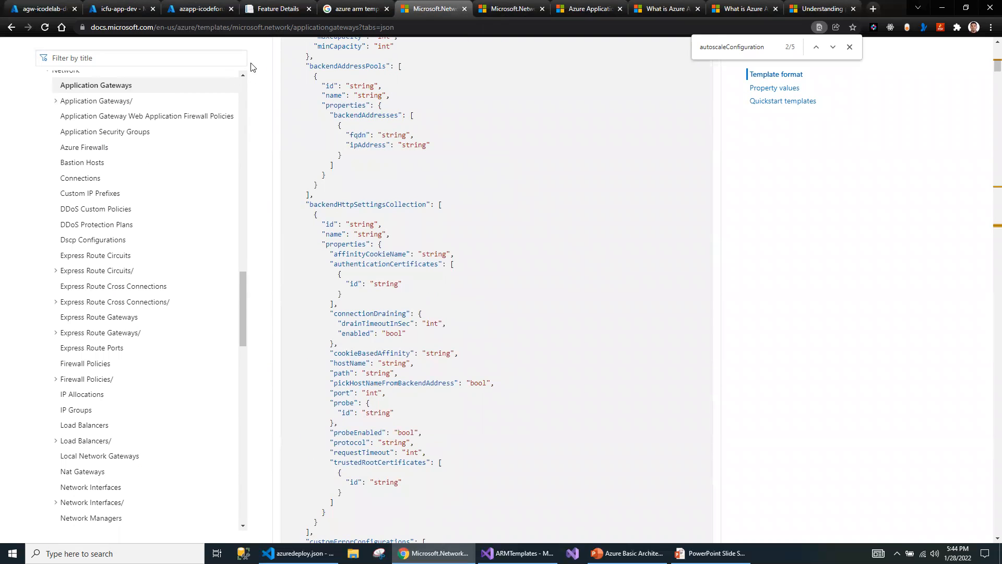
Switch back to azuredeploy.json in Visual Studio and review the remaining backendHttpSettingsCollection properties and the httpListeners section.
left_click(519, 553)
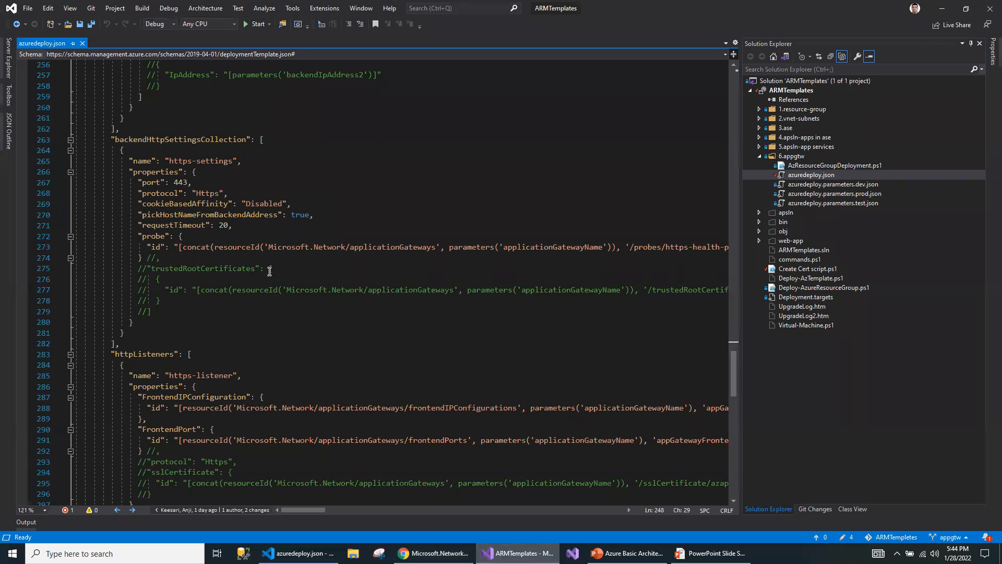
scroll(270, 274, "down", 4)
scroll(270, 274, "down", 1)
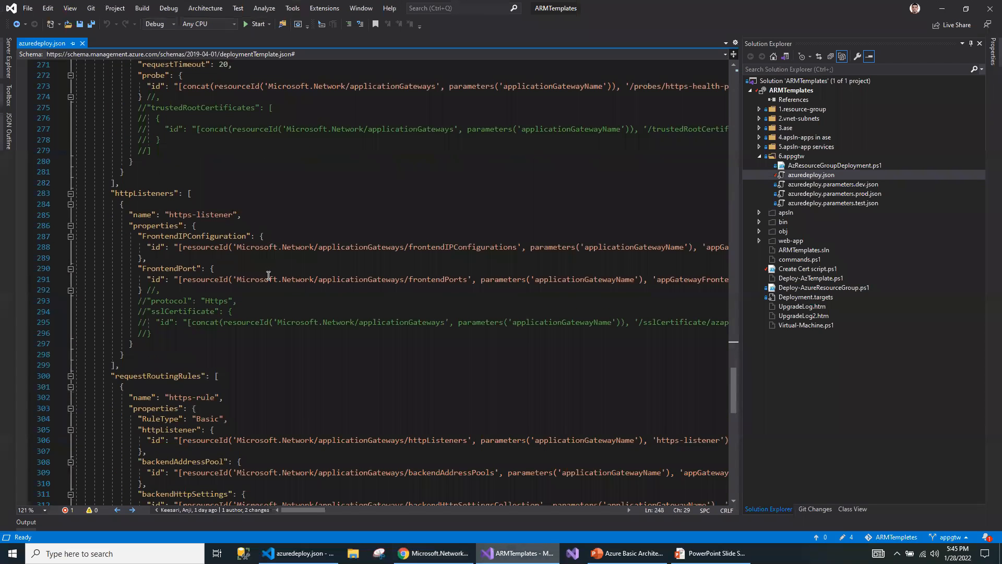
Review the backendHttpSettingsCollection block and the httpListeners section with its frontend IP configuration and port references in azuredeploy.json.
scroll(184, 210, "up", 4)
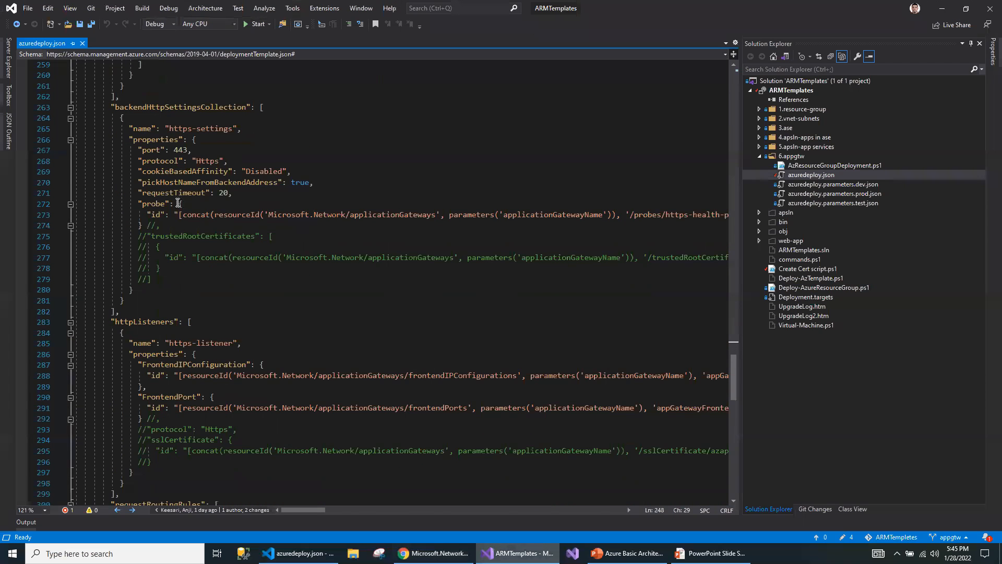
double_click(158, 107)
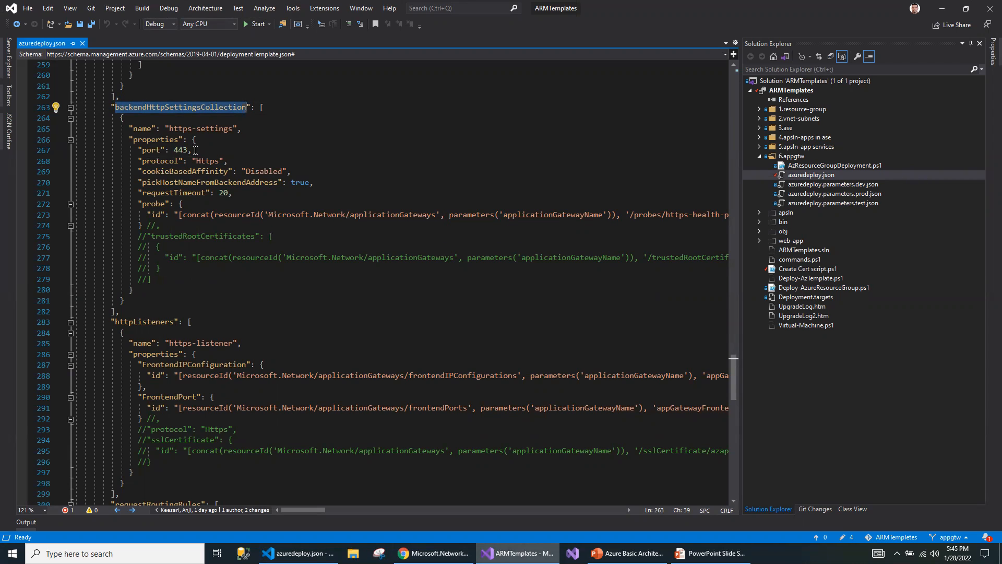
double_click(155, 322)
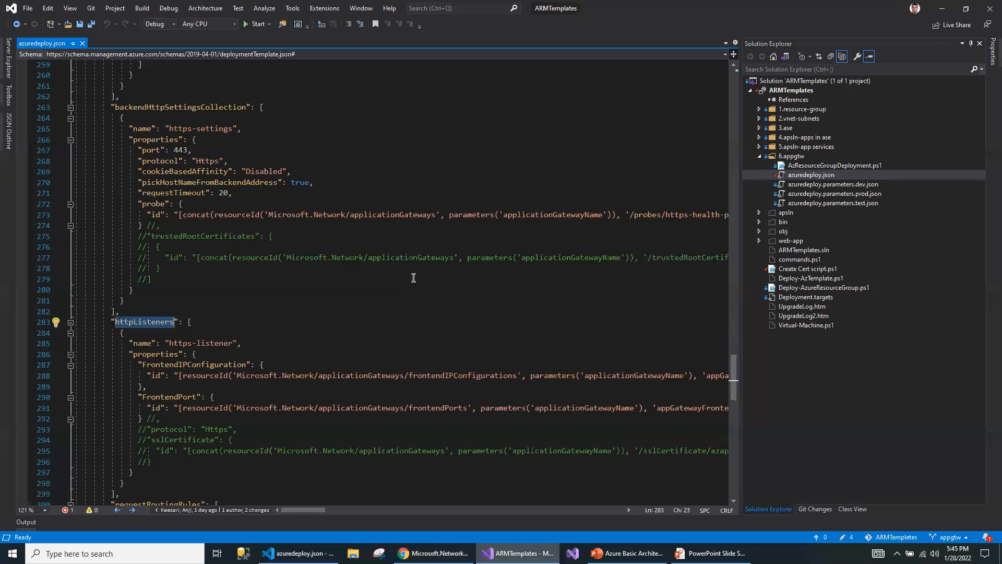
scroll(414, 277, "down", 2)
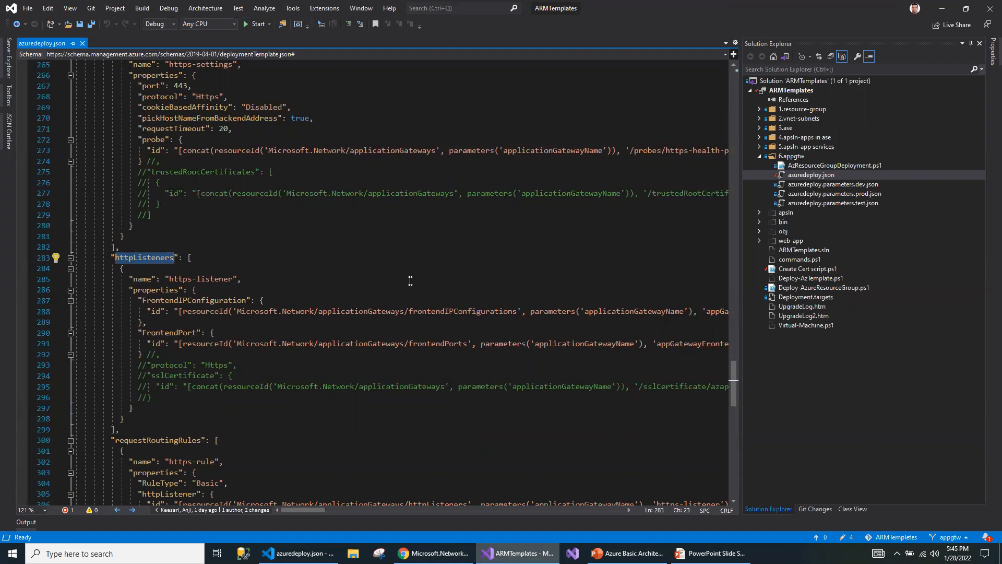
scroll(411, 280, "down", 2)
scroll(407, 281, "down", 2)
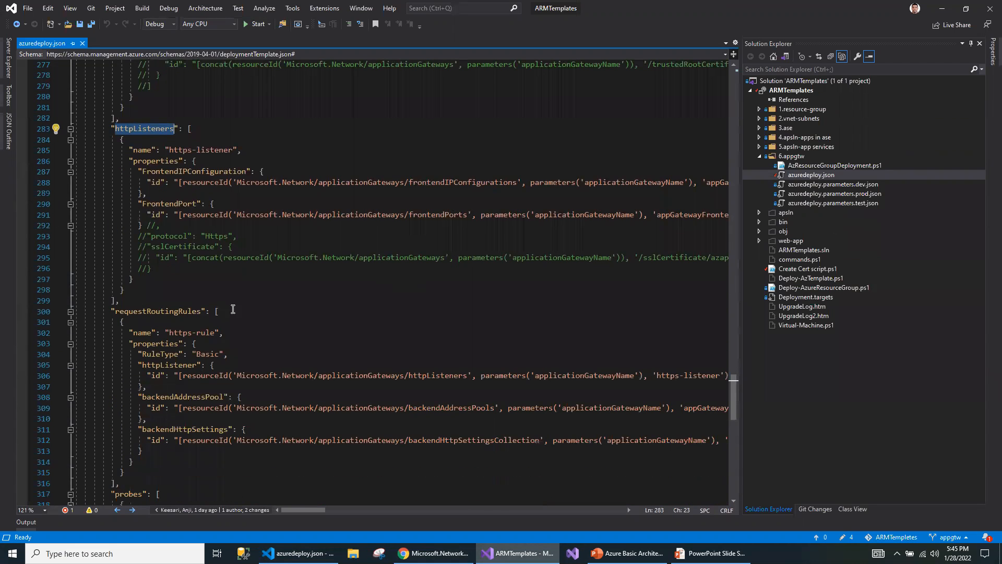
Examine the requestRoutingRules, probes and webApplicationFirewallConfiguration sections at the end of the Application Gateway template.
double_click(175, 316)
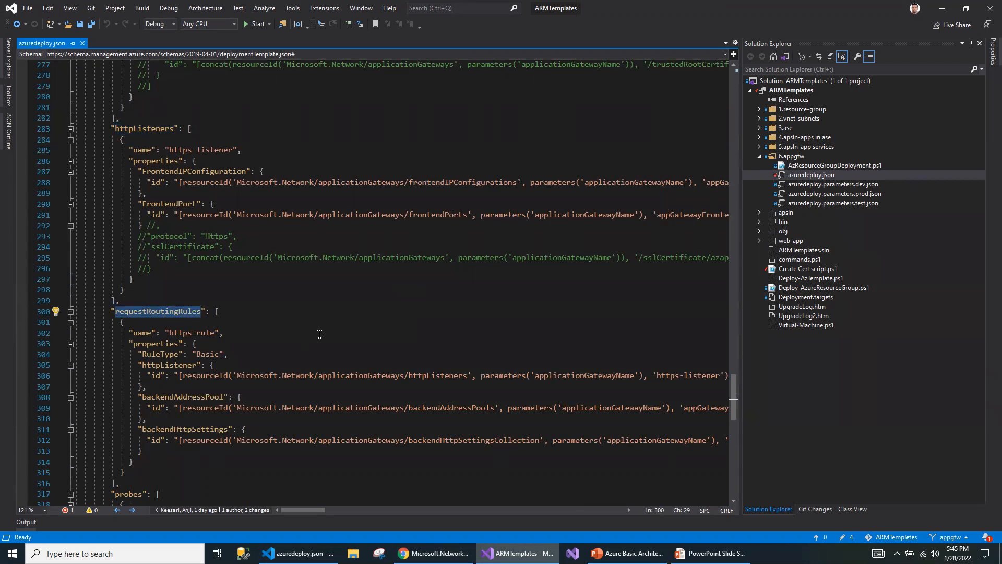
scroll(320, 334, "down", 7)
scroll(175, 305, "down", 5)
scroll(193, 298, "up", 5)
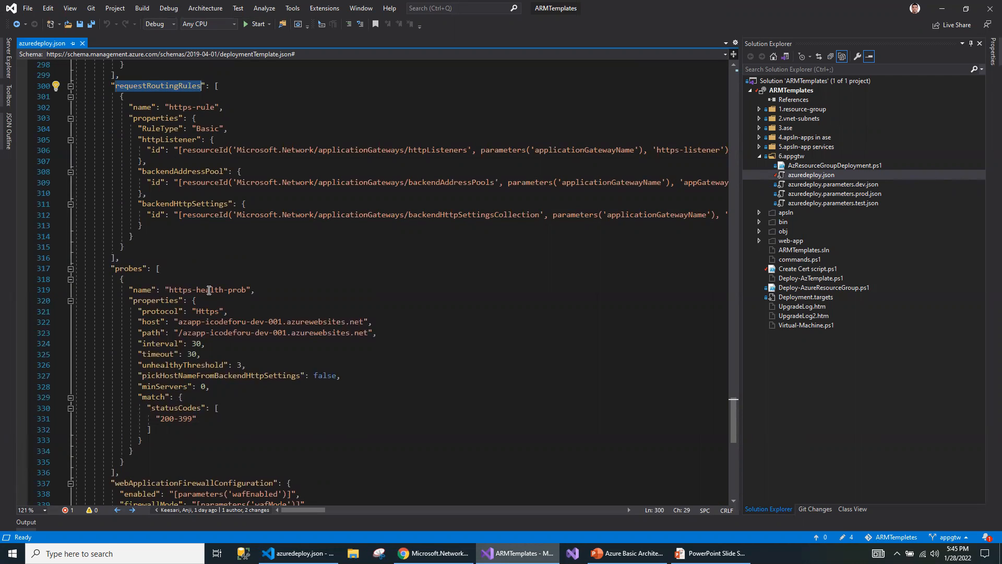
double_click(192, 354)
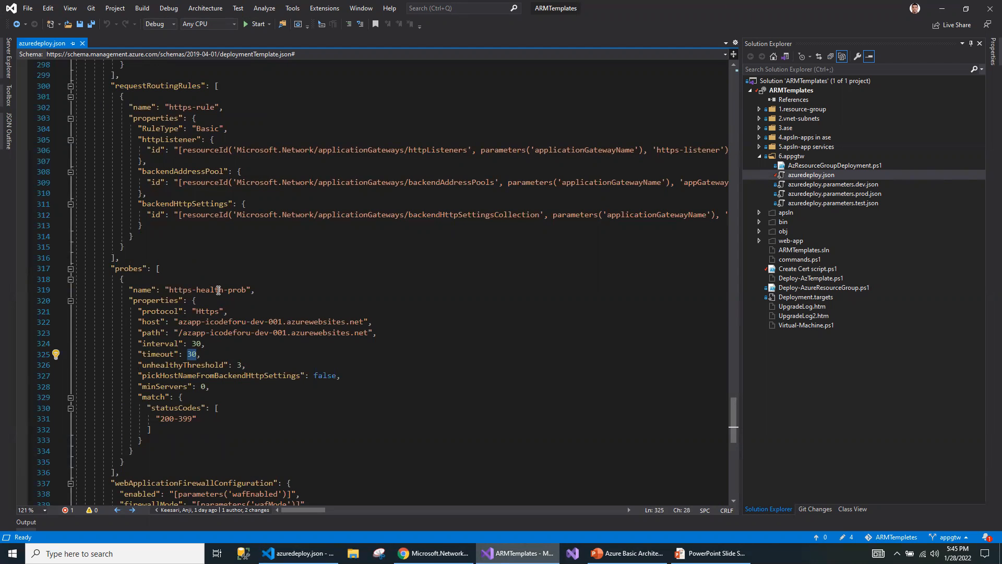
scroll(214, 319, "down", 3)
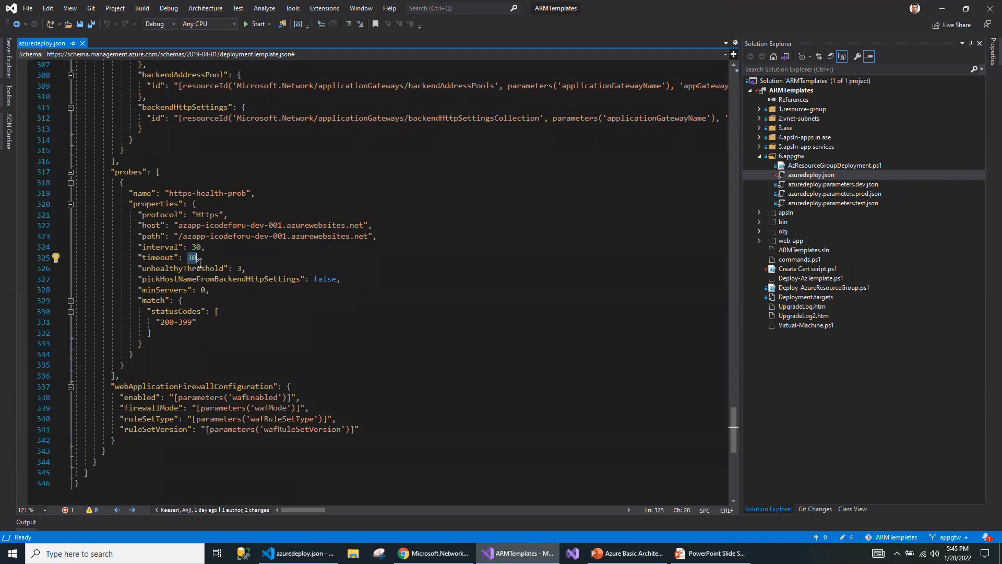
scroll(200, 263, "down", 2)
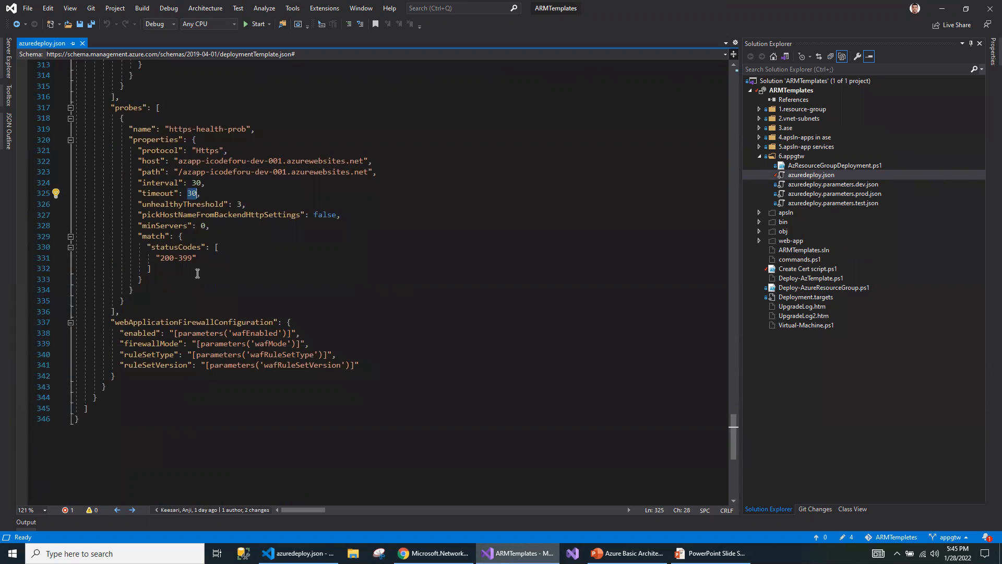
scroll(250, 283, "up", 20)
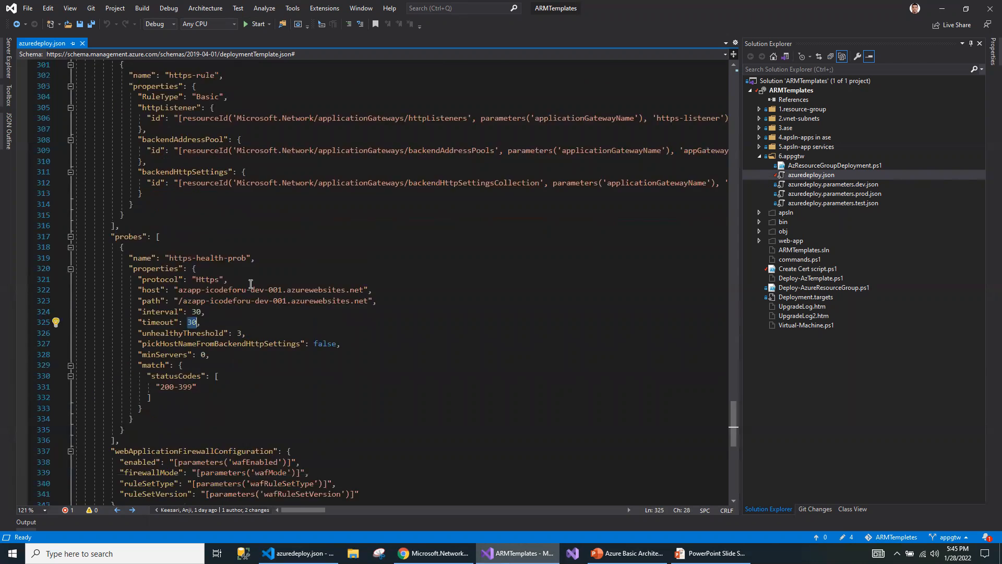
scroll(243, 272, "down", 14)
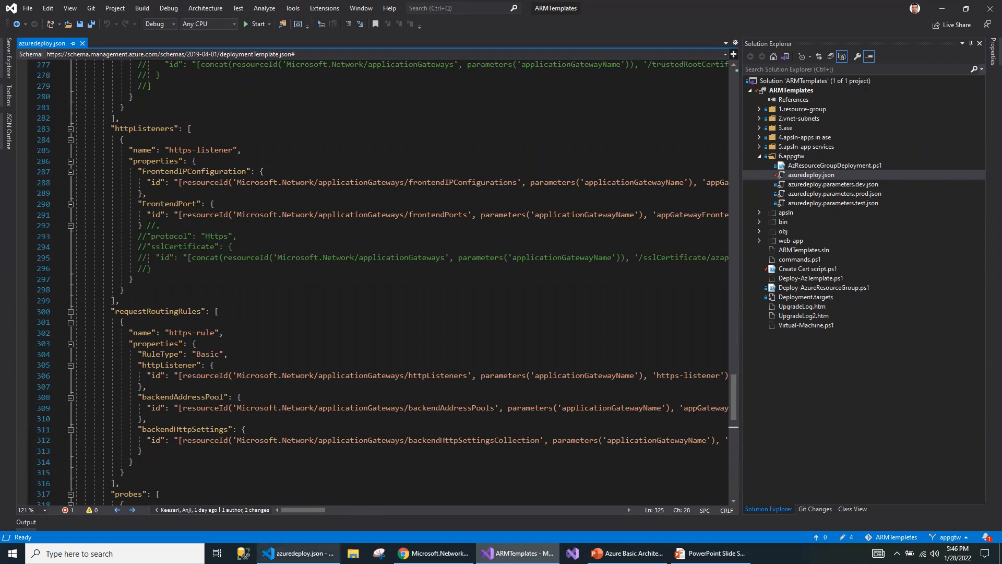
Switch to Visual Studio Code, open AzResourceGroupDeployment.ps1 from the 6.appgtw folder and check its deployment name and template file.
mouse_move(298, 553)
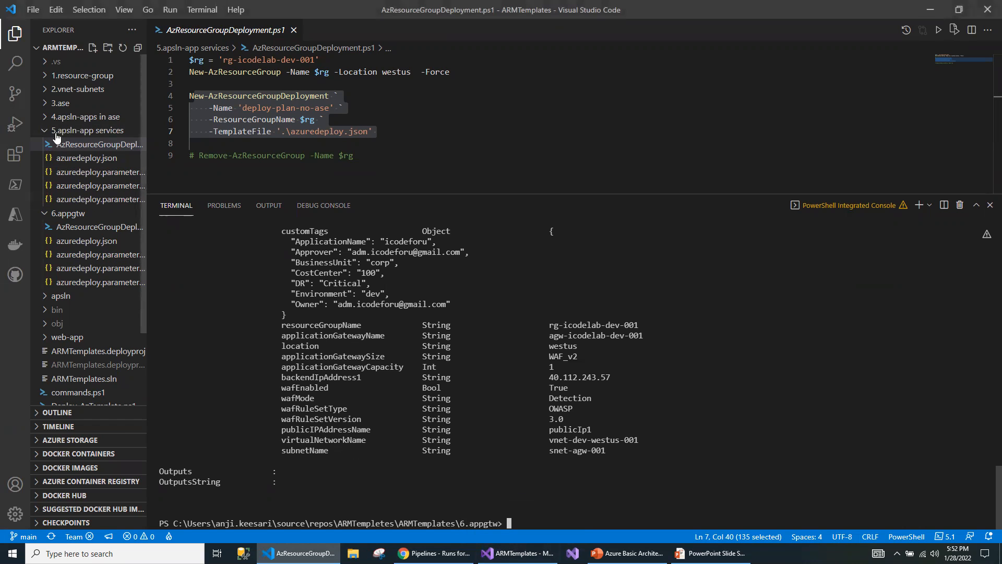
left_click(47, 130)
left_click(48, 147)
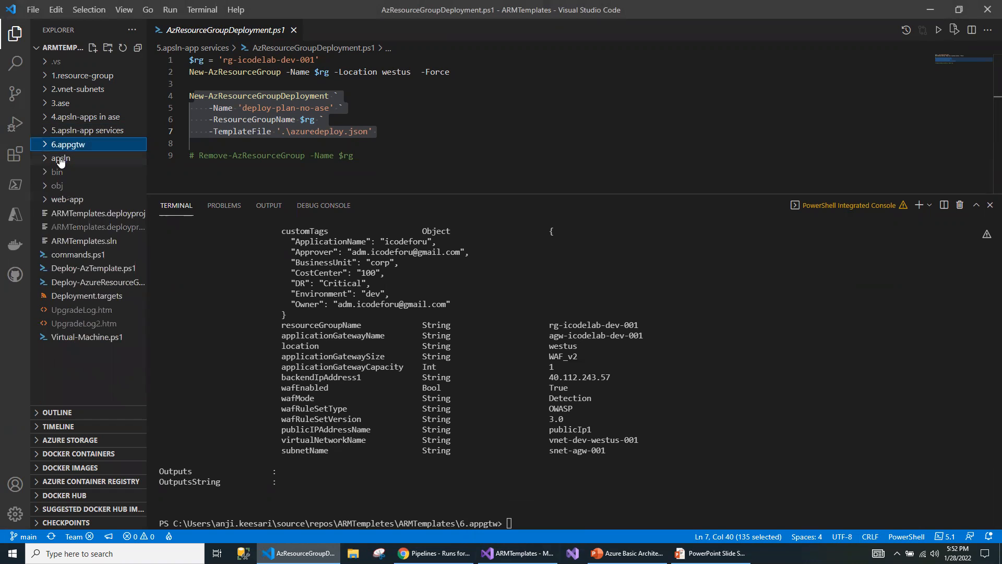
left_click(85, 172)
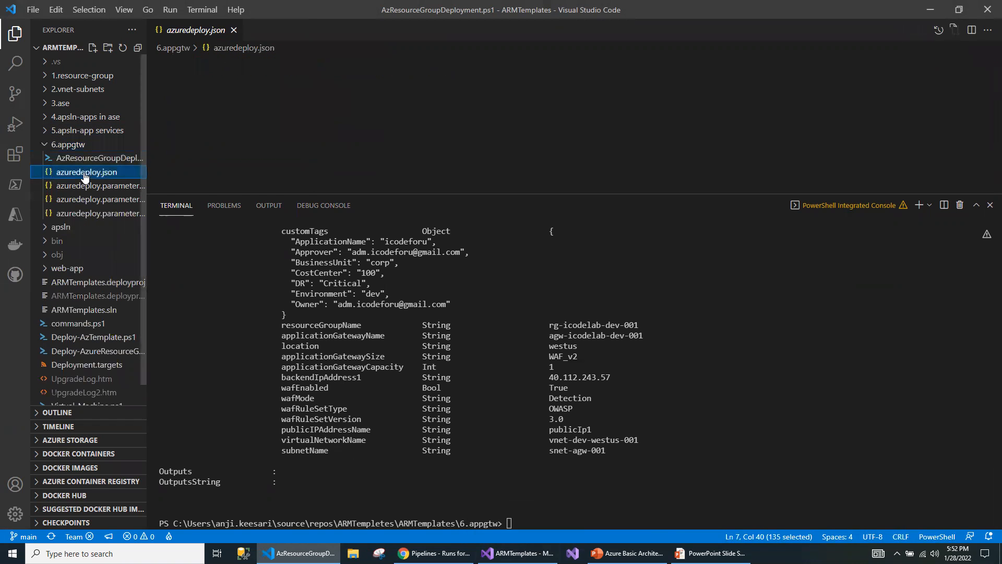
left_click(94, 158)
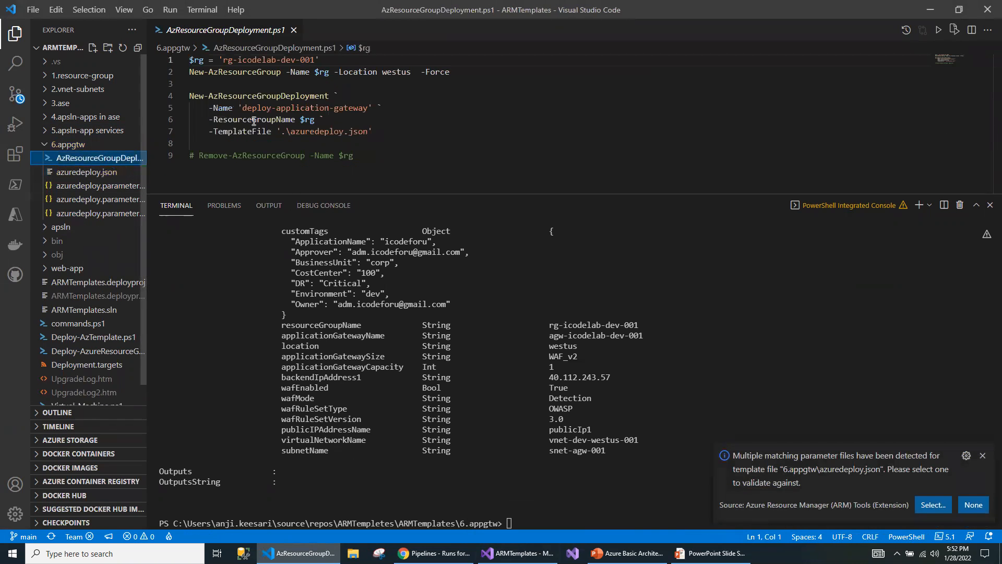
left_click_drag(246, 108, 357, 108)
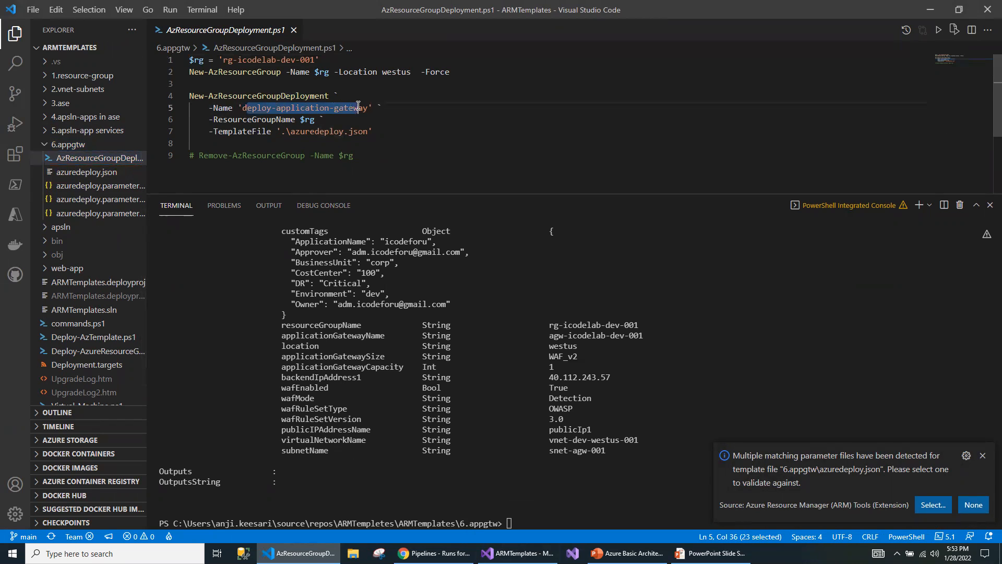
double_click(299, 132)
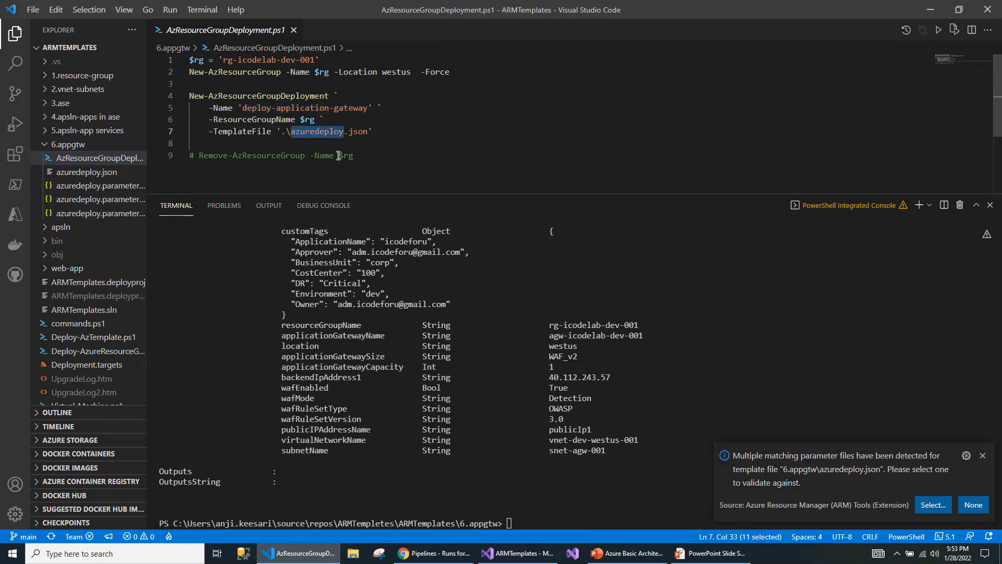
Enter .\AzResourceGroupDeployment.ps1 at the terminal prompt in the 6.appgtw folder to run the Application Gateway deployment.
left_click(463, 526)
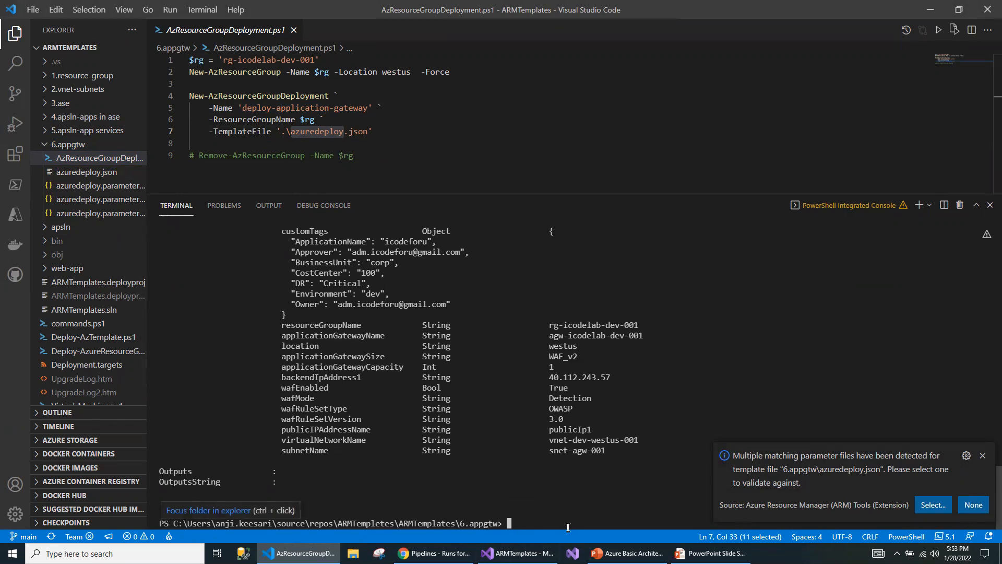
type(".\\Az")
key("Tab")
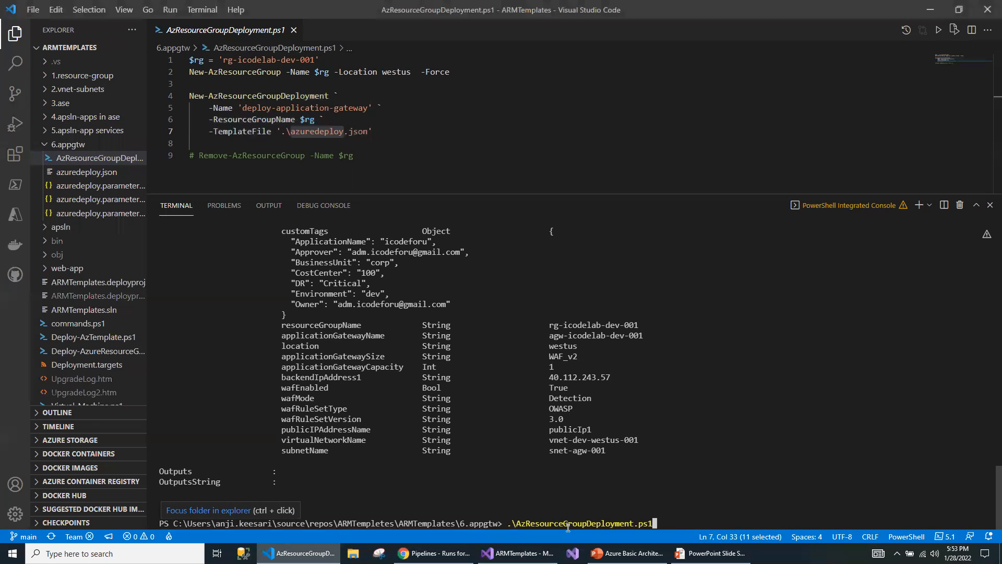
mouse_move(264, 96)
key("Return")
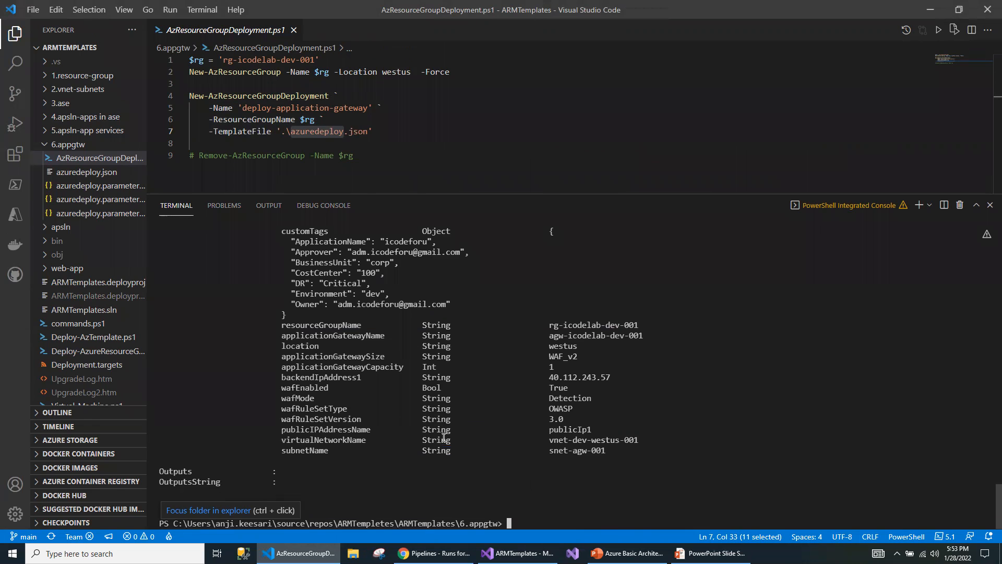
Review the deployment output in the terminal, covering the customTags values and the Application Gateway parameters down to subnetName.
scroll(444, 438, "up", 3)
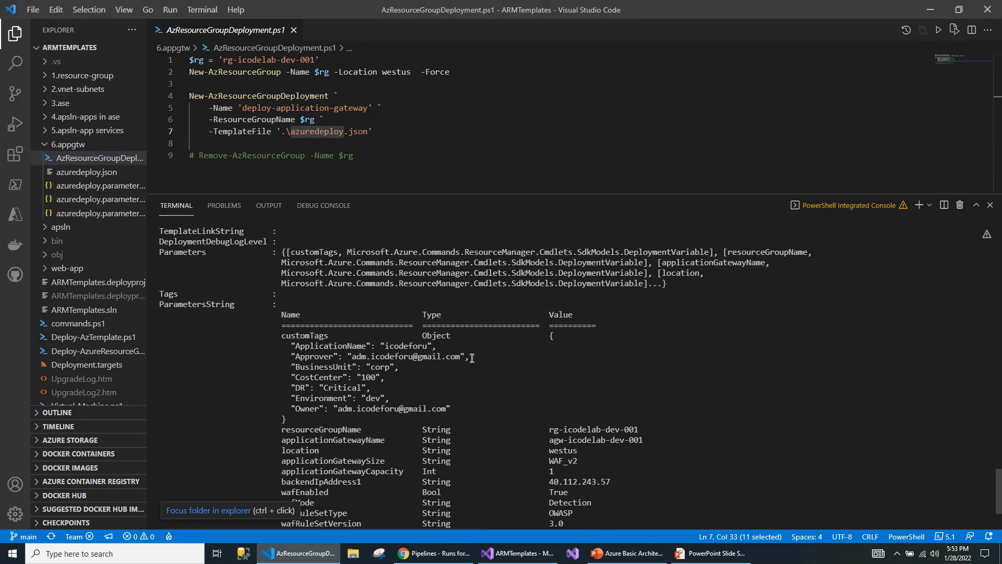
left_click_drag(277, 337, 373, 408)
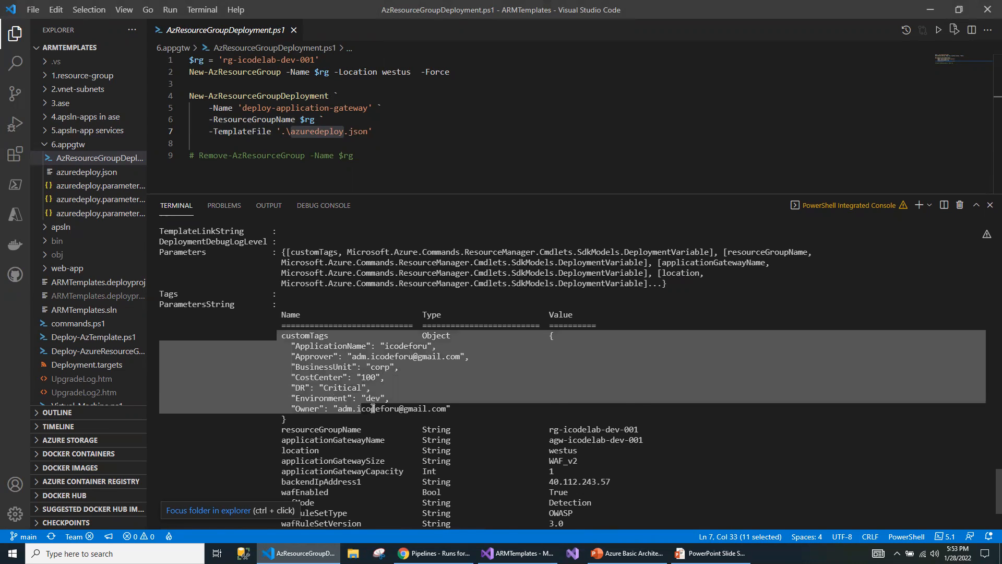
scroll(373, 408, "down", 3)
left_click_drag(272, 337, 606, 458)
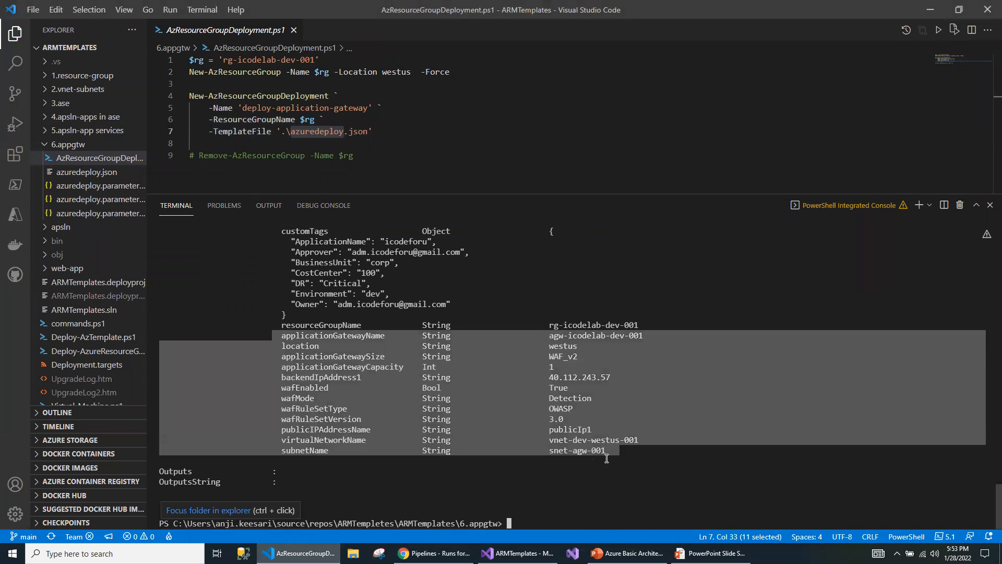
Switch to the Azure portal in the browser and view the application gateways agw-icodelab-dev-002 and agw-icodelab-dev-001.
left_click(434, 552)
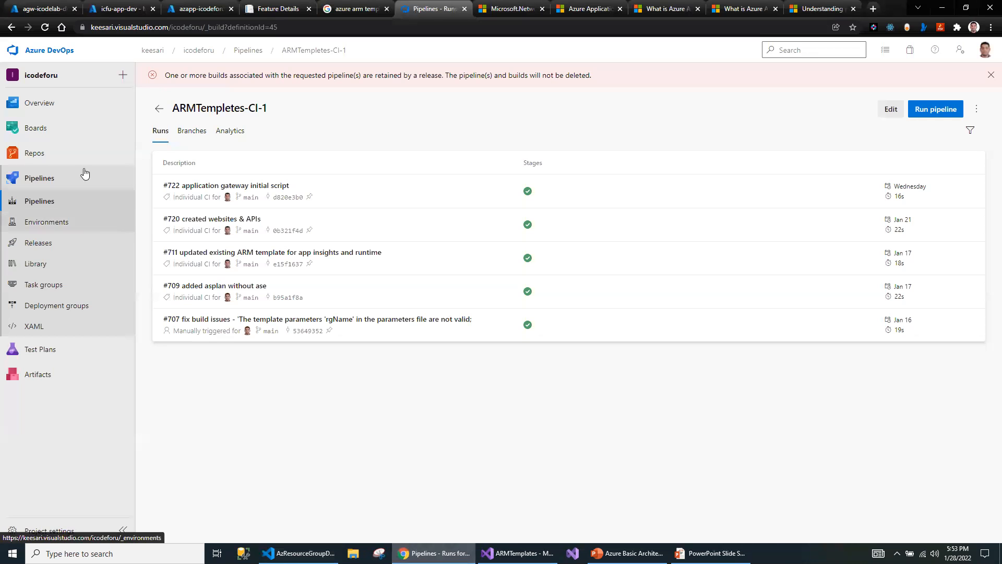
left_click(31, 8)
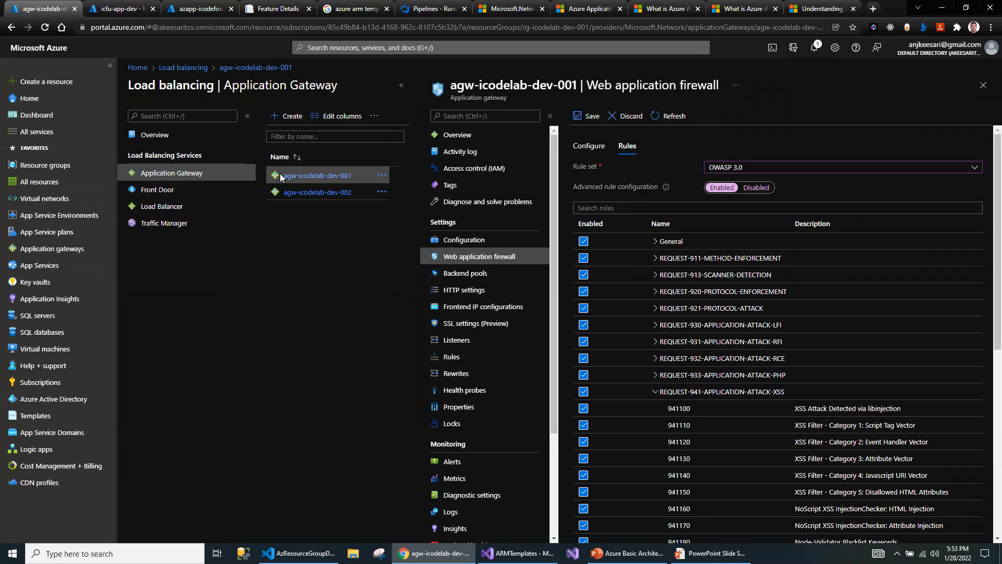
left_click(316, 192)
left_click(550, 87)
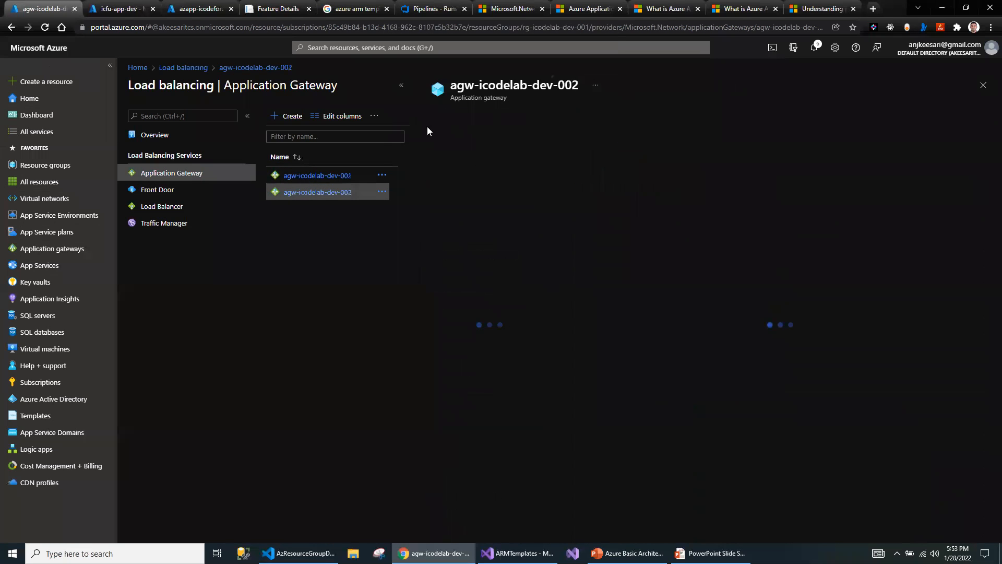
left_click(322, 175)
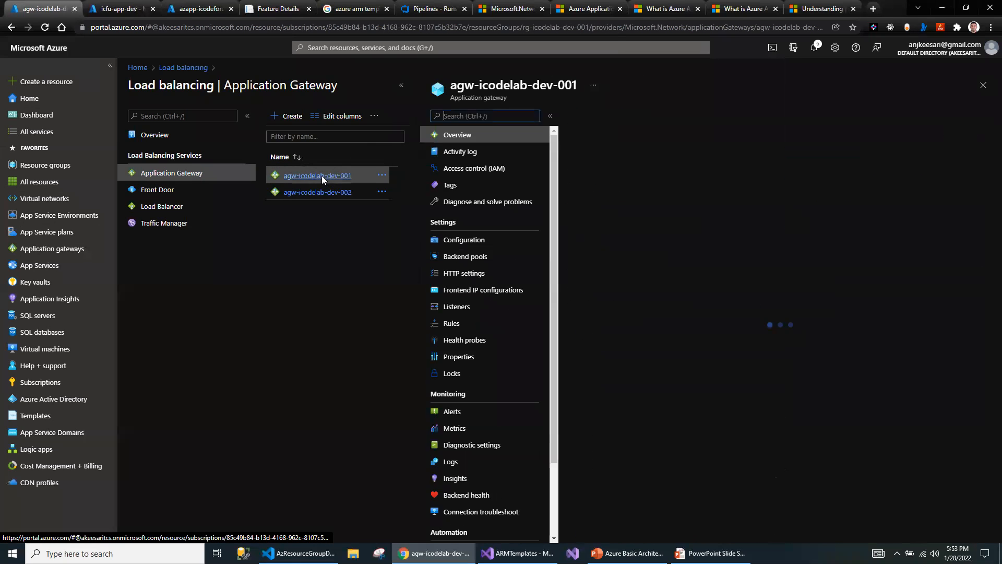
left_click(464, 156)
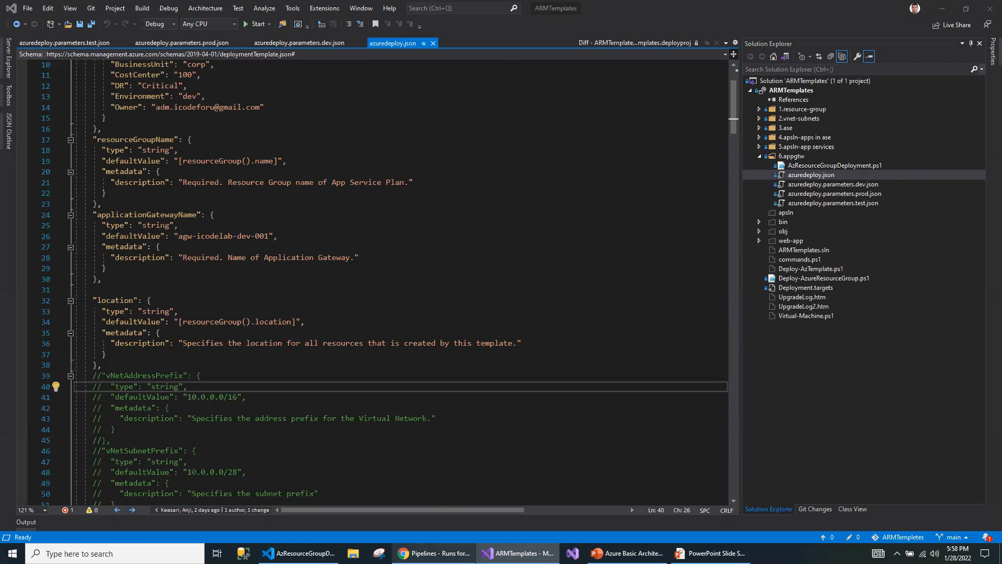
Switch to Azure DevOps in the browser and view the ARMTempletes-CI pipeline's runs from the list of recent pipelines.
left_click(435, 552)
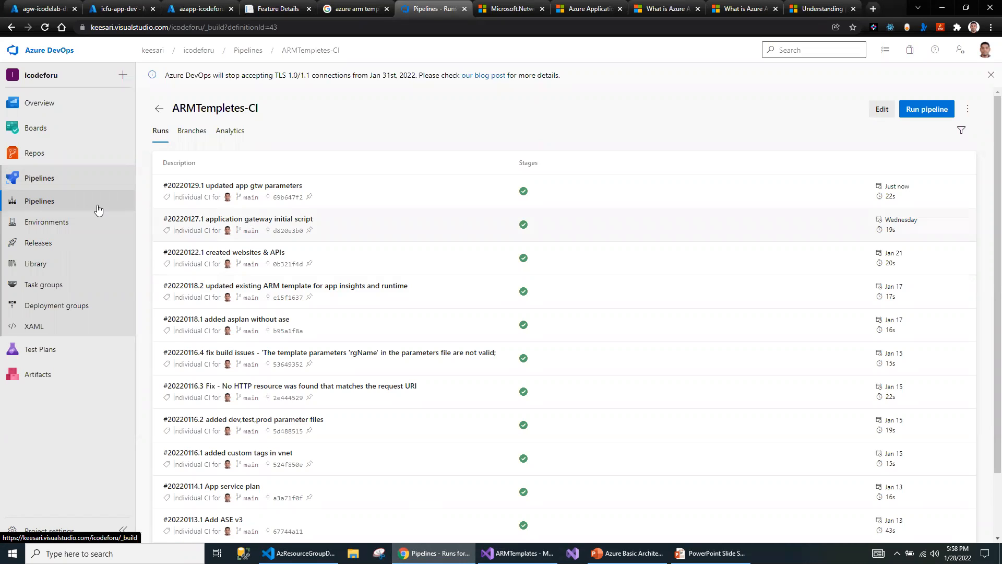
left_click(41, 203)
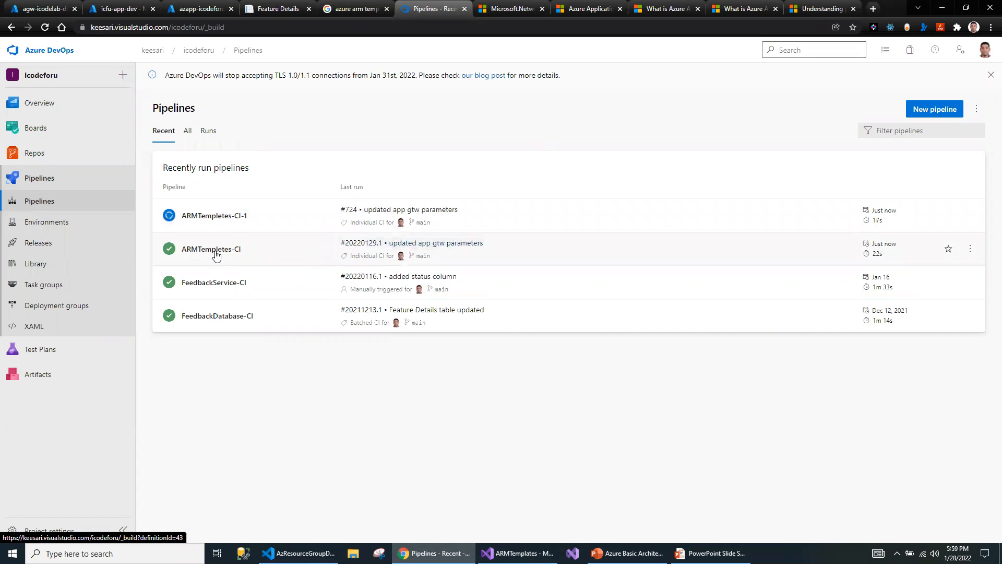
left_click(216, 255)
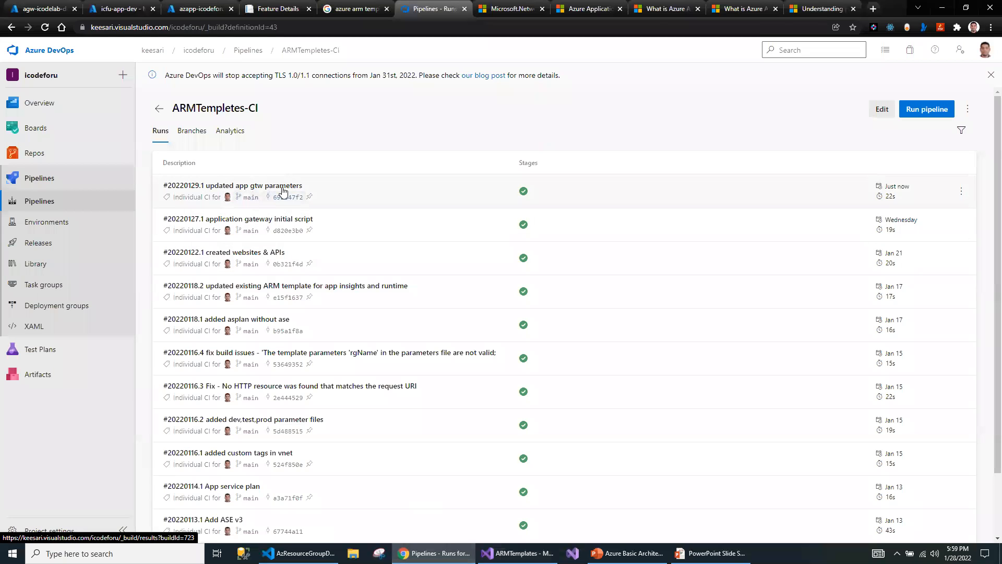
Switch to Visual Studio and review the parameters in 6.appgtw's azuredeploy.json, from resourceGroupName to applicationGatewaySize and applicationGatewayCapacity.
left_click(516, 553)
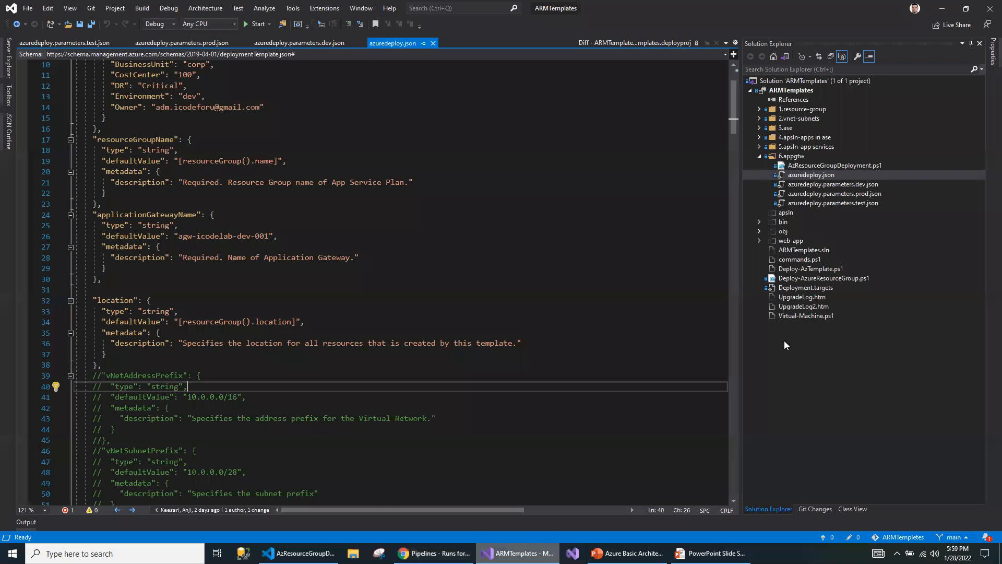
double_click(818, 176)
scroll(318, 247, "up", 3)
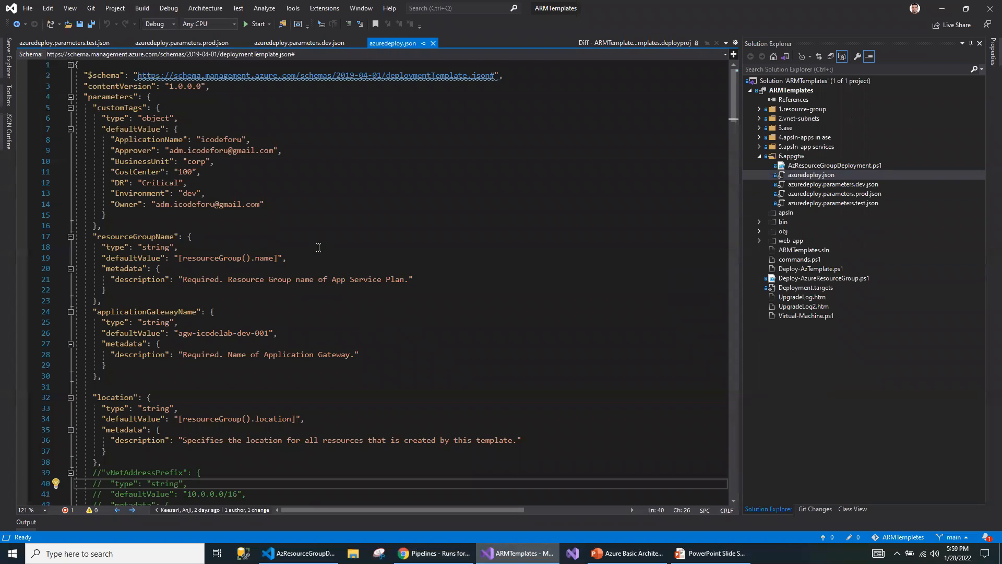
double_click(135, 237)
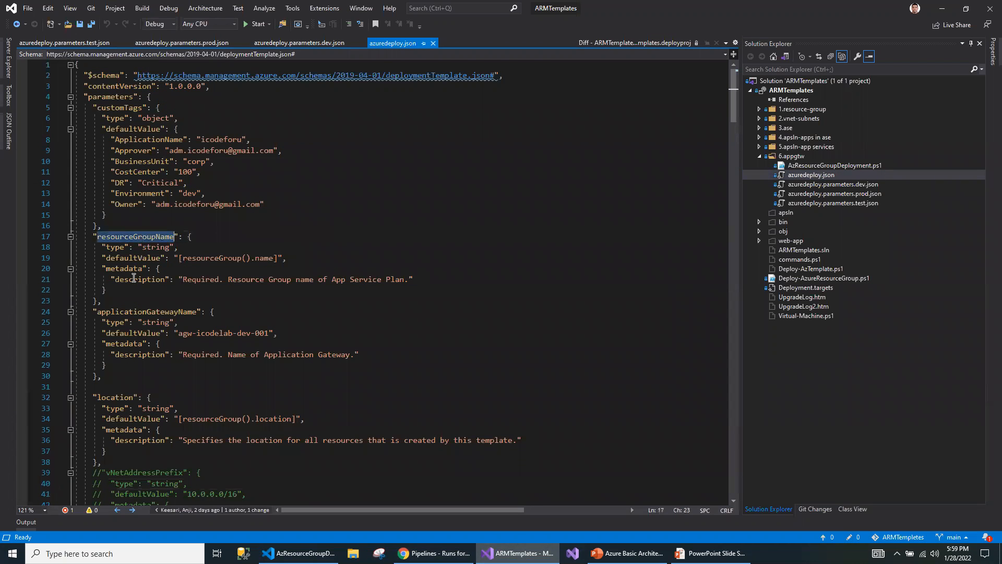
double_click(147, 312, "ctrl+alt")
key("Escape")
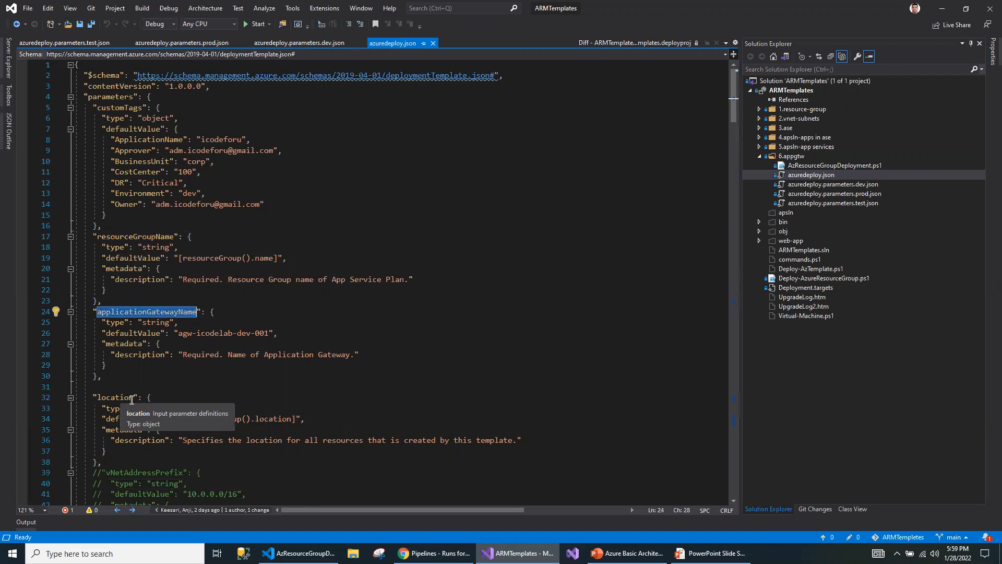
scroll(151, 365, "down", 9)
double_click(156, 334)
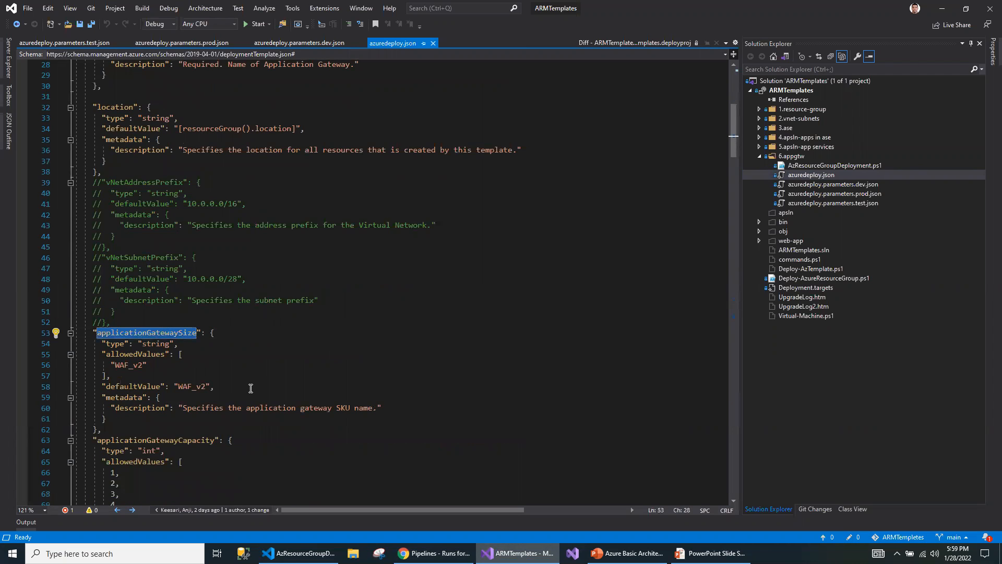
scroll(251, 387, "down", 3)
double_click(178, 344)
Examine the gateway name, size and capacity values in azuredeploy.parameters.dev.json.
double_click(809, 185)
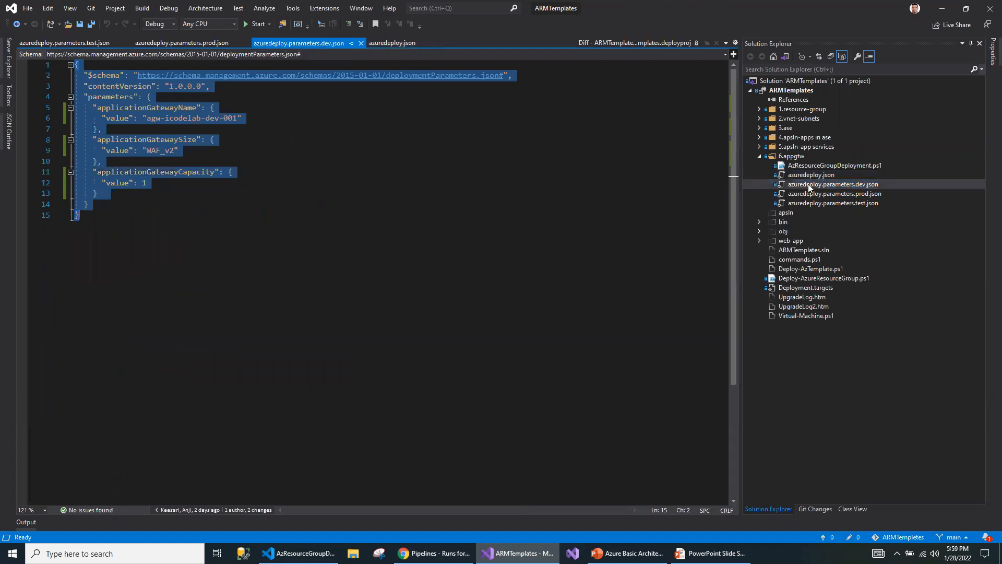
left_click(214, 188)
double_click(212, 119)
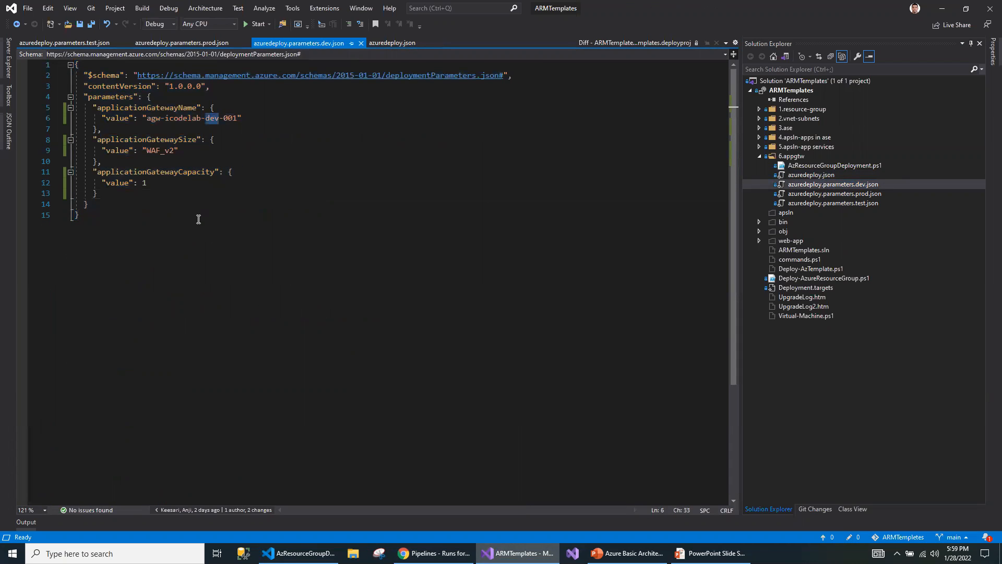
double_click(179, 109)
double_click(207, 119)
double_click(144, 183)
Compare the gateway name and capacity values in azuredeploy.parameters.prod.json and azuredeploy.parameters.test.json.
double_click(834, 194)
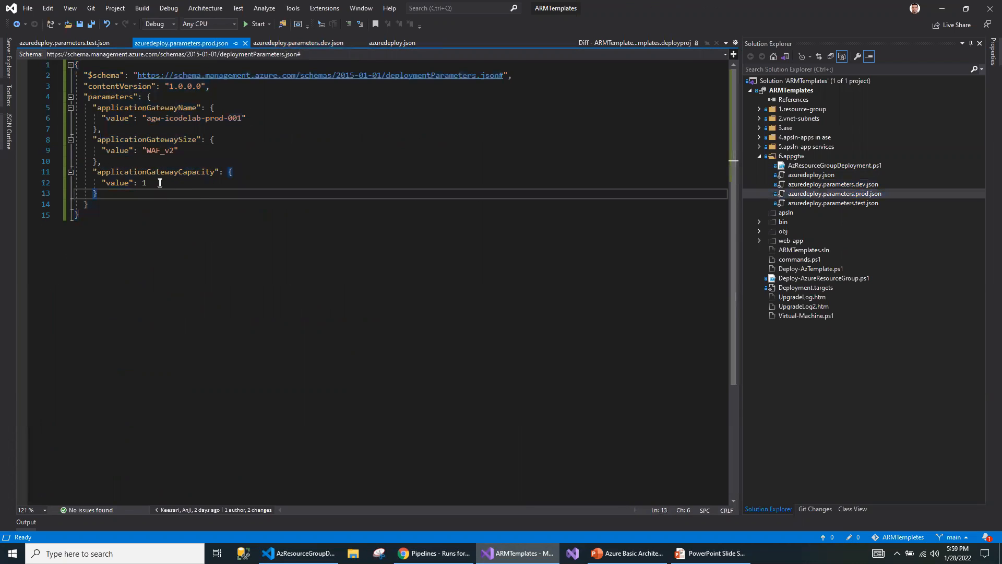
double_click(819, 204)
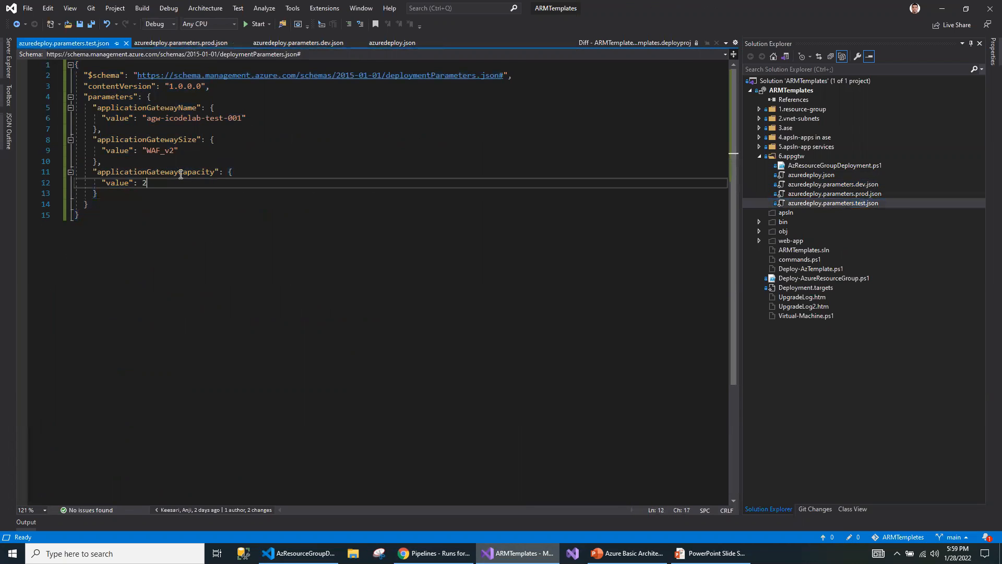
double_click(216, 119)
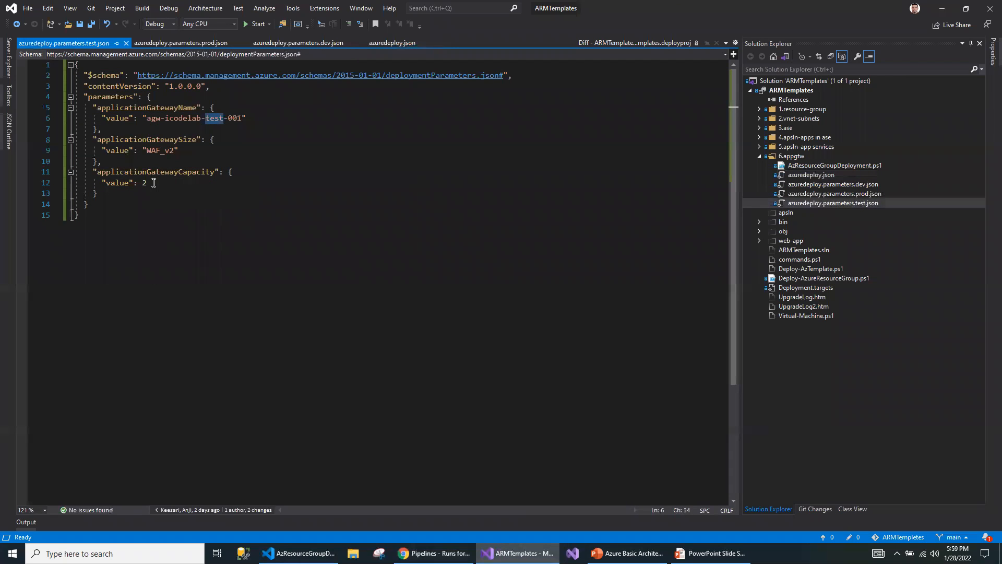
left_click_drag(148, 183, 91, 172)
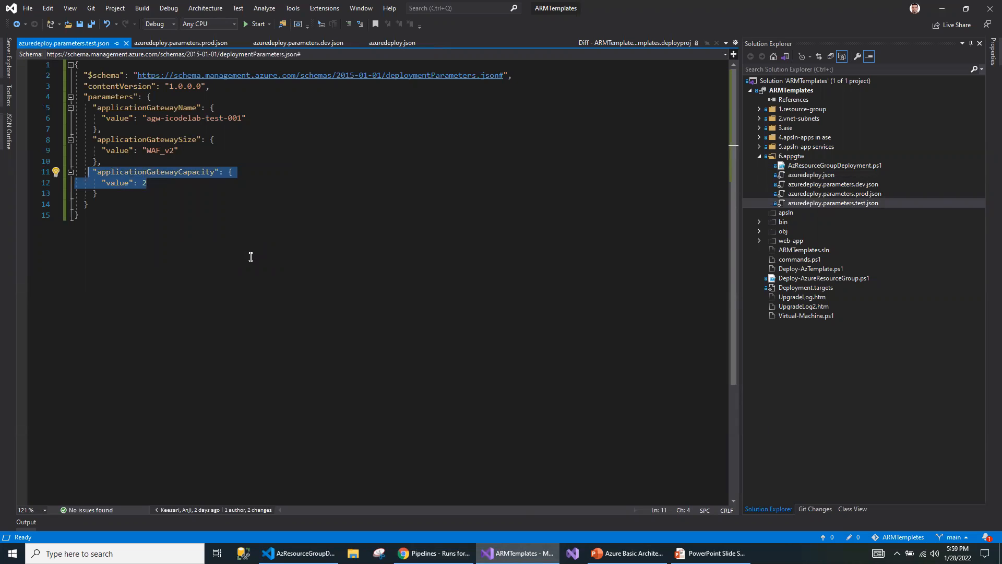
Set applicationGatewayCapacity to 5 in azuredeploy.parameters.prod.json and save the file.
double_click(818, 194)
left_click(165, 185)
key("BackSpace")
type("5")
key("ctrl+s")
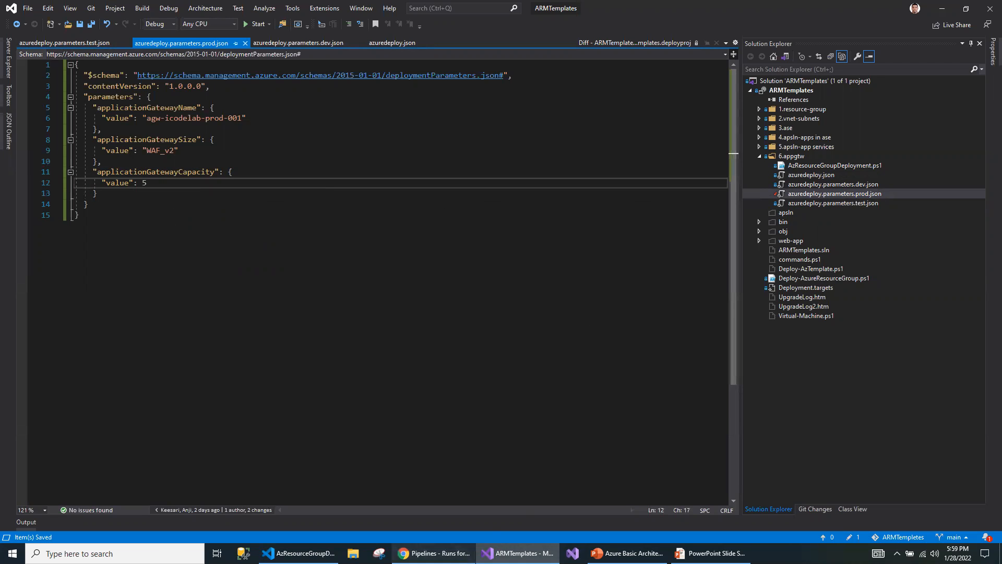
Switch to Azure DevOps in the browser and inspect the "updated app gtw parameters" run's published artifacts, expanding drop and its 6.appgtw folder.
left_click(436, 553)
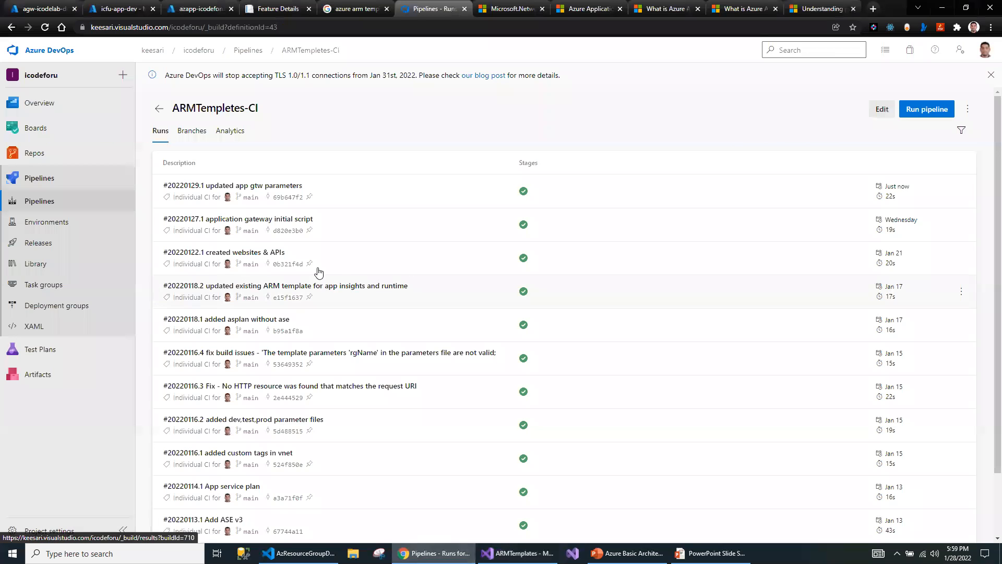
left_click(283, 188)
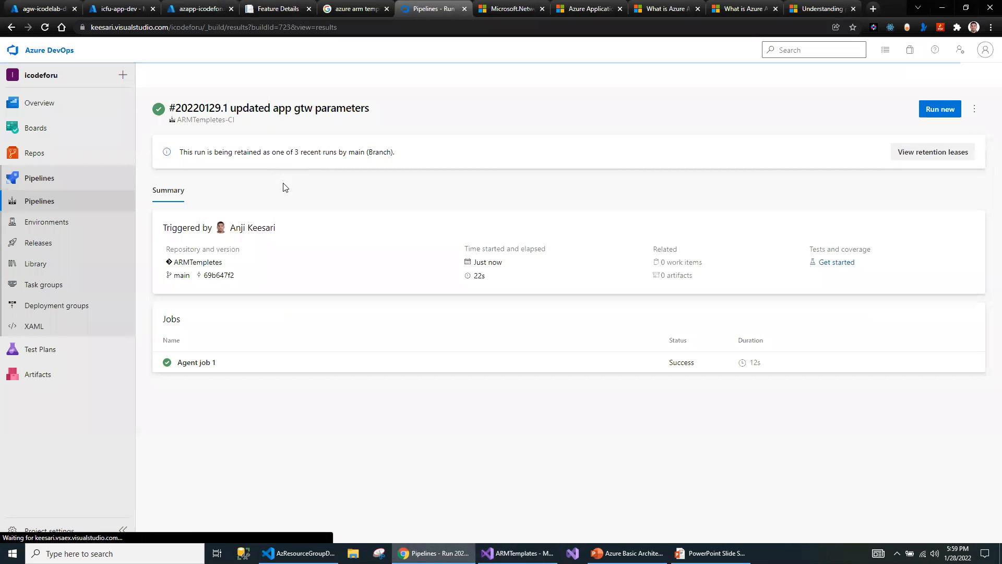
left_click(665, 282)
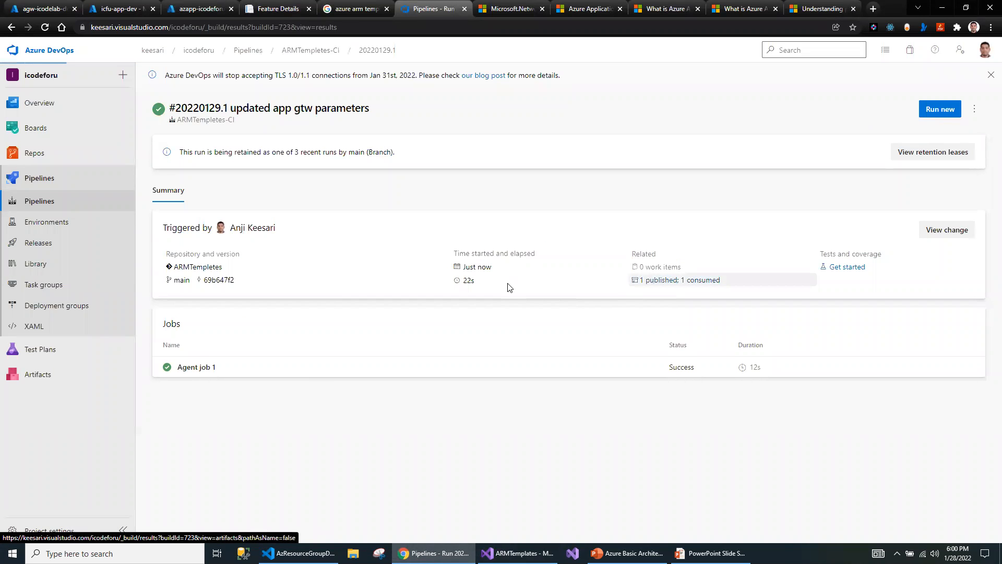
left_click(165, 186)
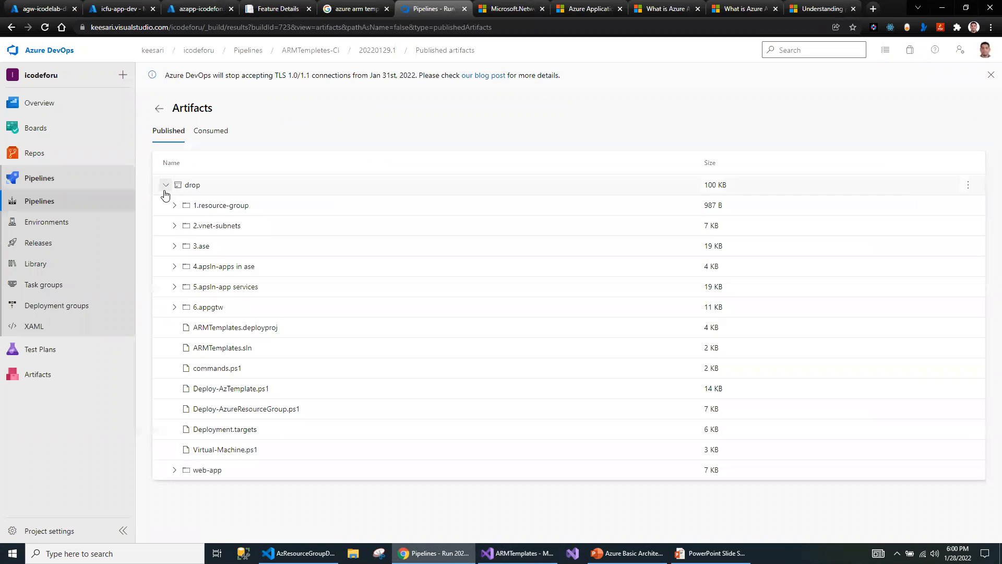
left_click(174, 307)
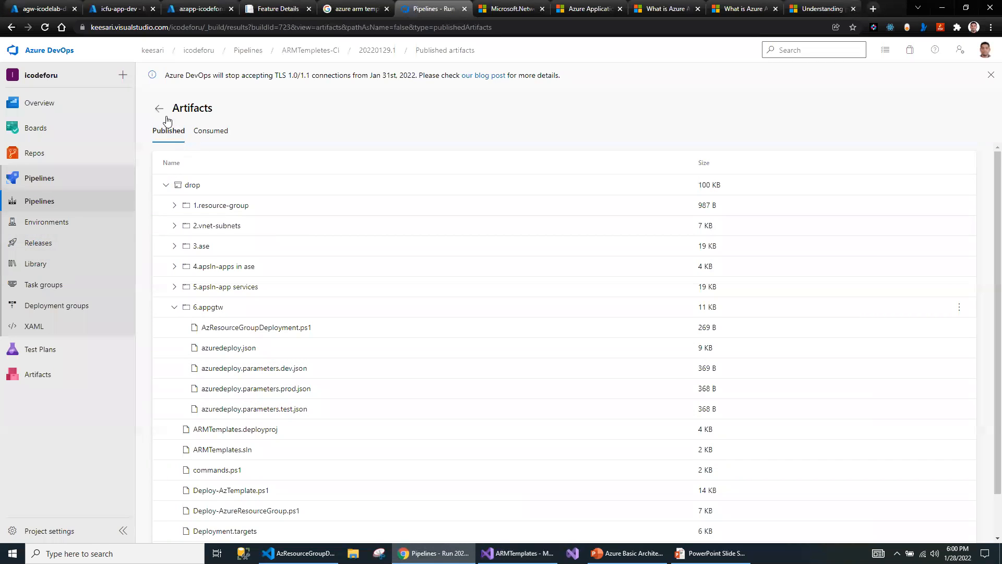
Open the ARMTemplate-CD release pipeline for editing and show the dev stage's tasks.
left_click(50, 245)
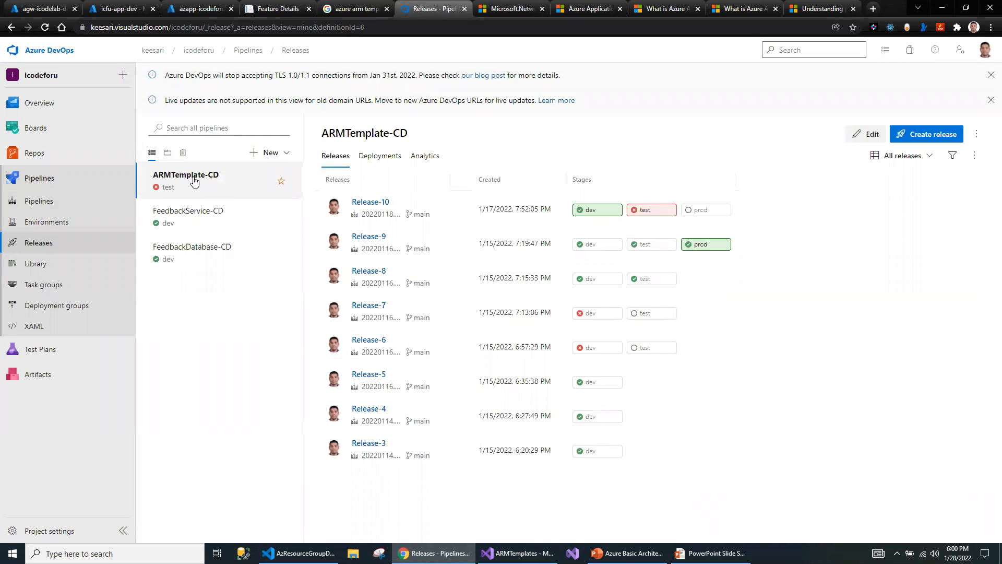
left_click(866, 135)
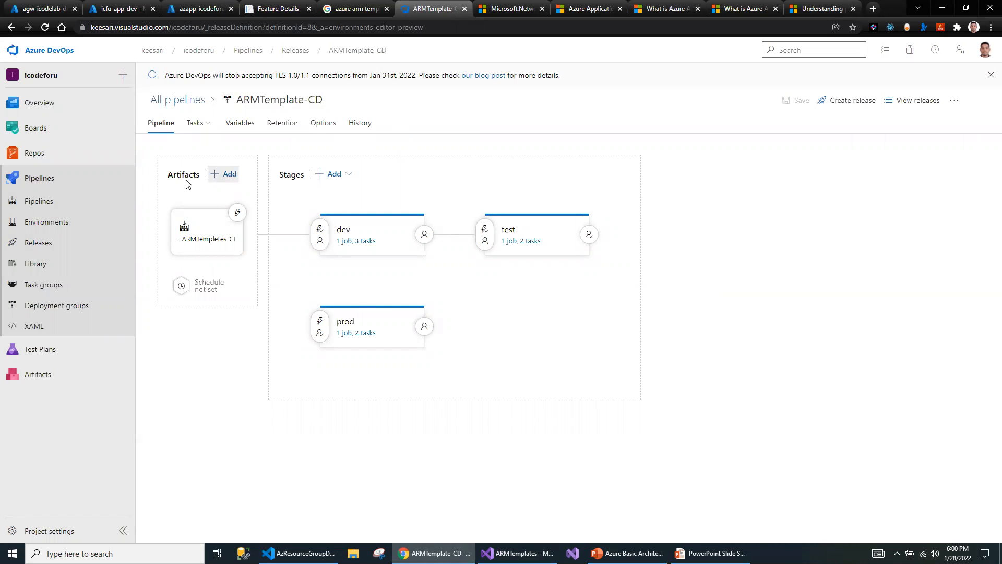
left_click(357, 241)
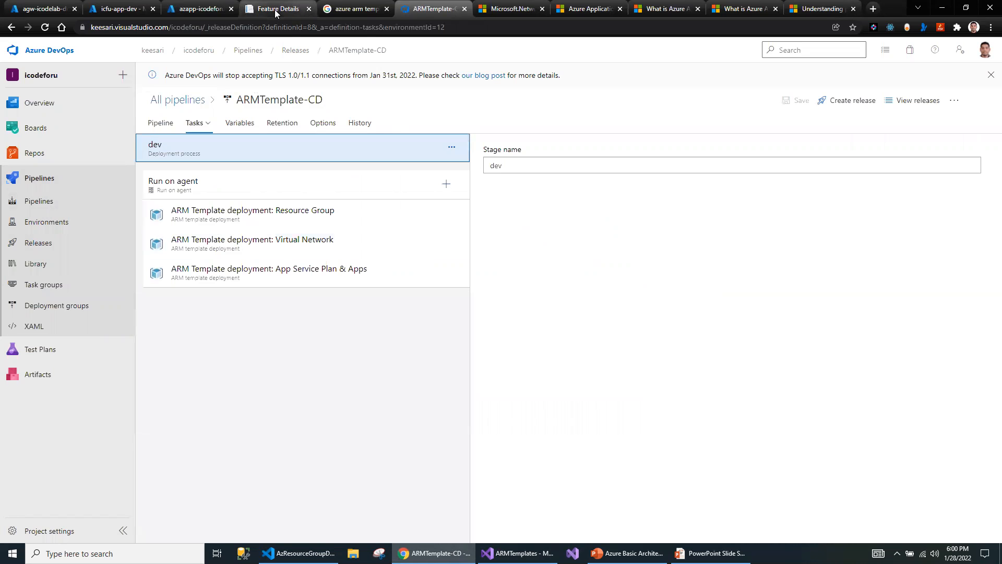
Switch to the iCode Lab page in the browser and review its lab list and Azure architecture blueprint.
left_click(288, 9)
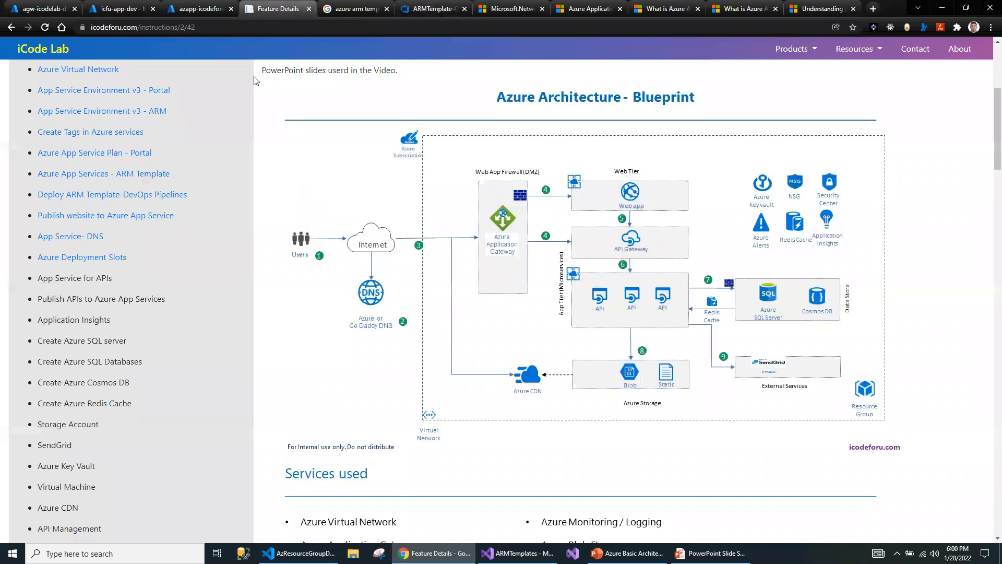
scroll(128, 151, "up", 5)
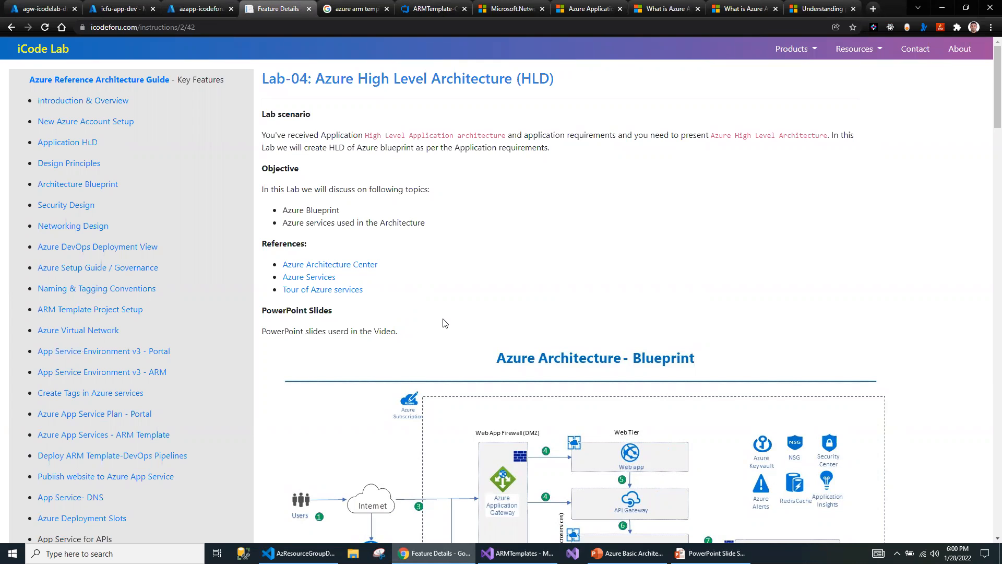
scroll(131, 374, "down", 2)
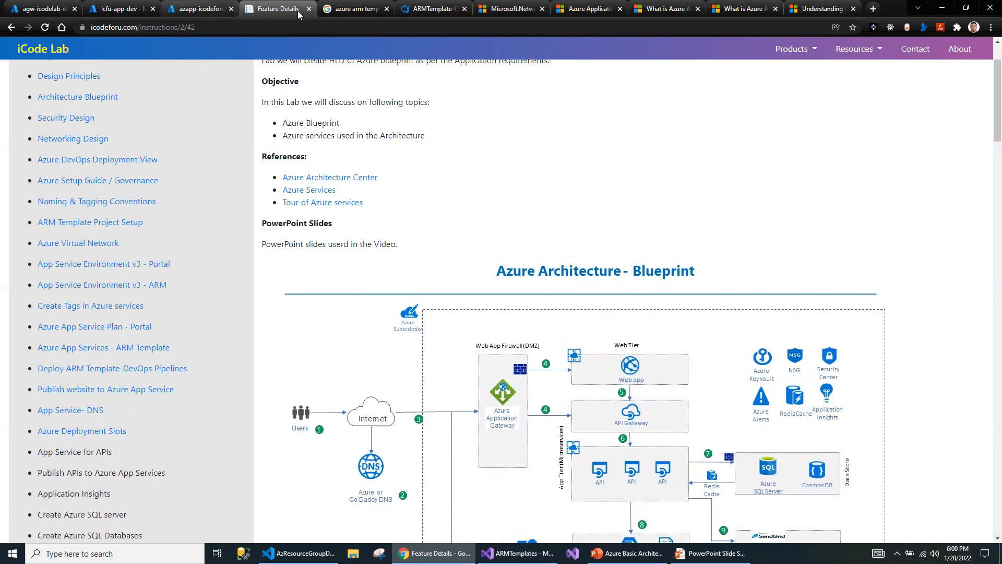
Return to the ARMTemplate-CD dev stage and view the Resource Group and Virtual Network deployment tasks.
left_click(426, 9)
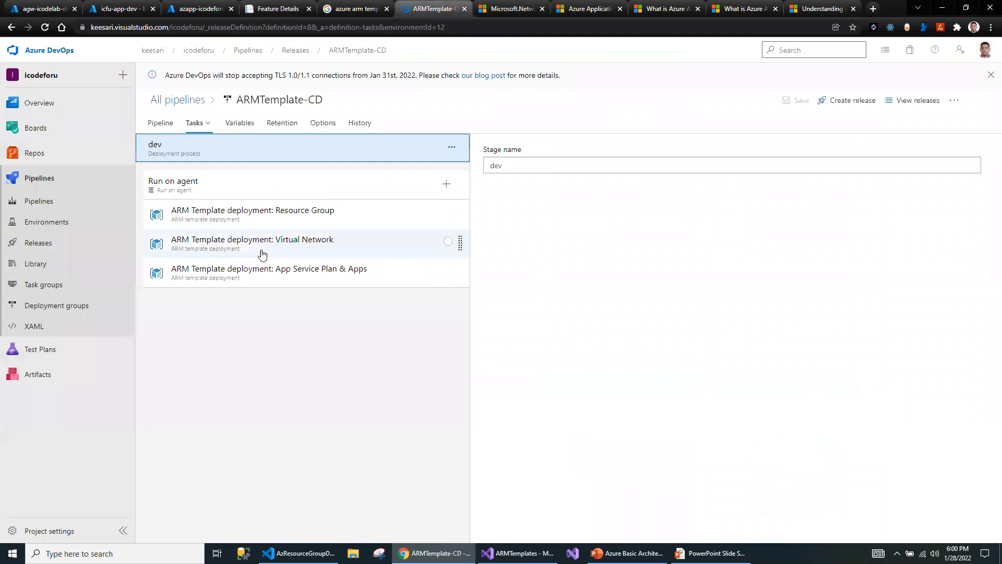
left_click(249, 215)
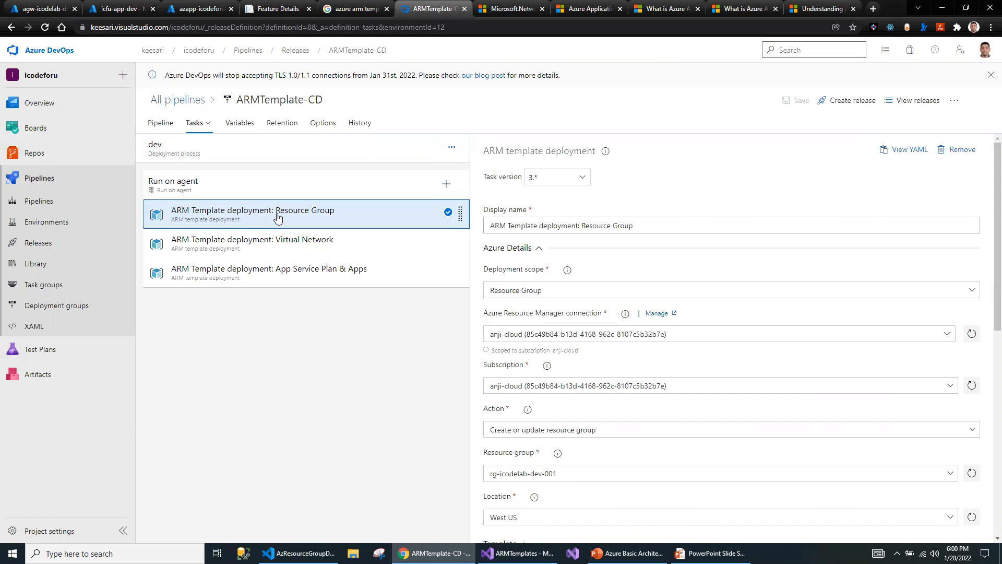
left_click(306, 240)
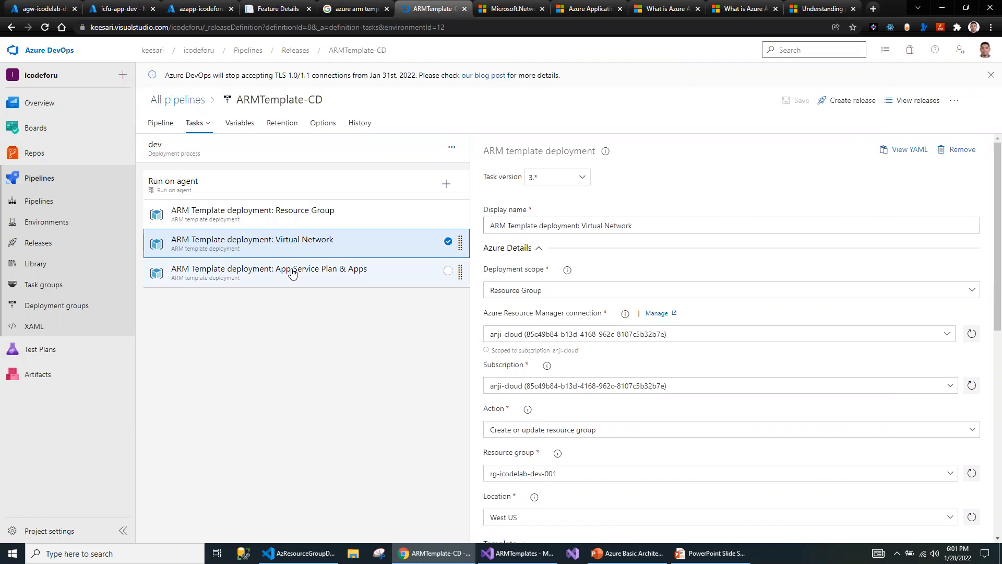
Clone the App Service Plan & Apps deployment task in the dev stage and rename the copy "ARM Template deployment: App gtw".
left_click(292, 274)
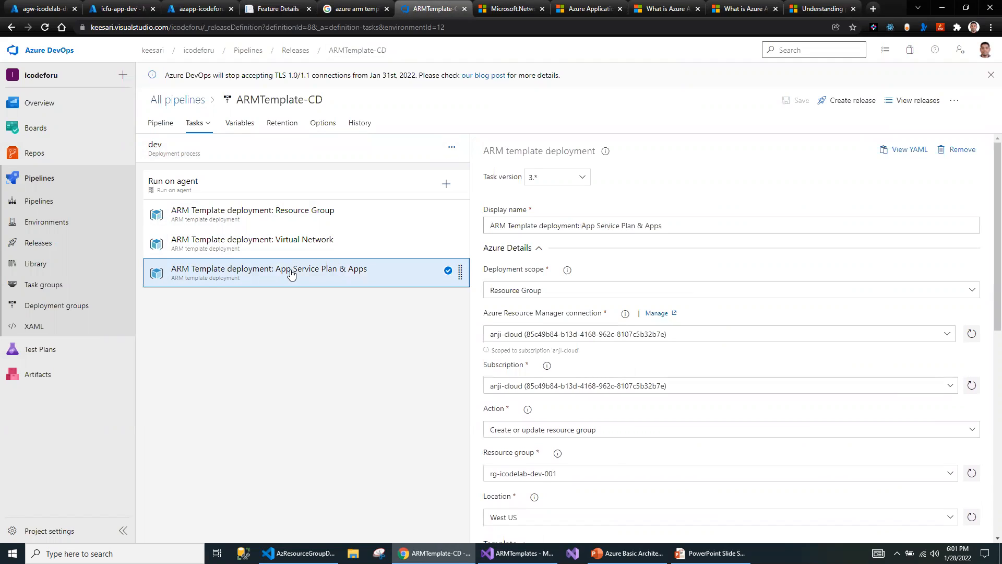
right_click(292, 273)
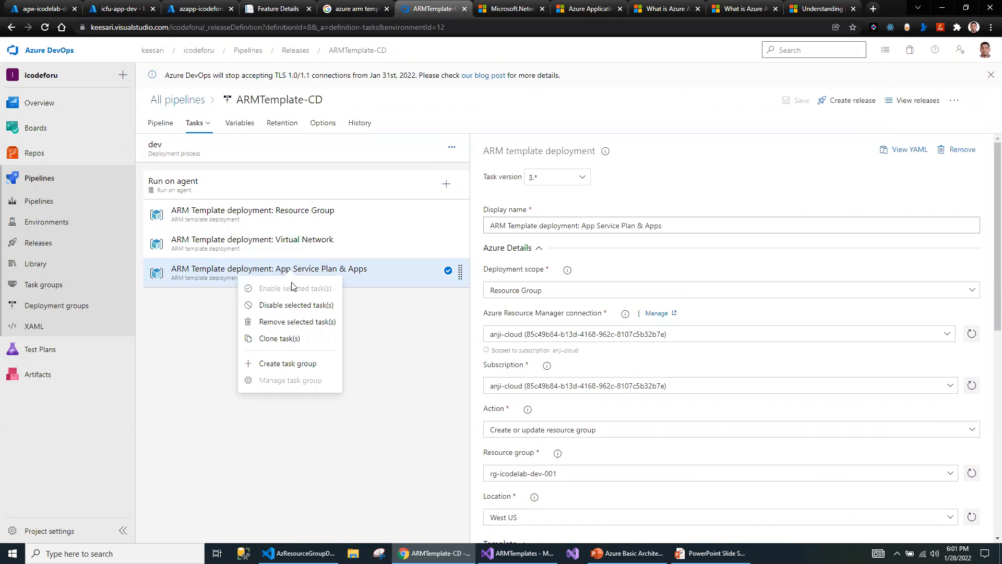
left_click(279, 343)
left_click(293, 303)
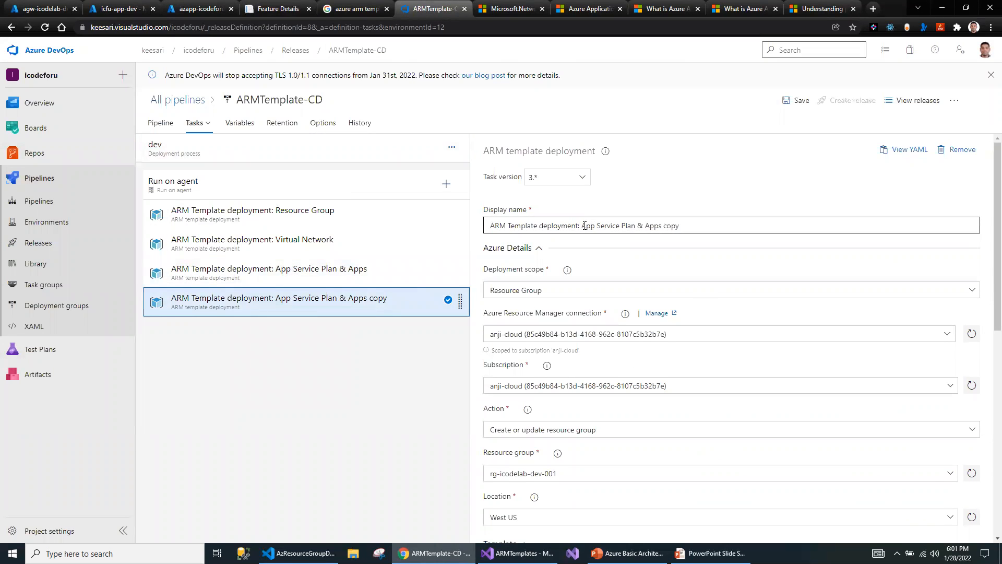
left_click_drag(598, 224, 873, 267)
key("BackSpace")
type("ga")
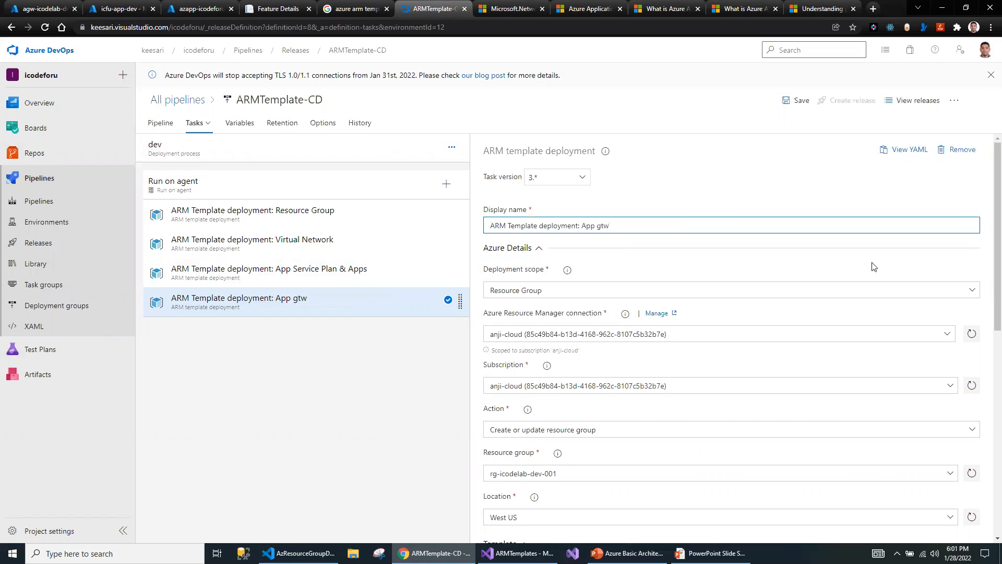
Review the App gtw task's settings from deployment scope and resource group down to the template and template parameters paths.
scroll(568, 330, "down", 2)
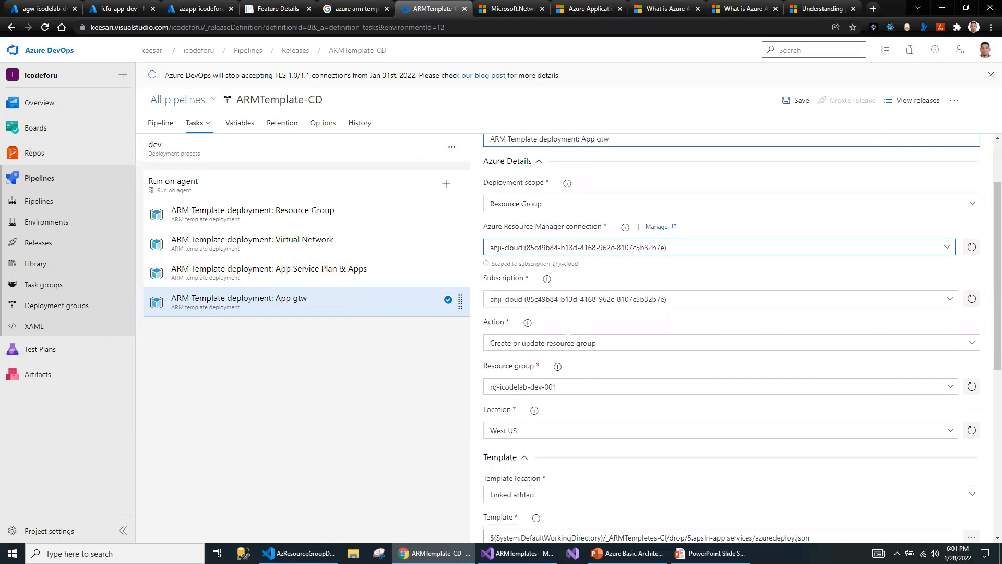
scroll(549, 351, "down", 2)
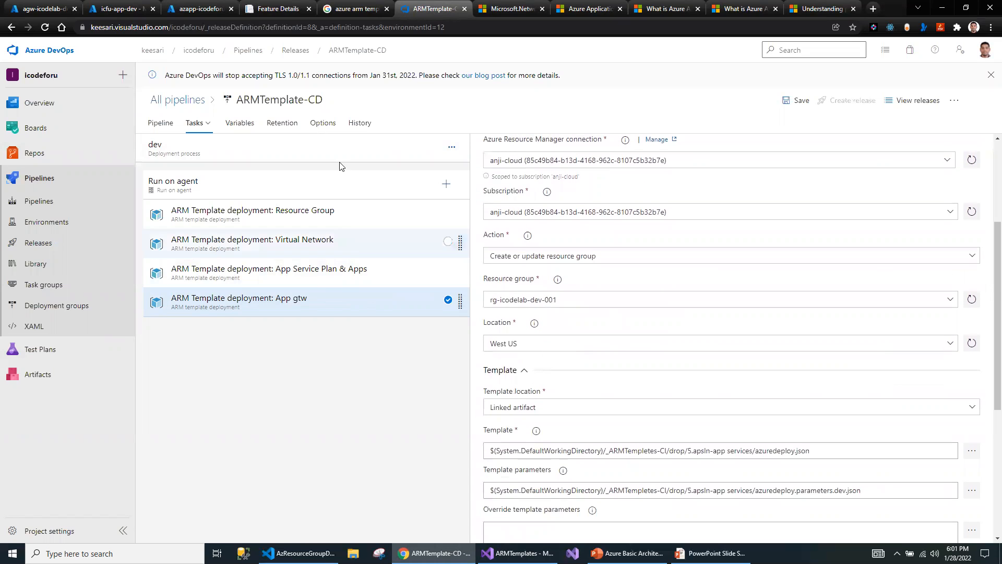
left_click(201, 127)
left_click(640, 212)
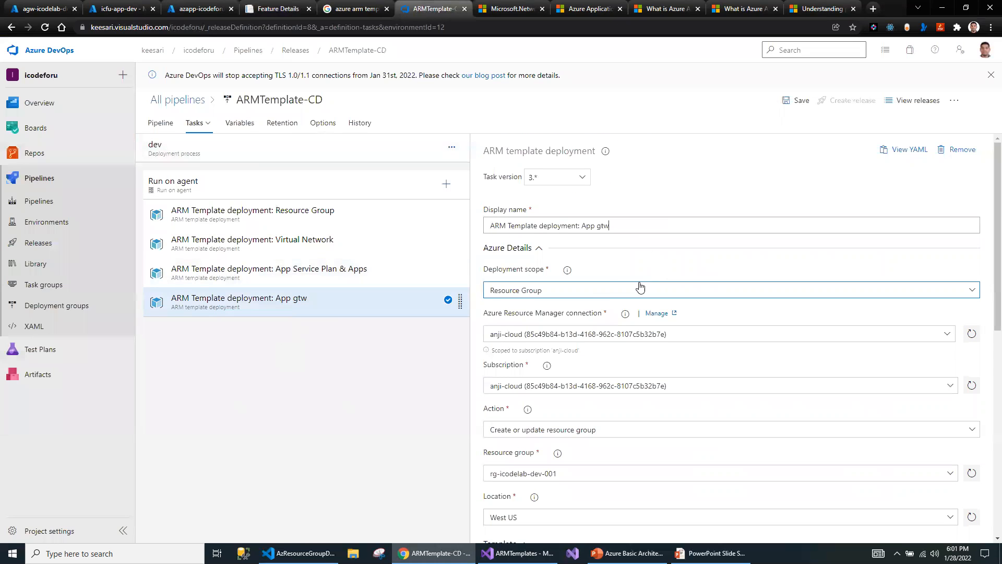
scroll(828, 381, "down", 2)
scroll(611, 384, "down", 2)
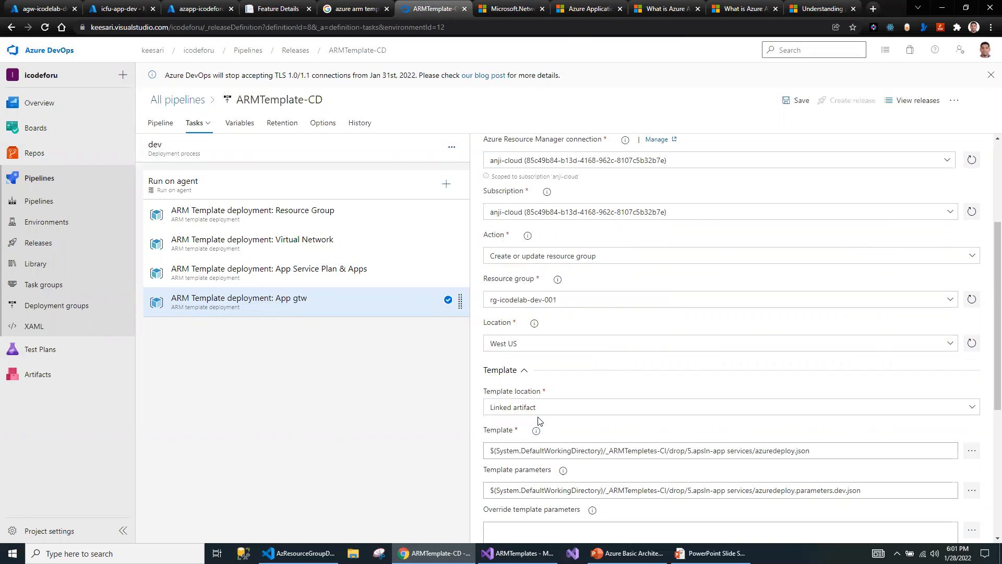
Set the App gtw task's template to azuredeploy.json in the 6.appgtw folder of the _ARMTempletes-CI drop artifact.
scroll(540, 421, "down", 2)
left_click(972, 365)
left_click(384, 221)
left_click(392, 233)
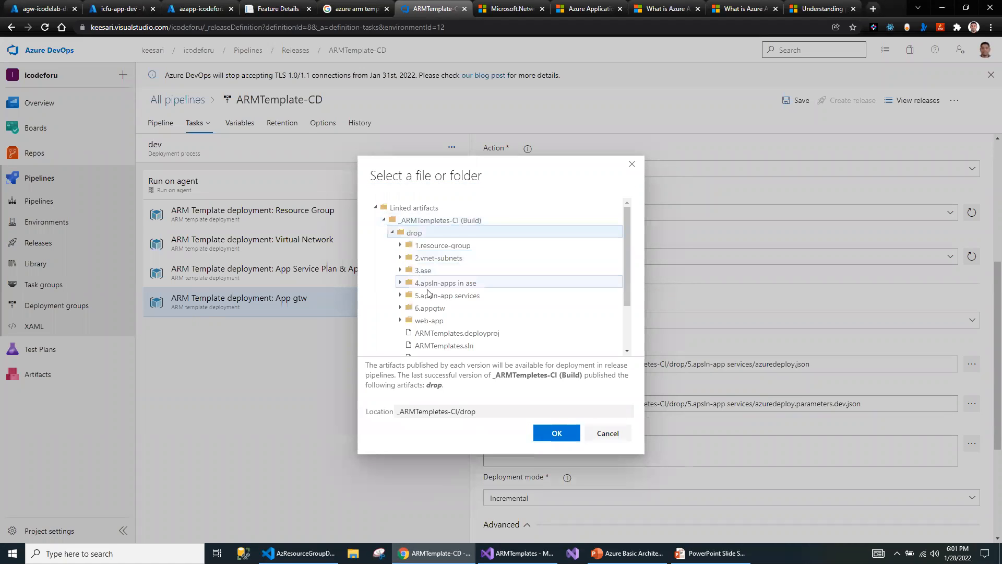
left_click(401, 320)
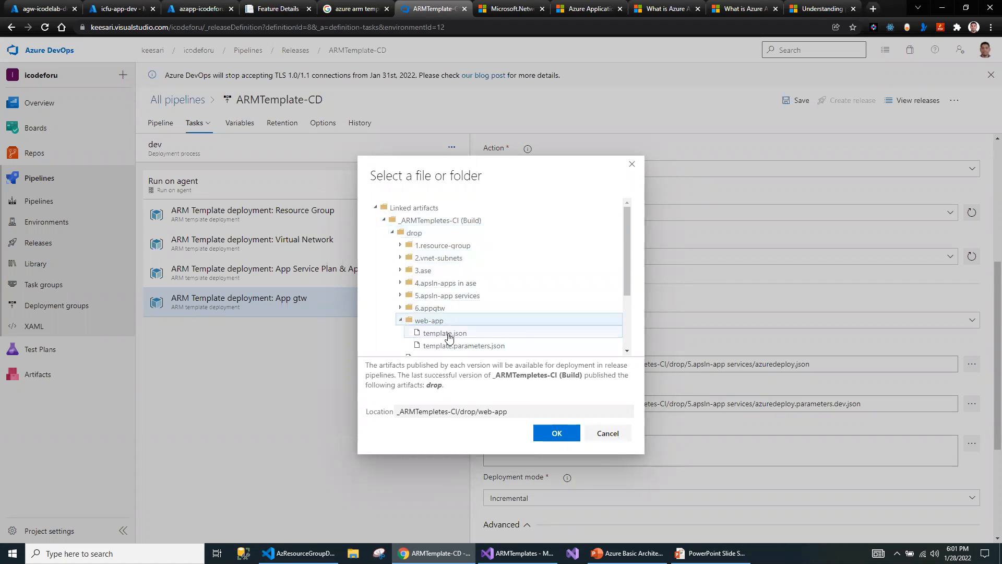
left_click(444, 333)
scroll(496, 336, "down", 3)
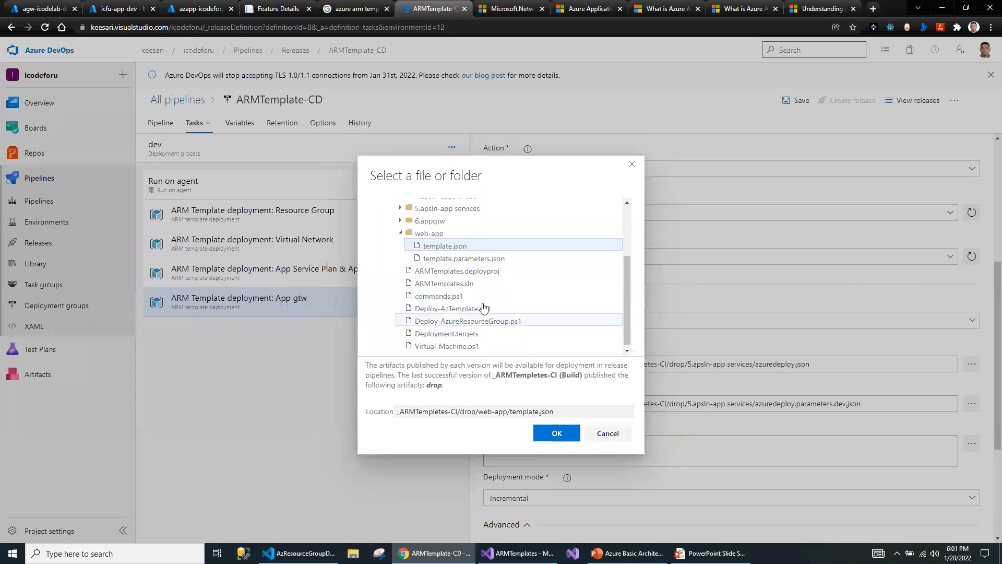
left_click(400, 221)
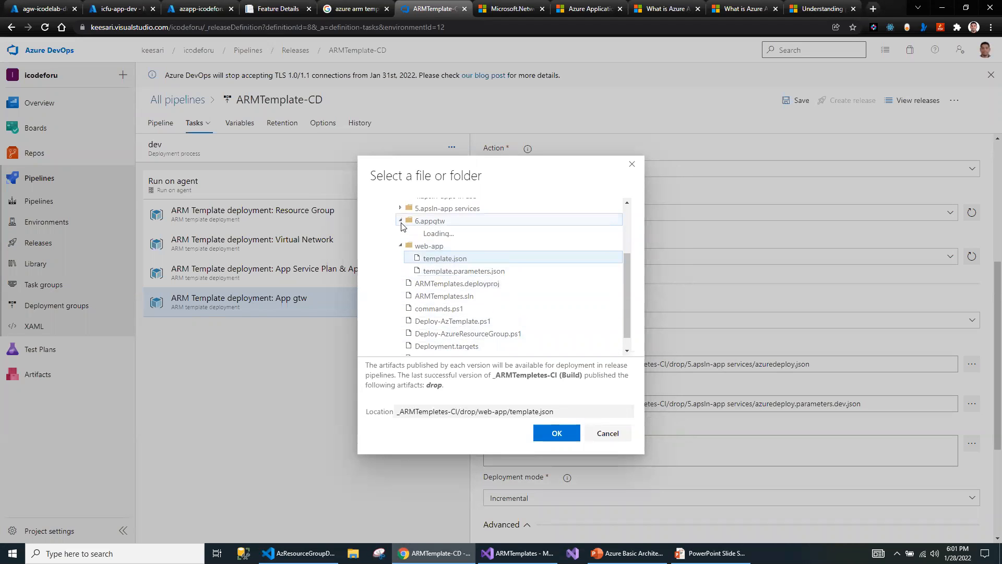
left_click(450, 249)
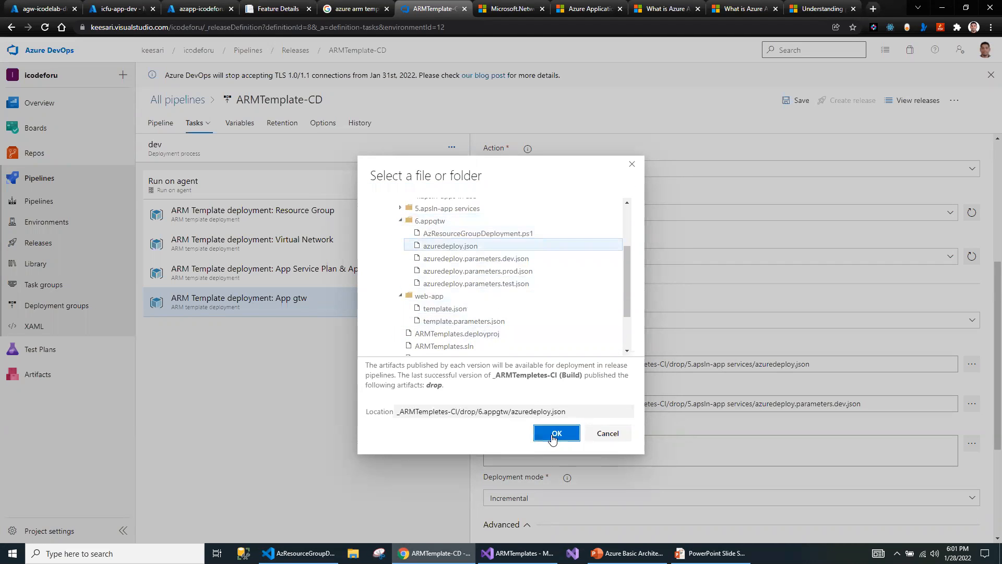
left_click(552, 436)
Set the App gtw task's template parameters to azuredeploy.parameters.dev.json in the 6.appgtw folder of the drop artifact.
left_click(972, 403)
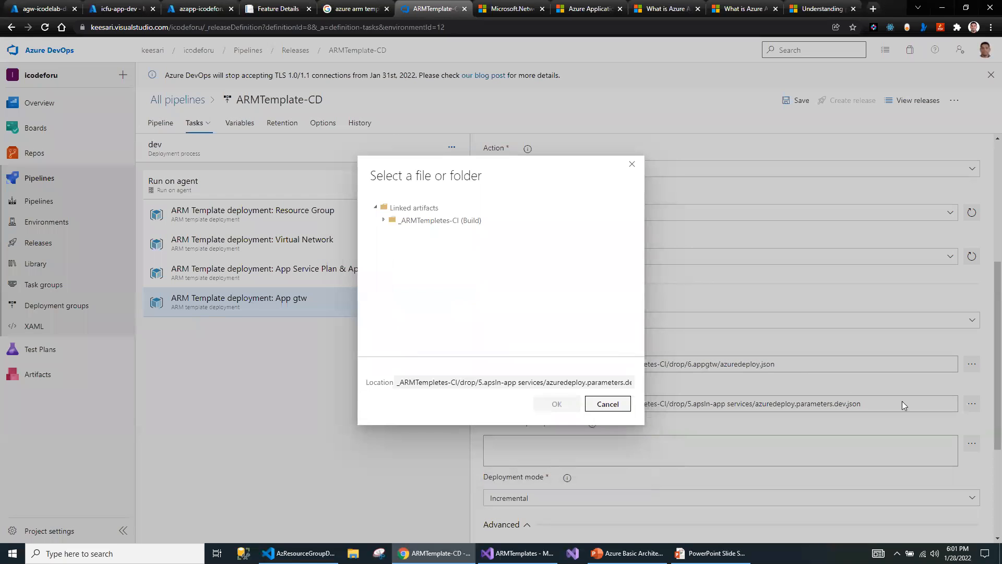
left_click(384, 221)
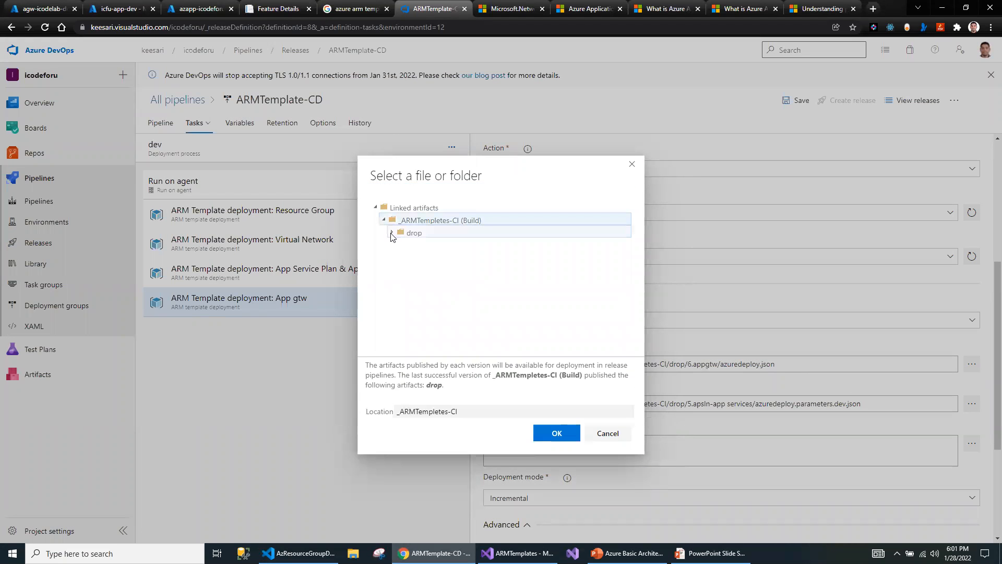
left_click(393, 232)
scroll(415, 277, "down", 2)
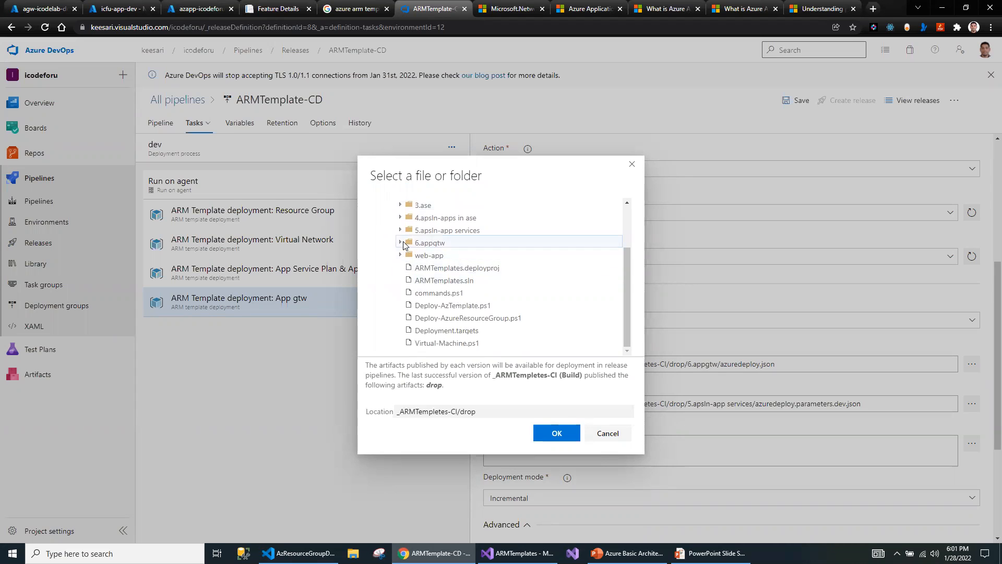
left_click(401, 242)
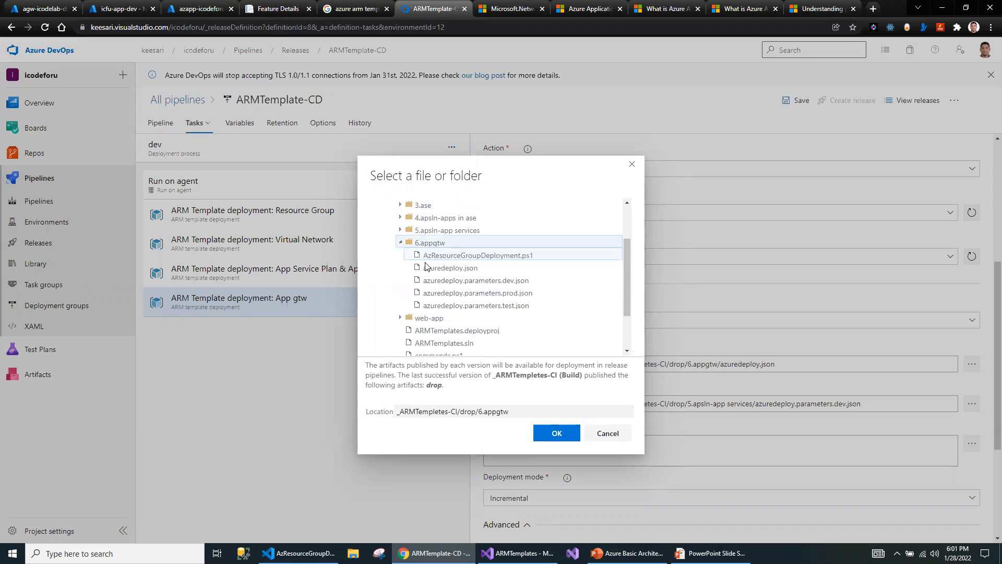
left_click(511, 281)
left_click(555, 434)
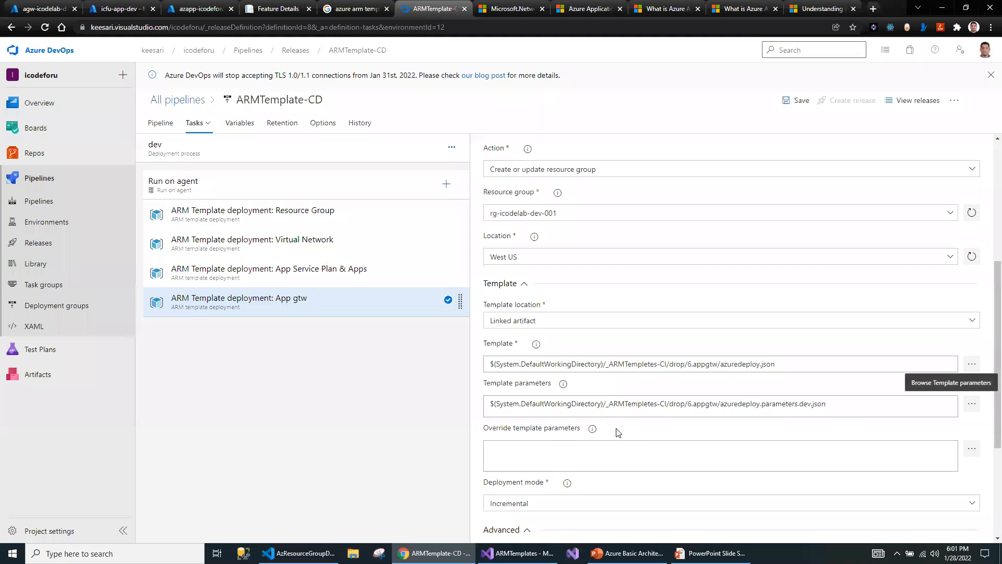
Check the App gtw task's template and deployment mode settings and save the ARMTemplate-CD pipeline.
scroll(617, 436, "down", 2)
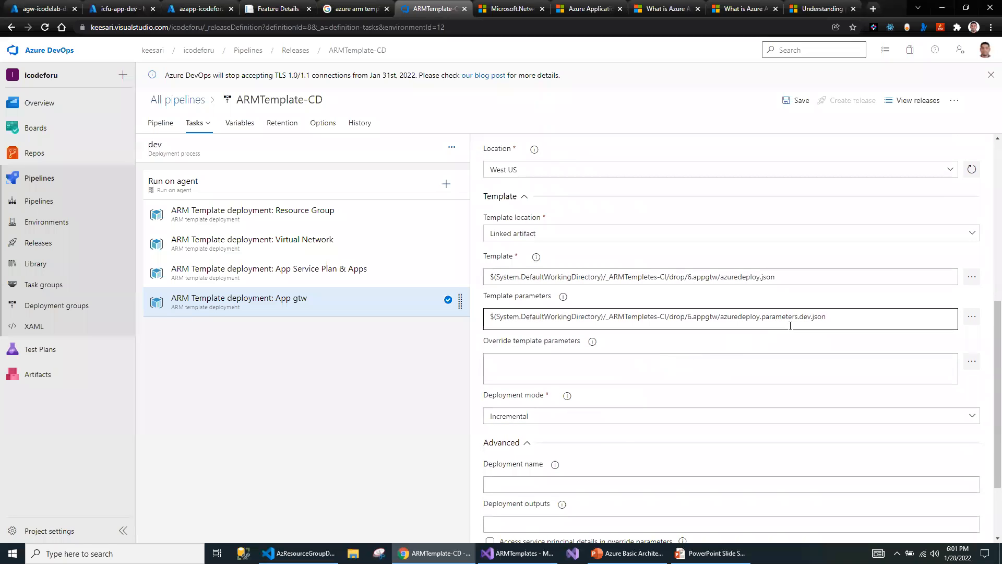
scroll(616, 298, "up", 3)
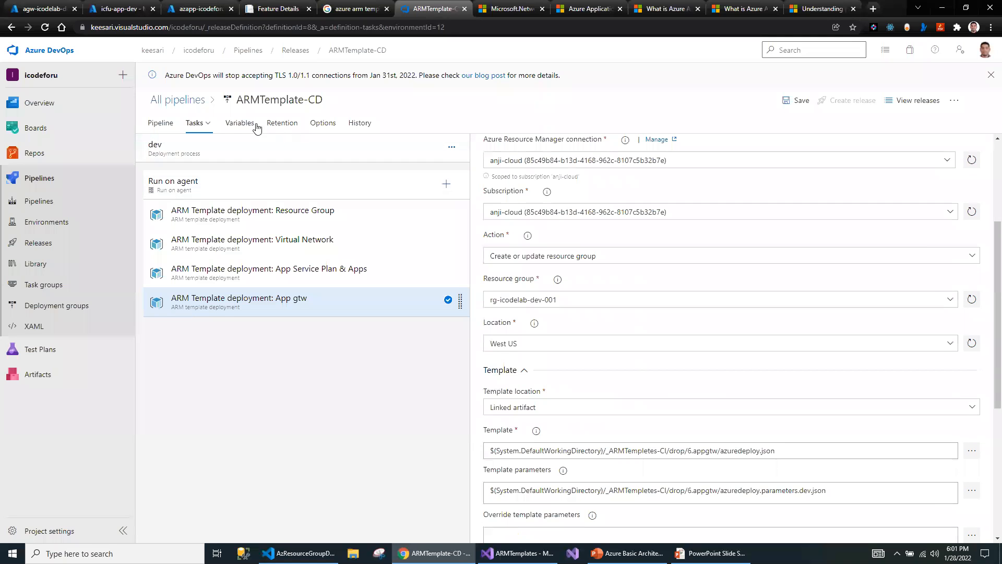
scroll(660, 350, "down", 5)
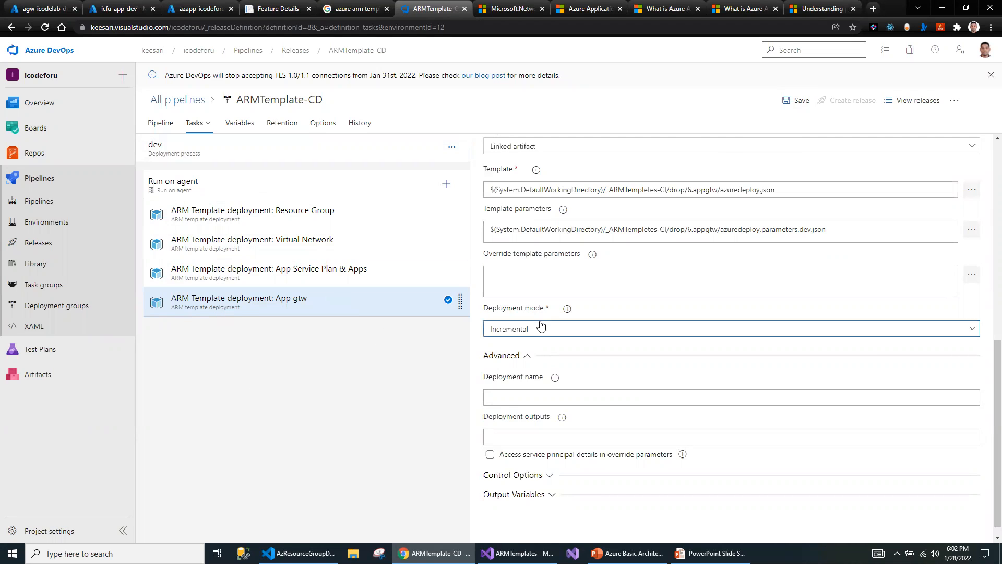
left_click(201, 125)
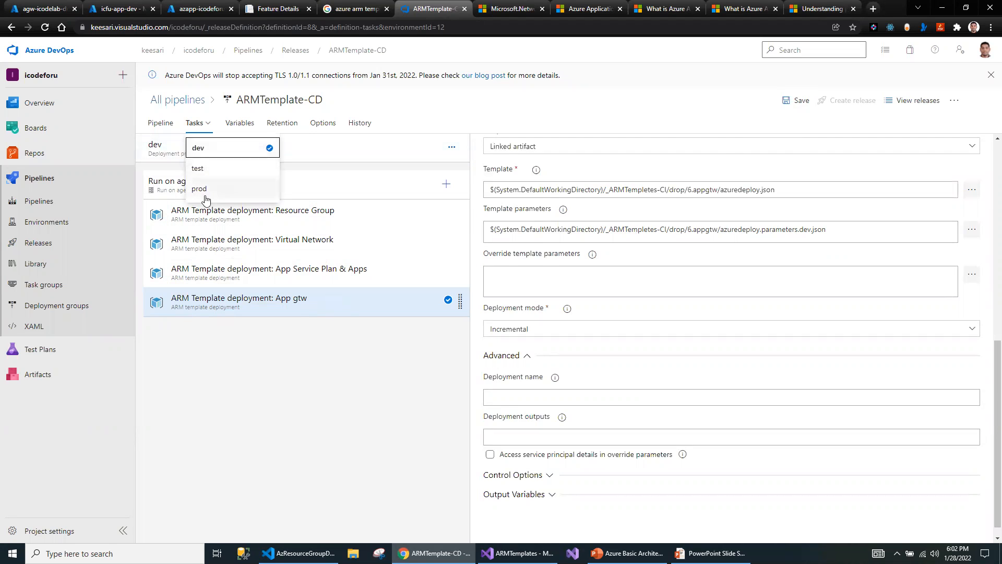
left_click(225, 360)
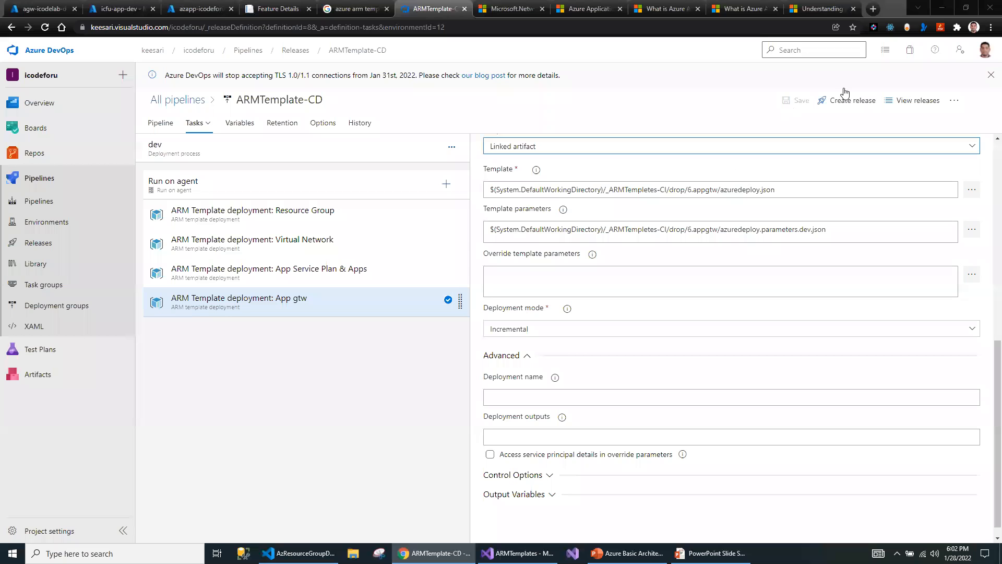
left_click(796, 101)
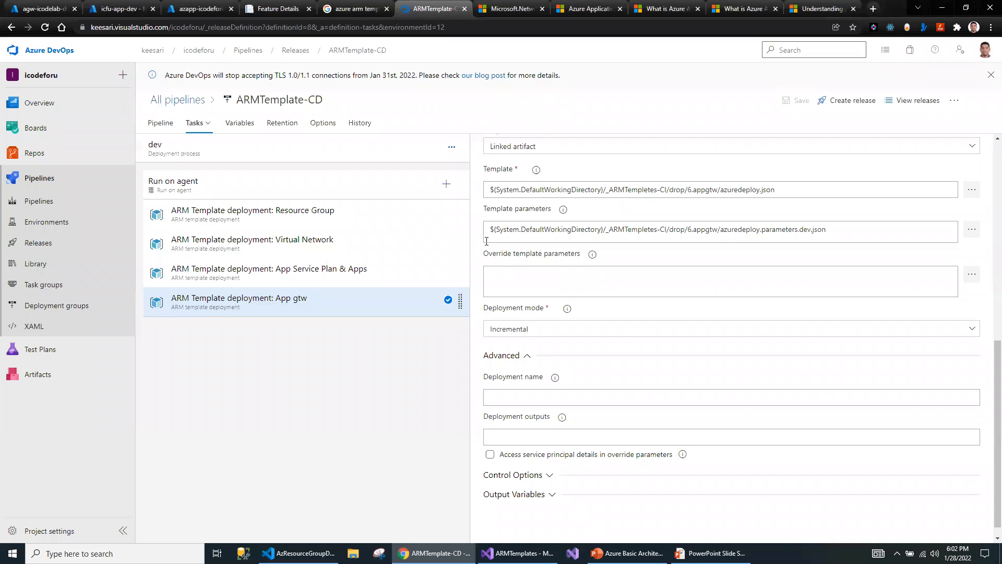
Create a new ARMTemplate-CD release from _ARMTempletes-CI version 20220129.1 and open it to check the dev stage.
left_click(840, 101)
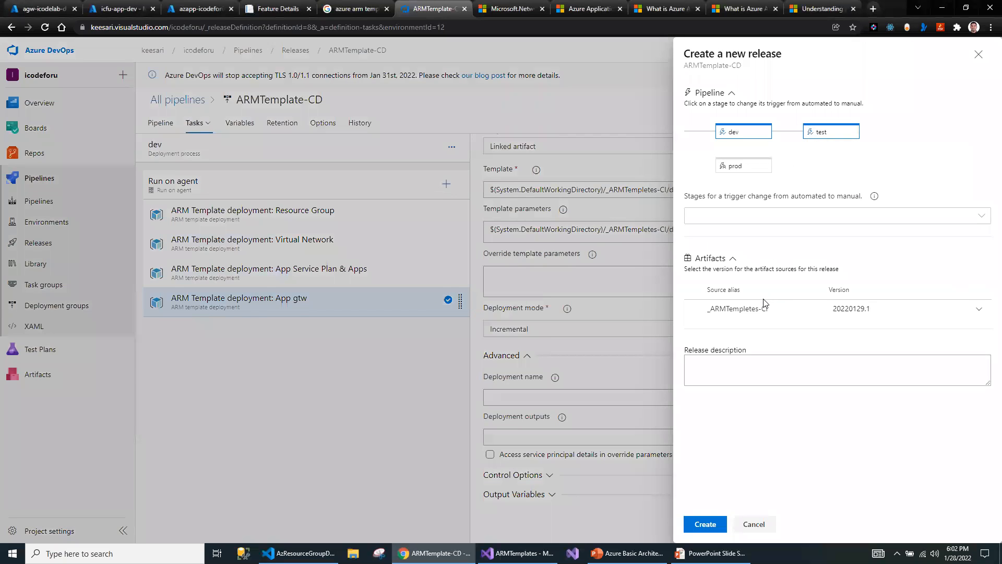
left_click(706, 524)
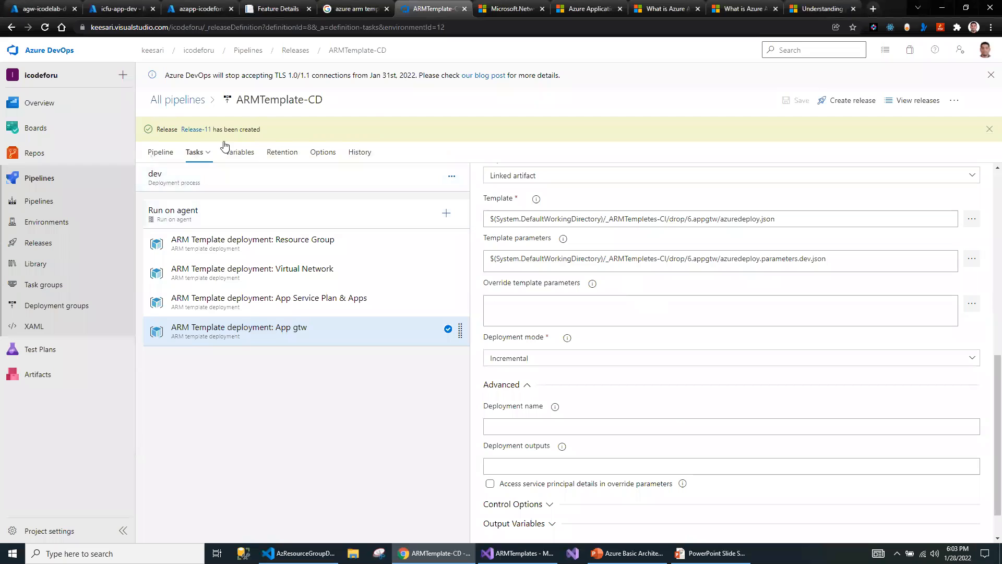
left_click(195, 129)
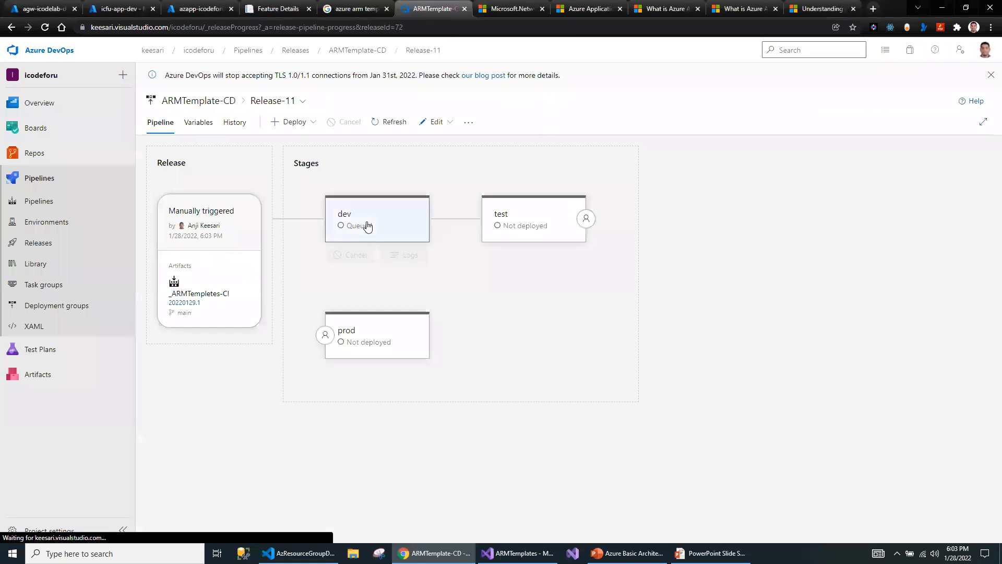
left_click(404, 269)
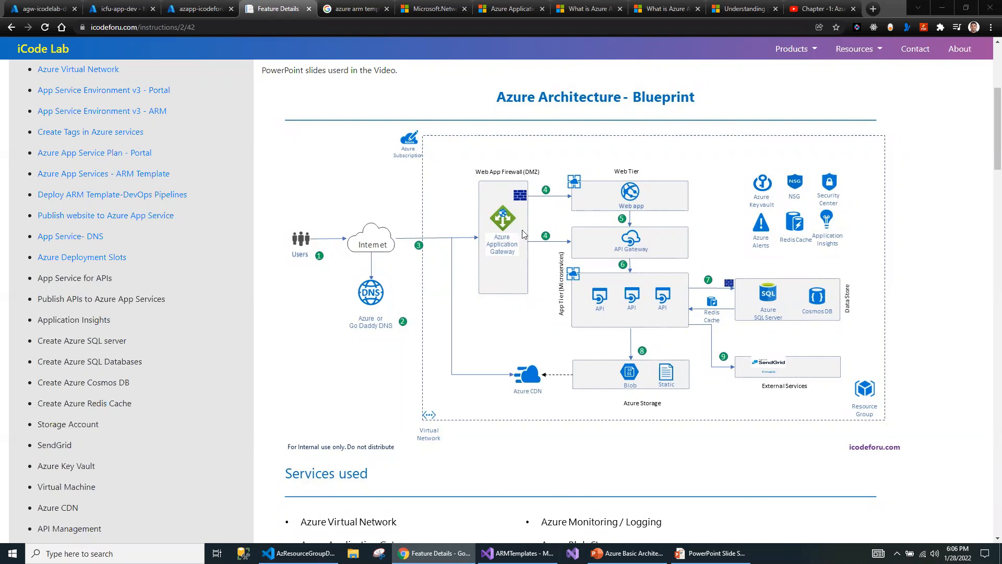
Switch to the Azure Application Gateway documentation, skim the "What is Azure Application Gateway?" article and open the Azure Application Gateway features article.
left_click(509, 9)
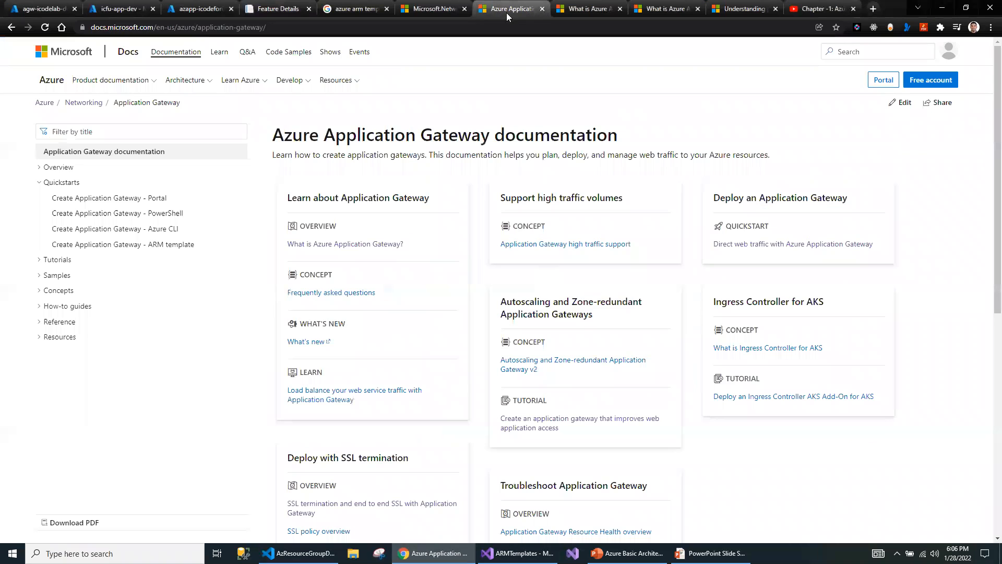
left_click(389, 244)
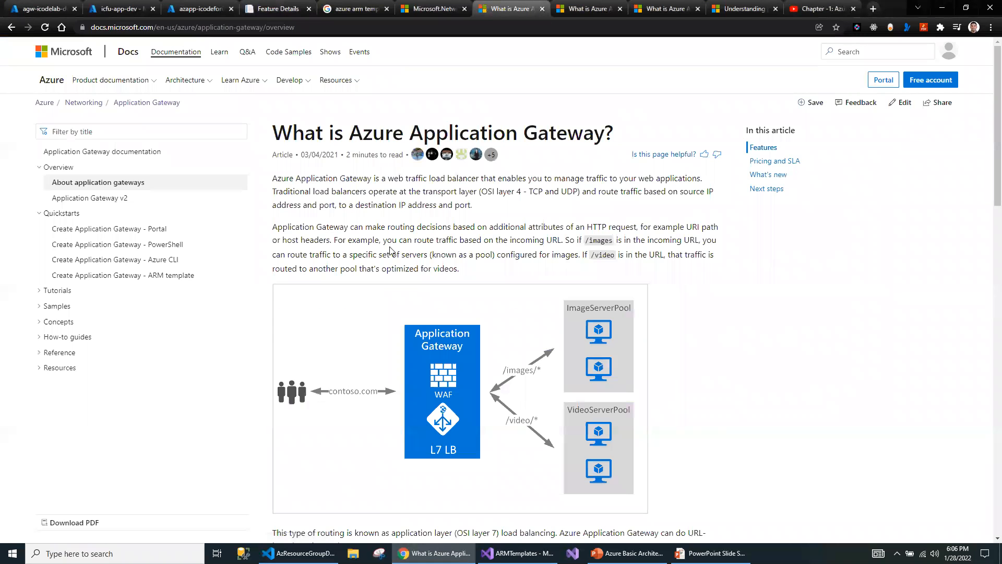
scroll(389, 259, "down", 12)
scroll(390, 266, "down", 5)
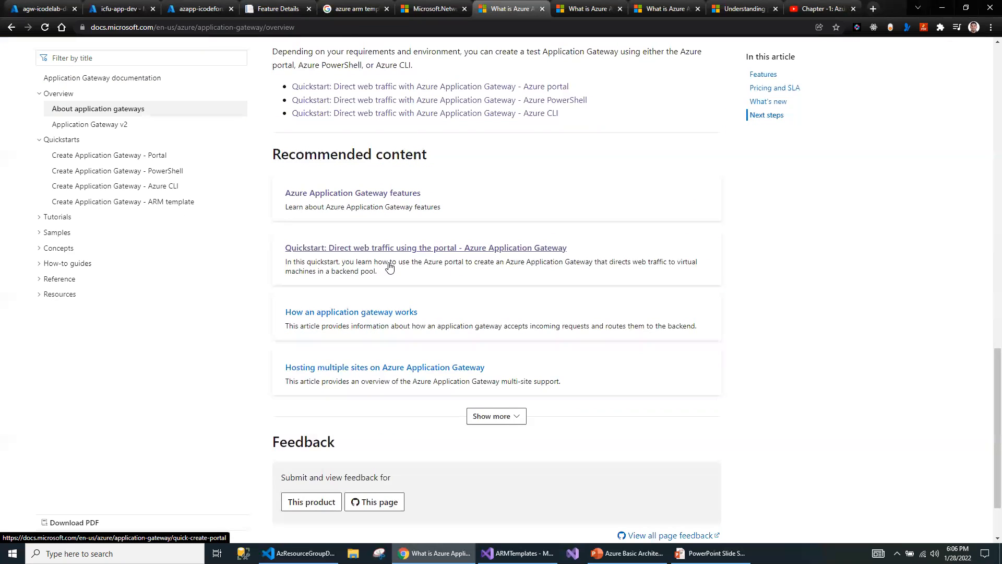
scroll(389, 266, "up", 3)
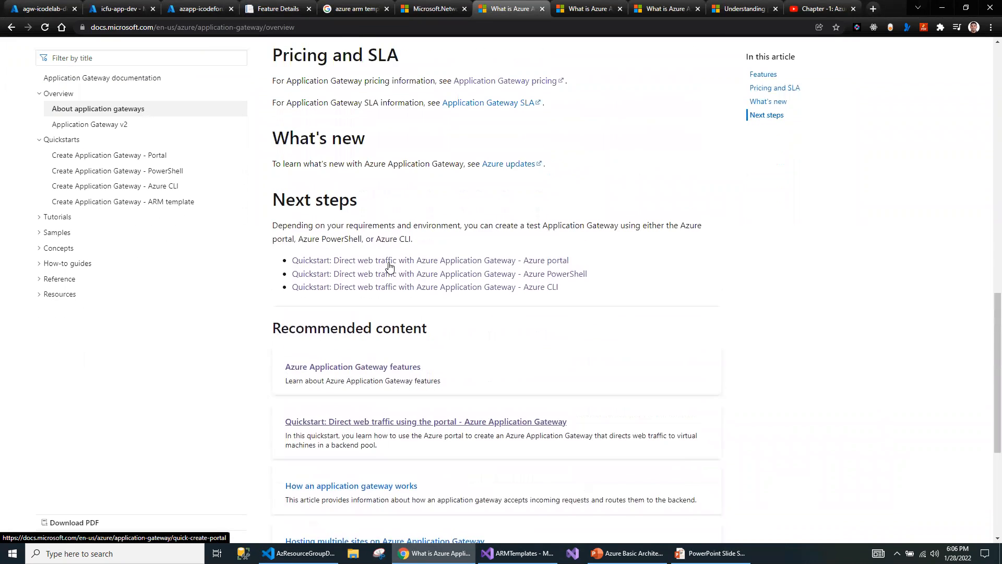
left_click(368, 369)
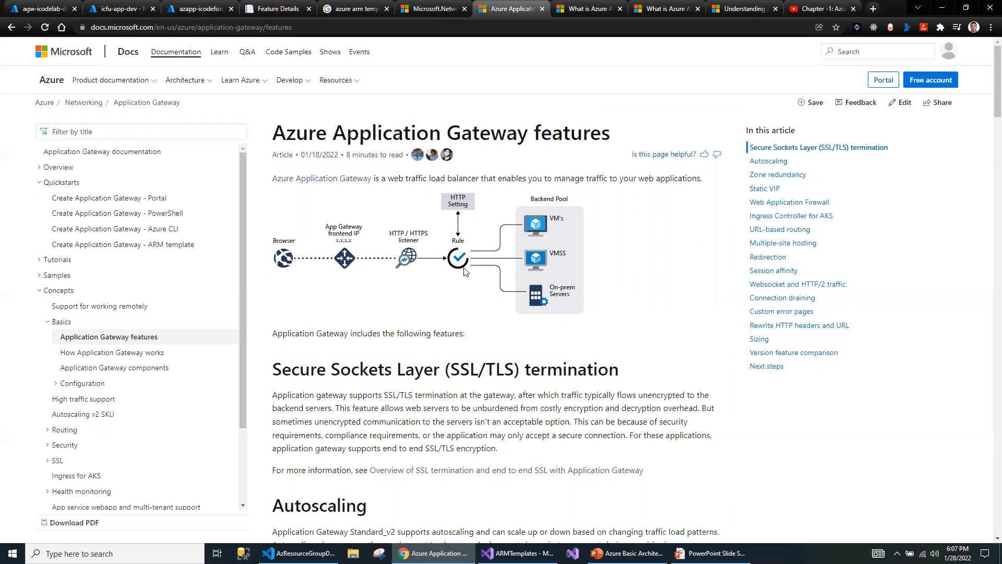
Read through the Application Gateway features, from SSL/TLS termination and Web Application Firewall to redirection and WebSocket traffic.
scroll(464, 270, "down", 4)
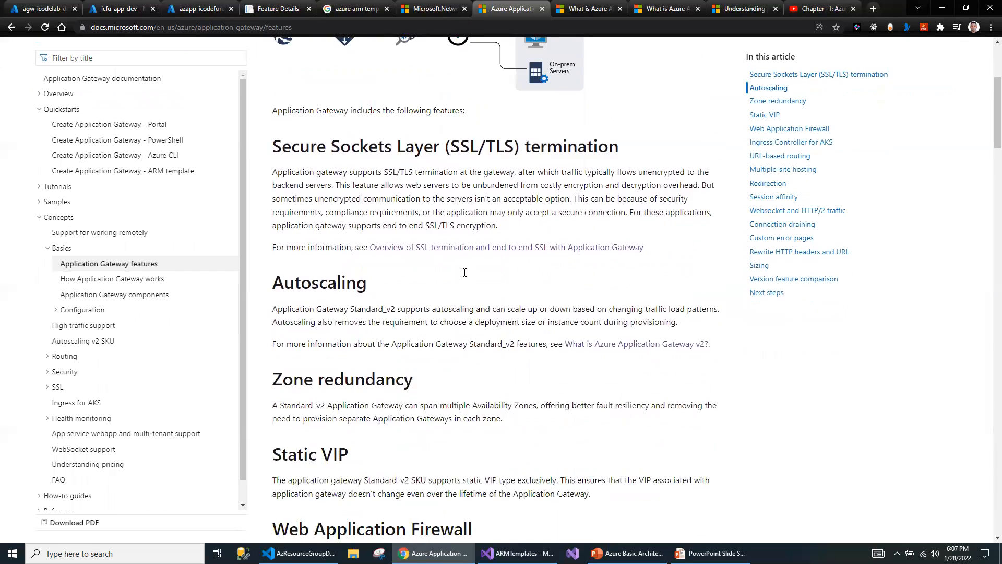
scroll(464, 272, "down", 2)
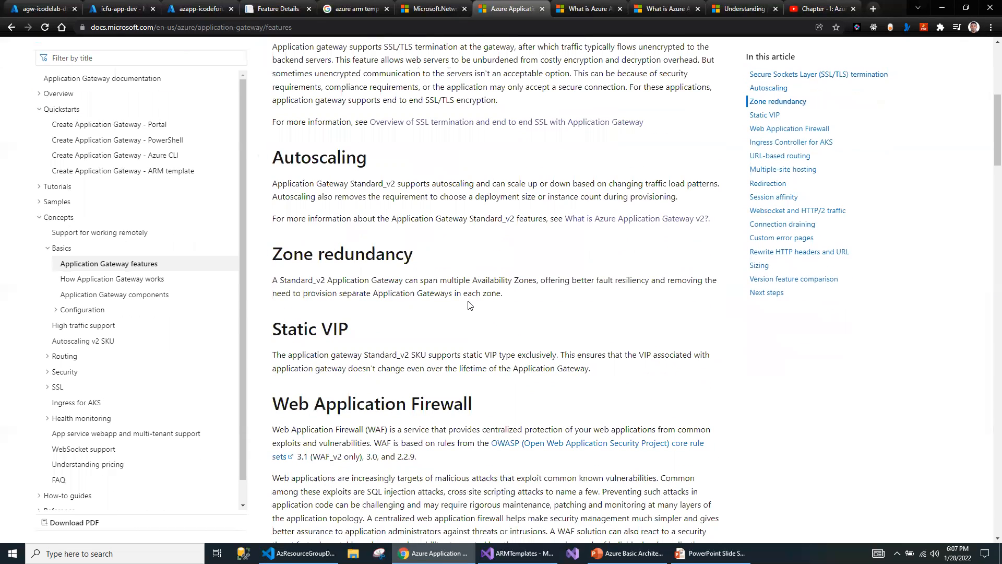
scroll(469, 305, "down", 2)
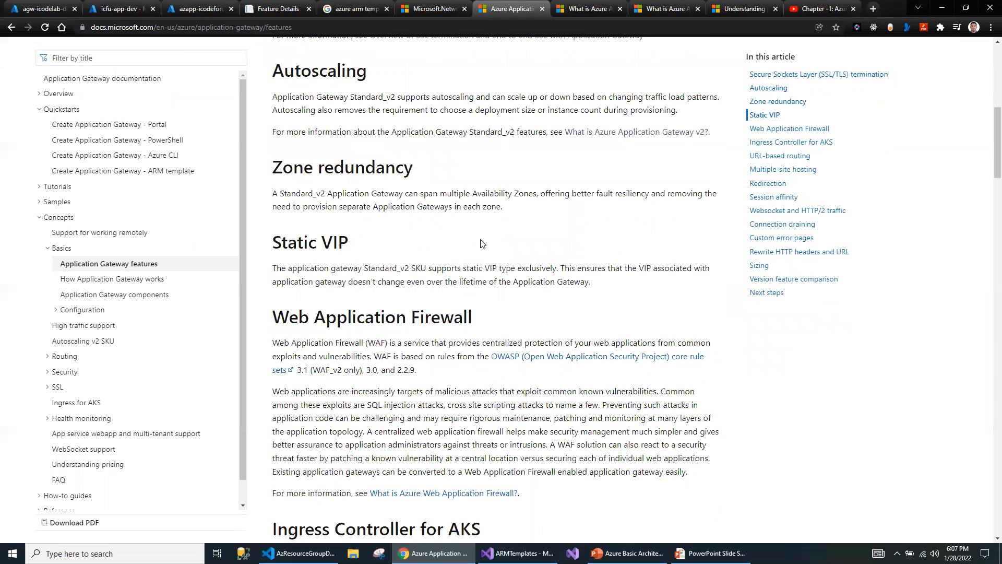
scroll(481, 248, "down", 3)
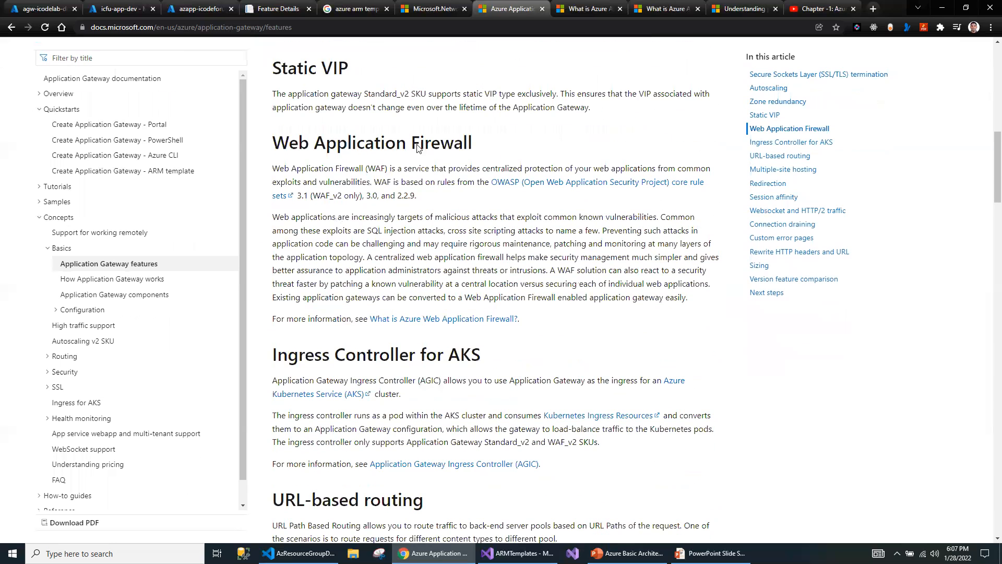
left_click_drag(284, 144, 489, 150)
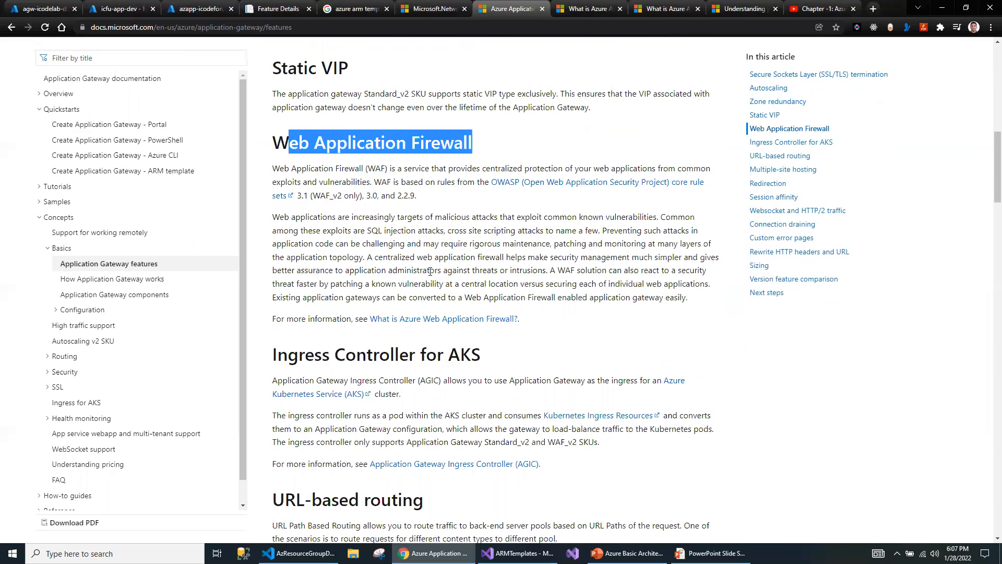
scroll(430, 272, "down", 2)
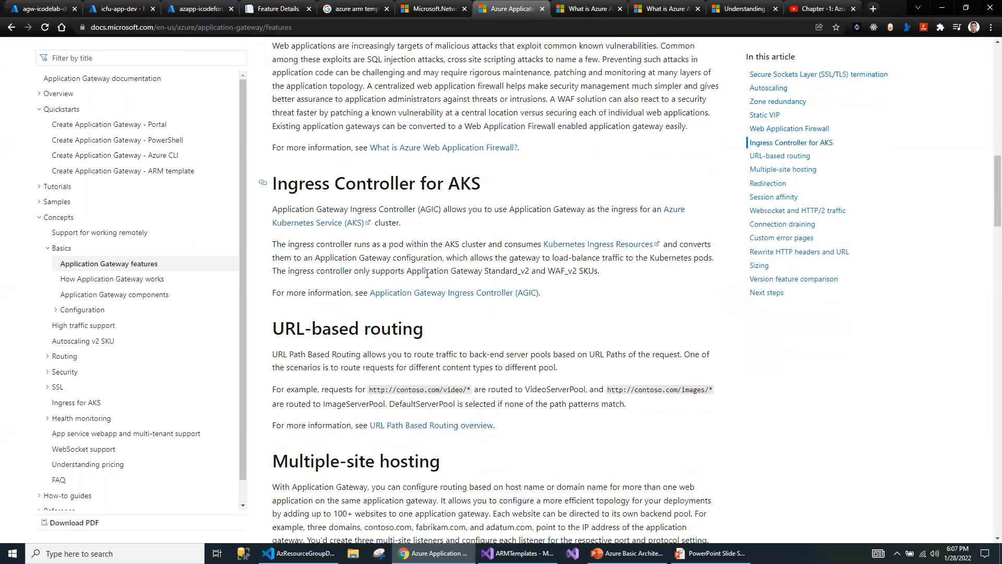
scroll(427, 278, "down", 3)
scroll(427, 277, "down", 5)
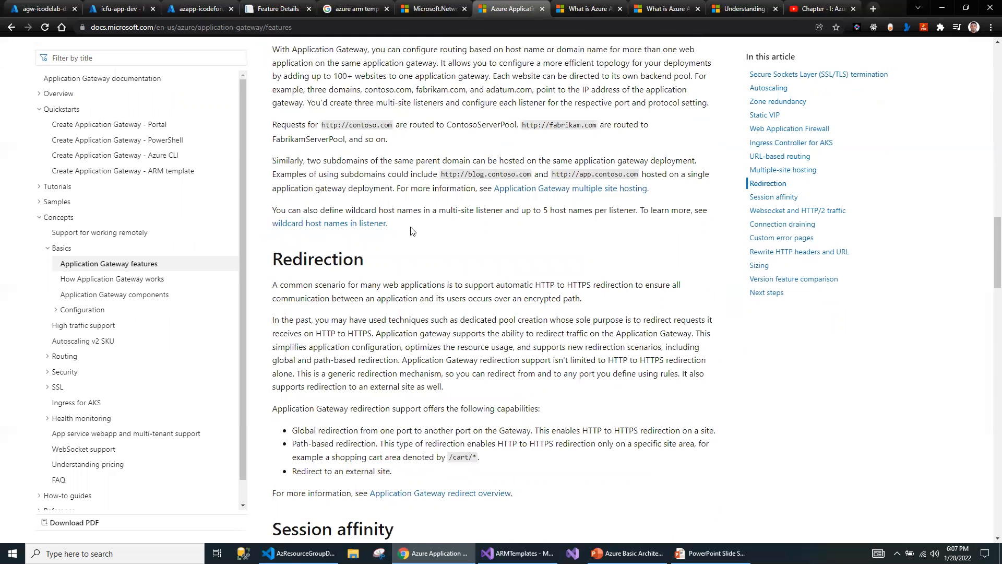
scroll(413, 231, "down", 8)
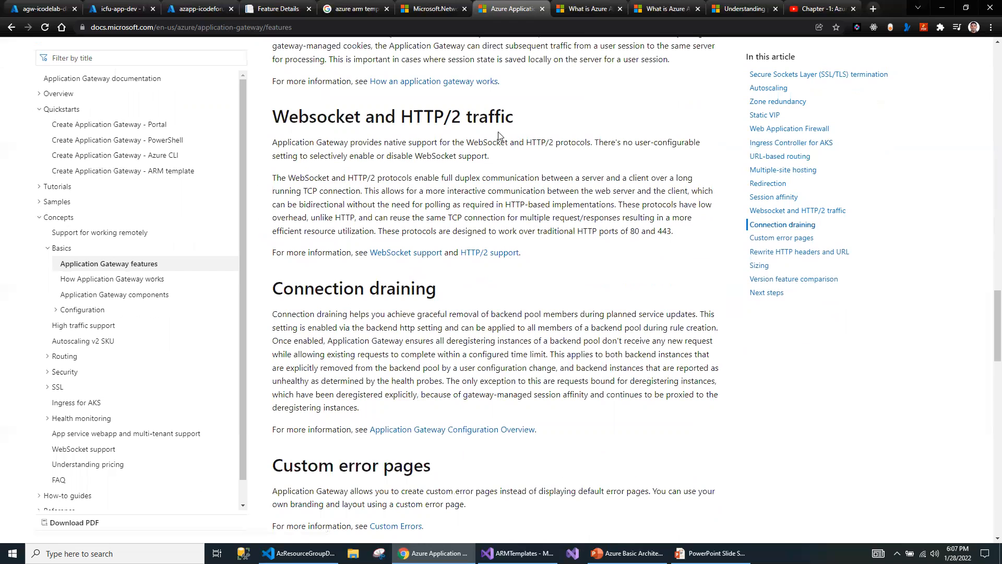
Return to the iCode Lab page and highlight the icodeforu.com site address.
left_click(275, 8)
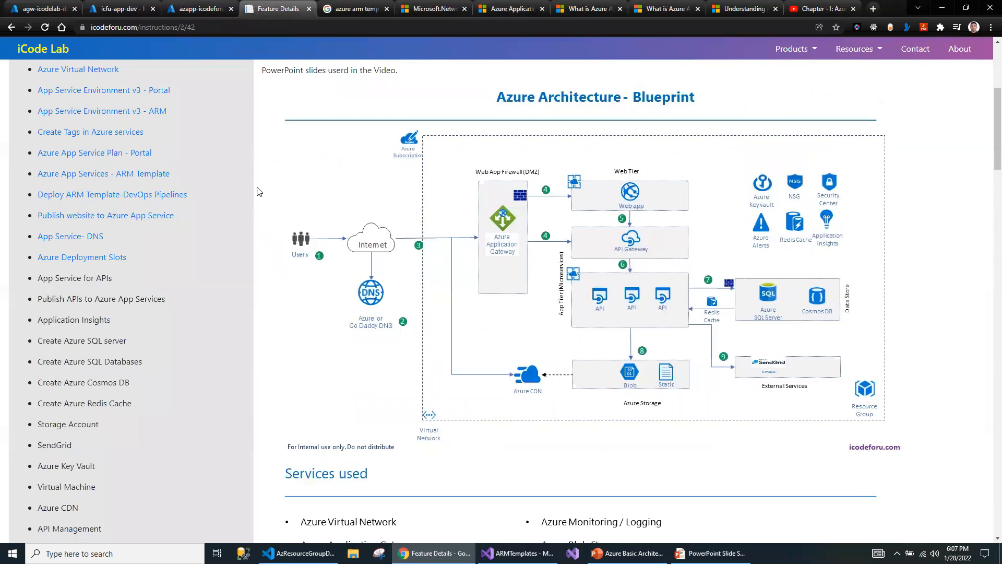
scroll(169, 188, "up", 5)
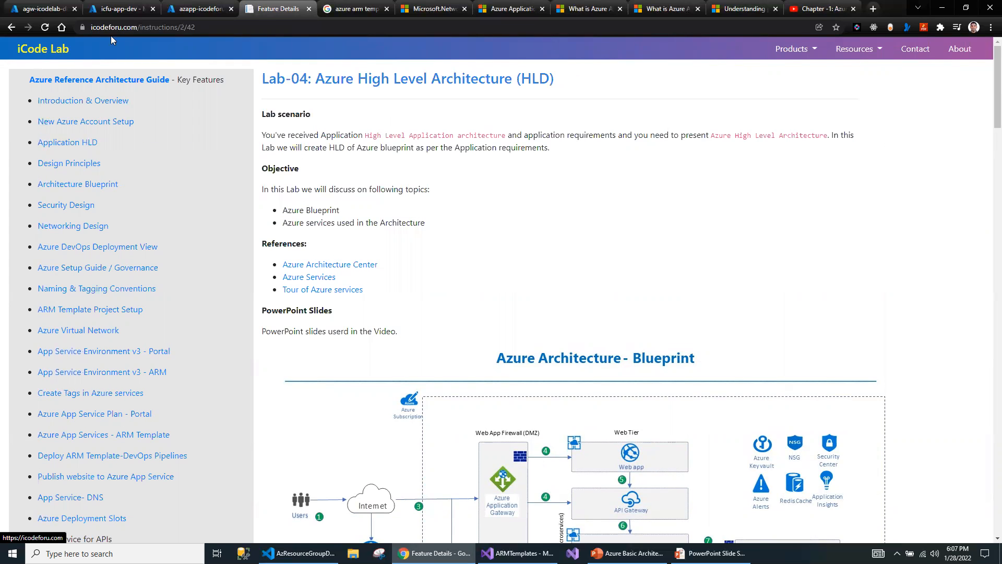
left_click(134, 29)
left_click(140, 27)
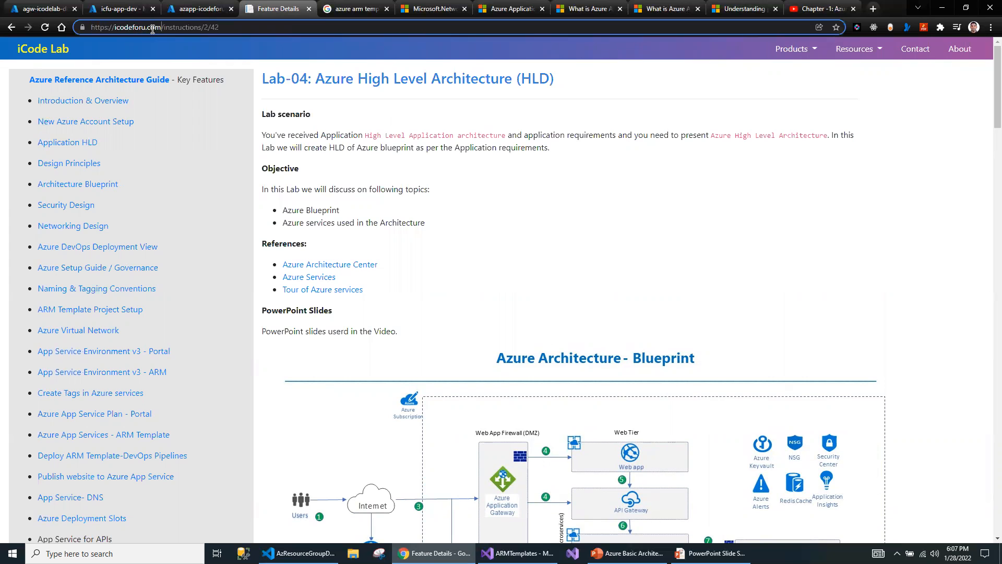
left_click_drag(159, 27, 53, 49)
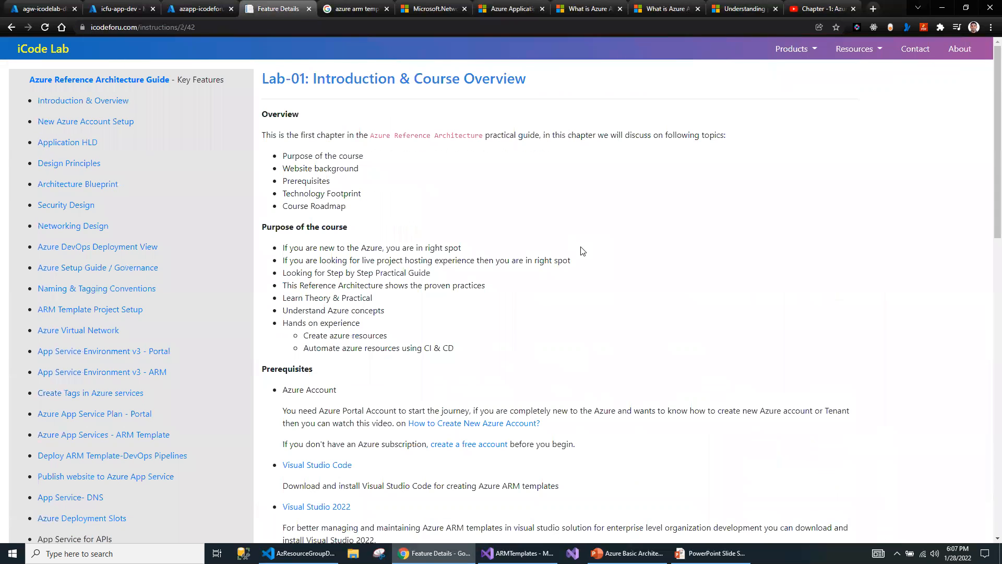
Look over the Lab-01 introduction, then open the Application HLD lab and view its high level architecture diagram.
scroll(581, 253, "down", 8)
scroll(581, 259, "up", 8)
left_click(87, 148)
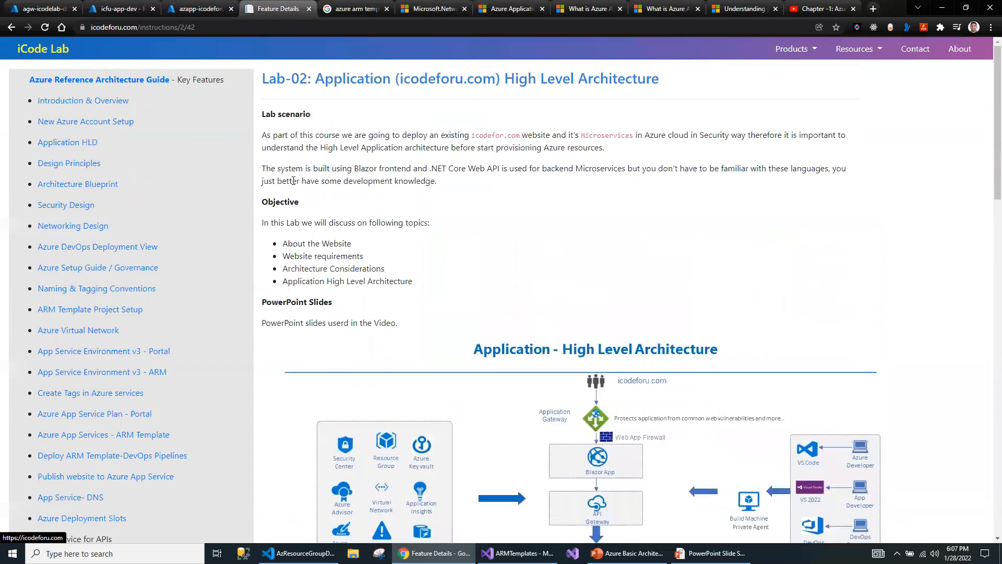
scroll(530, 277, "down", 5)
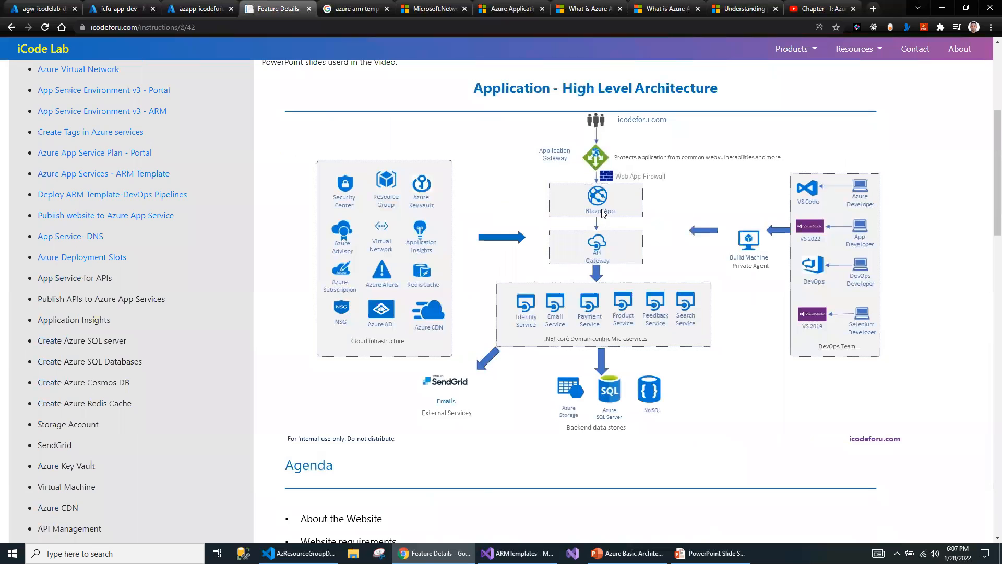